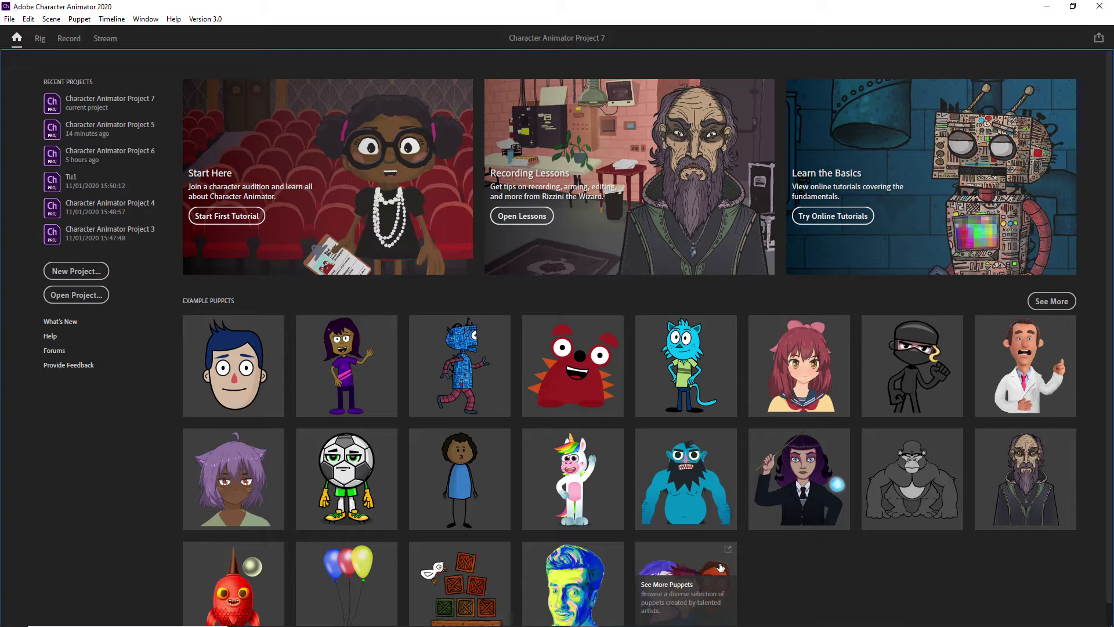
# - Test the Chicken Blaster scene by firing chickens at the crates stacked on the lowest plank
pyautogui.scroll(-1, 754, 540)
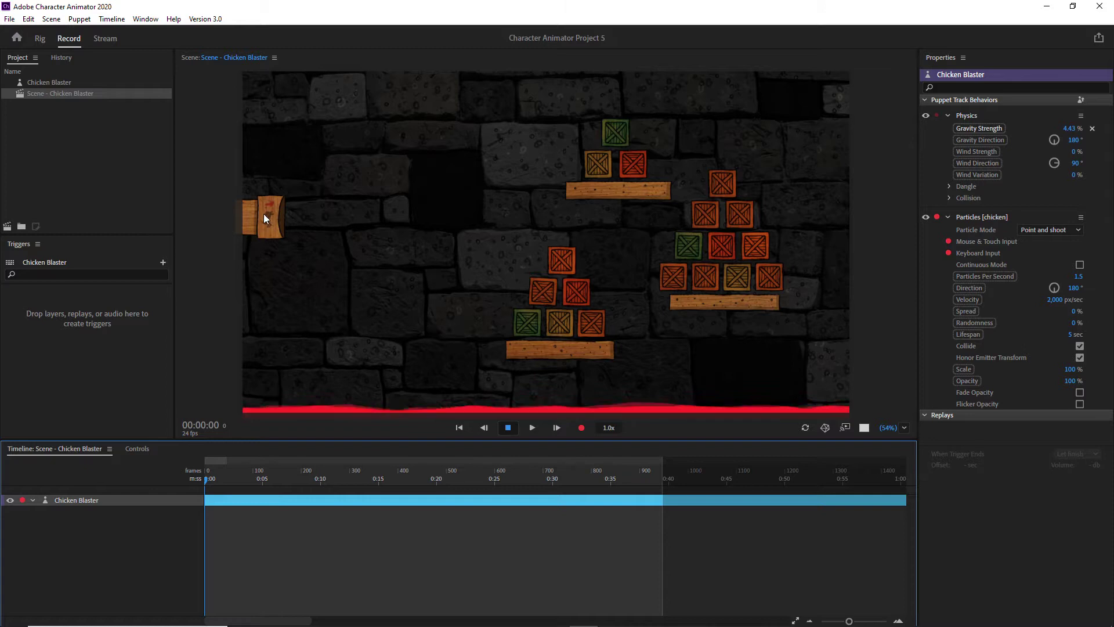
pyautogui.click(525, 282)
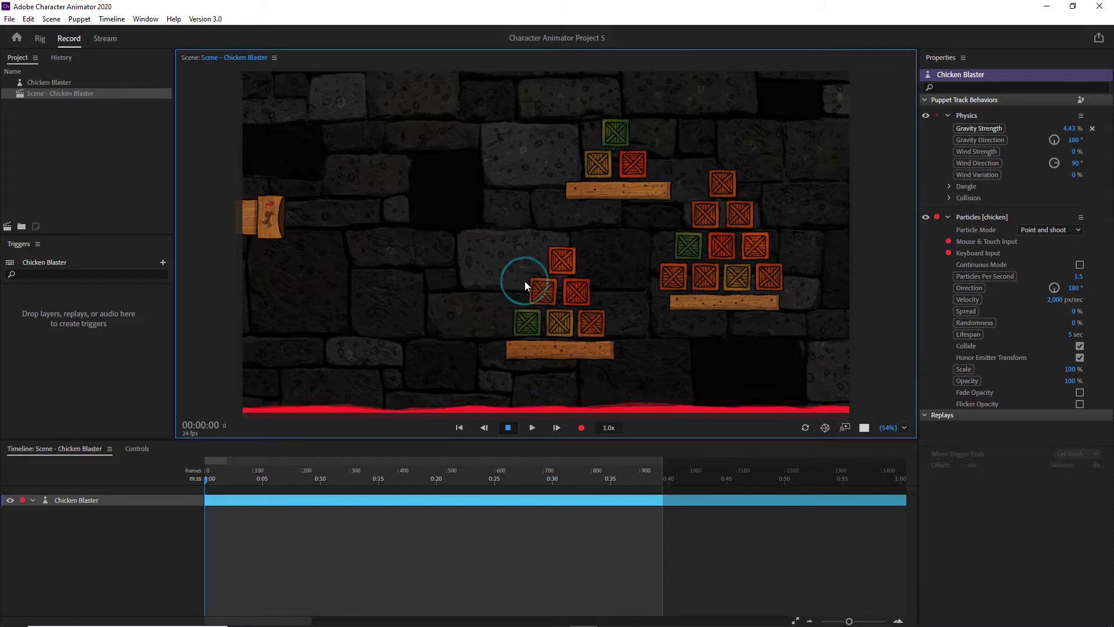
pyautogui.click(526, 282)
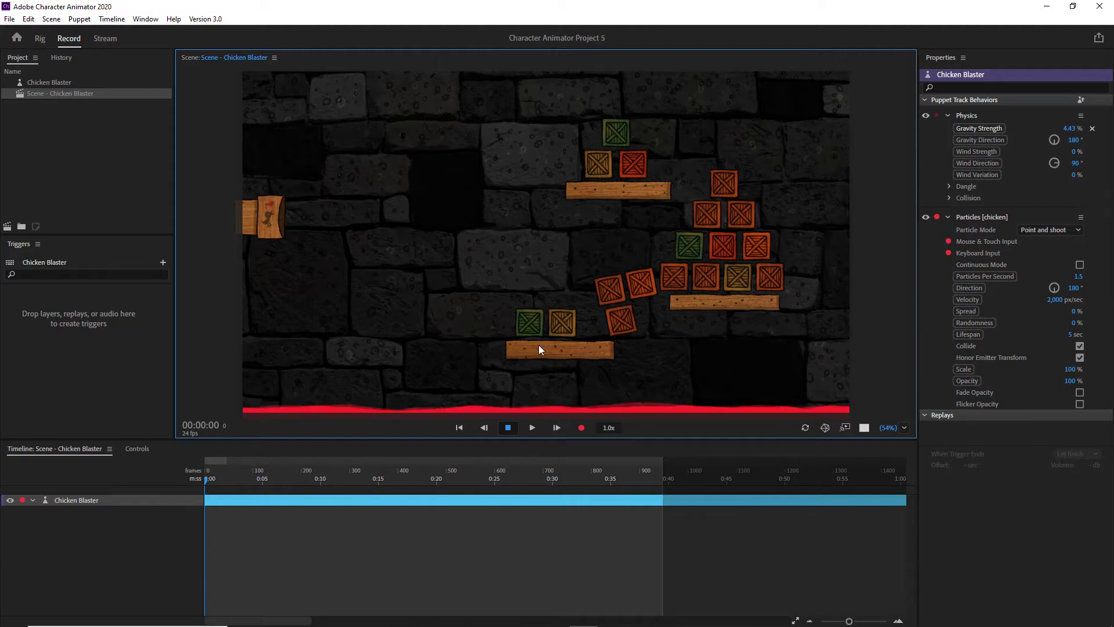
pyautogui.click(591, 289)
pyautogui.click(607, 278)
pyautogui.click(614, 279)
pyautogui.click(616, 287)
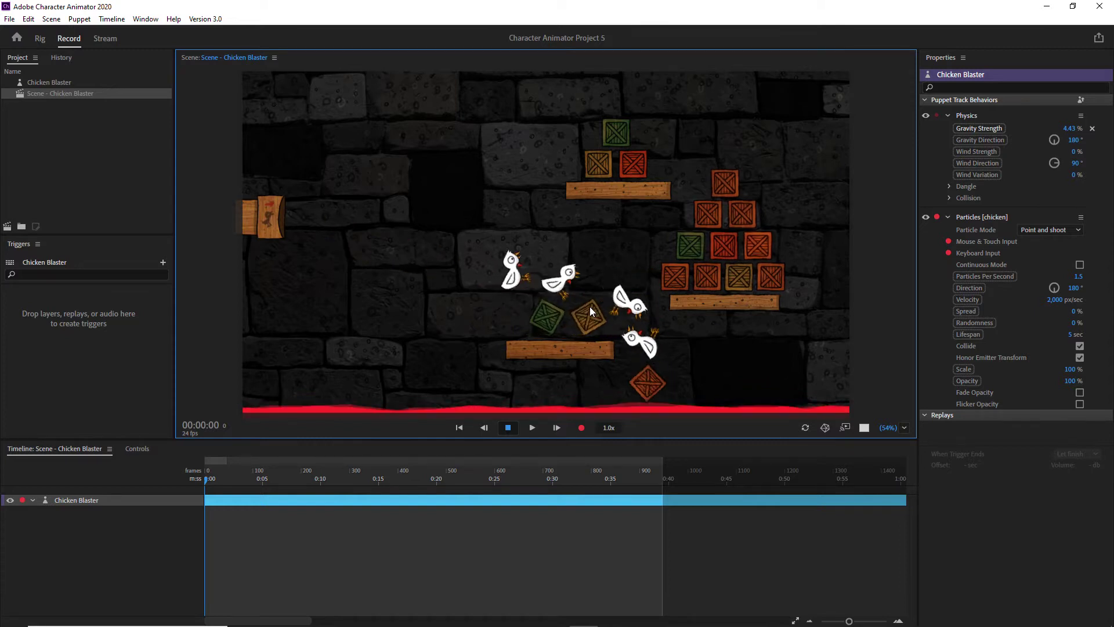
pyautogui.click(607, 306)
pyautogui.click(614, 307)
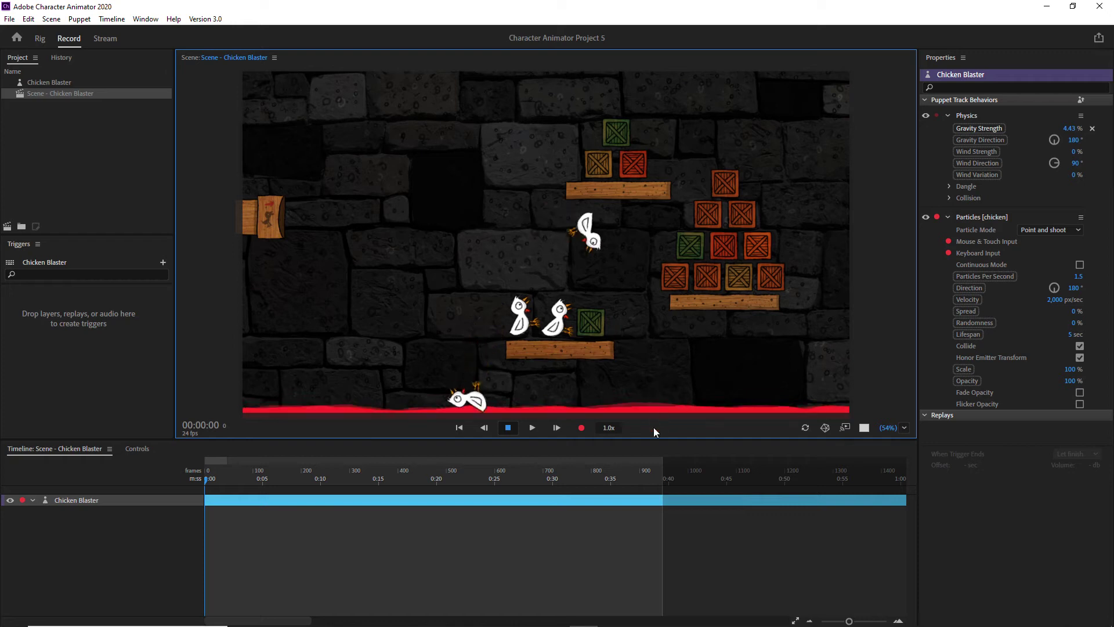
# - Fire chickens at the tall crate pyramid and at the three crates on the highest plank
pyautogui.click(666, 280)
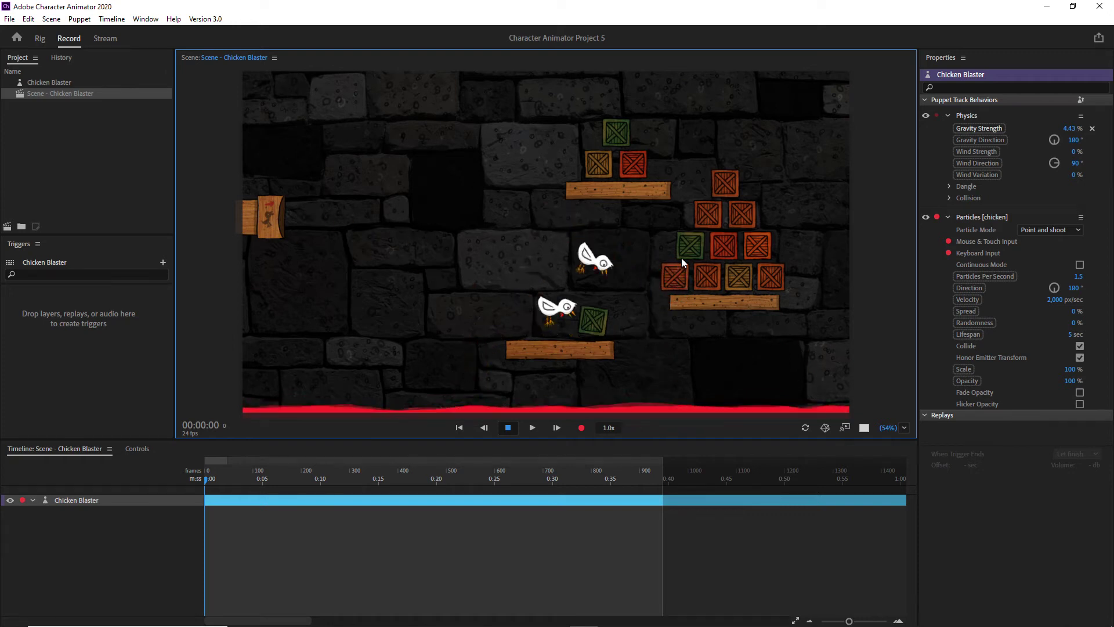
pyautogui.click(705, 259)
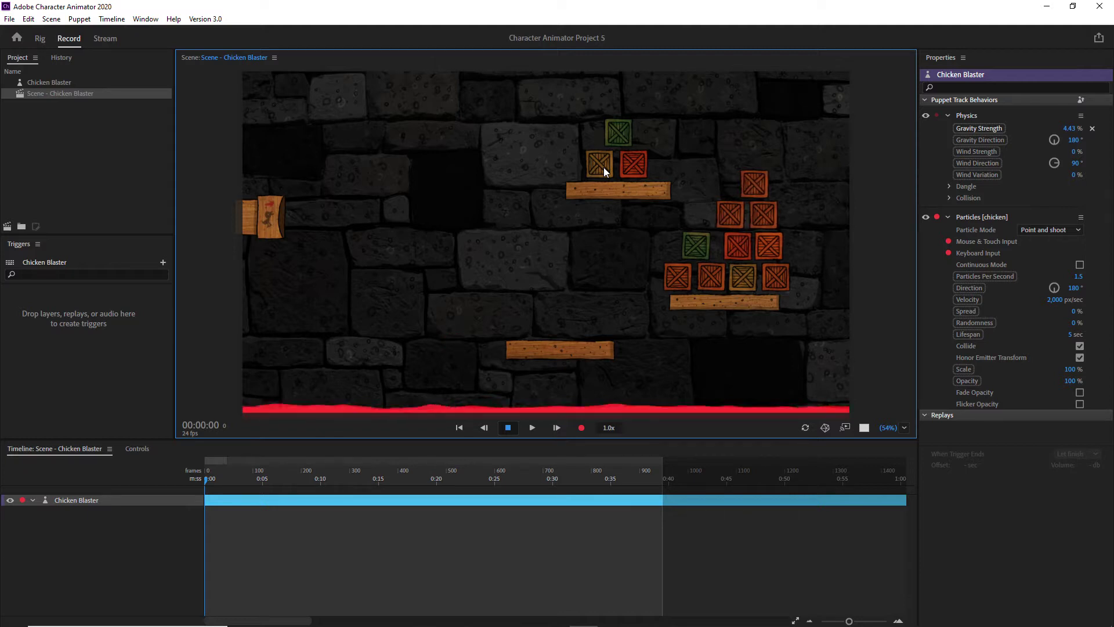
pyautogui.click(586, 152)
pyautogui.click(574, 136)
pyautogui.click(541, 116)
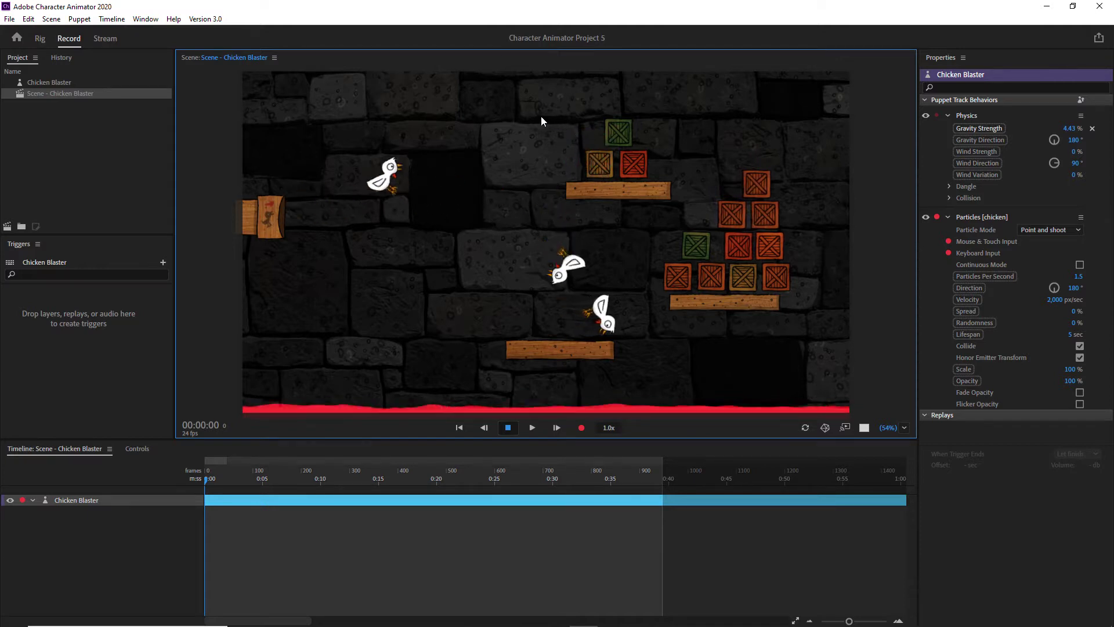
pyautogui.click(541, 116)
pyautogui.click(542, 118)
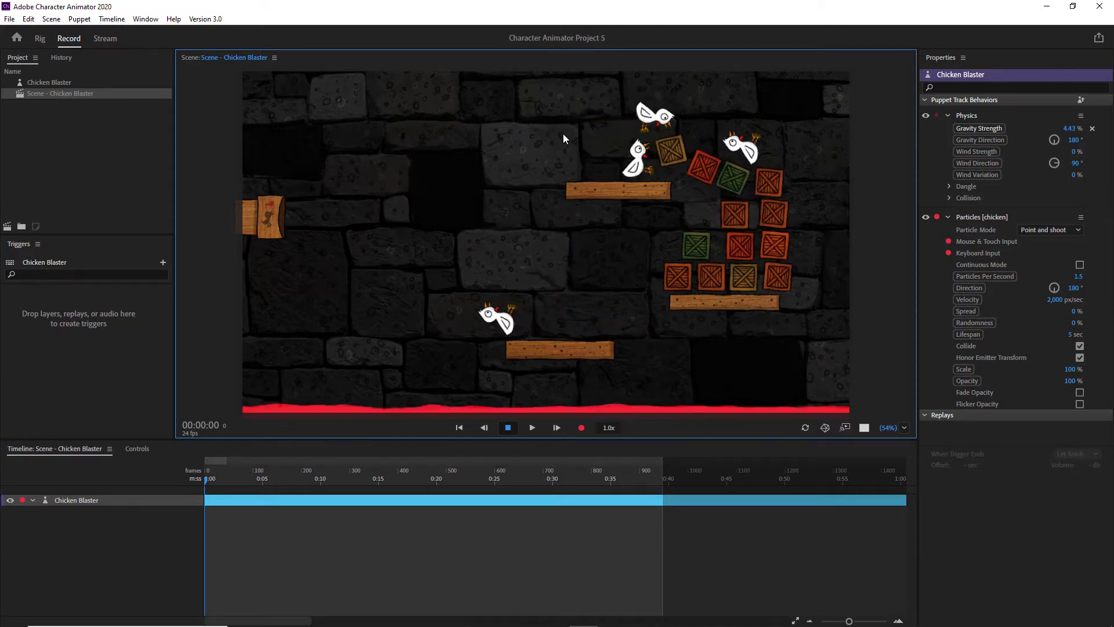
# - Fire more chickens toward the crates remaining on the plank farthest from the cannon
pyautogui.click(611, 182)
pyautogui.click(614, 187)
pyautogui.click(603, 179)
pyautogui.click(572, 204)
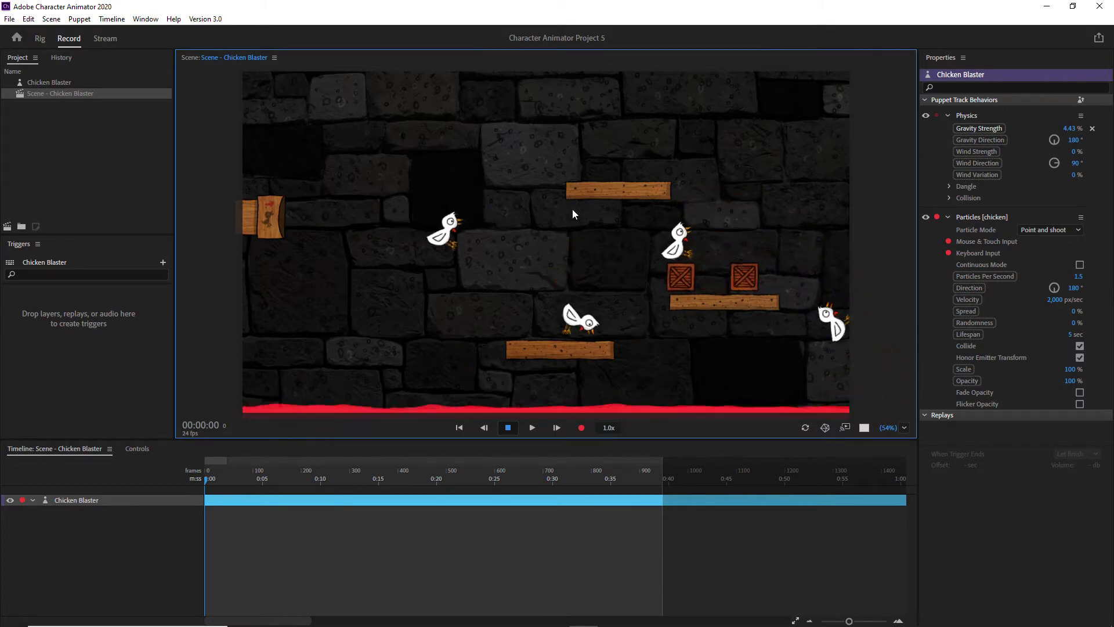
pyautogui.click(576, 207)
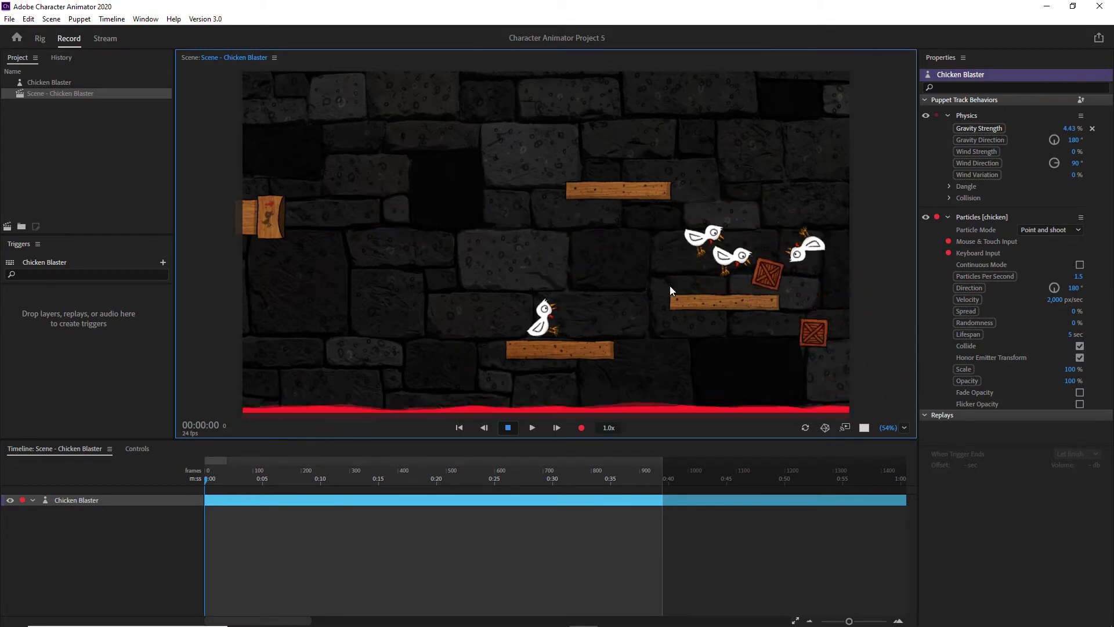
pyautogui.click(753, 277)
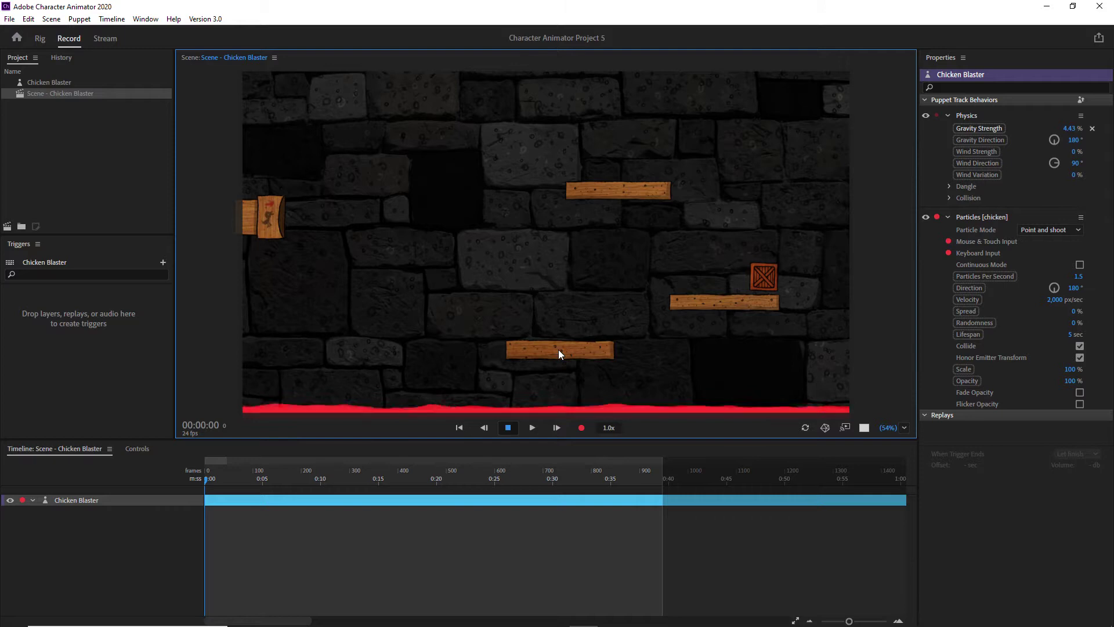
# - Fire test chickens just in front of the cannon and down toward the lava surface
pyautogui.click(308, 224)
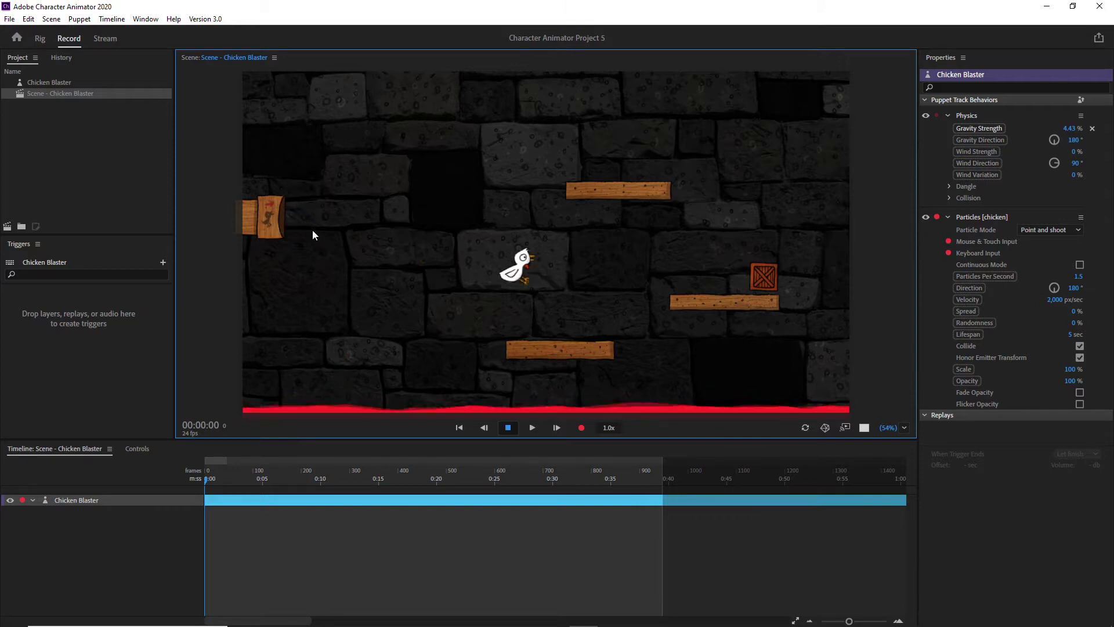
pyautogui.click(316, 218)
pyautogui.click(669, 404)
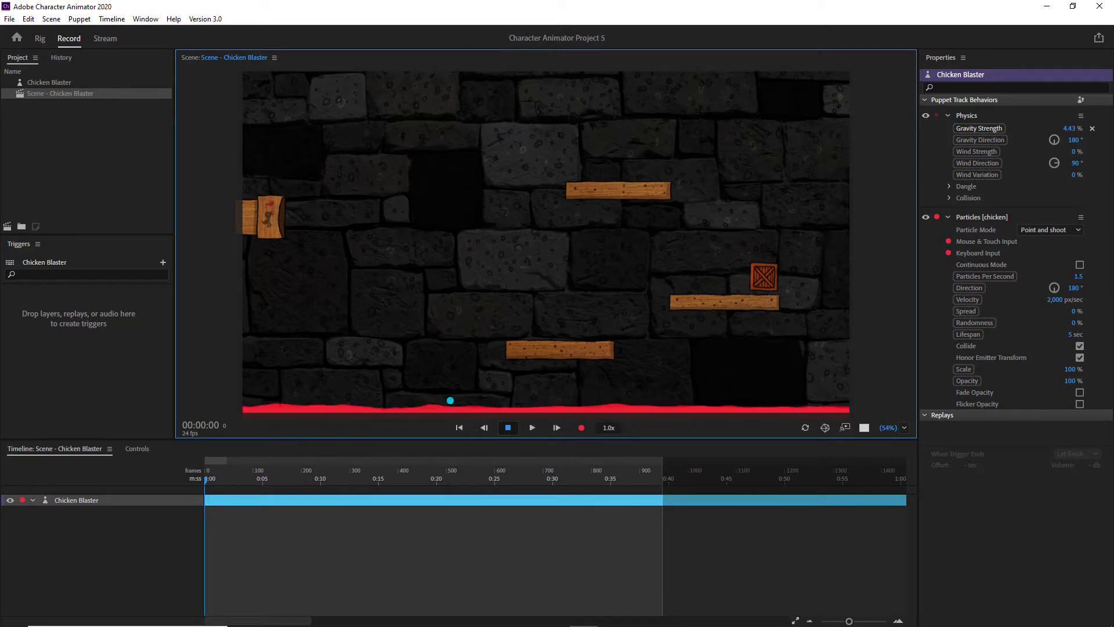
pyautogui.click(451, 401)
pyautogui.click(453, 394)
pyautogui.click(456, 362)
pyautogui.click(453, 349)
pyautogui.click(459, 352)
pyautogui.click(451, 355)
# - Open the Chicken Blaster rig, expand the bubbles group, and inspect its subgroups 1 and 3
pyautogui.click(40, 38)
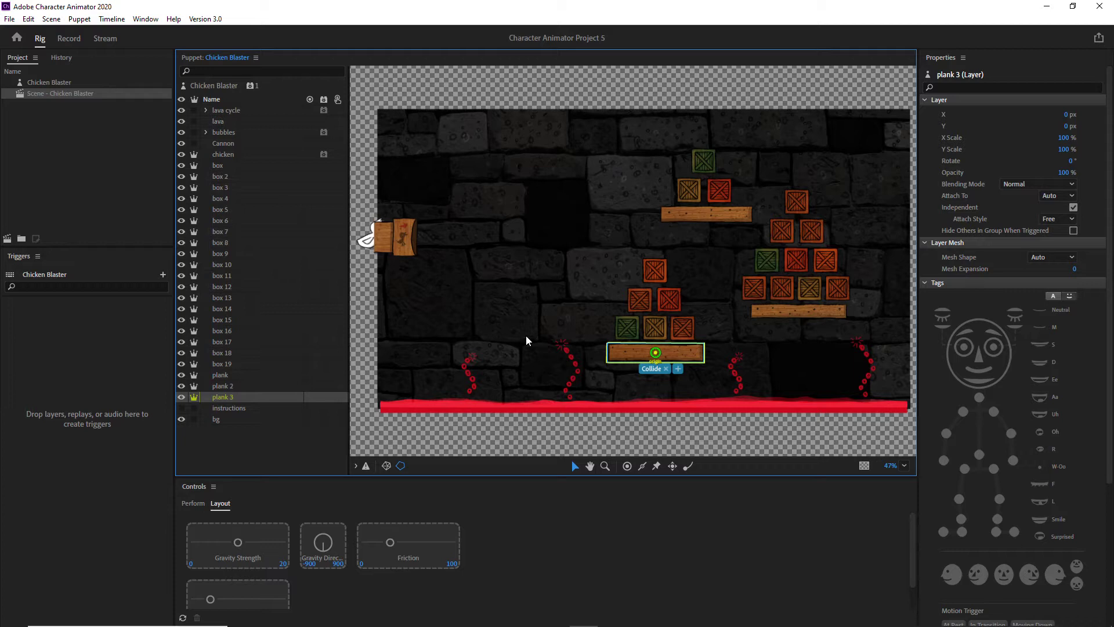
pyautogui.click(220, 135)
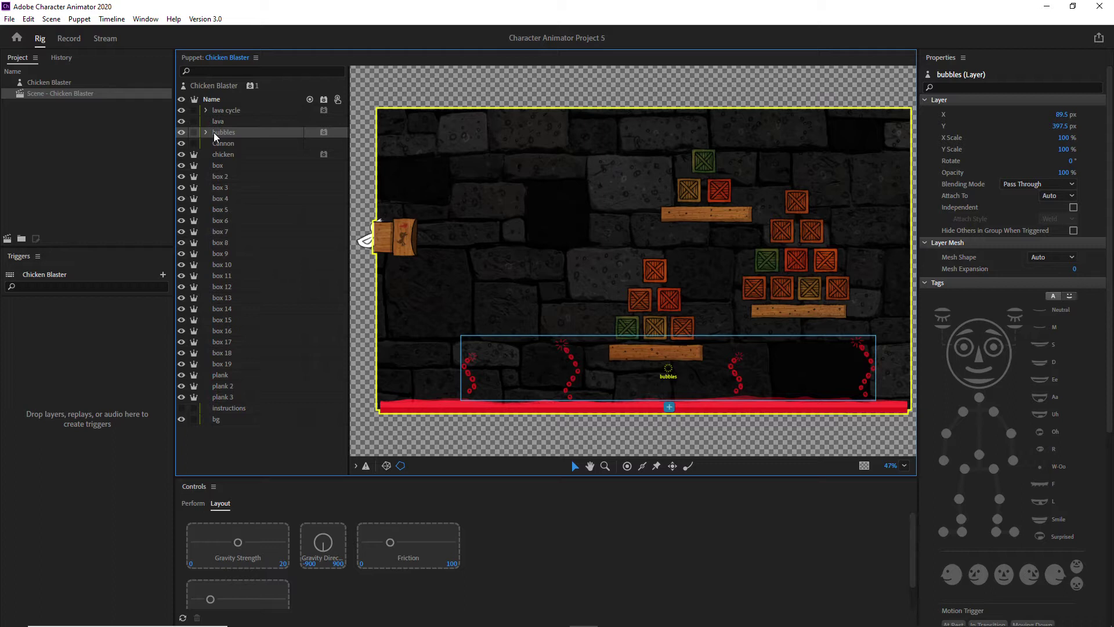
pyautogui.click(205, 132)
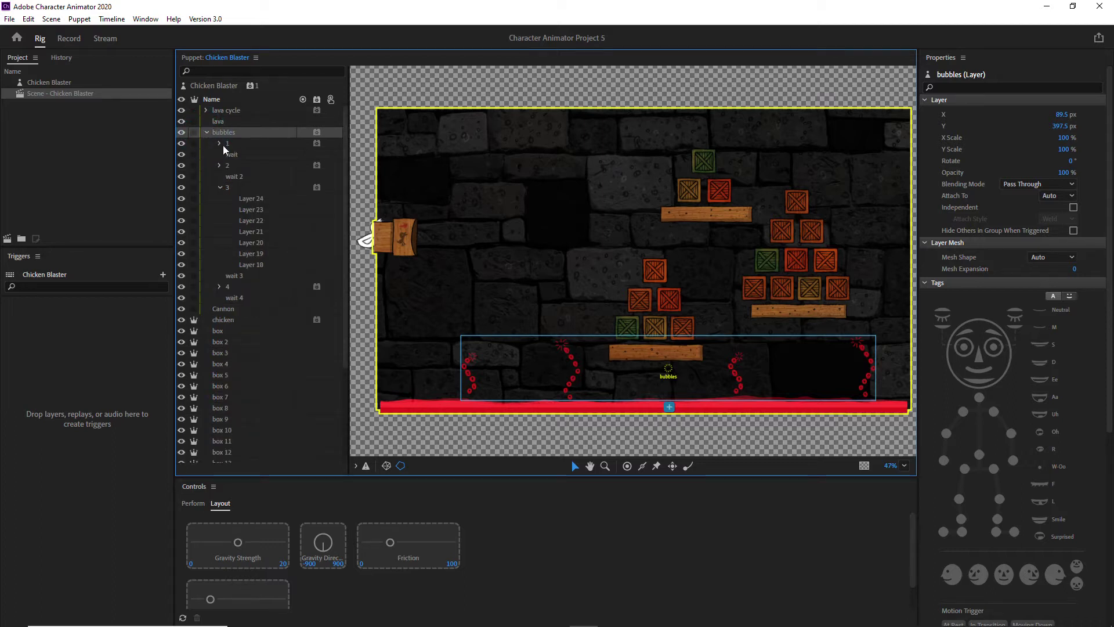
pyautogui.click(219, 187)
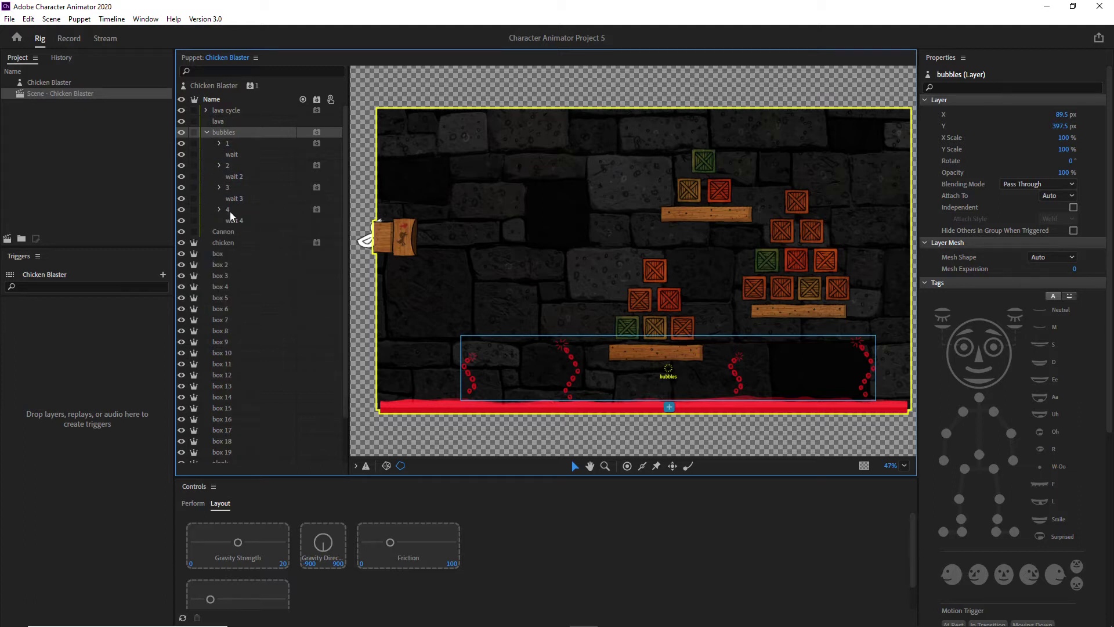
pyautogui.click(230, 143)
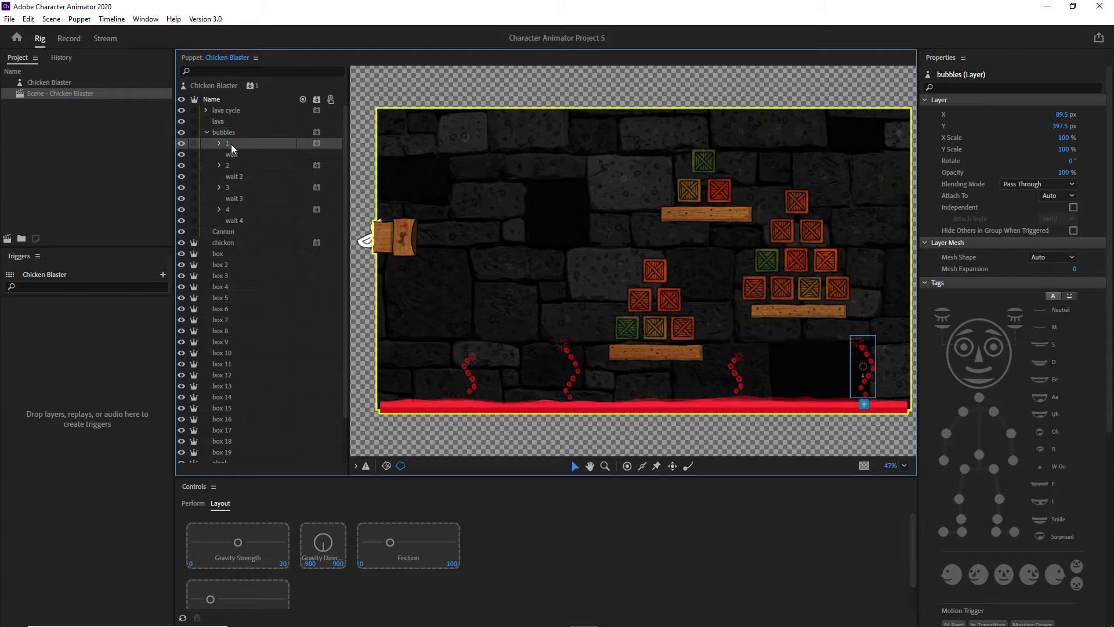
pyautogui.click(230, 186)
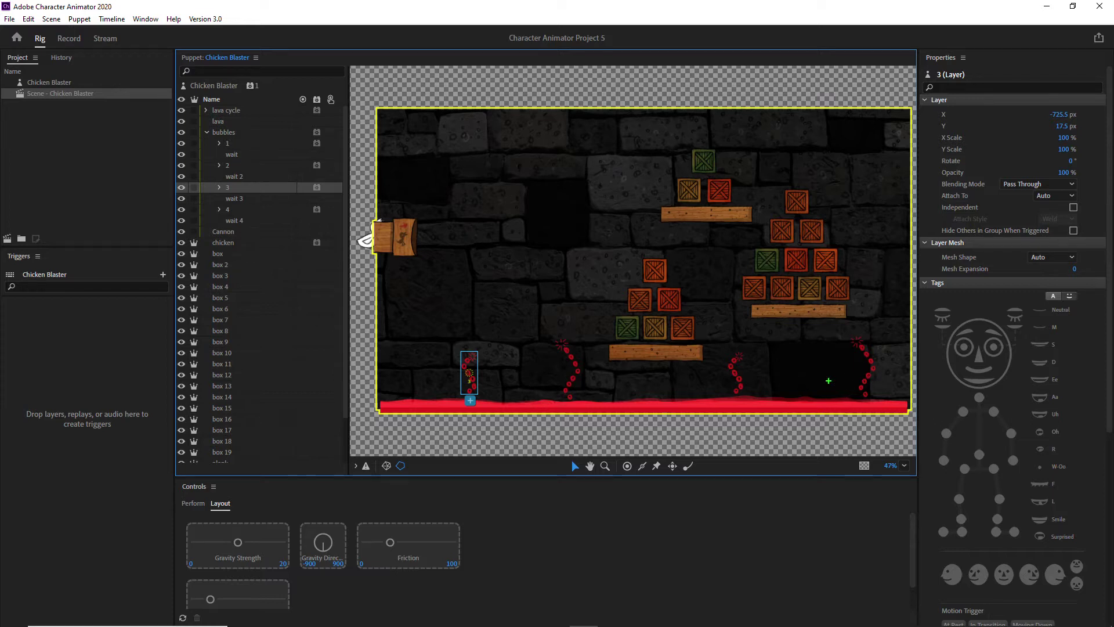
pyautogui.moveTo(858, 374)
pyautogui.mouseDown()
pyautogui.moveTo(877, 343)
pyautogui.moveTo(870, 366)
pyautogui.mouseUp()
pyautogui.moveTo(736, 365); pyautogui.dragTo(740, 383)
pyautogui.moveTo(555, 355)
pyautogui.mouseDown()
pyautogui.moveTo(577, 376)
pyautogui.moveTo(537, 383)
pyautogui.mouseUp()
pyautogui.moveTo(464, 356)
pyautogui.mouseDown()
pyautogui.moveTo(477, 372)
pyautogui.moveTo(460, 387)
pyautogui.mouseUp()
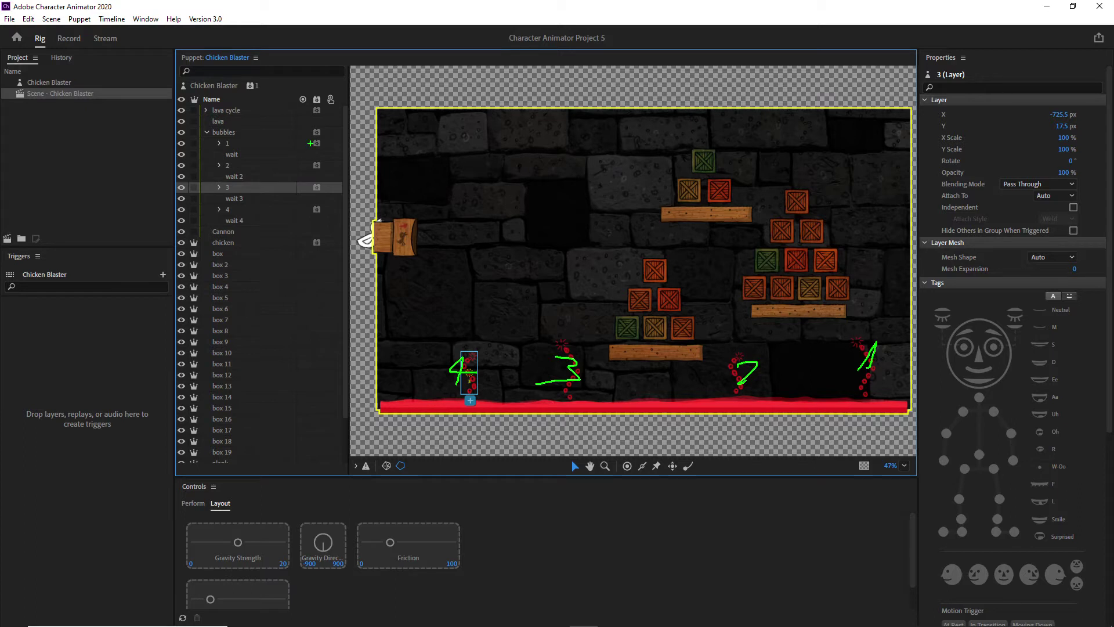
pyautogui.moveTo(318, 124); pyautogui.dragTo(310, 133)
pyautogui.press('Escape')
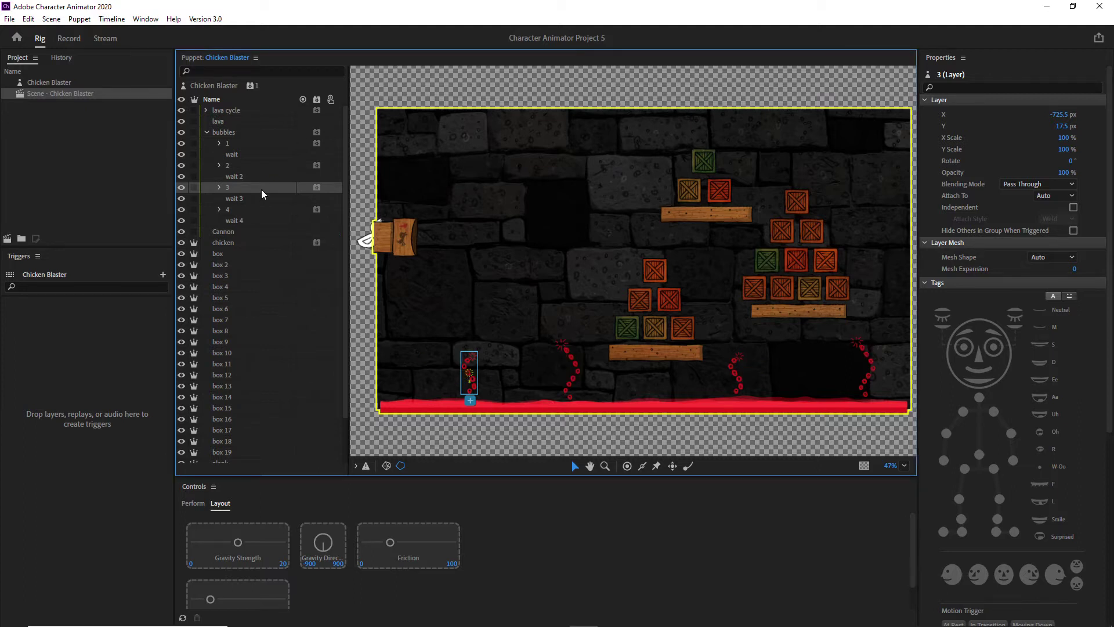
# - Expand bubble subgroup 1 and locate its first and last frames, Layer 33 and Layer 25
pyautogui.click(230, 145)
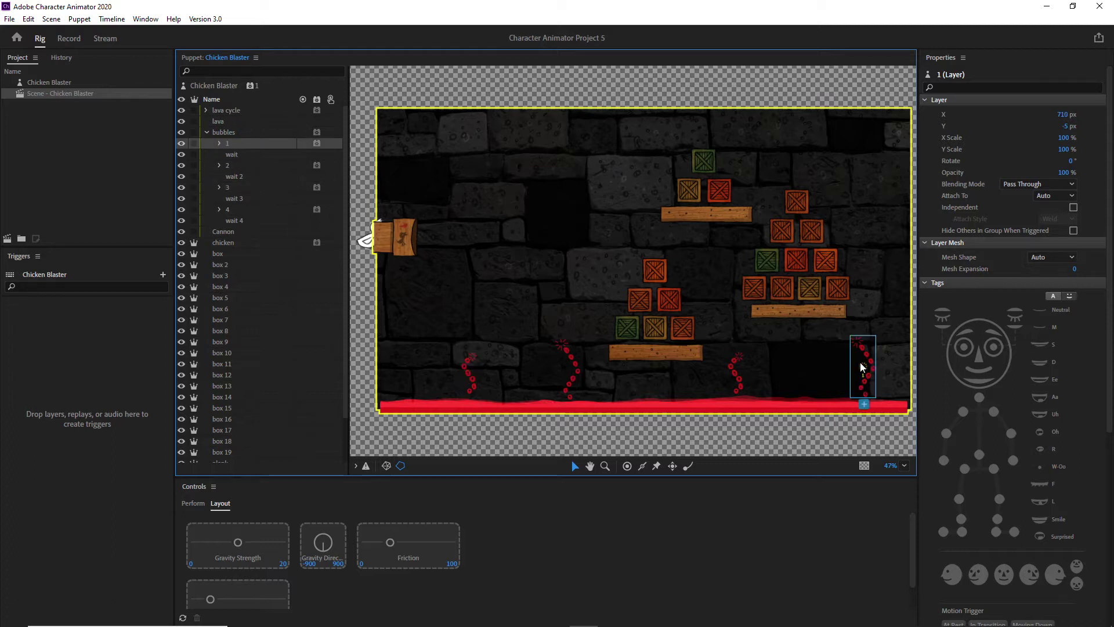
pyautogui.click(220, 144)
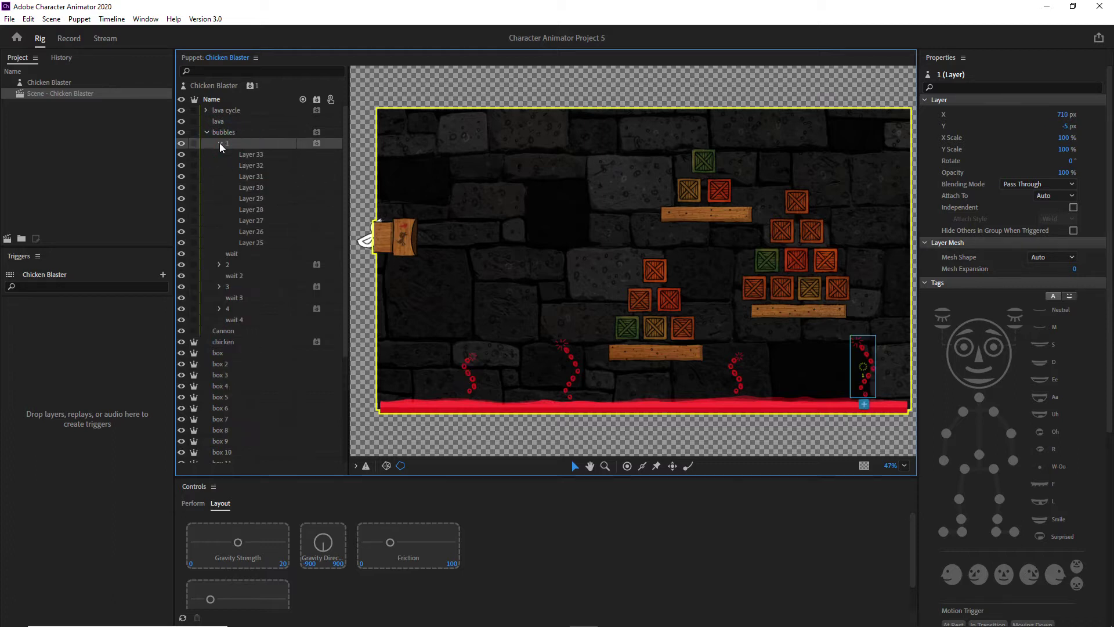
pyautogui.click(258, 157)
pyautogui.click(258, 244)
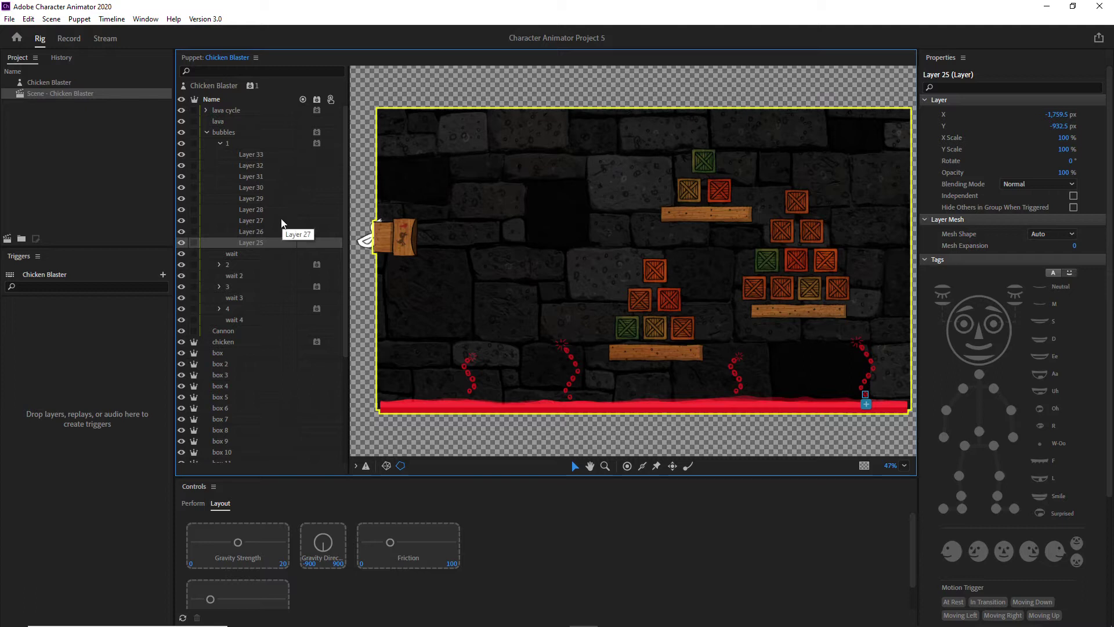
# - Examine the bubble frames of subgroup 1 one by one, from Layer 25 up to Layer 33
pyautogui.click(255, 152)
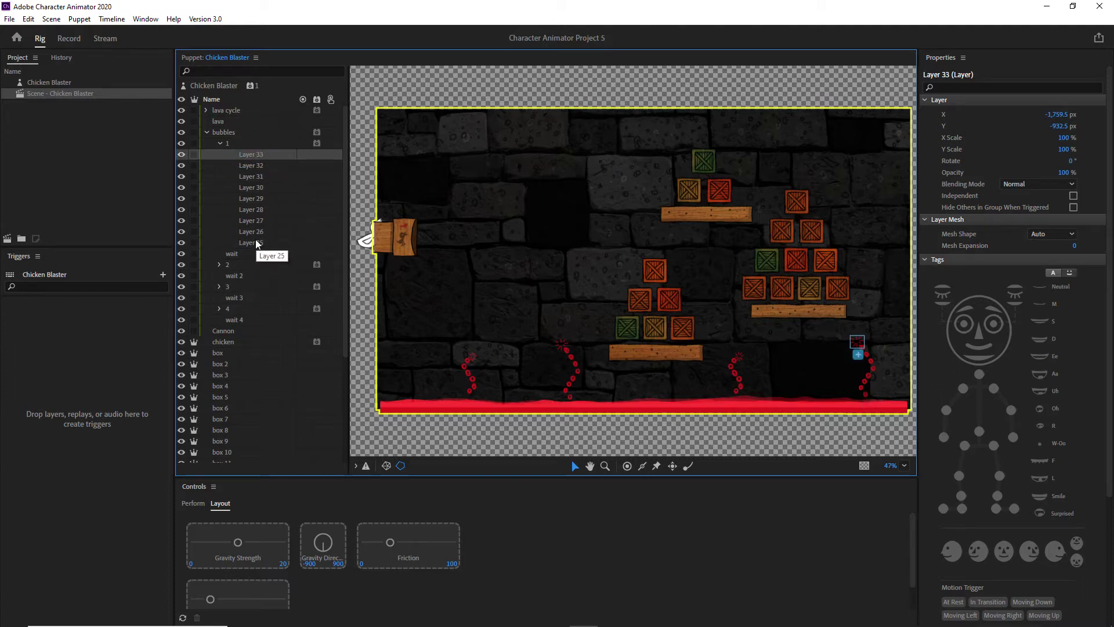
pyautogui.click(255, 242)
pyautogui.click(256, 231)
pyautogui.click(254, 220)
pyautogui.click(254, 209)
pyautogui.click(254, 198)
pyautogui.click(254, 186)
pyautogui.click(256, 175)
pyautogui.click(258, 165)
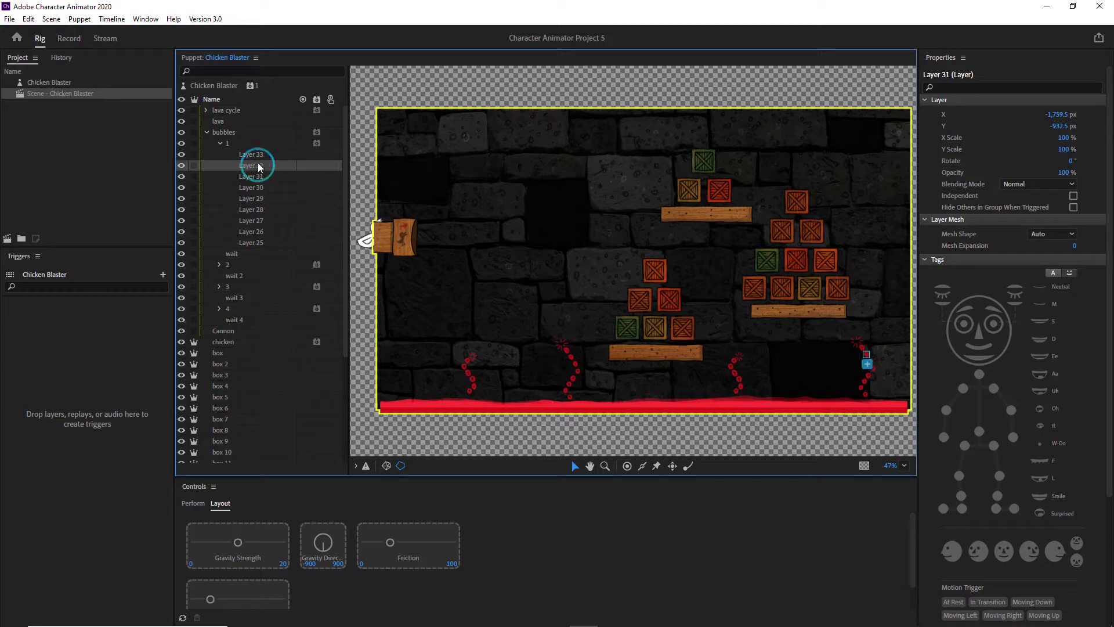
pyautogui.click(257, 155)
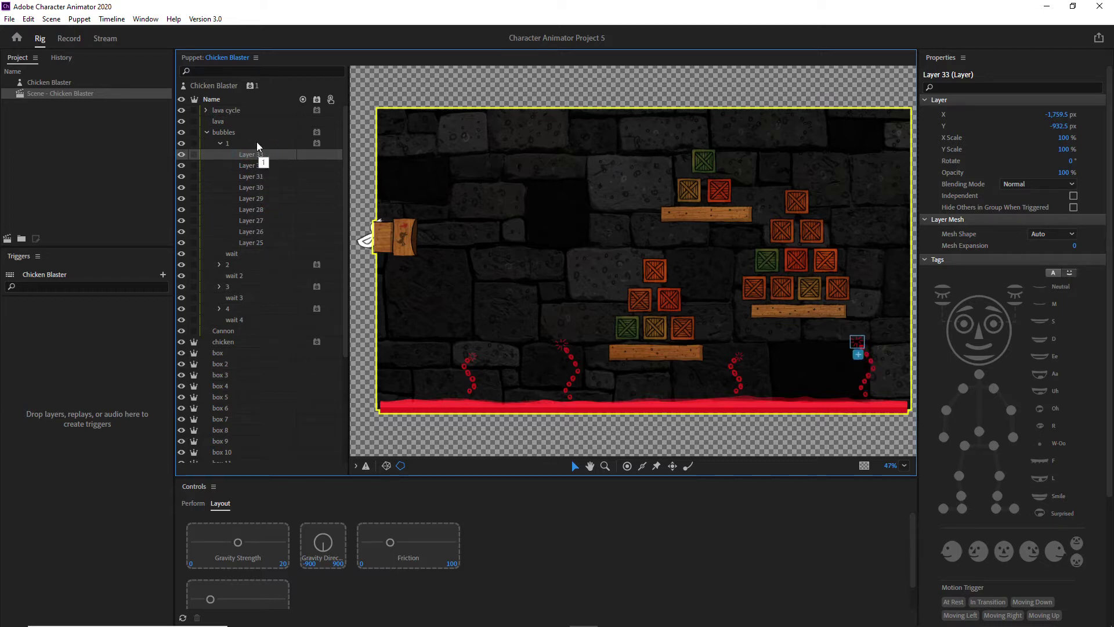
# - Recheck Layers 25, 26, 28 and 33 of bubble subgroup 1, and collapse the bubbles group
pyautogui.click(261, 244)
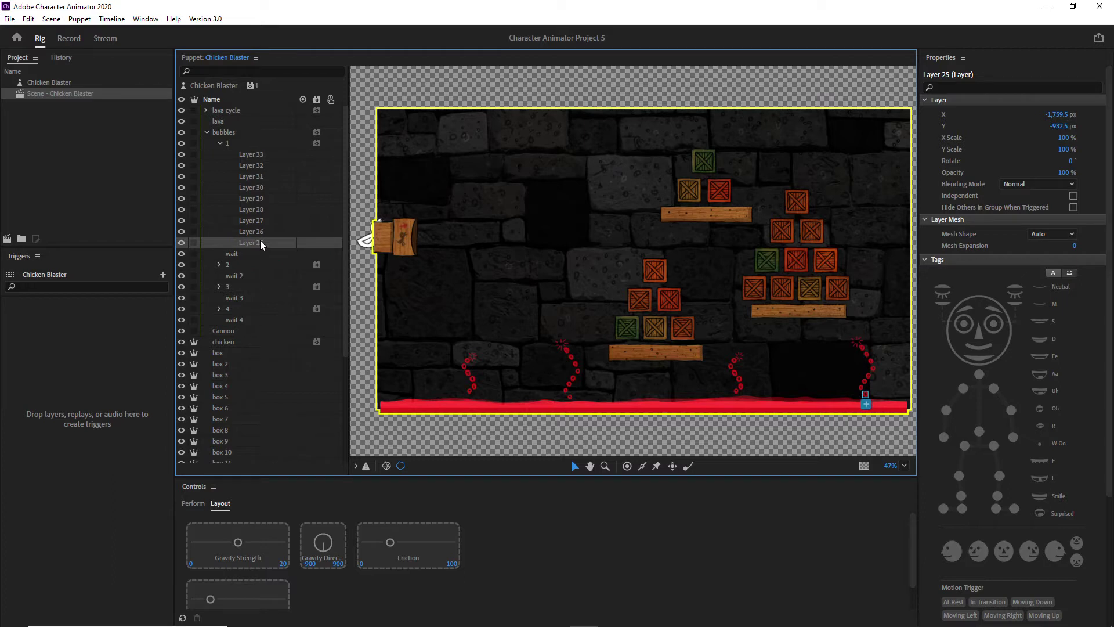
pyautogui.click(253, 231)
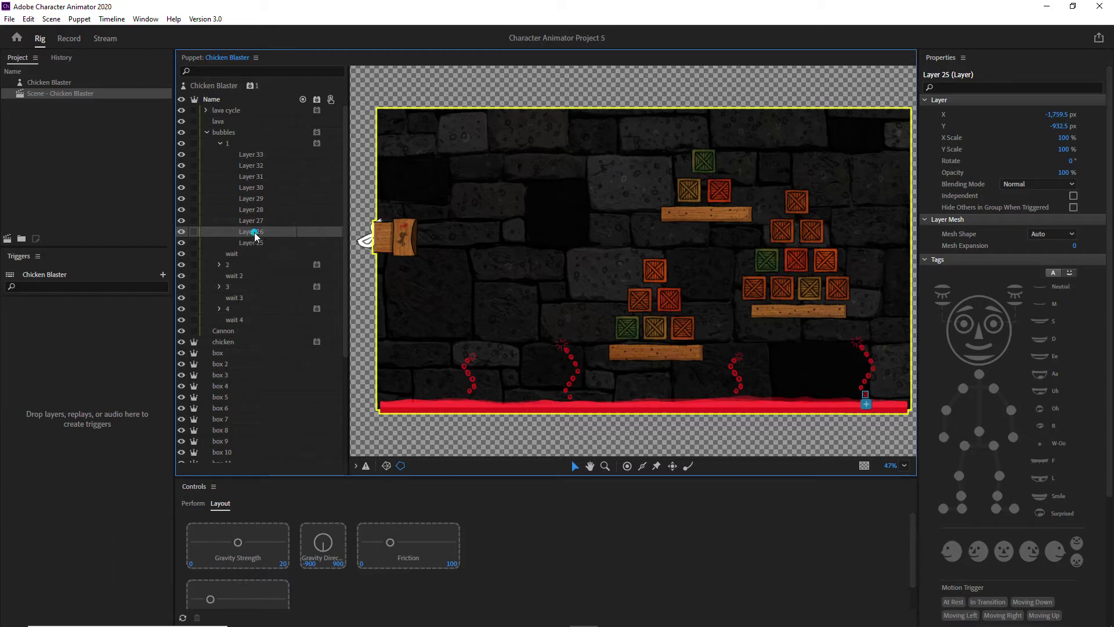
pyautogui.click(252, 210)
pyautogui.click(250, 154)
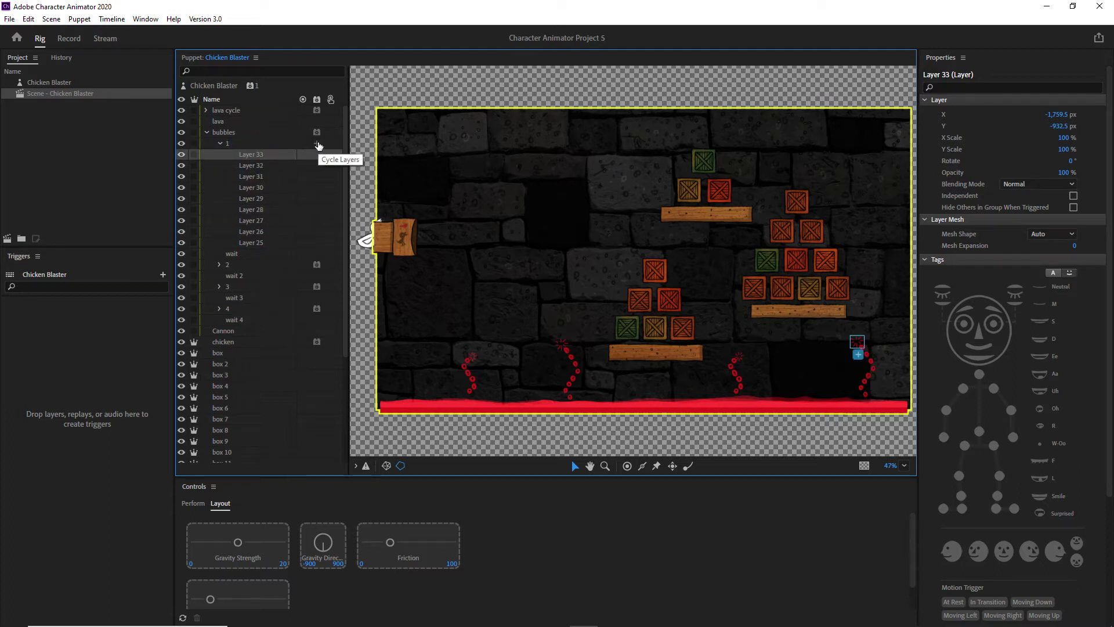
pyautogui.click(218, 143)
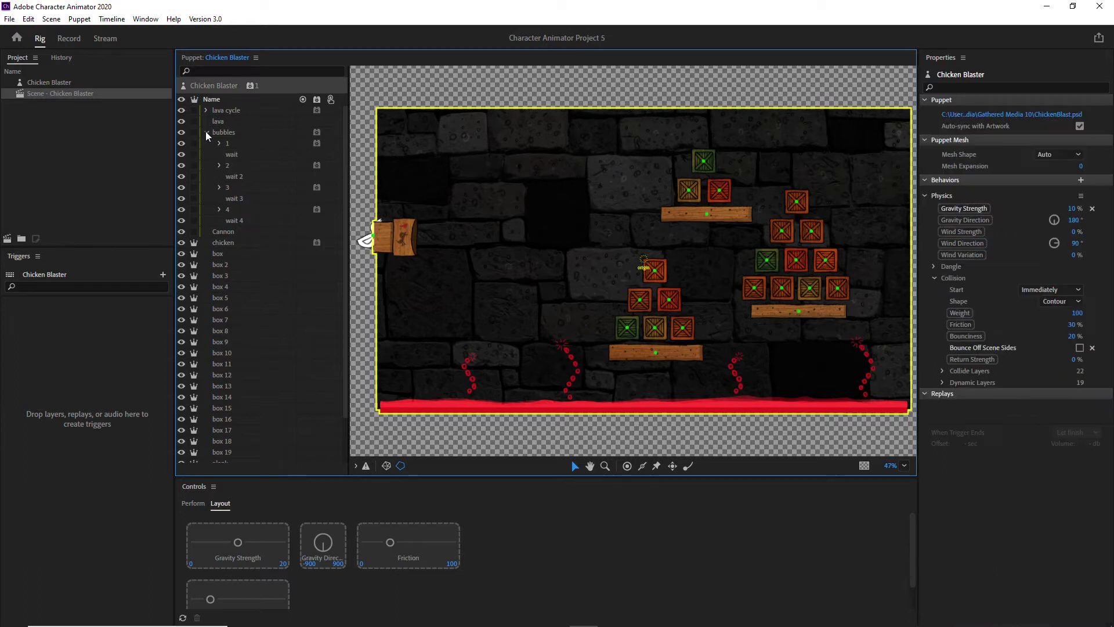
pyautogui.click(206, 132)
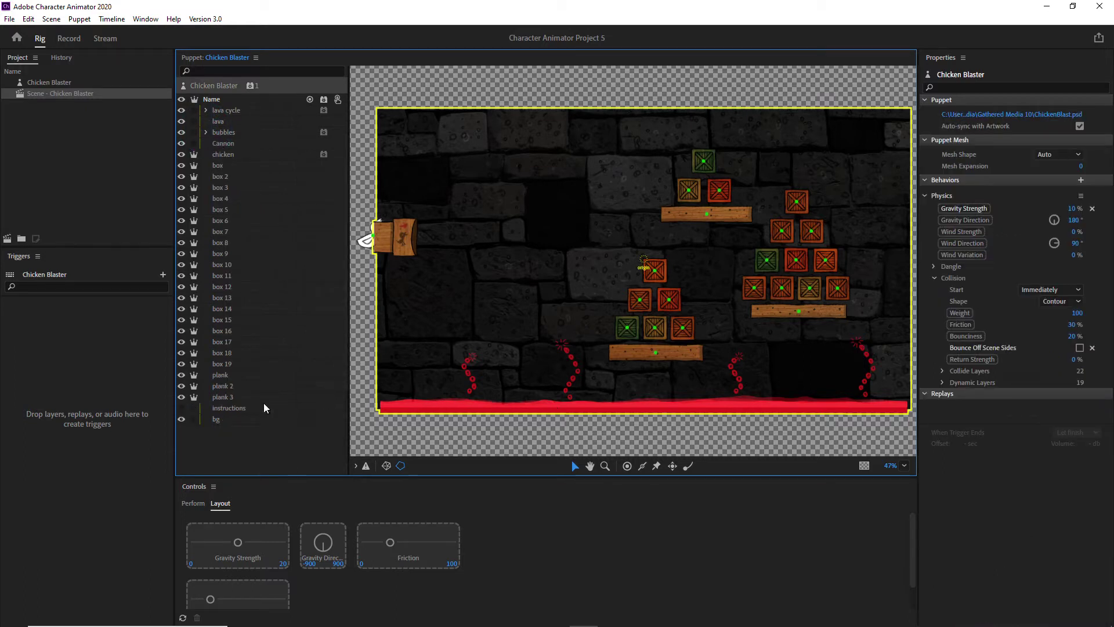
# - Expand the lava cycle group and inspect its layers 2 and 1
pyautogui.click(216, 111)
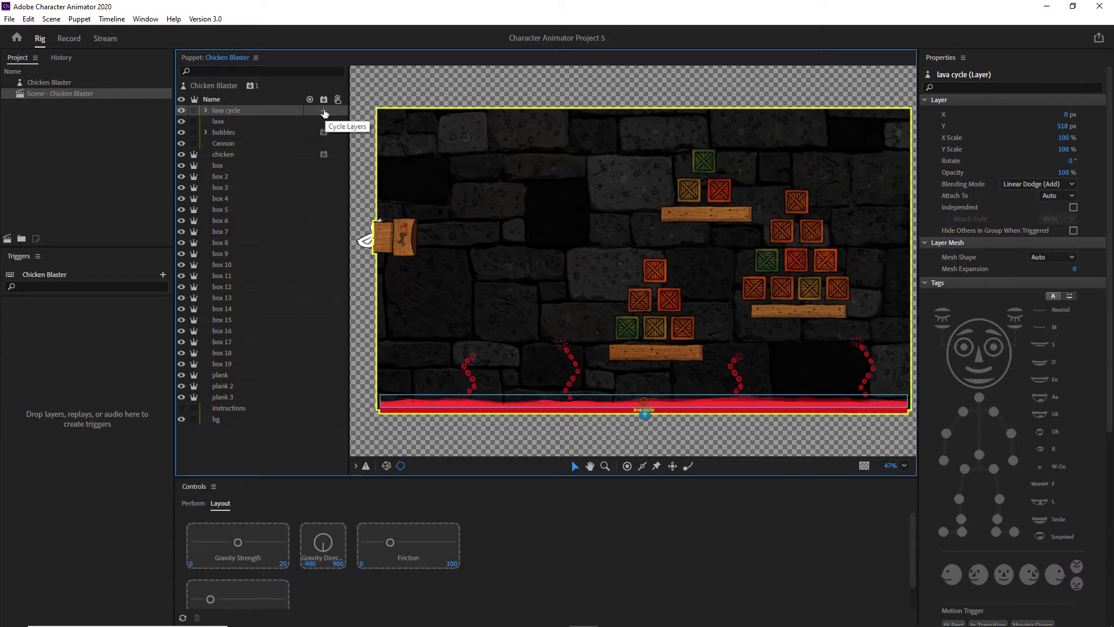
pyautogui.click(206, 110)
pyautogui.click(229, 131)
pyautogui.click(228, 122)
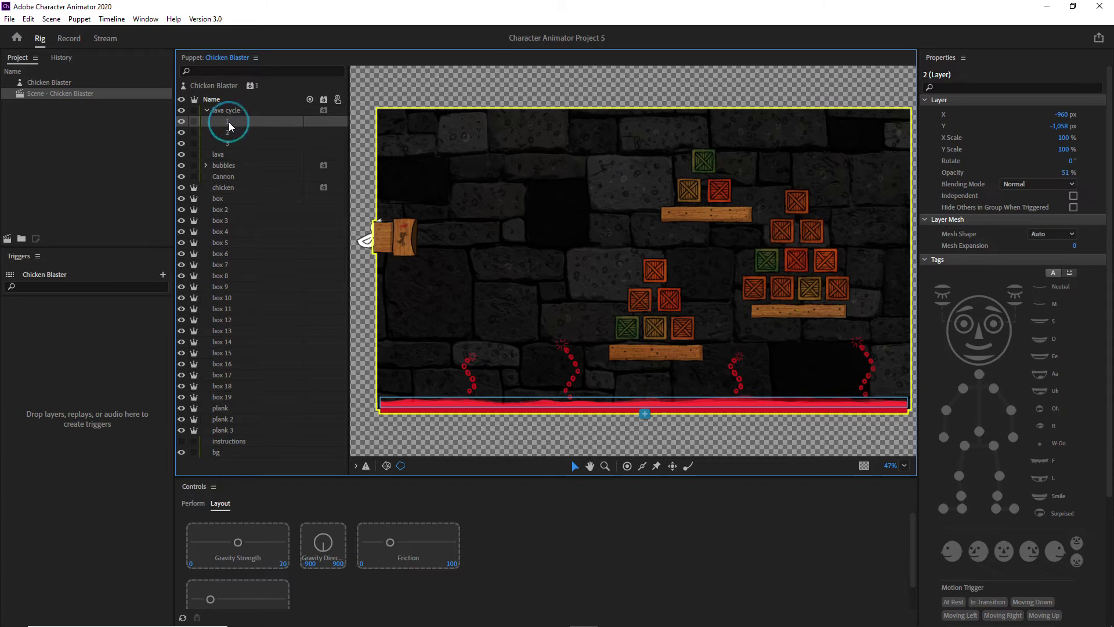
# - Inspect layers 2 and 3 of the lava cycle, check the lava in the scene, and collapse the lava cycle group
pyautogui.click(228, 132)
pyautogui.click(228, 143)
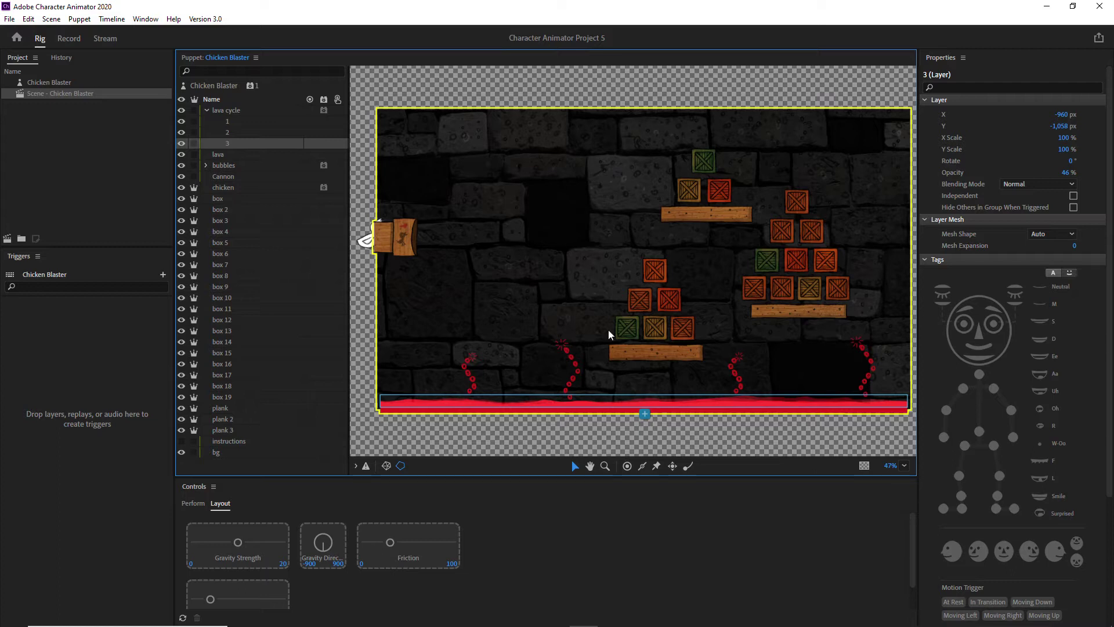
pyautogui.click(69, 38)
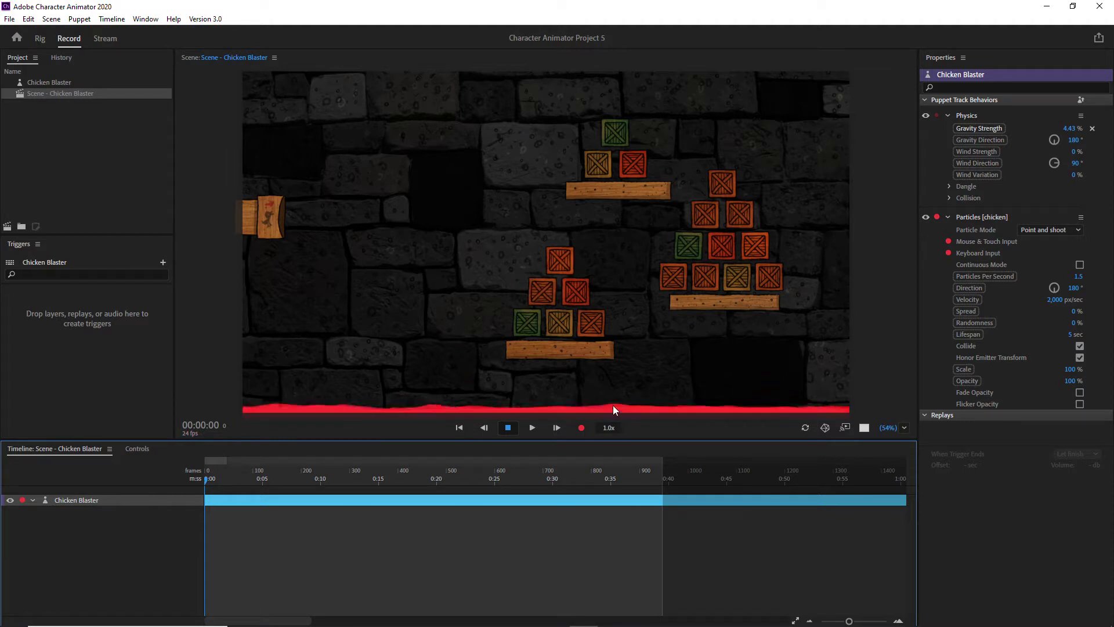
pyautogui.click(40, 39)
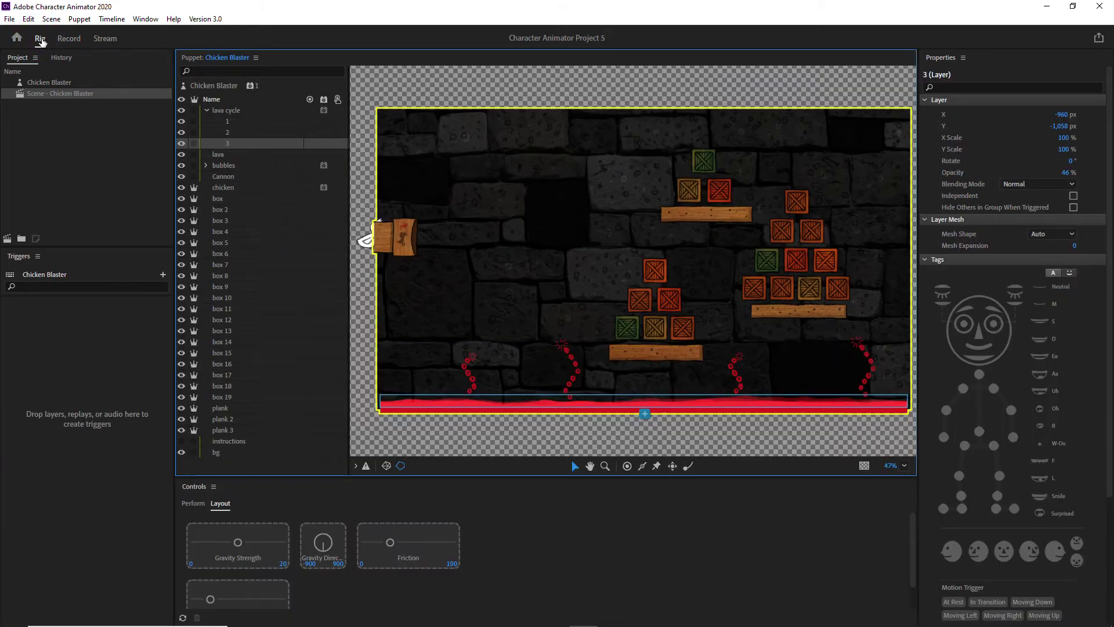
pyautogui.click(207, 111)
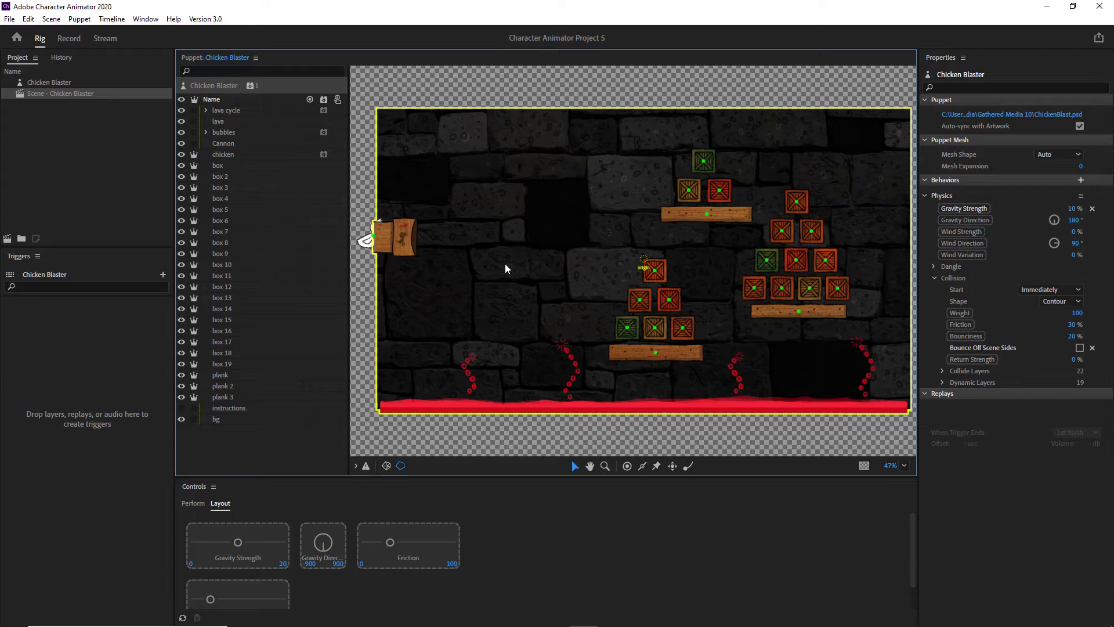
# - Test the physics in the recording scene by firing chickens from the cannon at the crates on the lowest plank
pyautogui.click(69, 38)
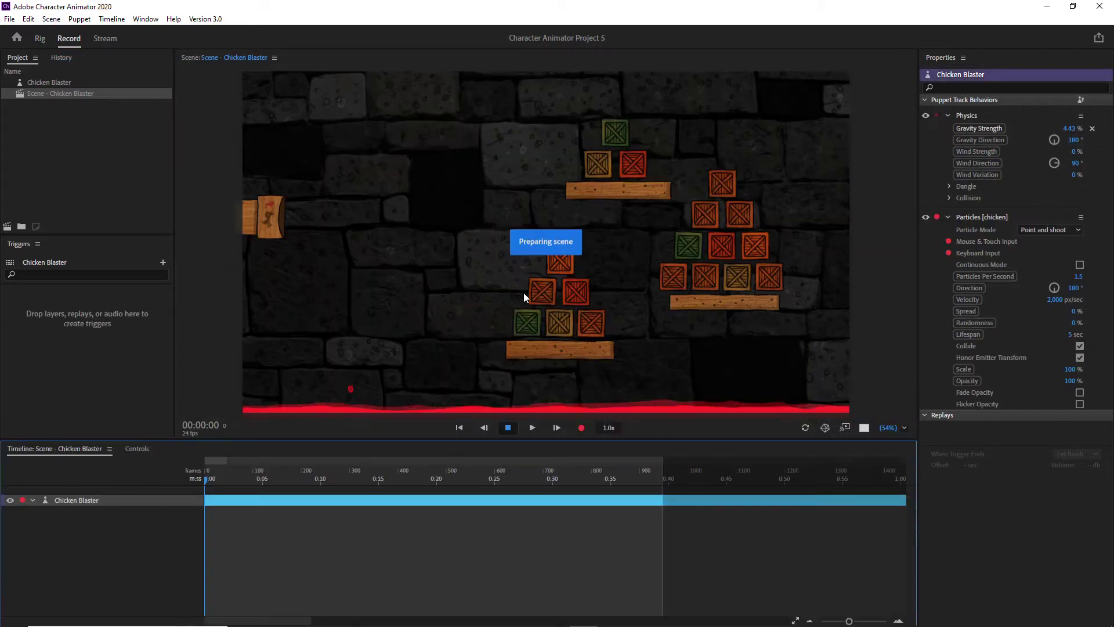
pyautogui.click(524, 305)
pyautogui.click(546, 305)
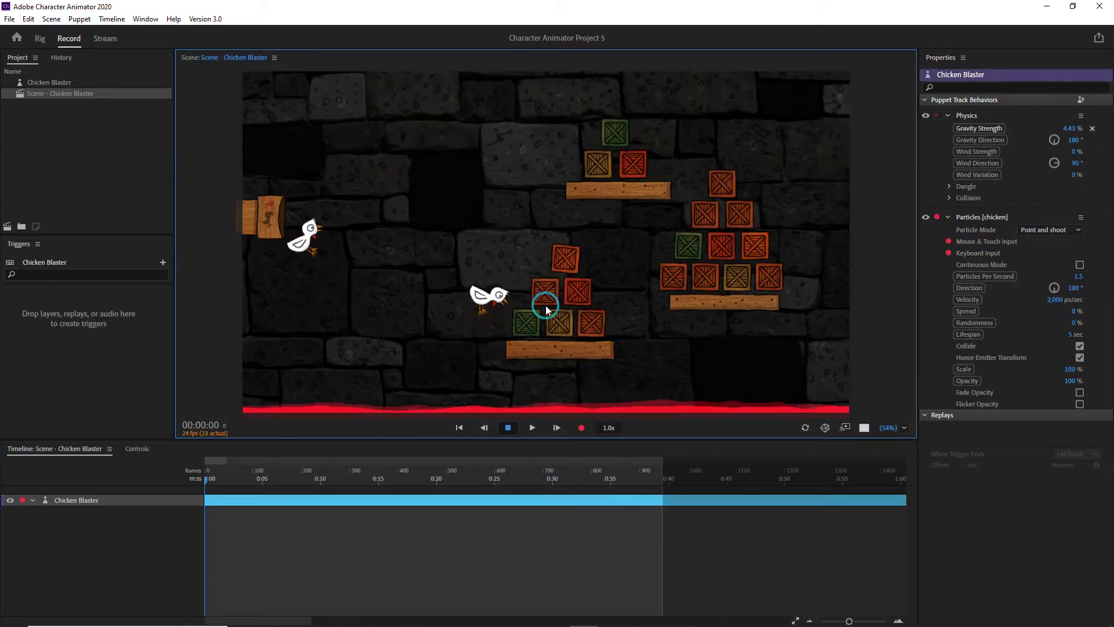
pyautogui.click(564, 283)
pyautogui.click(570, 277)
pyautogui.click(582, 271)
pyautogui.click(585, 269)
pyautogui.click(585, 269)
pyautogui.click(586, 270)
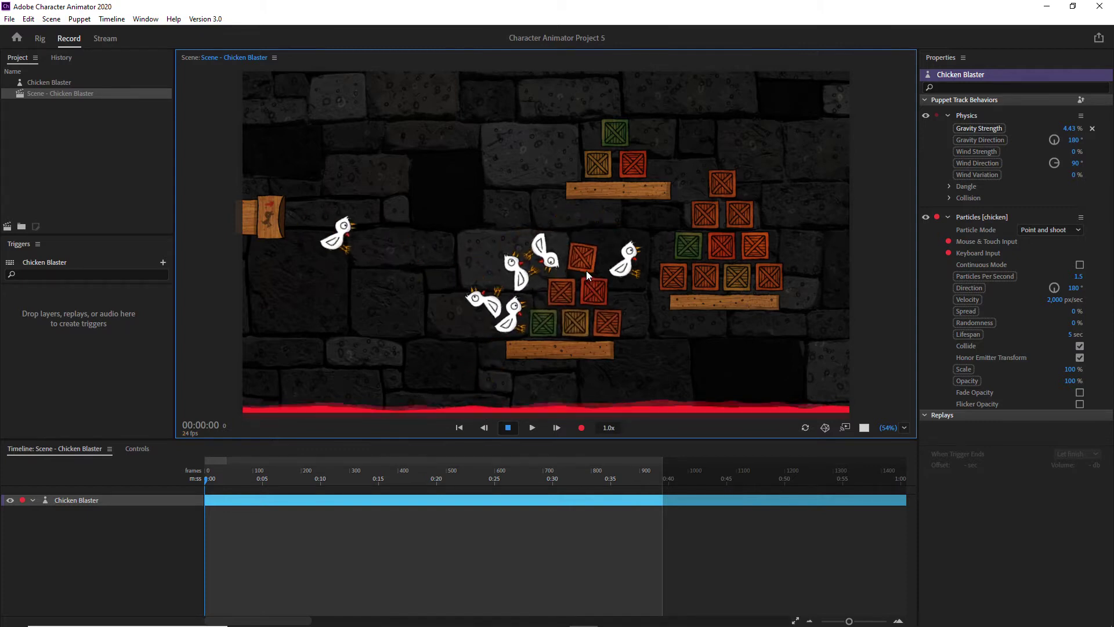
pyautogui.click(587, 273)
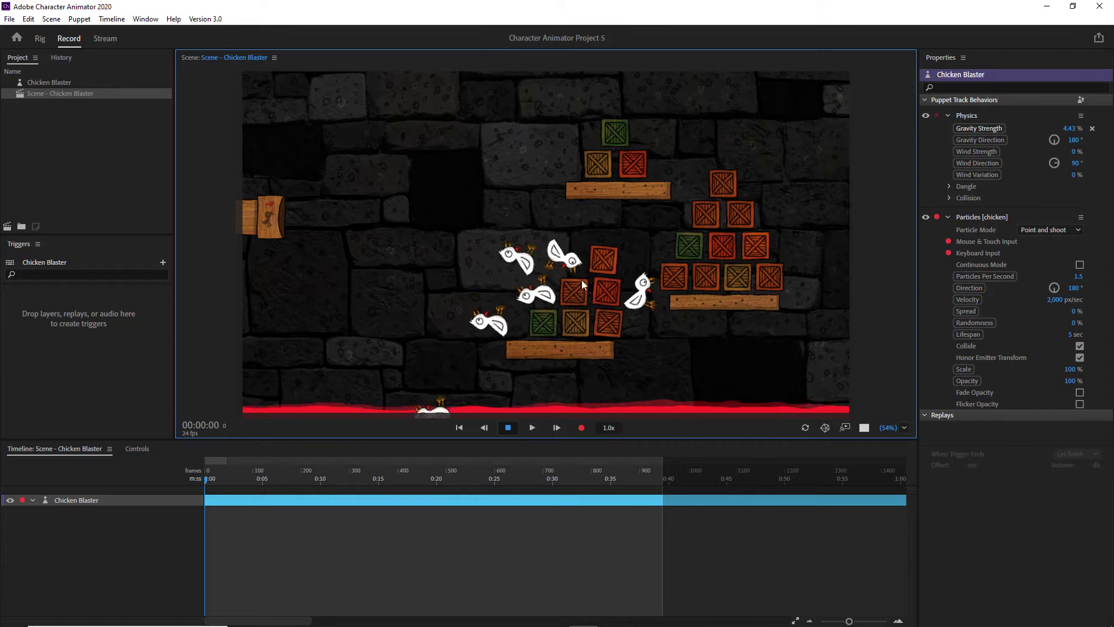
pyautogui.click(586, 276)
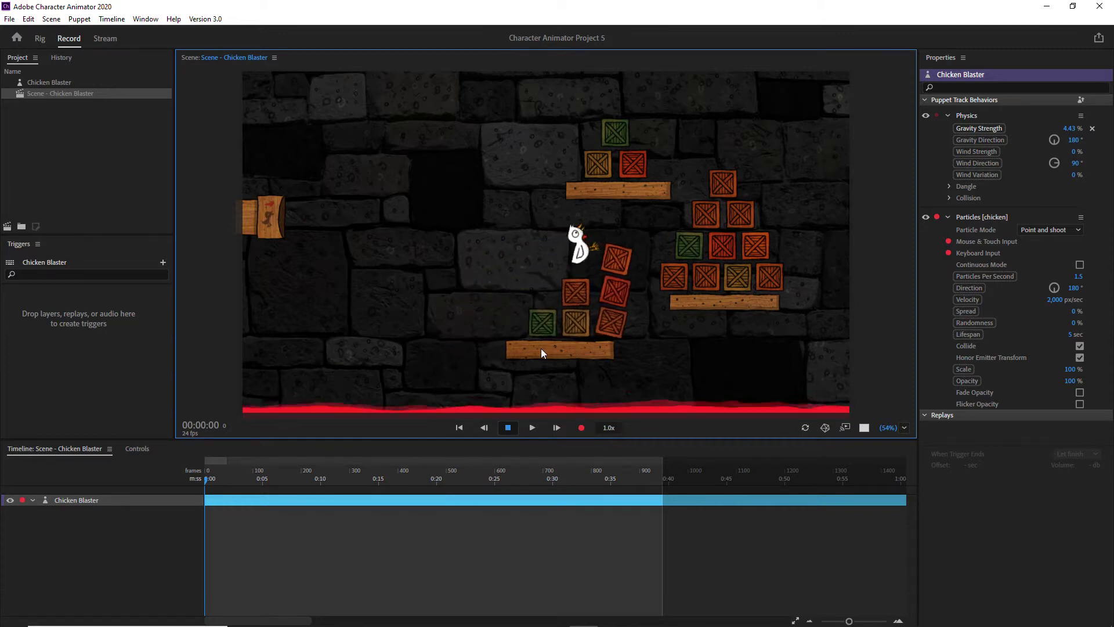
pyautogui.click(576, 297)
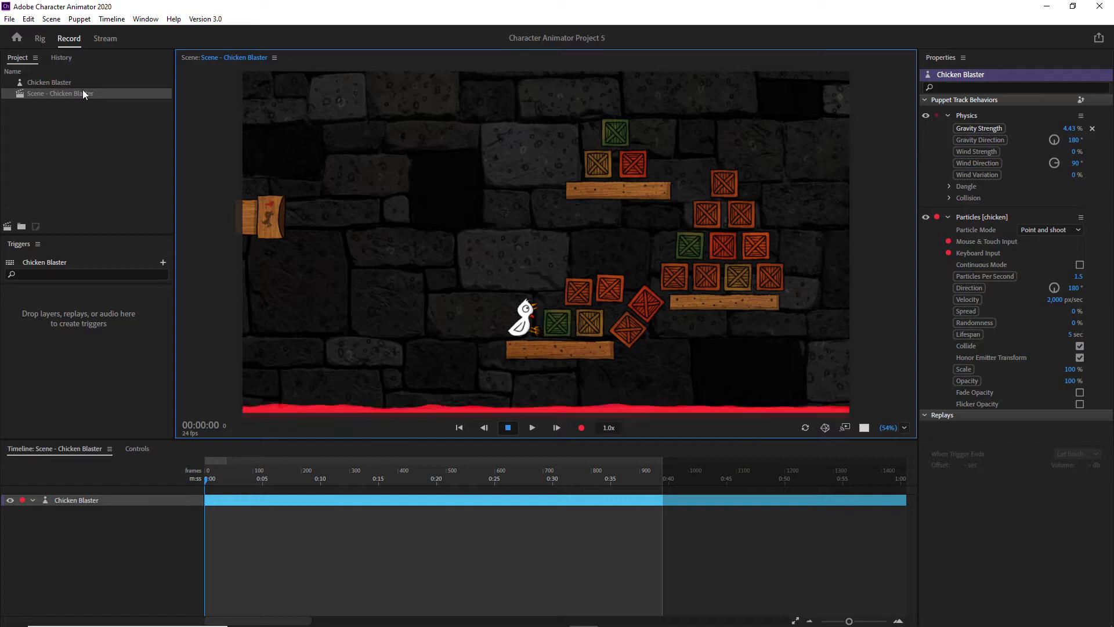
pyautogui.click(561, 304)
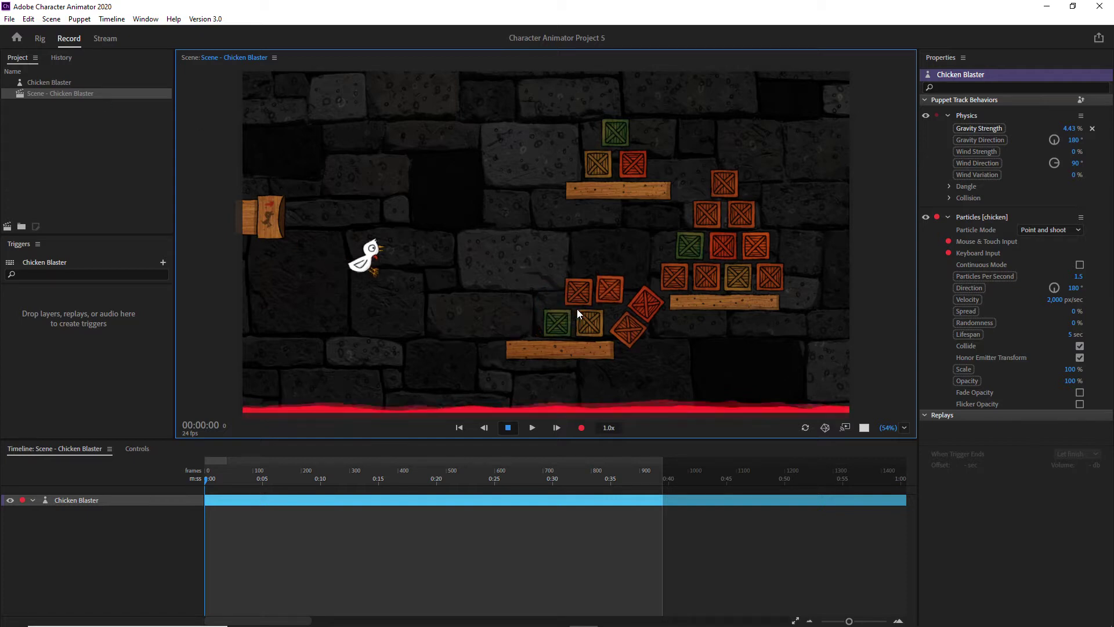
pyautogui.click(593, 313)
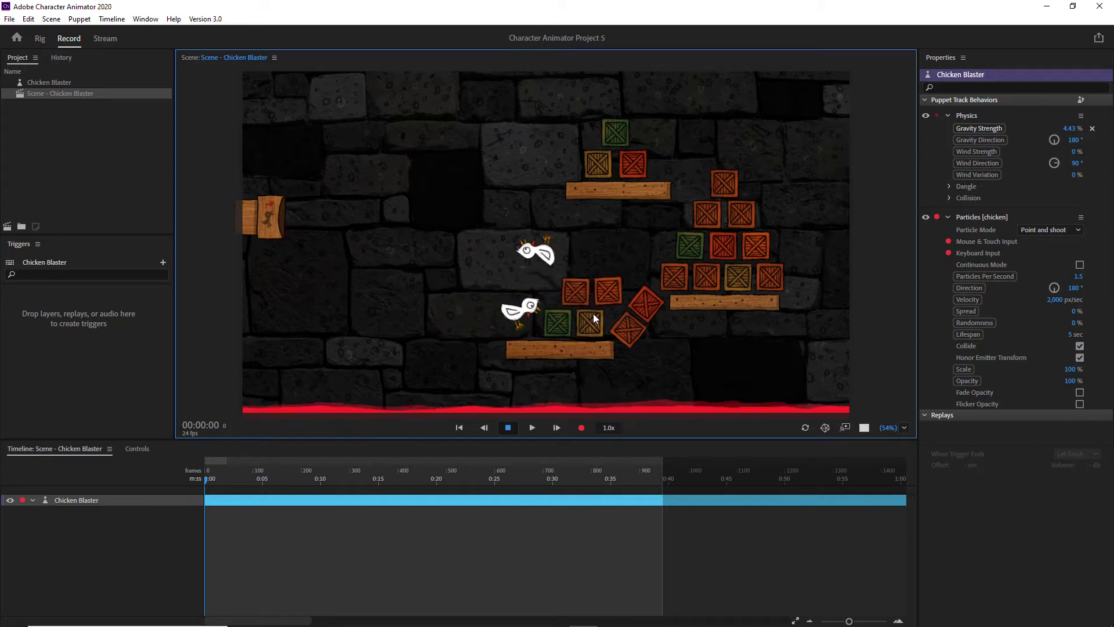
# - Leave the scene, switch to TemplateBlank - Copy.ai in Illustrator, and highlight the +3 sublayer of +Character
pyautogui.click(23, 43)
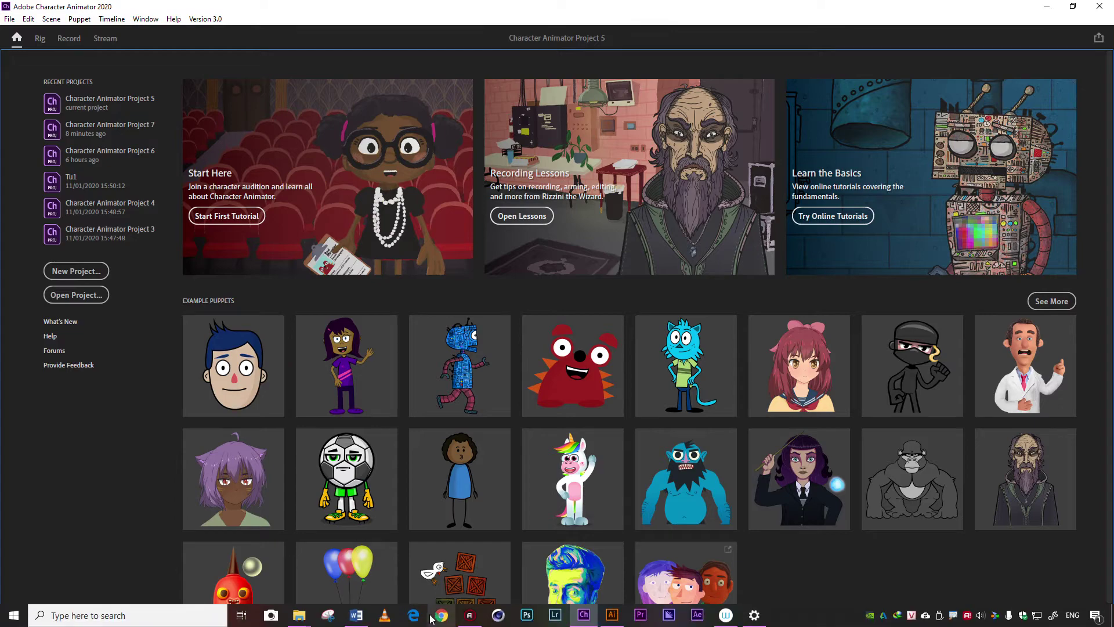
pyautogui.click(612, 614)
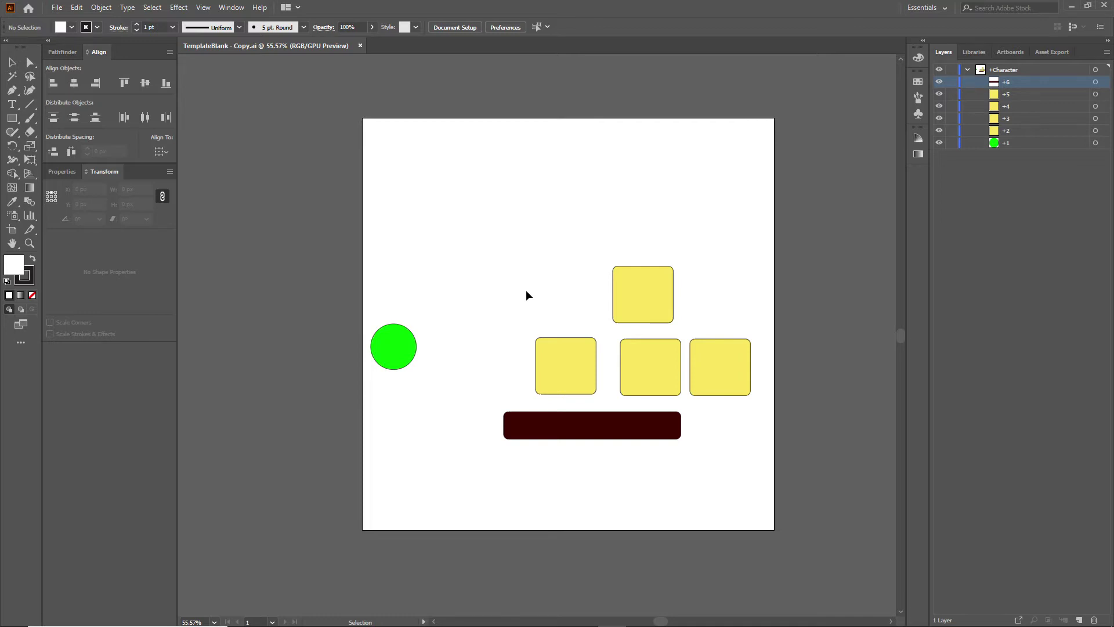
pyautogui.moveTo(1015, 143)
pyautogui.mouseDown()
pyautogui.moveTo(989, 81)
pyautogui.moveTo(1004, 150)
pyautogui.moveTo(999, 88)
pyautogui.mouseUp()
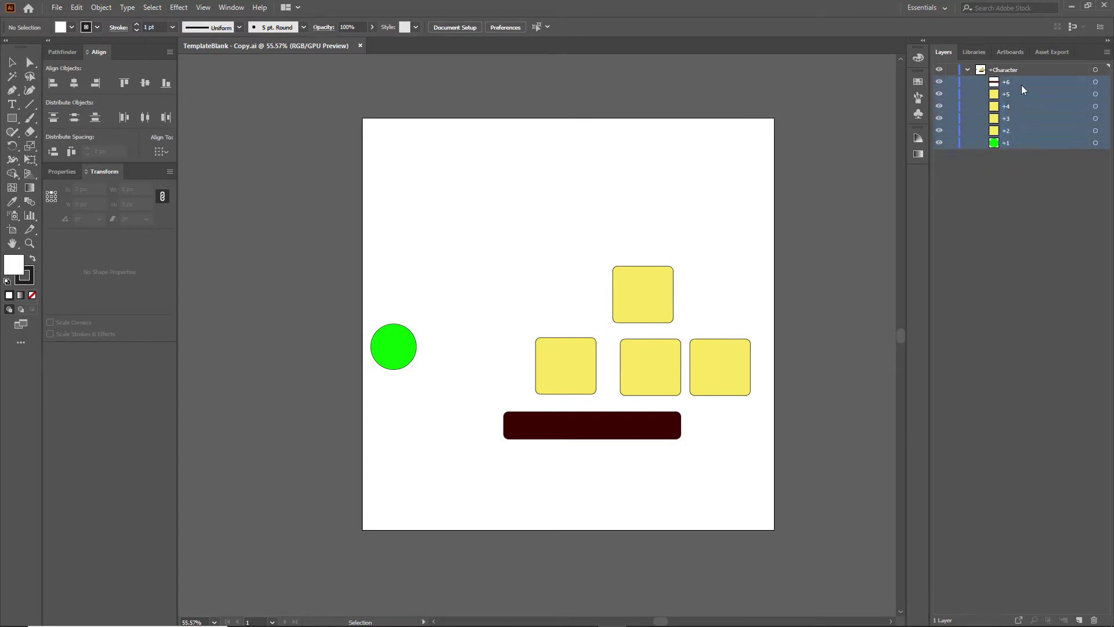
pyautogui.click(1023, 118)
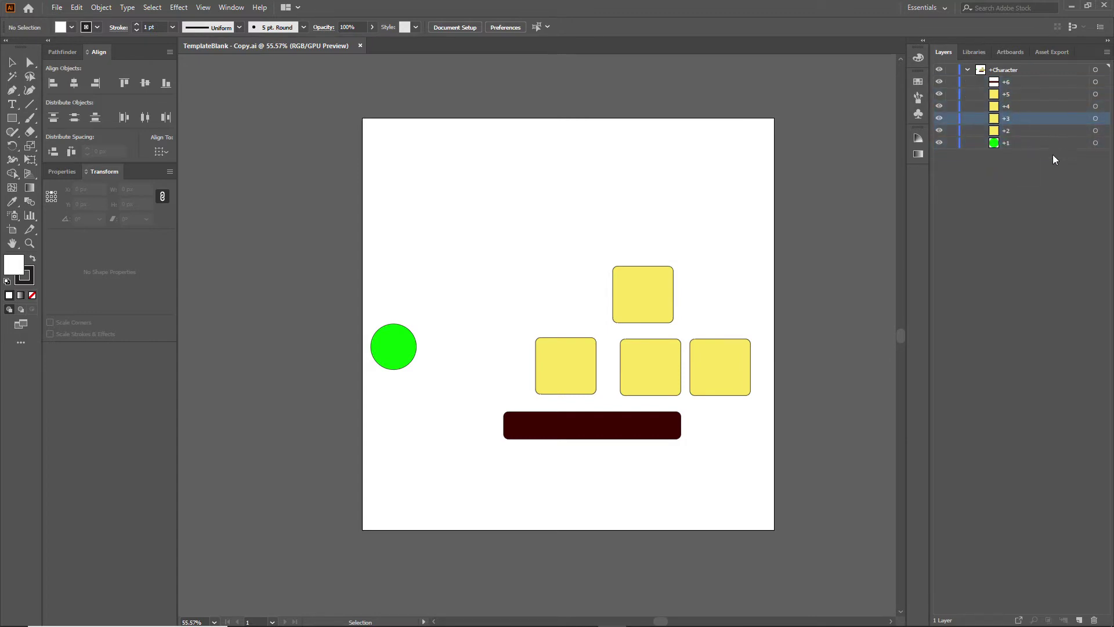
# - Select the artwork of sublayers +1 to +6 in the +Character layer and delete the highlighted +3 sublayer
pyautogui.click(1095, 143)
pyautogui.keyDown('shift'); pyautogui.click(1094, 82); pyautogui.keyUp('shift')
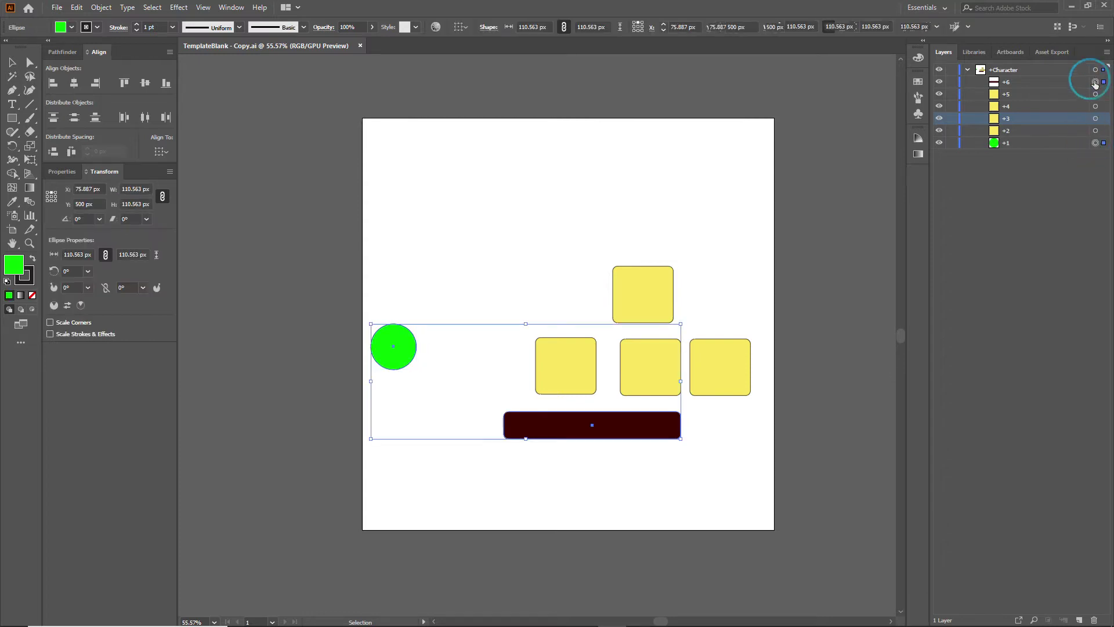
pyautogui.keyDown('shift'); pyautogui.click(1095, 94); pyautogui.keyUp('shift')
pyautogui.keyDown('shift'); pyautogui.click(1095, 106); pyautogui.keyUp('shift')
pyautogui.keyDown('shift'); pyautogui.click(1095, 118); pyautogui.keyUp('shift')
pyautogui.keyDown('shift'); pyautogui.click(1094, 130); pyautogui.keyUp('shift')
pyautogui.click(1094, 620)
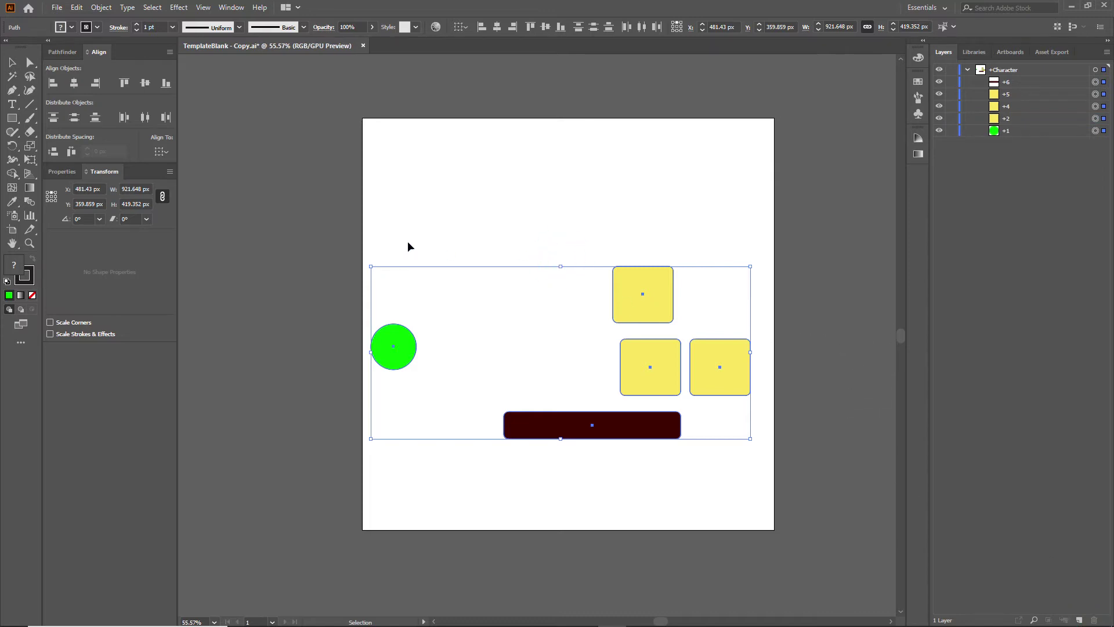
# - Delete all remaining shapes from the artboard, leaving the +Character layer empty
pyautogui.click(351, 241)
pyautogui.hotkey('ctrl', 'a')
pyautogui.press('Delete')
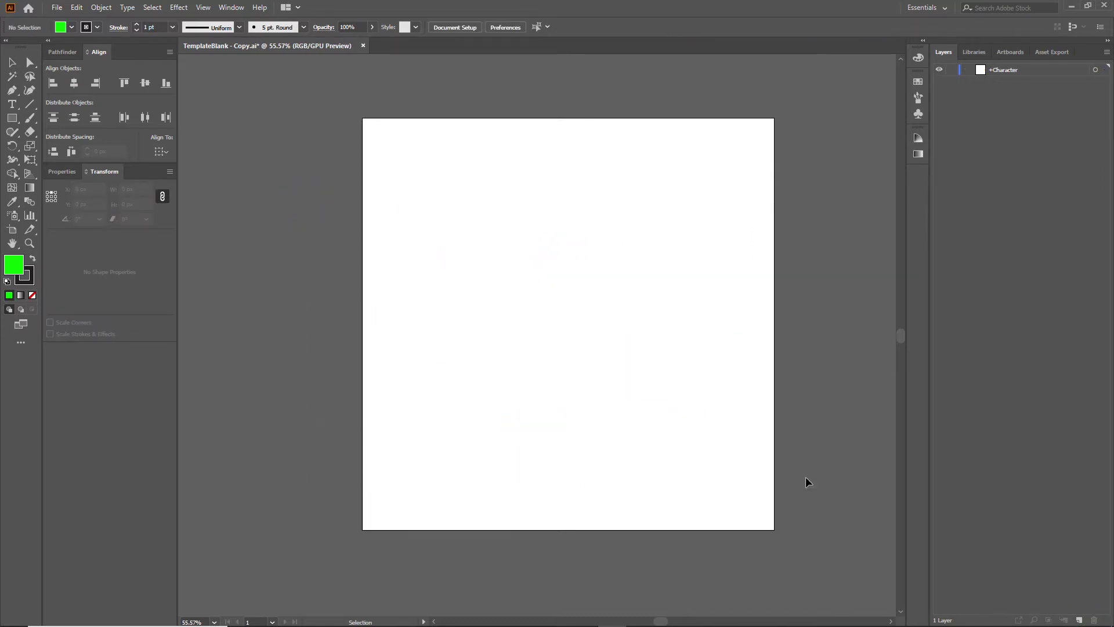
# - Draw a green circle about 90 px in diameter near the artboard's left edge, inside the +Character layer
pyautogui.click(1013, 69)
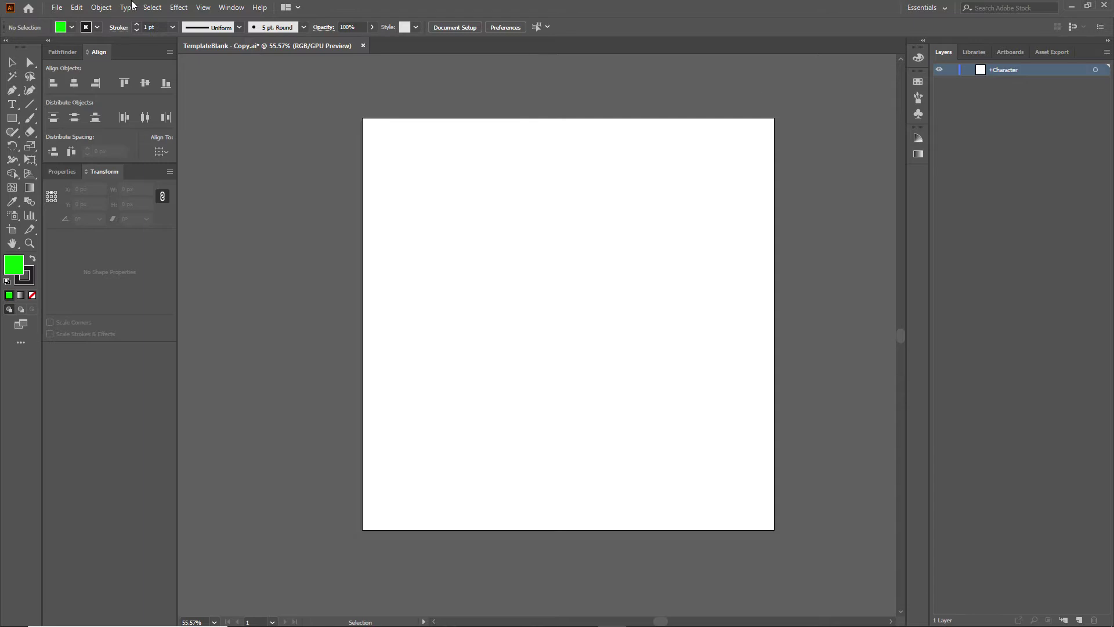
pyautogui.click(16, 121)
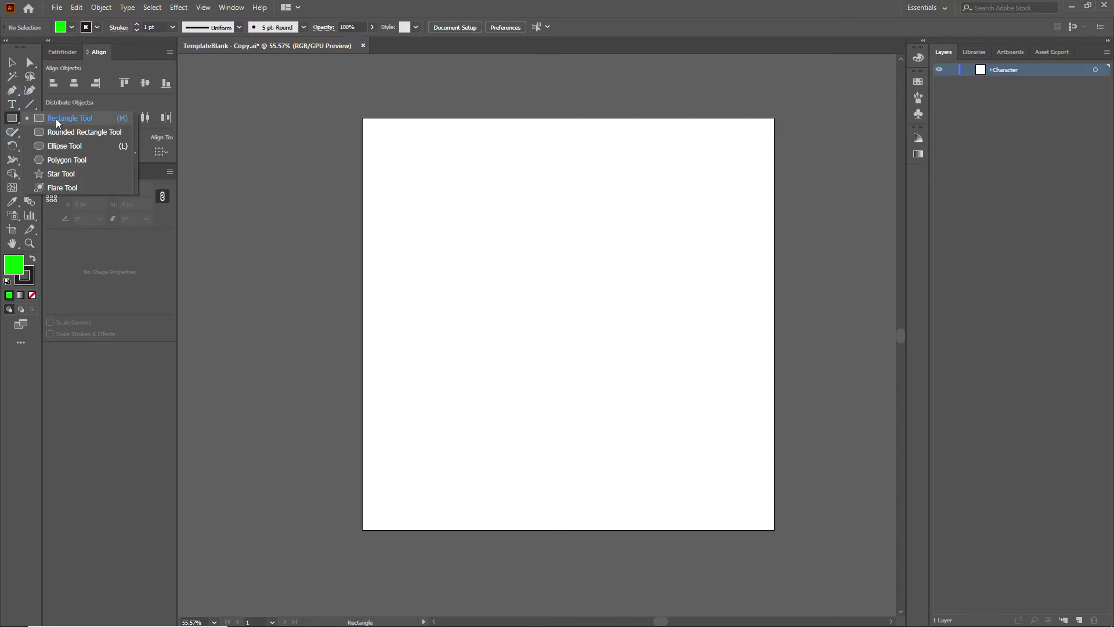
pyautogui.click(56, 150)
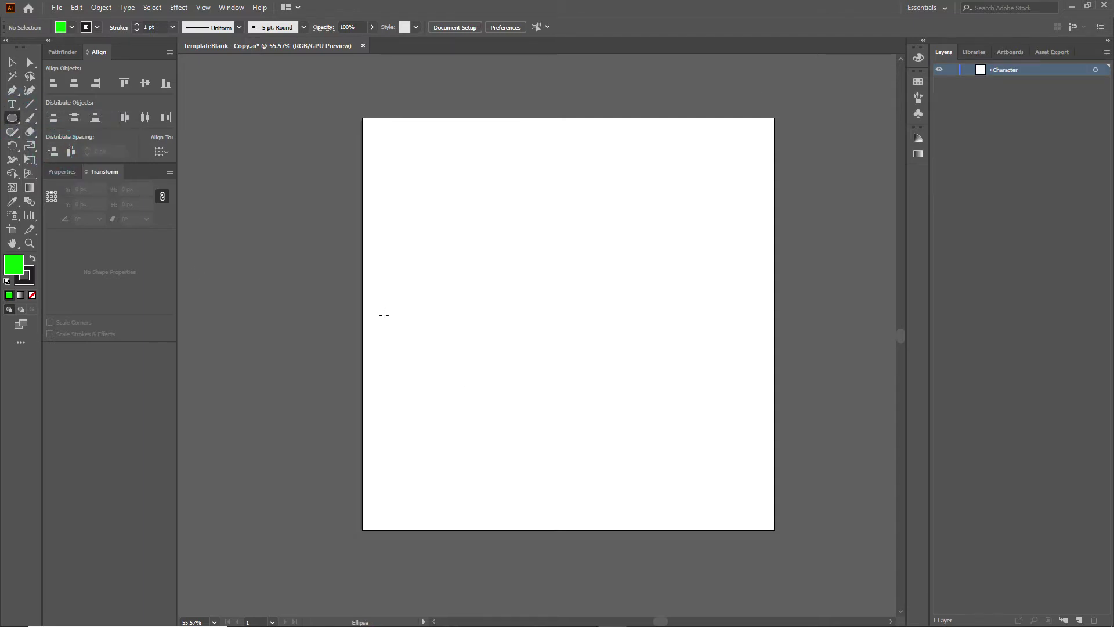
pyautogui.moveTo(379, 306); pyautogui.dragTo(414, 342)
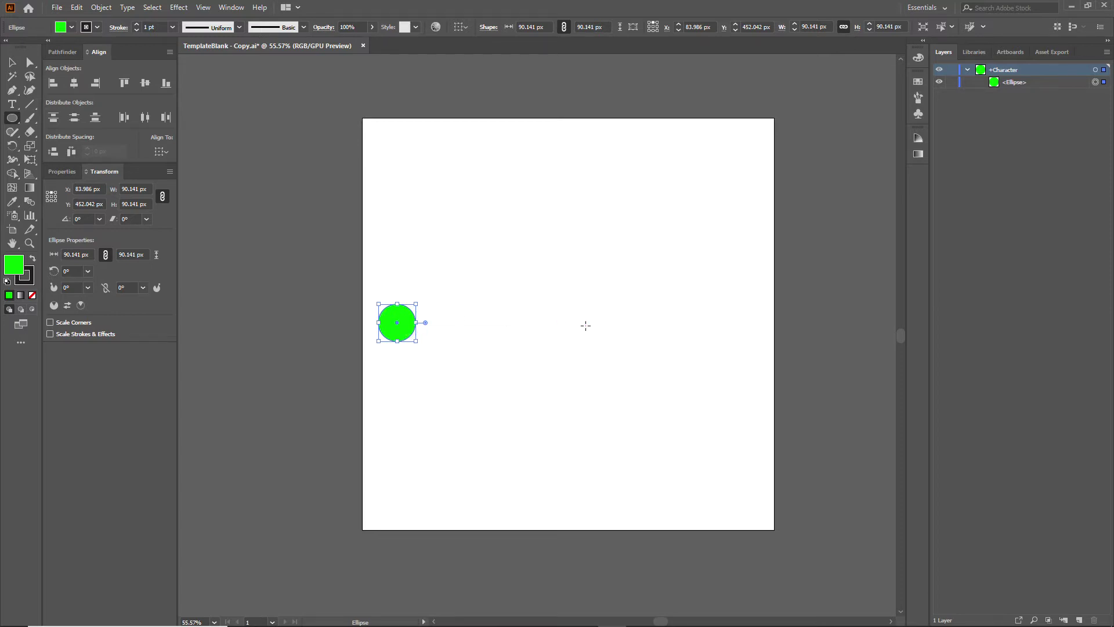
# - Draw a rounded square about 52 px wide with 12 px corners near the middle of the artboard
pyautogui.click(14, 118)
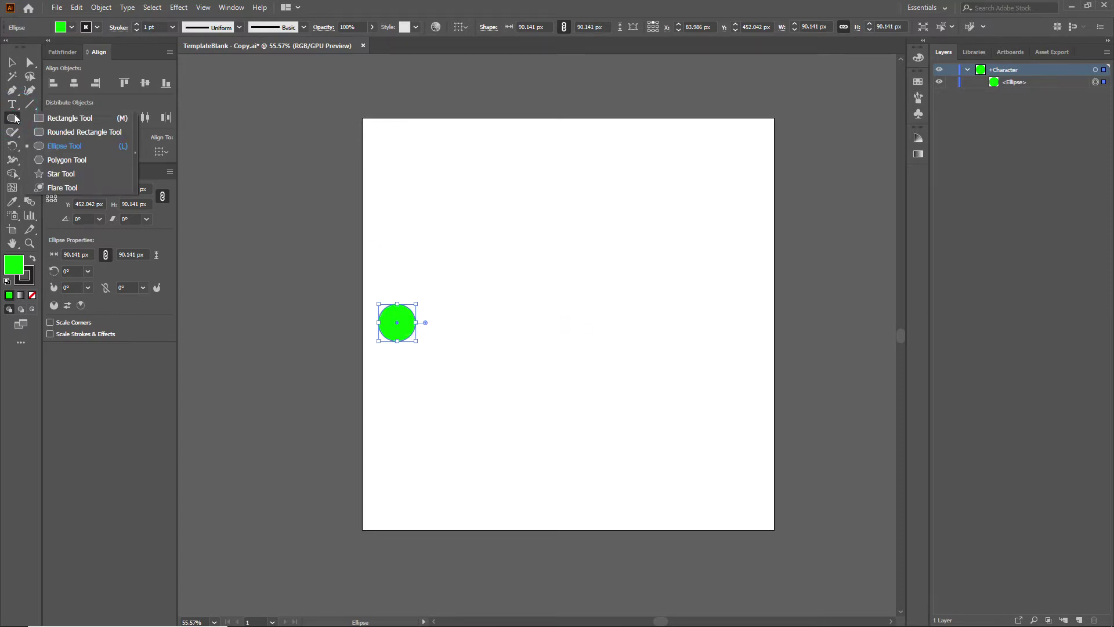
pyautogui.click(53, 129)
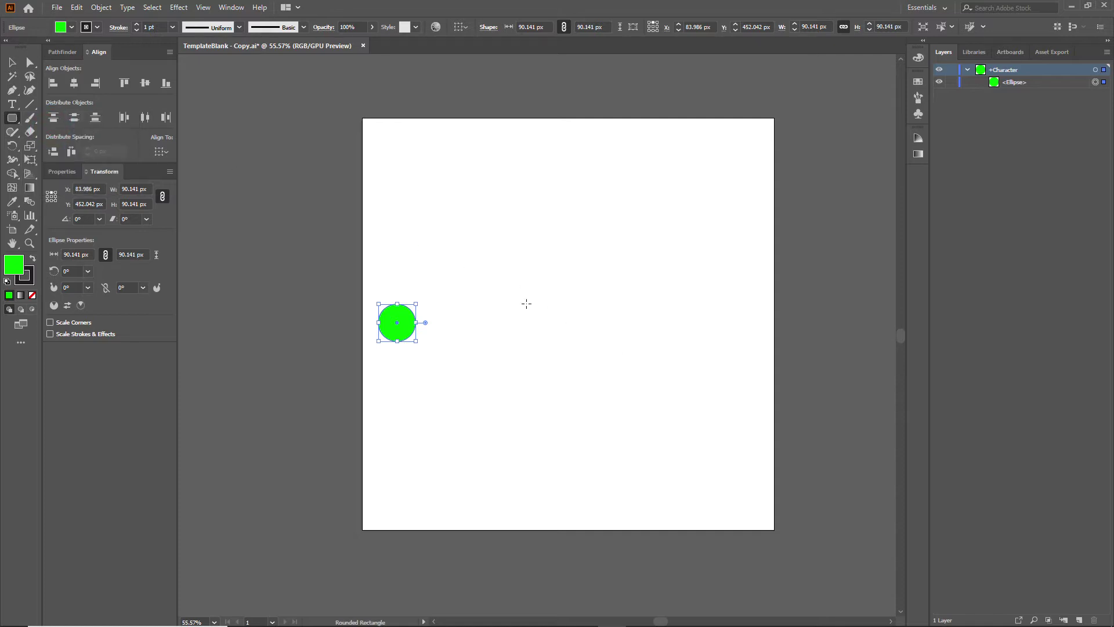
pyautogui.moveTo(518, 293); pyautogui.dragTo(547, 314)
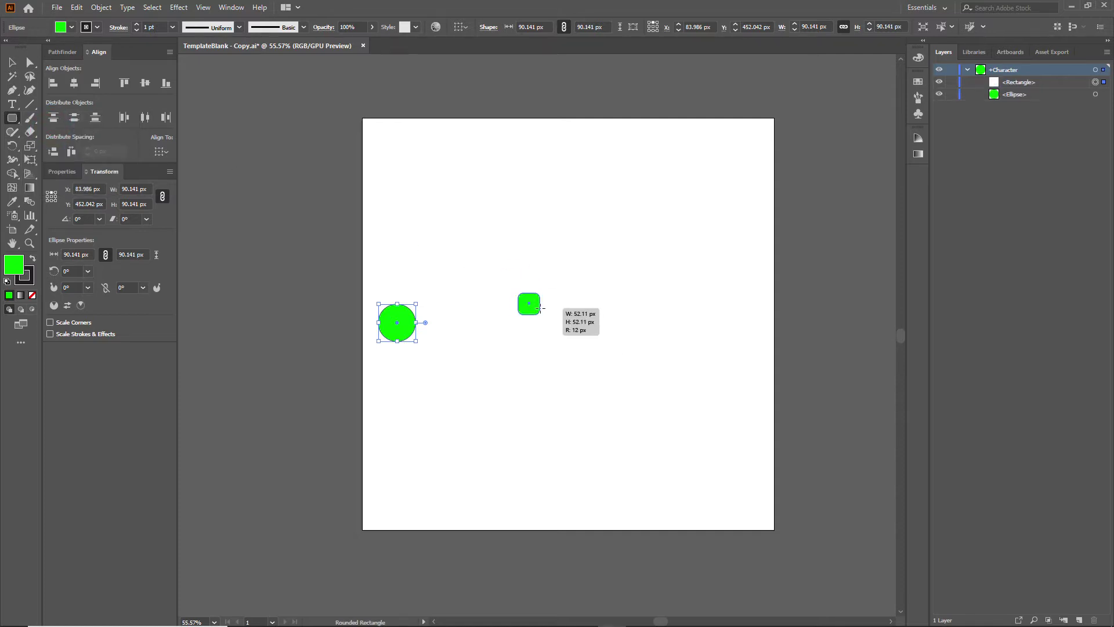
pyautogui.press('v')
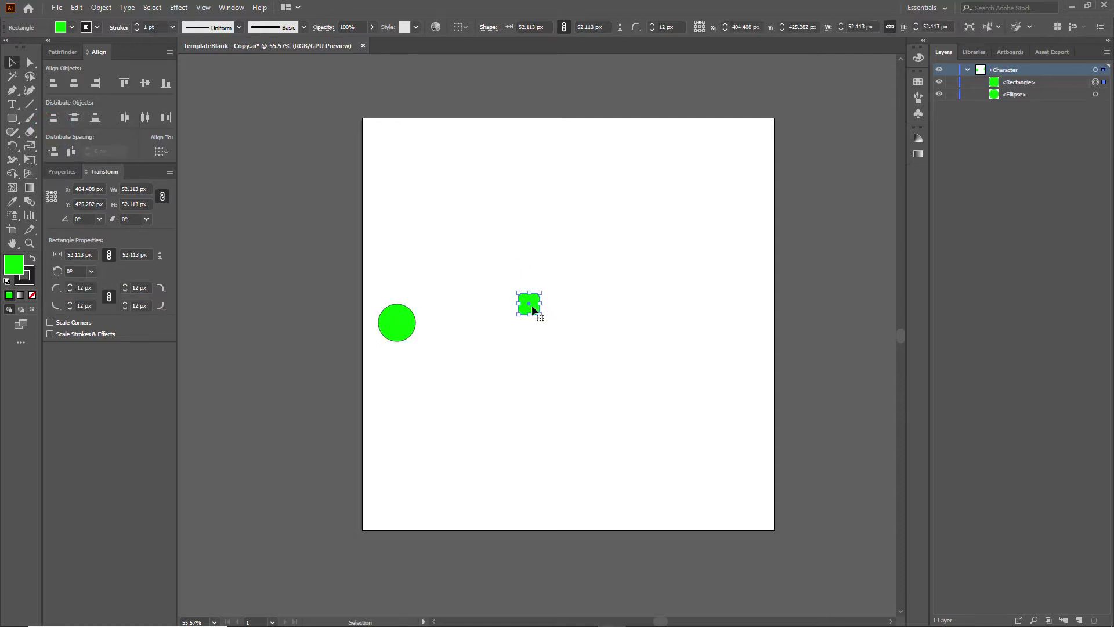
# - Change the rounded square's fill to orange, RGB 239, 143, 6
pyautogui.doubleClick(16, 272)
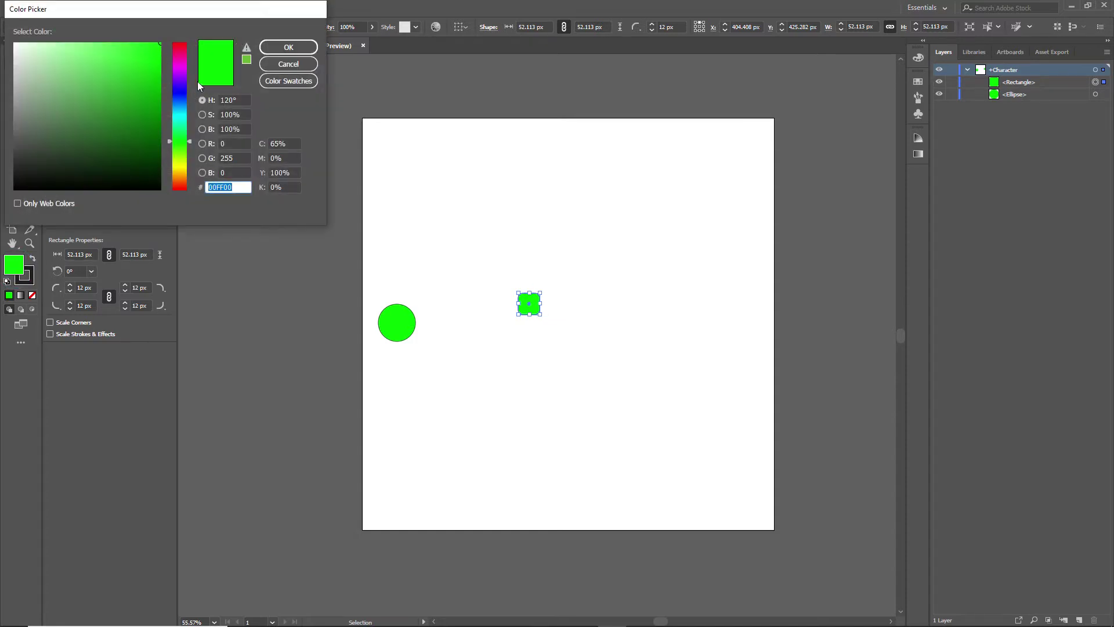
pyautogui.click(181, 70)
pyautogui.moveTo(181, 71); pyautogui.dragTo(181, 175)
pyautogui.click(154, 111)
pyautogui.click(150, 76)
pyautogui.moveTo(150, 76); pyautogui.dragTo(158, 53)
pyautogui.click(288, 47)
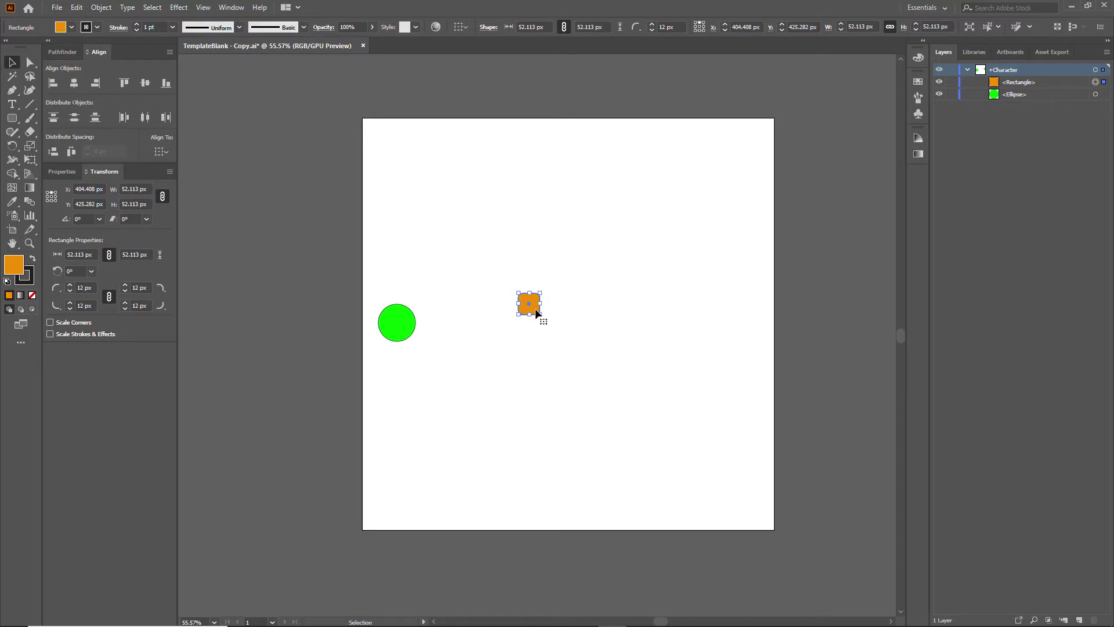
# - Duplicate the orange square into two rows of four squares and deselect the artwork
pyautogui.moveTo(532, 311); pyautogui.dragTo(528, 347)
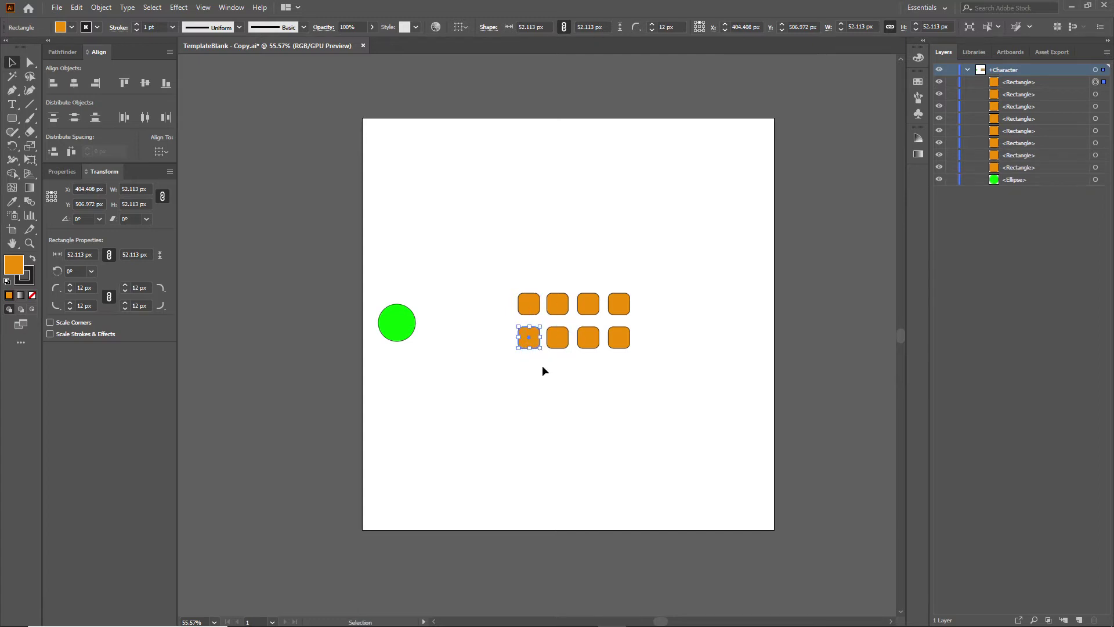
pyautogui.click(604, 365)
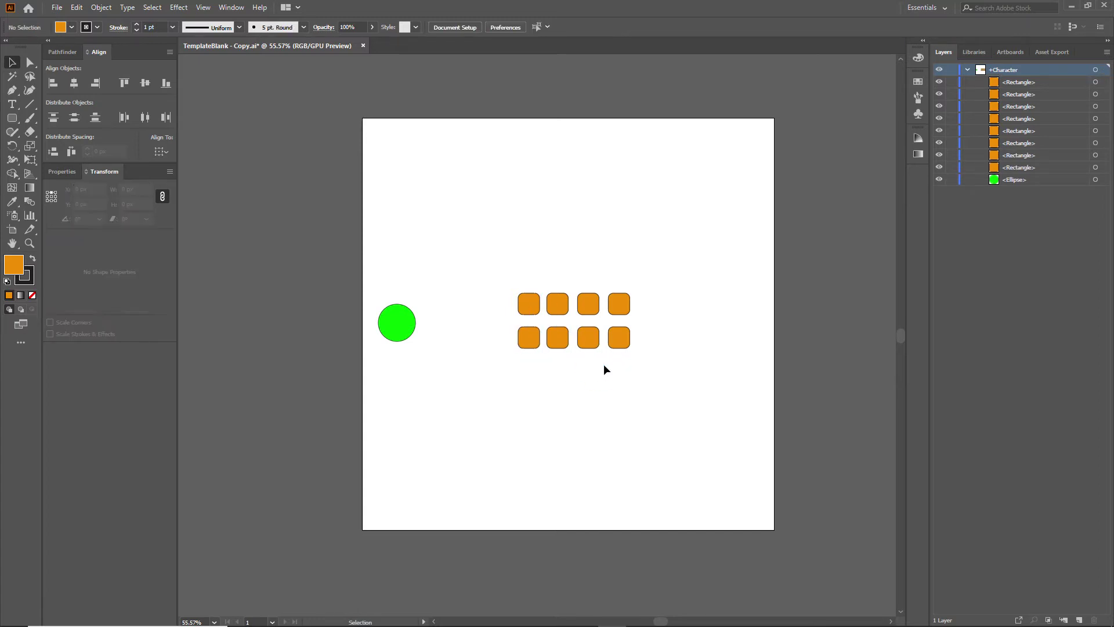
# - Draw a rounded bar about 492 by 24 px beneath the orange squares and fill it yellow-green
pyautogui.click(11, 117)
pyautogui.moveTo(469, 368); pyautogui.dragTo(672, 378)
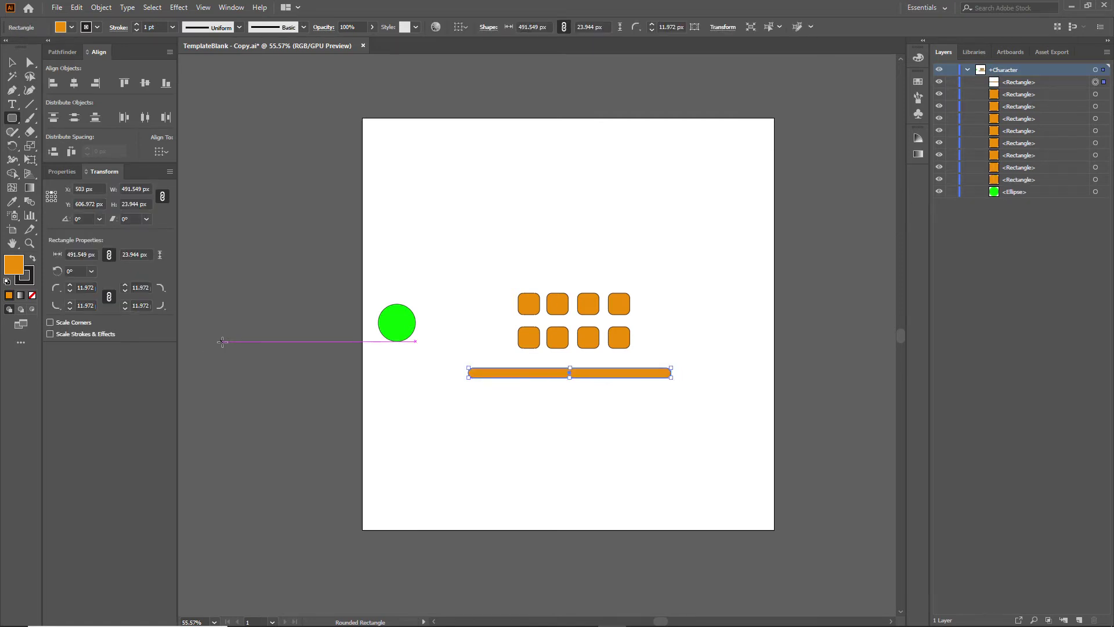
pyautogui.doubleClick(18, 264)
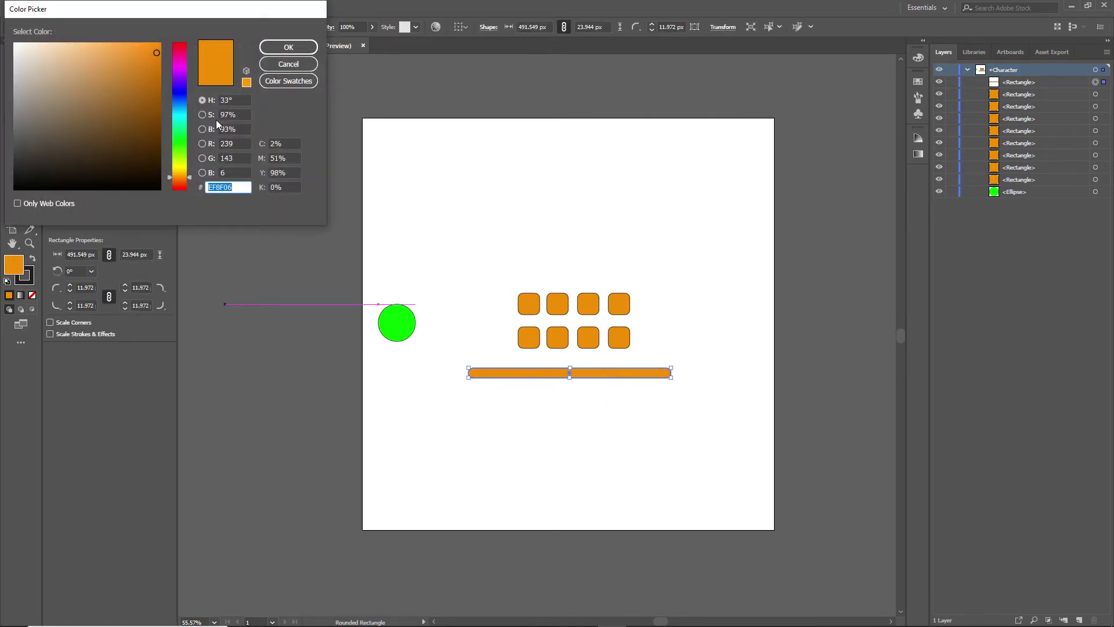
pyautogui.click(186, 160)
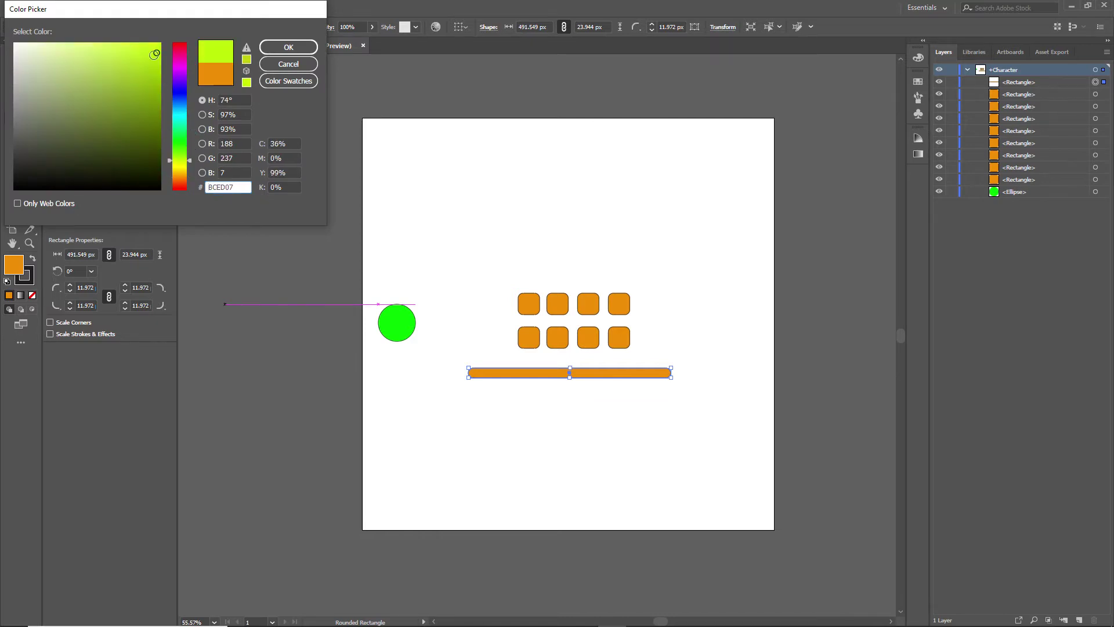
pyautogui.click(289, 46)
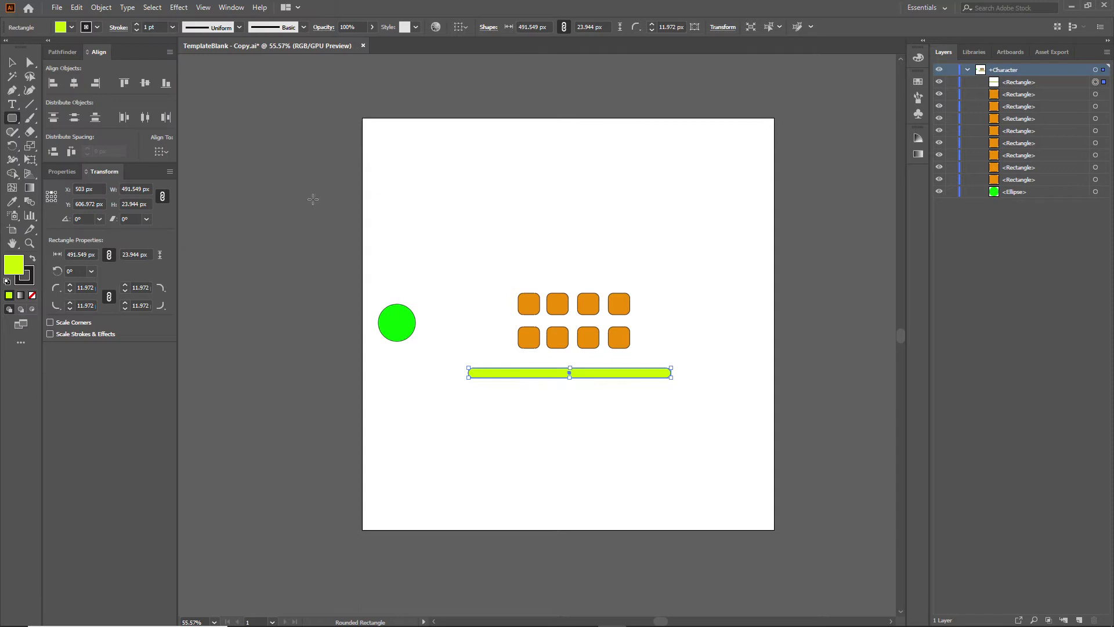
# - Change the fill of the long rounded bar beneath the squares to red and deselect it
pyautogui.doubleClick(16, 265)
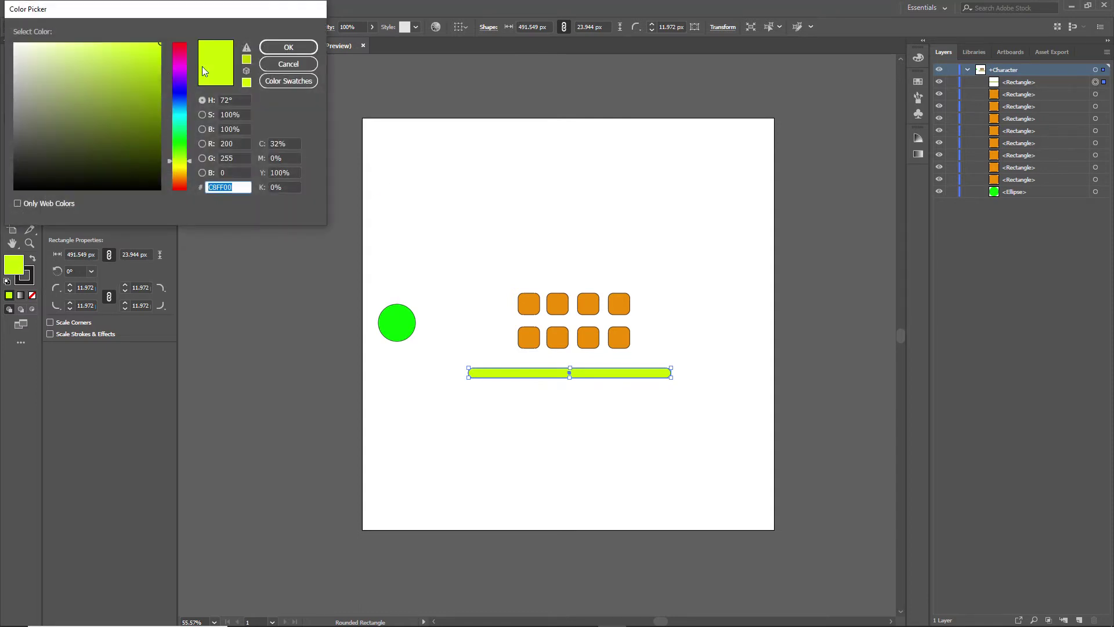
pyautogui.click(179, 43)
pyautogui.click(288, 48)
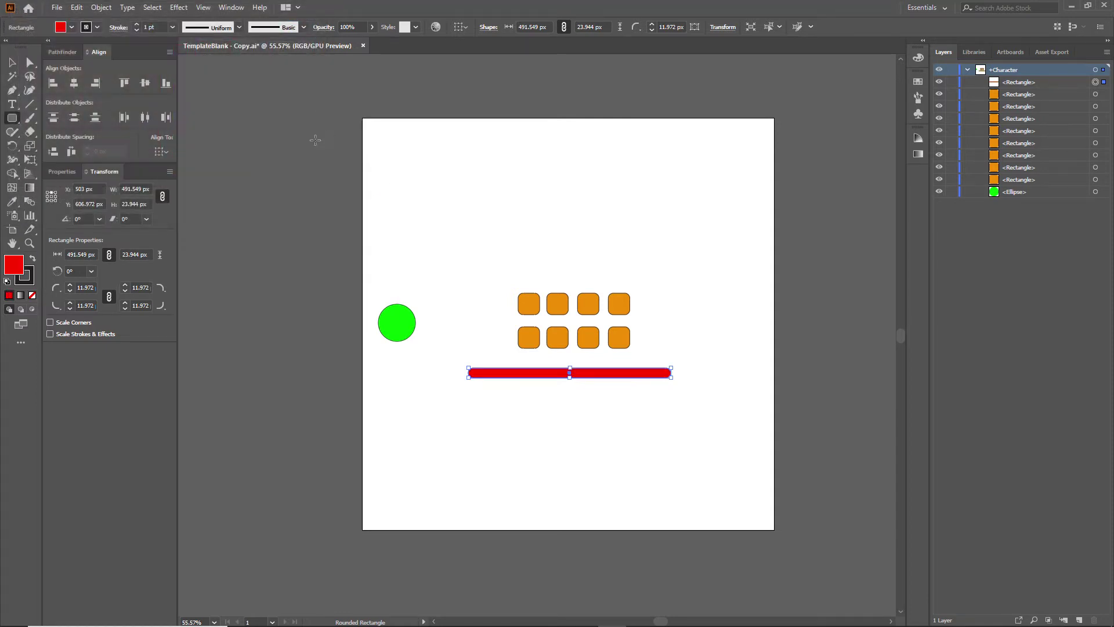
pyautogui.press('v')
pyautogui.click(436, 415)
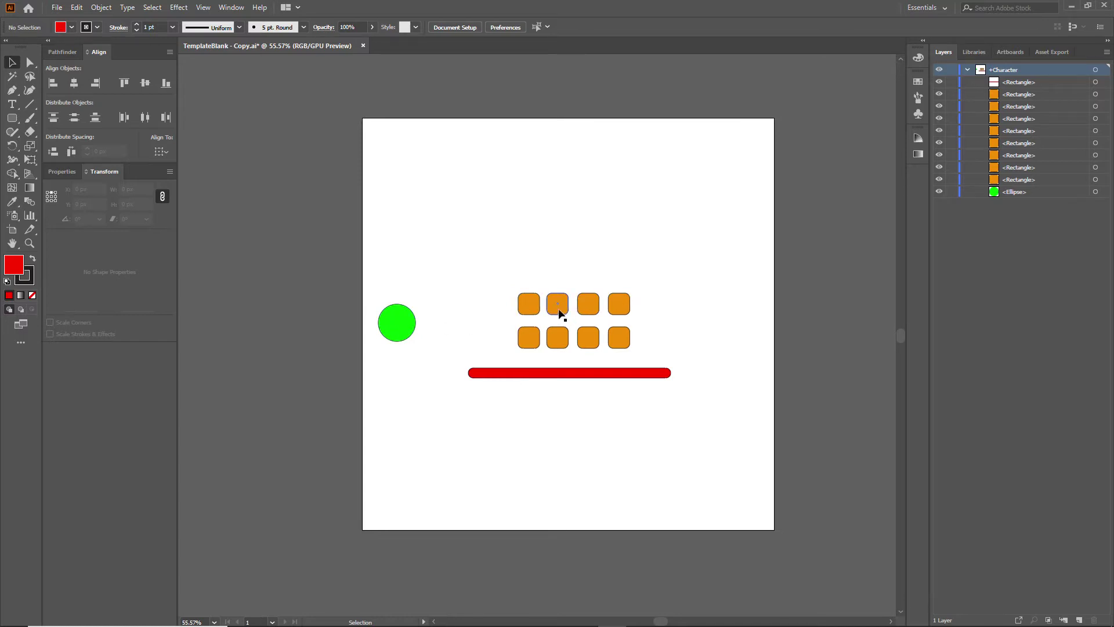
# - Save the artwork file TemplateBlank - Copy.ai with the ball, eight boxes and plank
pyautogui.scroll(2, 552, 298)
pyautogui.scroll(-1, 577, 348)
pyautogui.scroll(1, 566, 342)
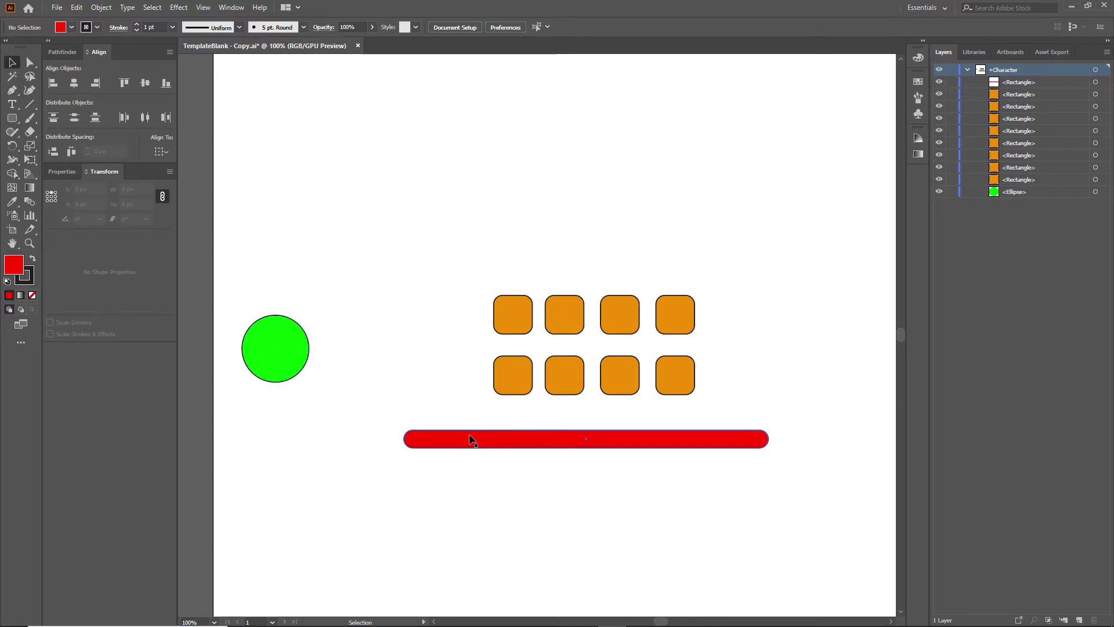
pyautogui.scroll(-1, 491, 440)
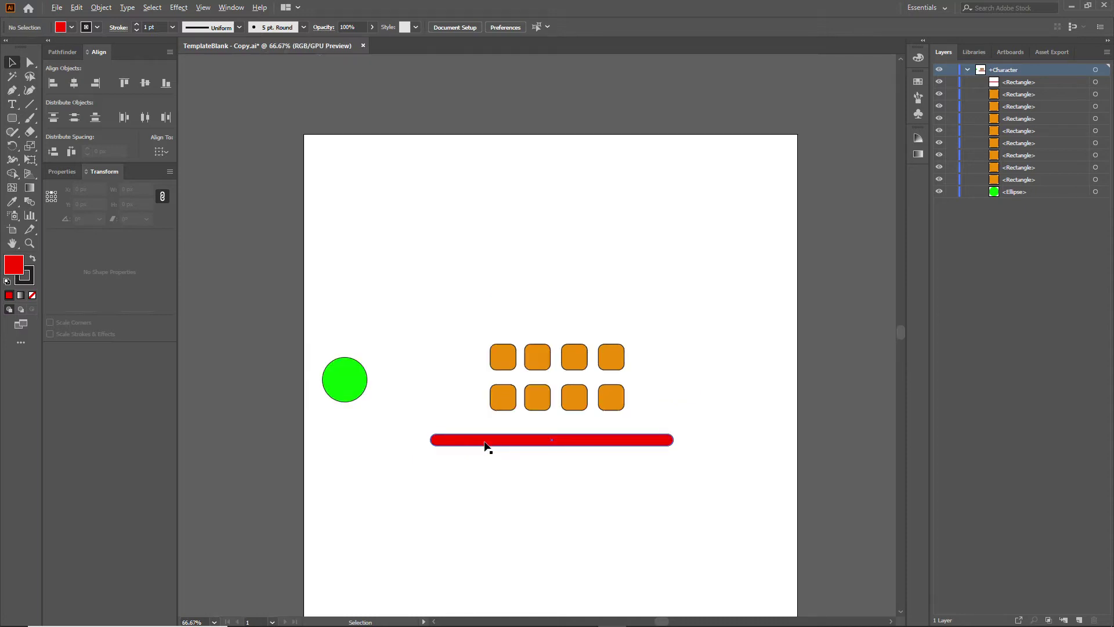
pyautogui.moveTo(482, 471); pyautogui.dragTo(479, 425)
pyautogui.scroll(1, 480, 426)
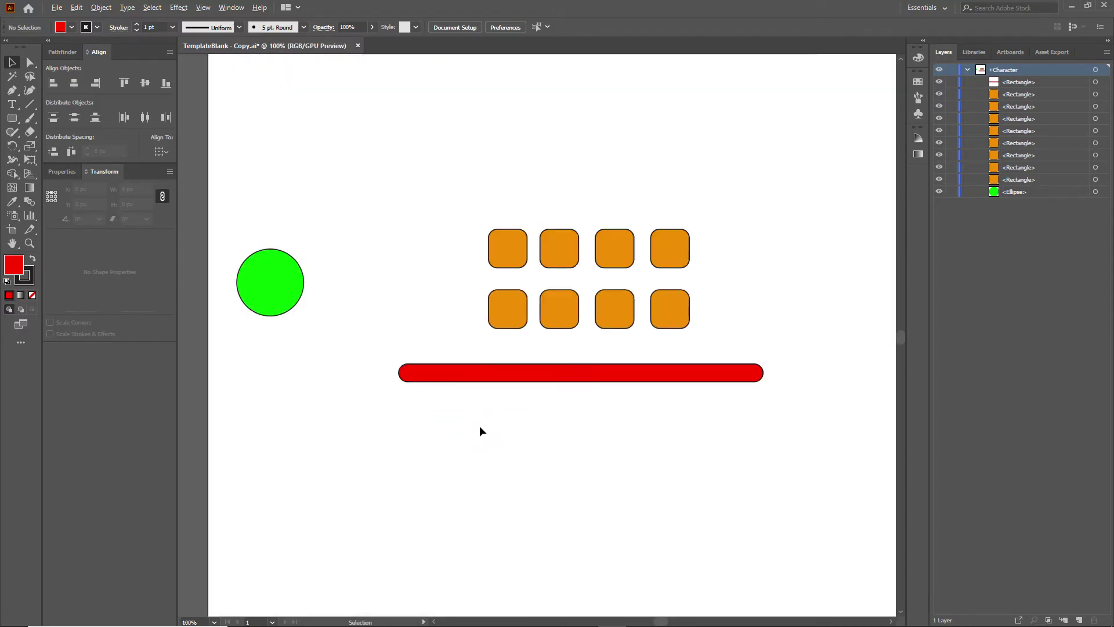
pyautogui.click(57, 7)
pyautogui.click(81, 108)
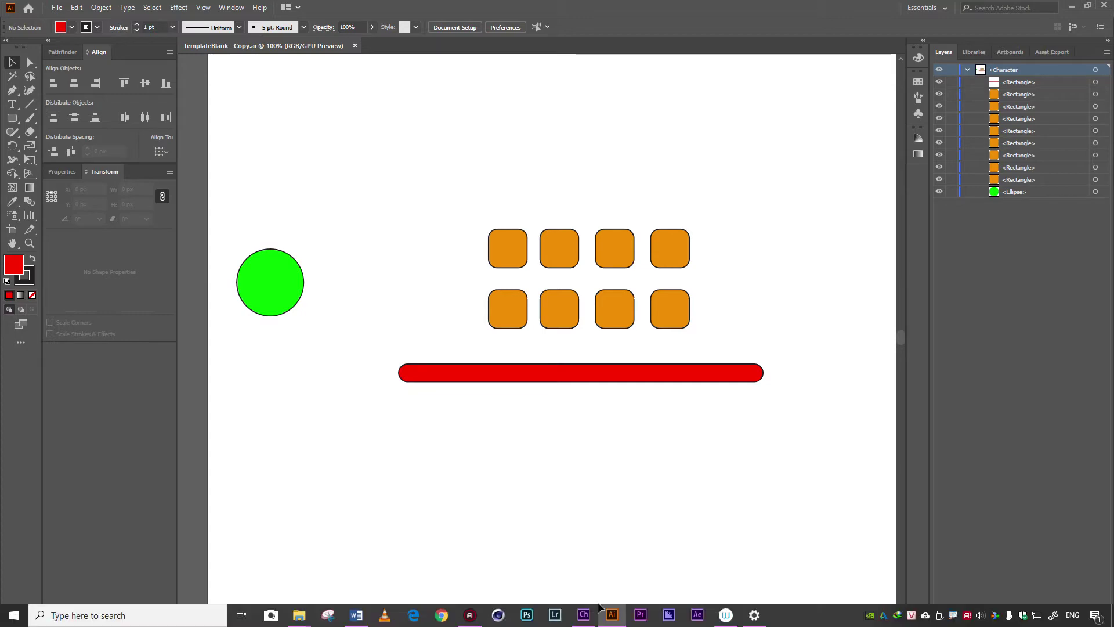
# - Switch to Character Animator, open Character Animator Project 7 and show its puppet in the Rig workspace
pyautogui.click(583, 622)
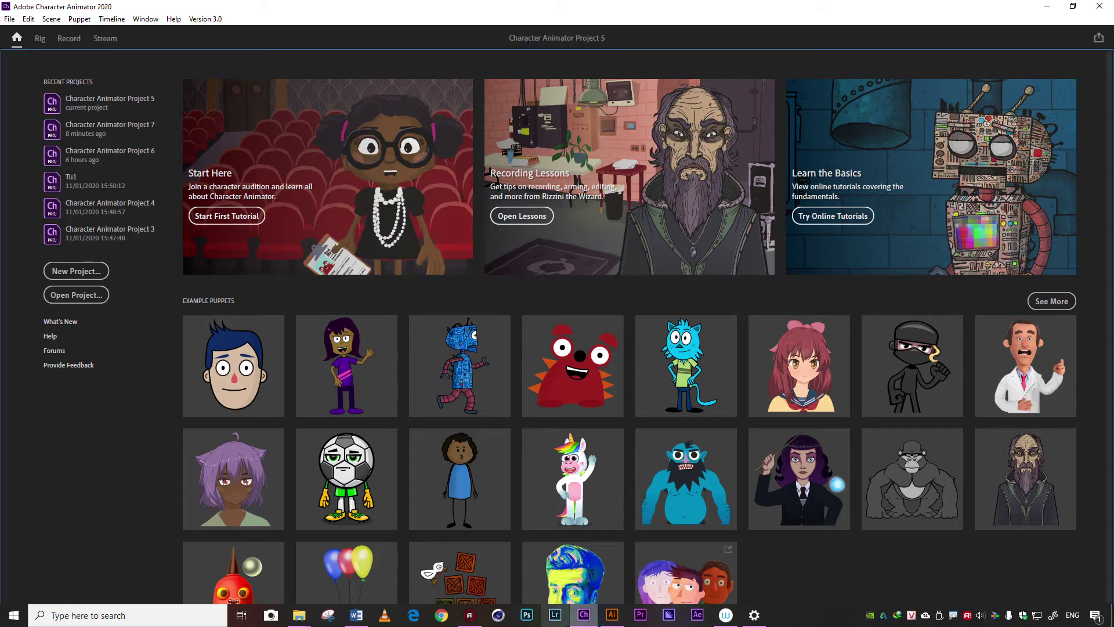
pyautogui.click(112, 127)
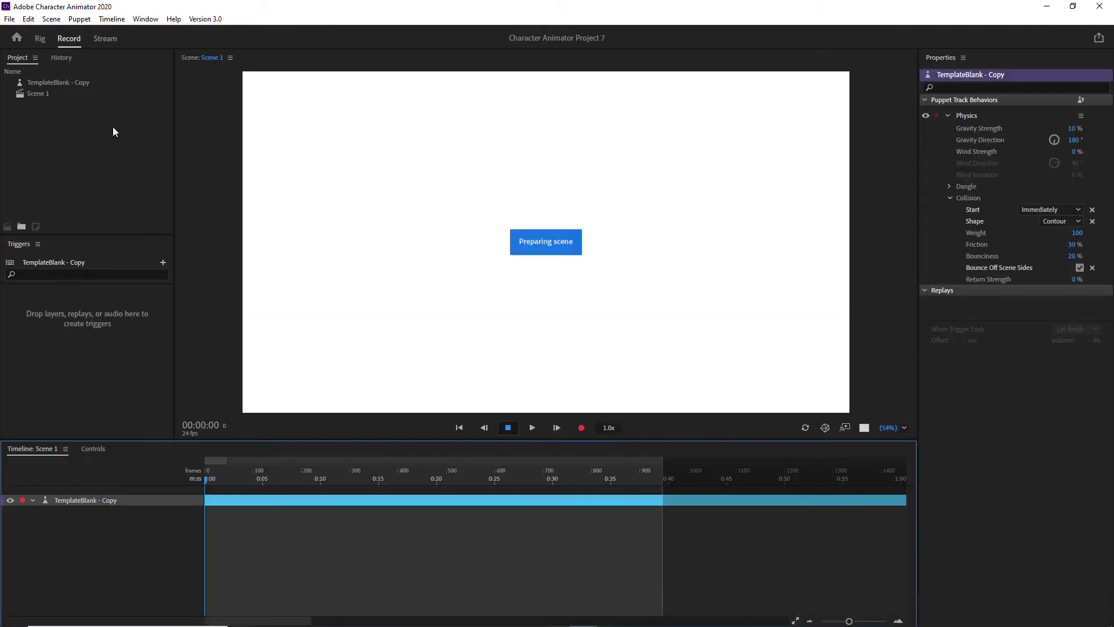
pyautogui.click(37, 41)
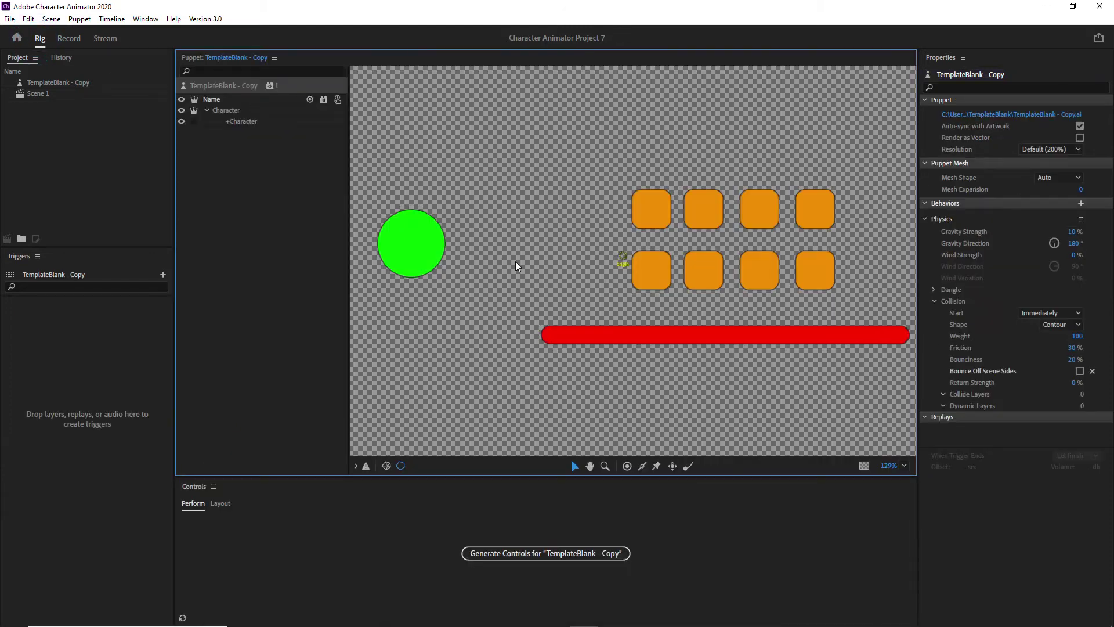
pyautogui.click(10, 20)
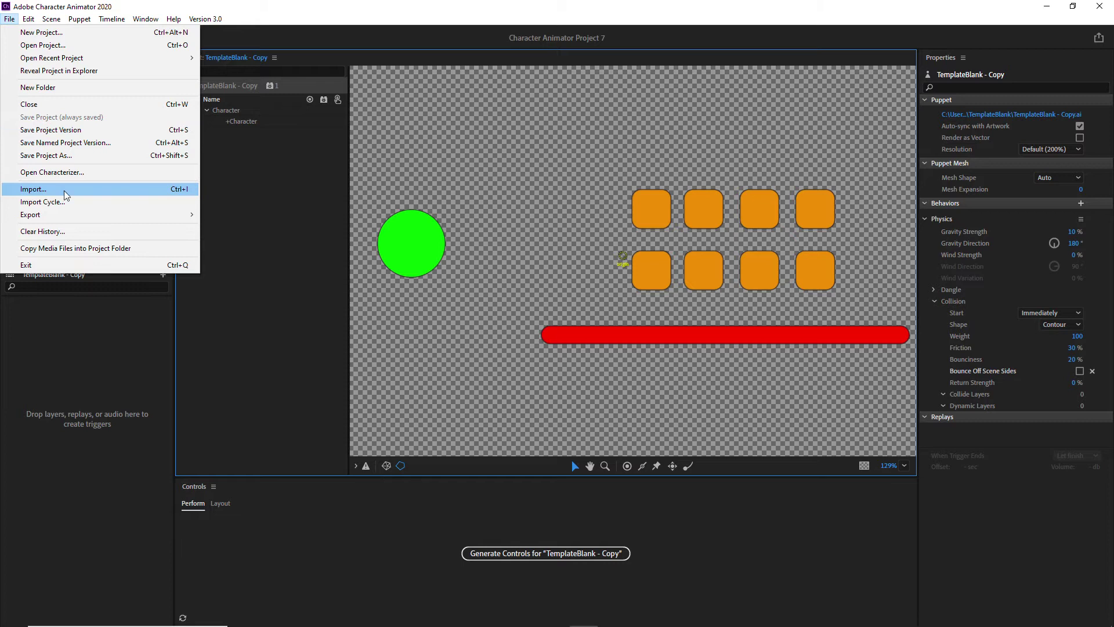
pyautogui.click(65, 322)
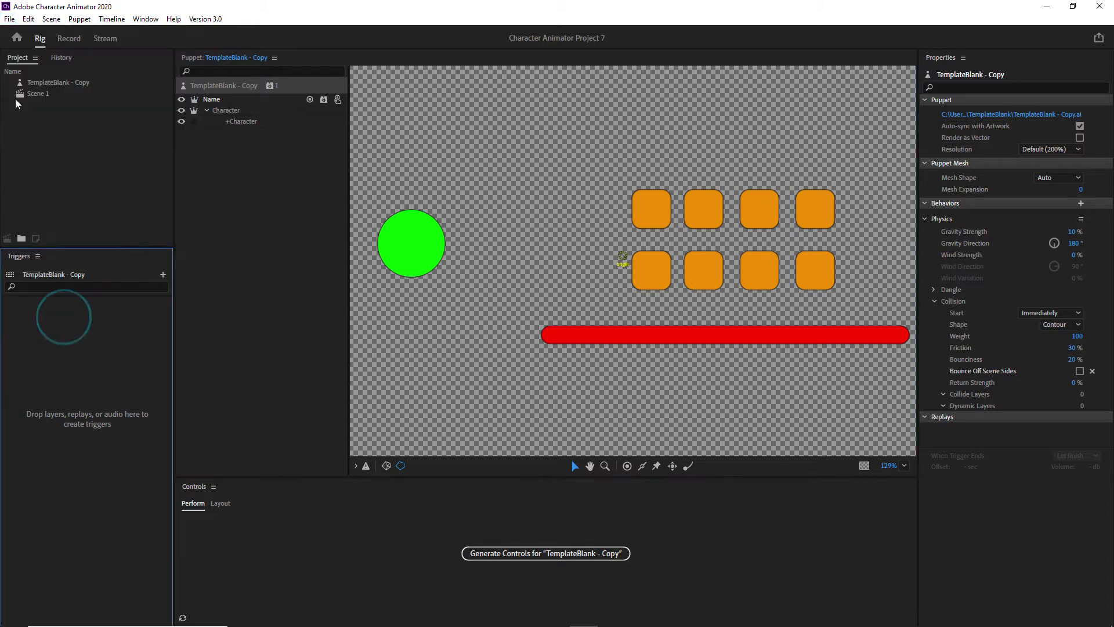
pyautogui.click(36, 83)
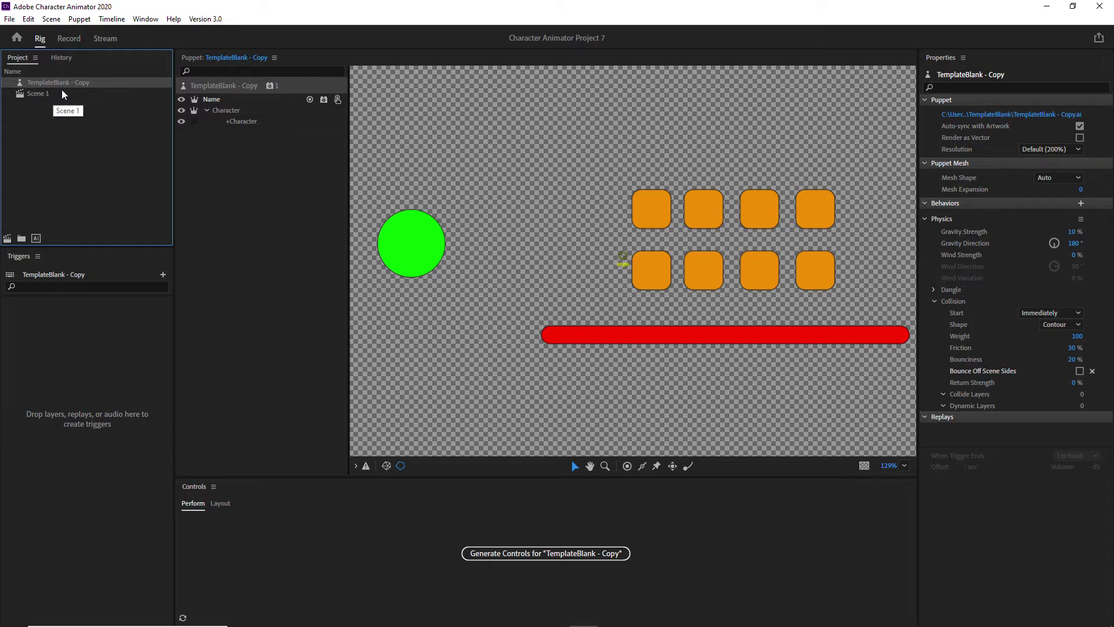
pyautogui.click(36, 93)
pyautogui.click(54, 20)
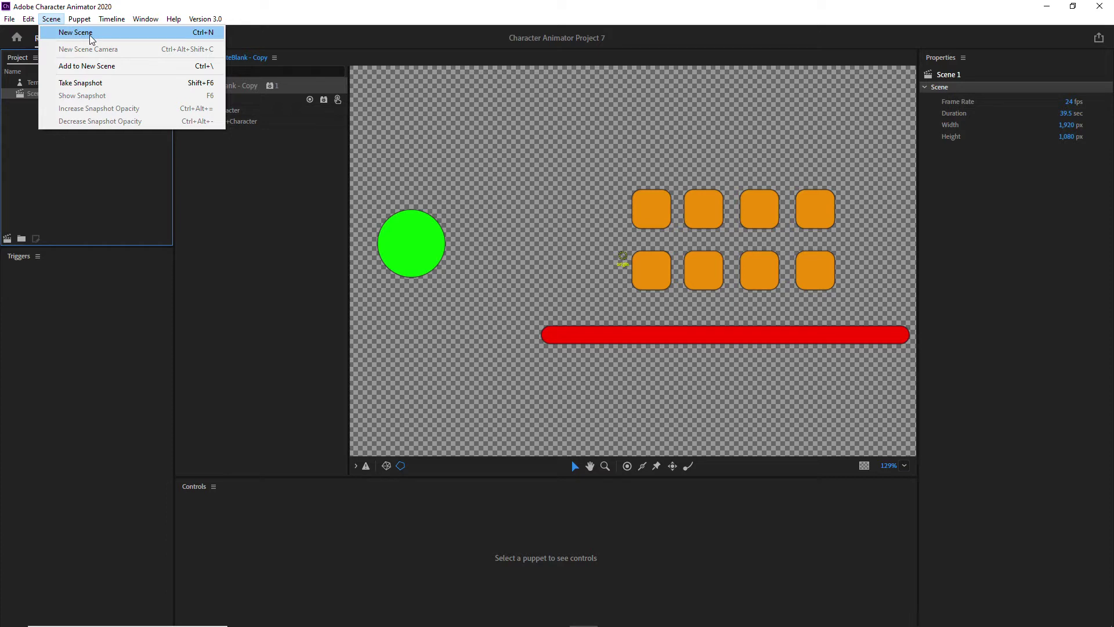
pyautogui.click(87, 66)
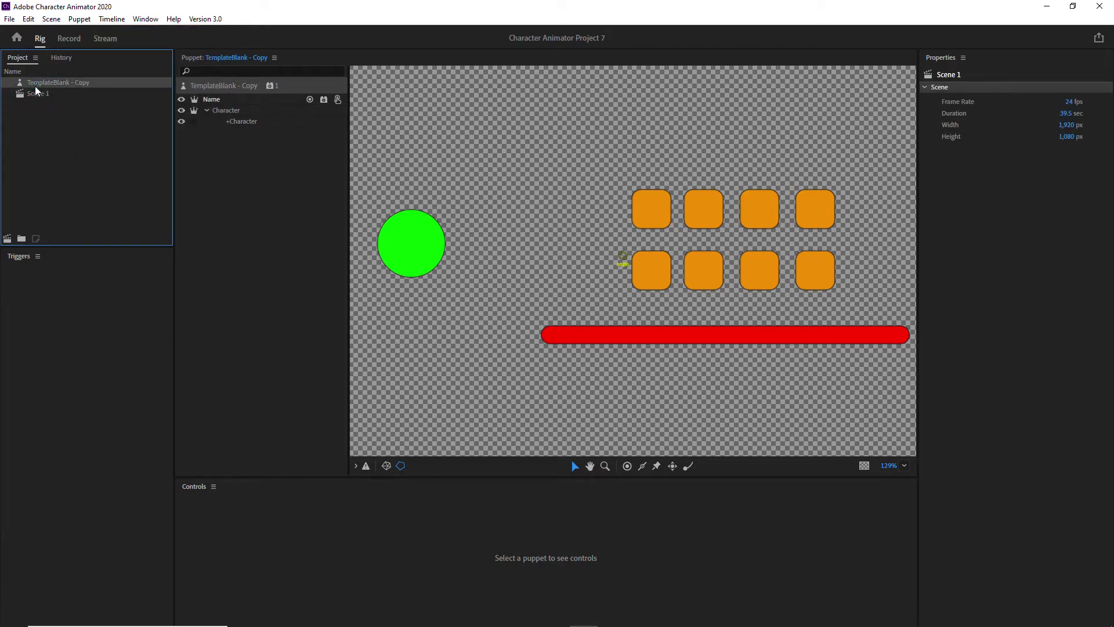
pyautogui.click(55, 82)
# - Examine the TemplateBlank - Copy puppet in Scene 1 in the Record workspace, checking its track and how large its shapes appear
pyautogui.click(66, 39)
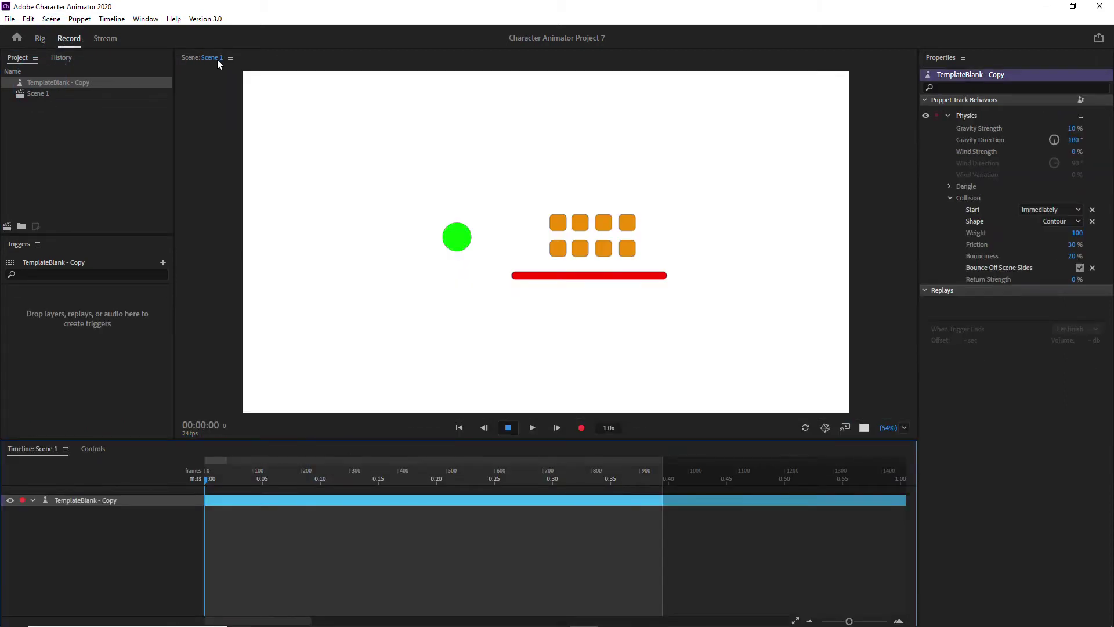
pyautogui.click(52, 119)
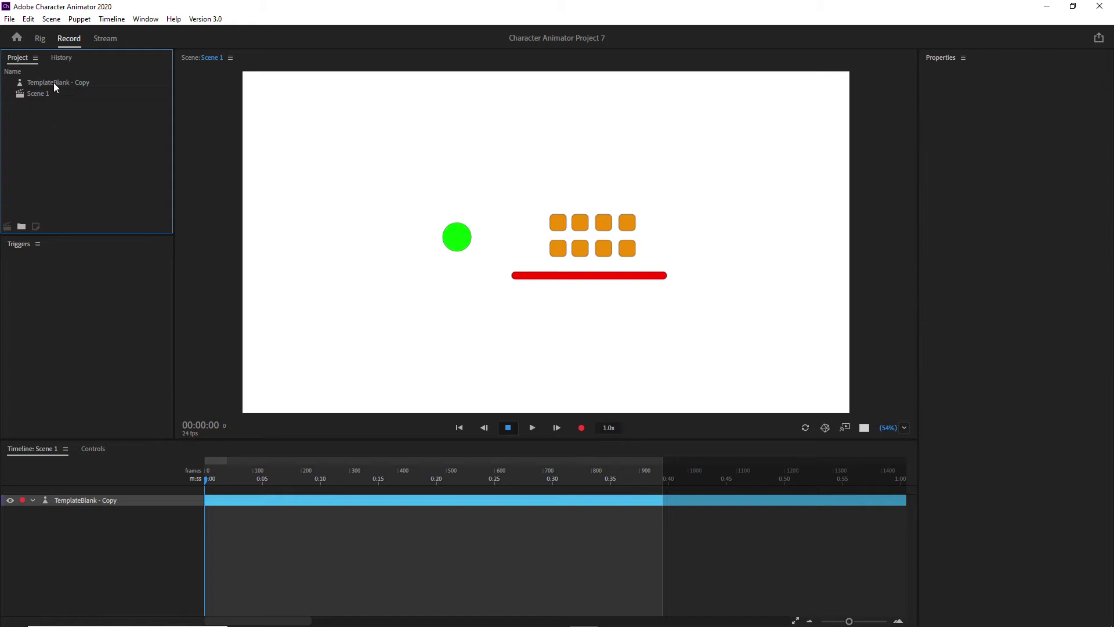
pyautogui.click(56, 83)
pyautogui.moveTo(59, 86); pyautogui.dragTo(84, 80)
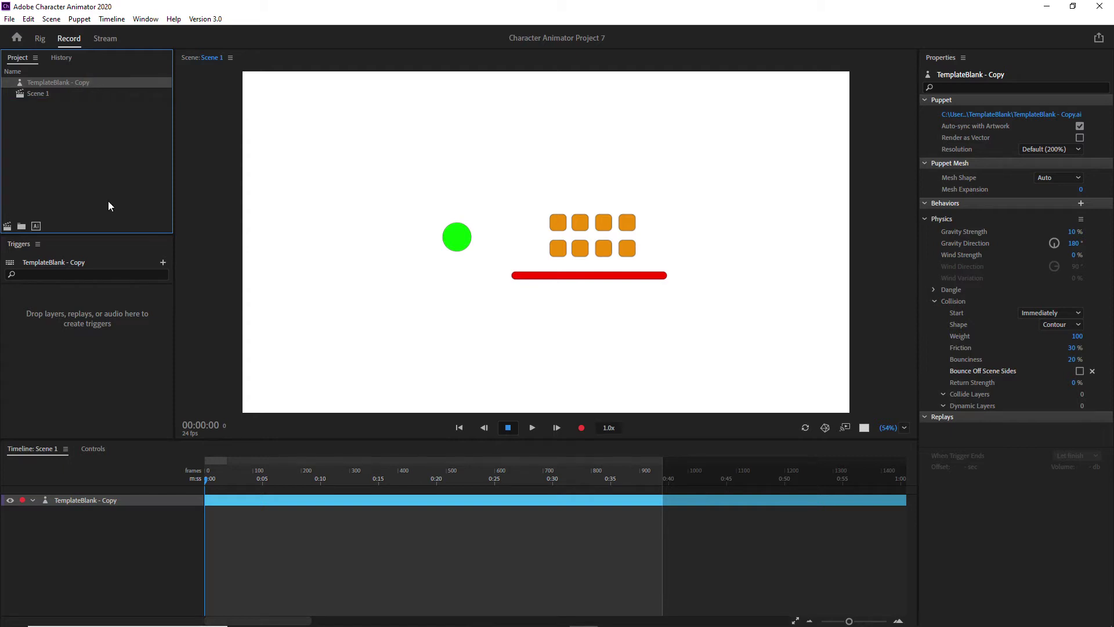
pyautogui.click(95, 502)
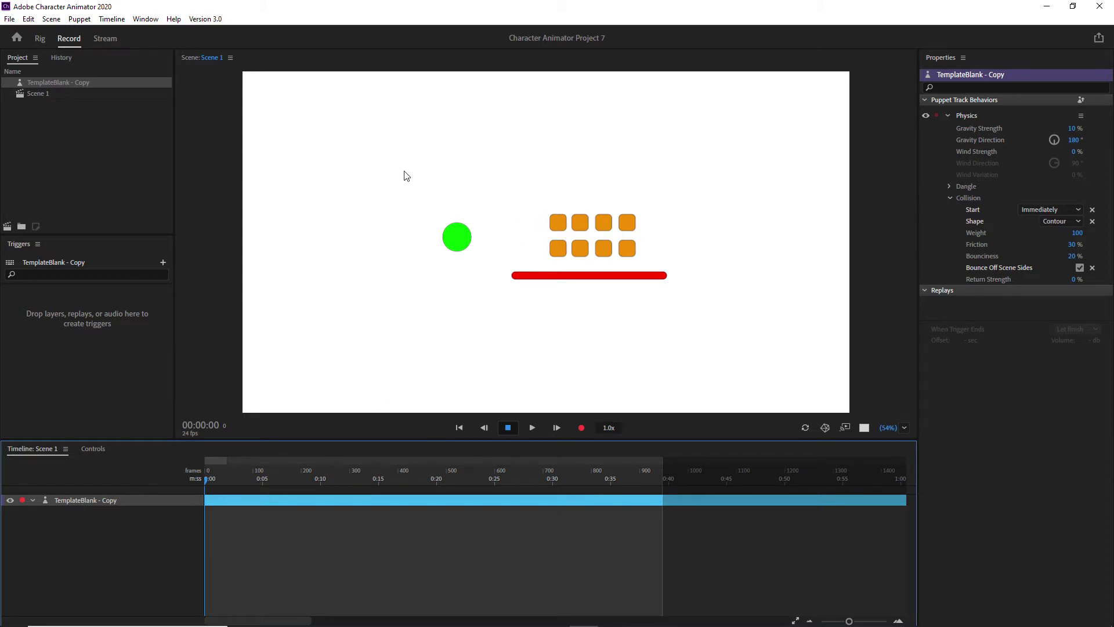
pyautogui.scroll(1, 611, 216)
pyautogui.scroll(-1, 620, 211)
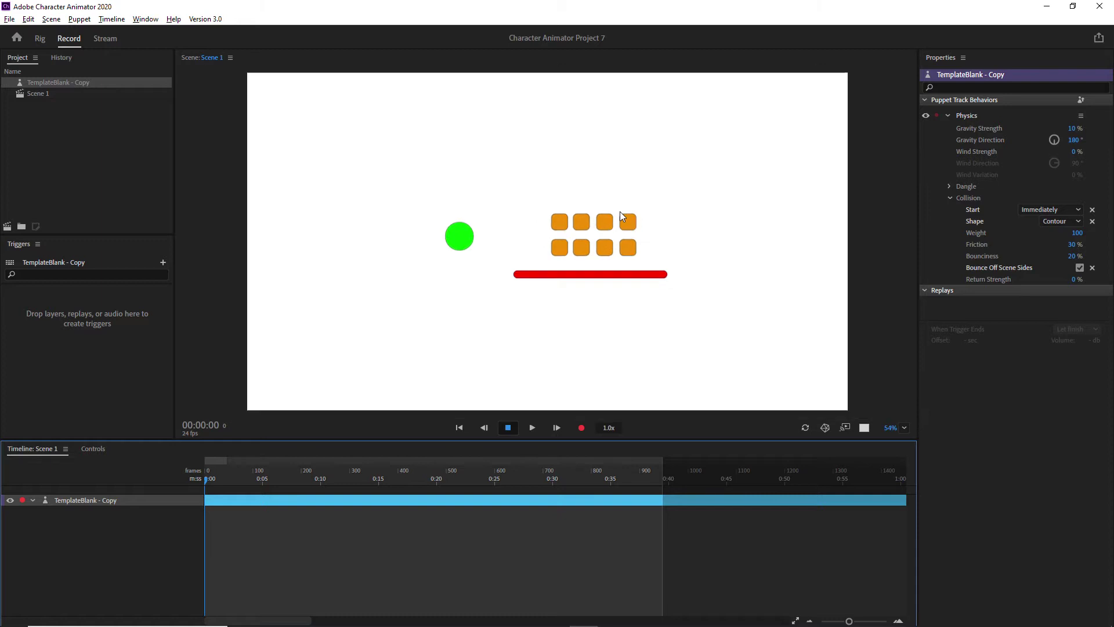
pyautogui.scroll(-1, 621, 212)
pyautogui.scroll(1, 622, 223)
pyautogui.press('alt')
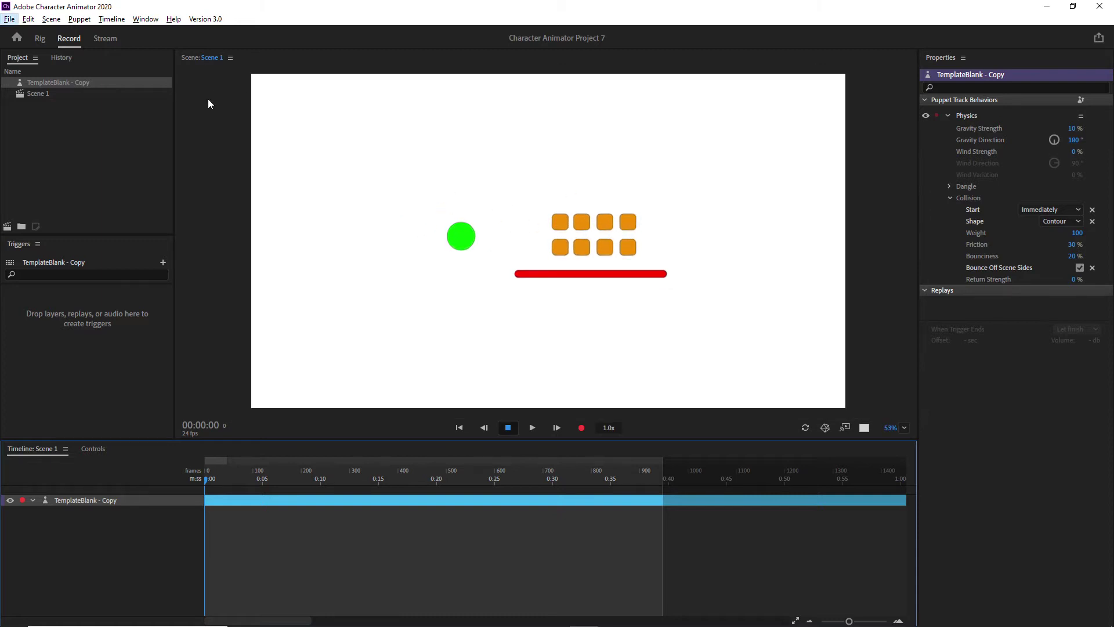
# - Switch to Illustrator, enlarge the eight orange squares and red bar together to about one and a half times their size, and save the file
pyautogui.moveTo(568, 609)
pyautogui.click(612, 615)
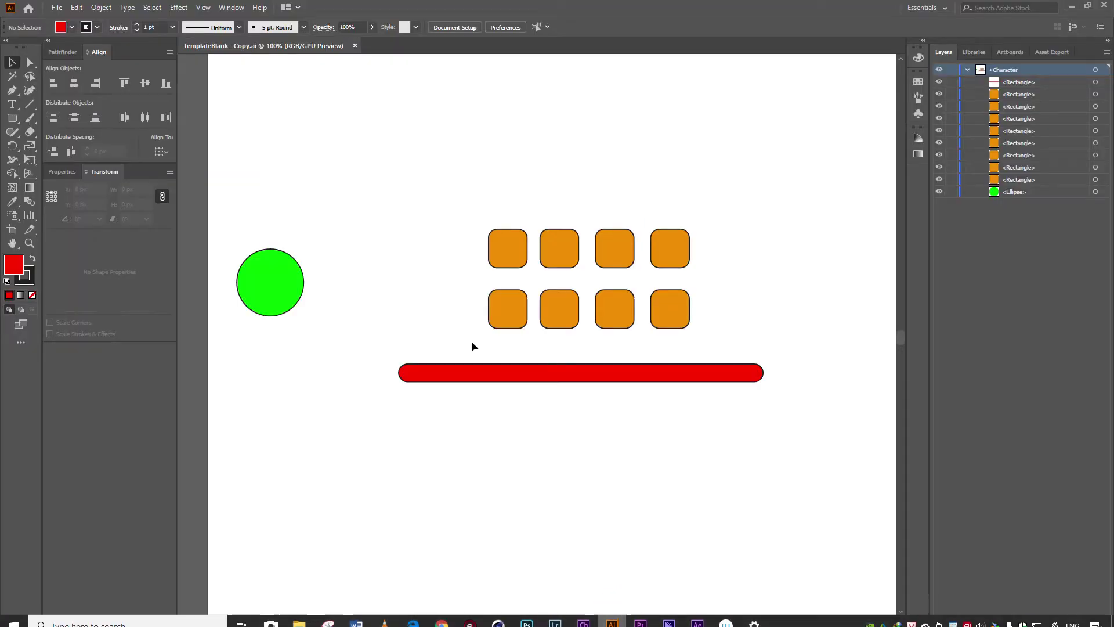
pyautogui.scroll(-1, 461, 406)
pyautogui.scroll(-2, 462, 407)
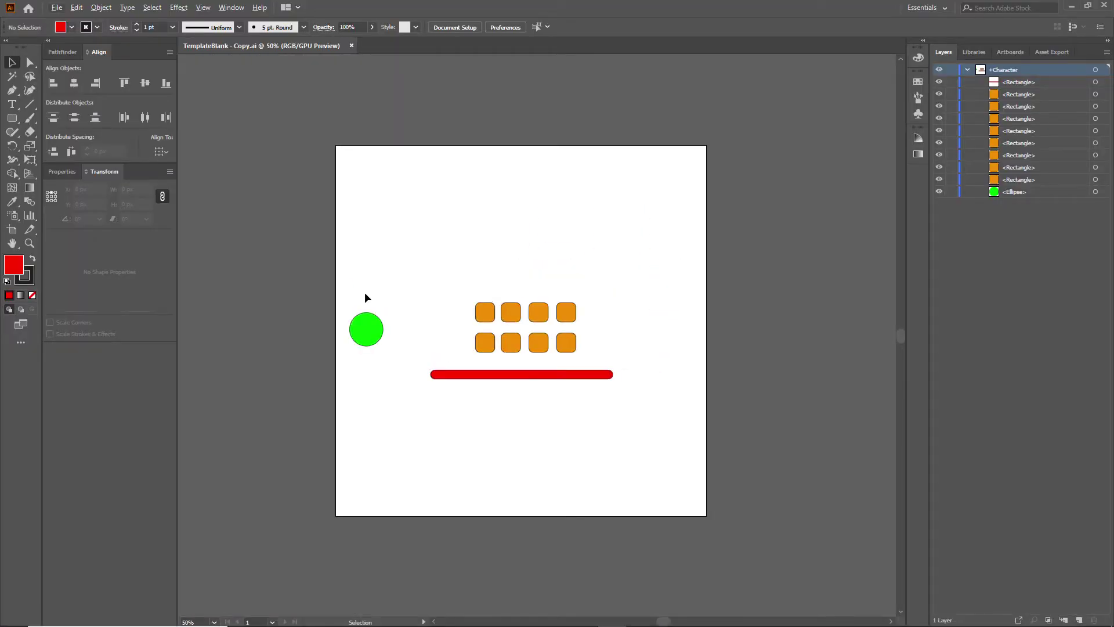
pyautogui.moveTo(458, 294); pyautogui.dragTo(640, 416)
pyautogui.moveTo(613, 380); pyautogui.dragTo(664, 424)
pyautogui.click(590, 438)
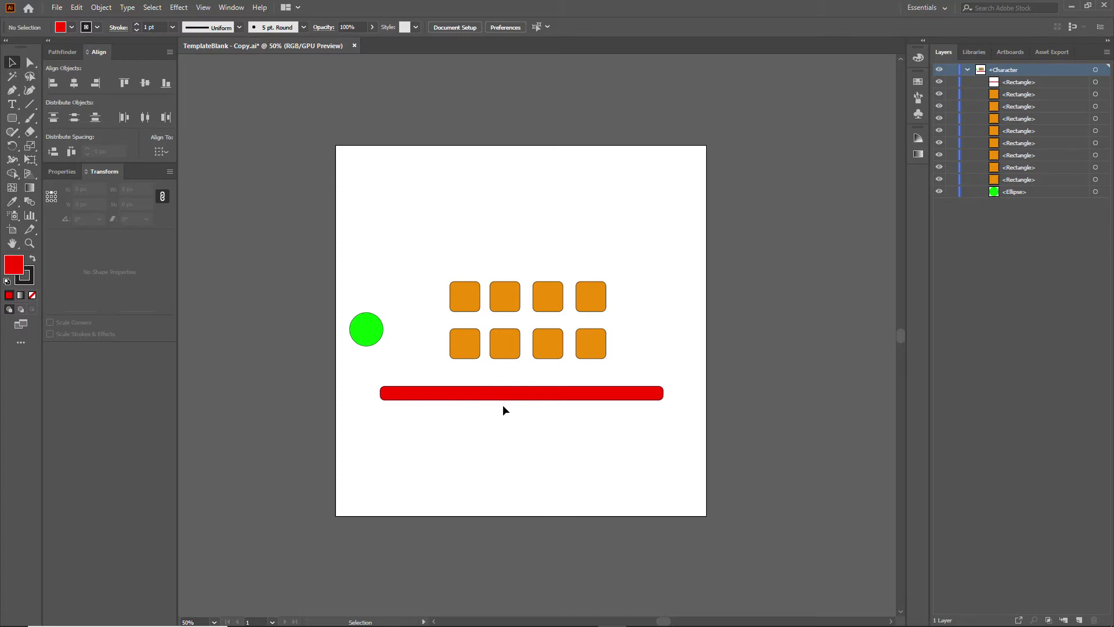
pyautogui.press('a')
pyautogui.hotkey('ctrl', 's')
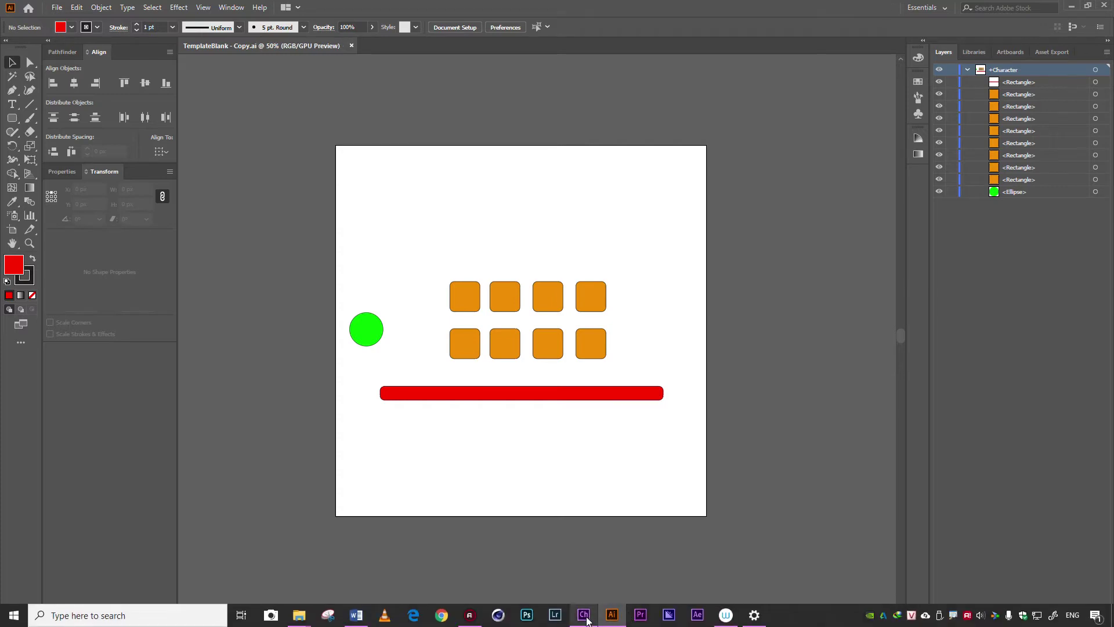
# - Check the puppet in Character Animator, enlarge all the Illustrator artwork about its centre to about 1168 by 441 px, and save the file
pyautogui.click(583, 615)
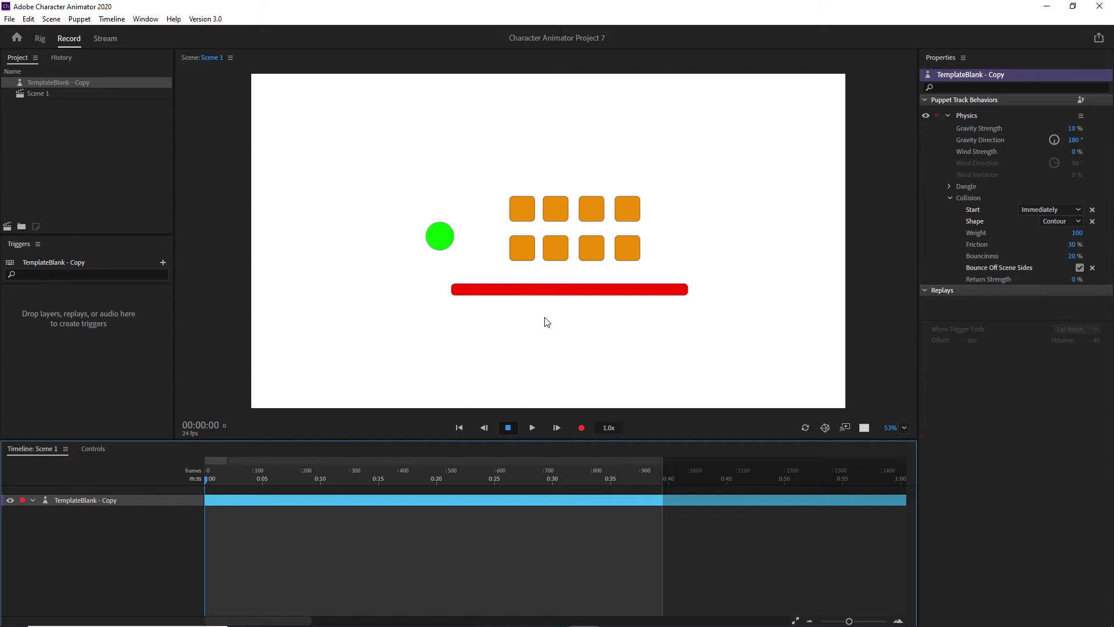
pyautogui.hotkey('alt', 'Tab')
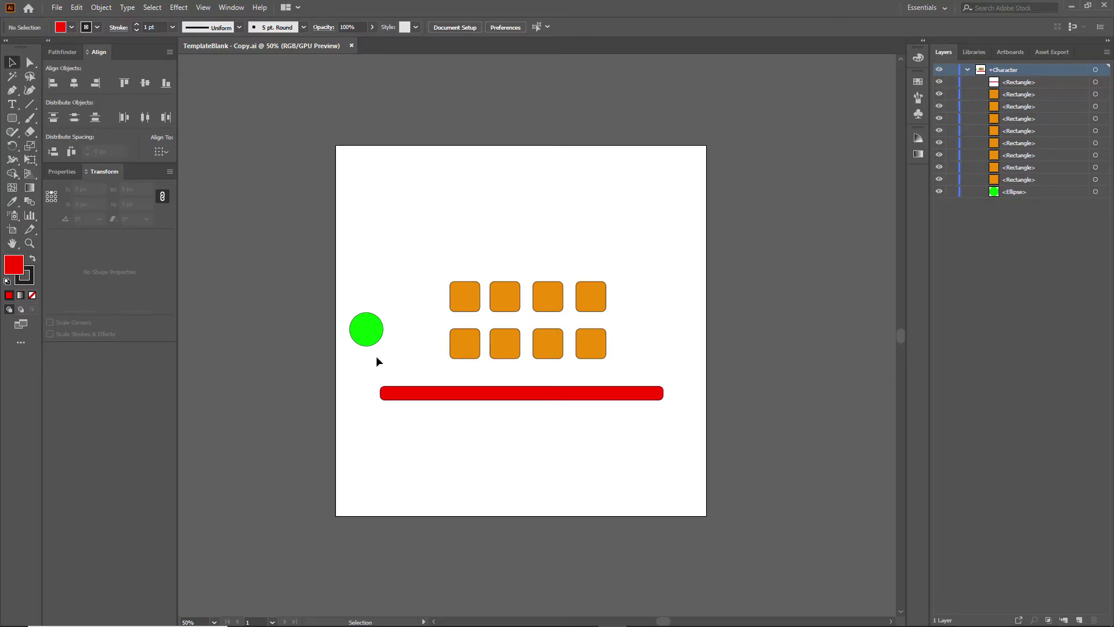
pyautogui.moveTo(337, 249); pyautogui.dragTo(679, 439)
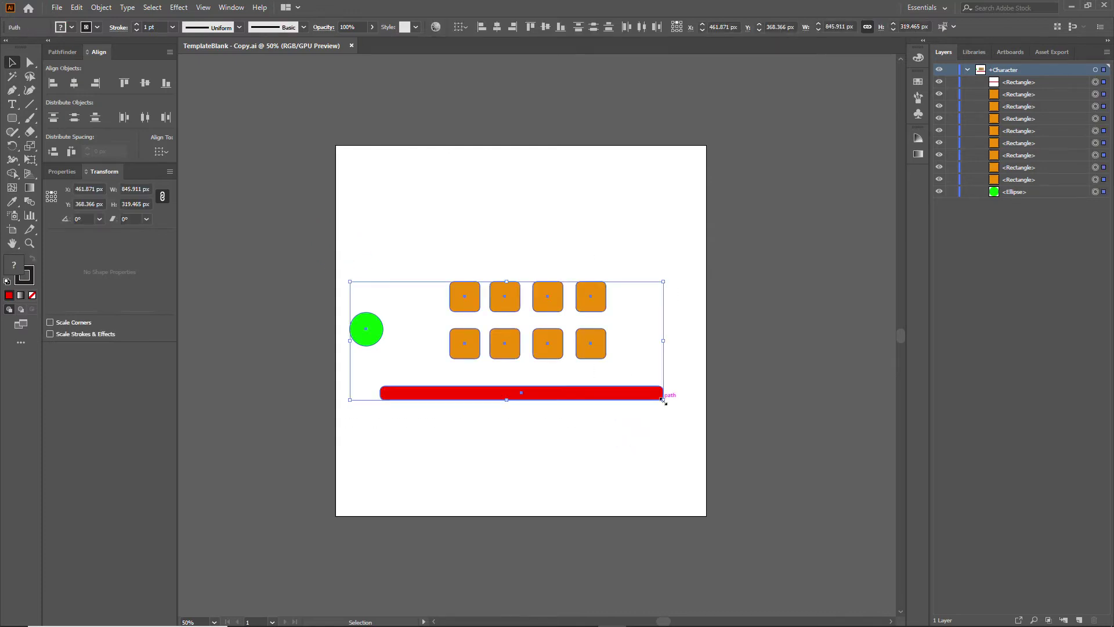
pyautogui.moveTo(663, 400); pyautogui.dragTo(724, 448)
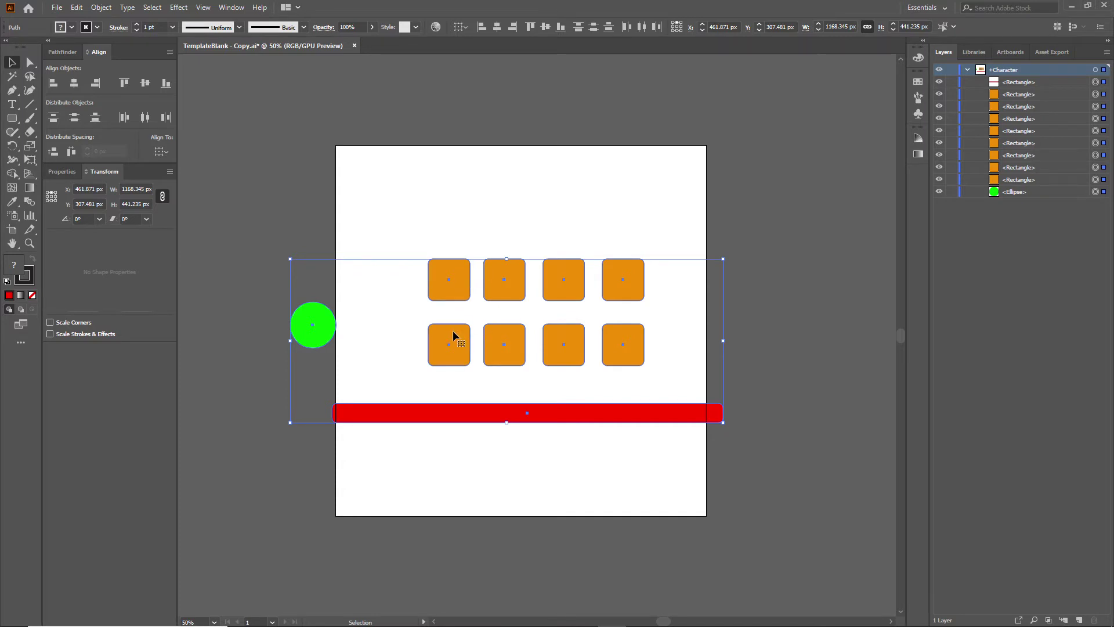
pyautogui.click(249, 421)
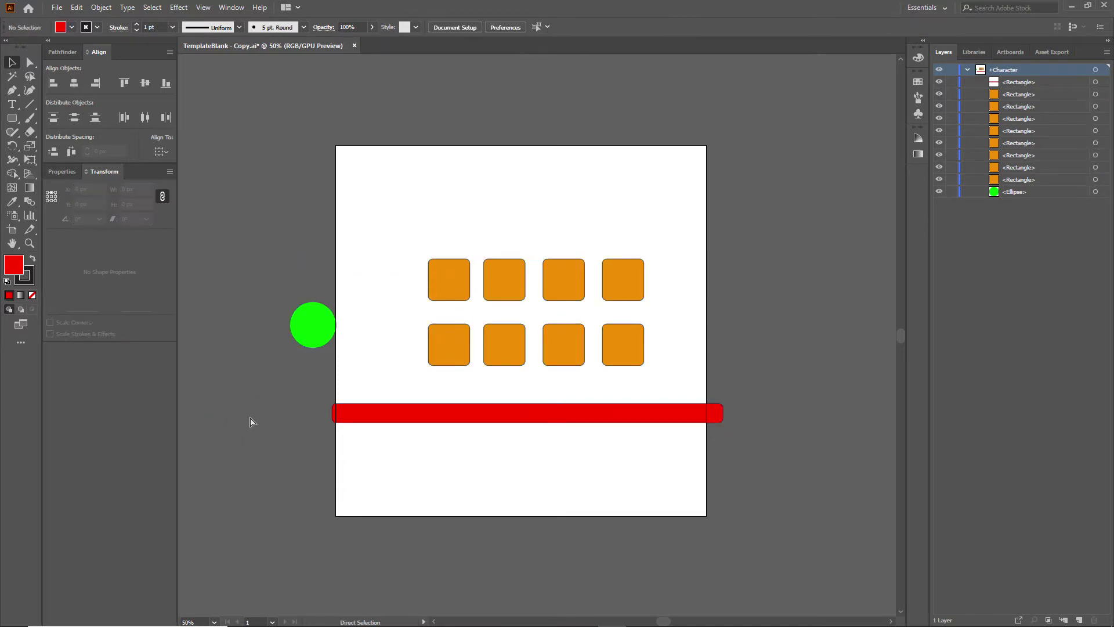
pyautogui.click(585, 615)
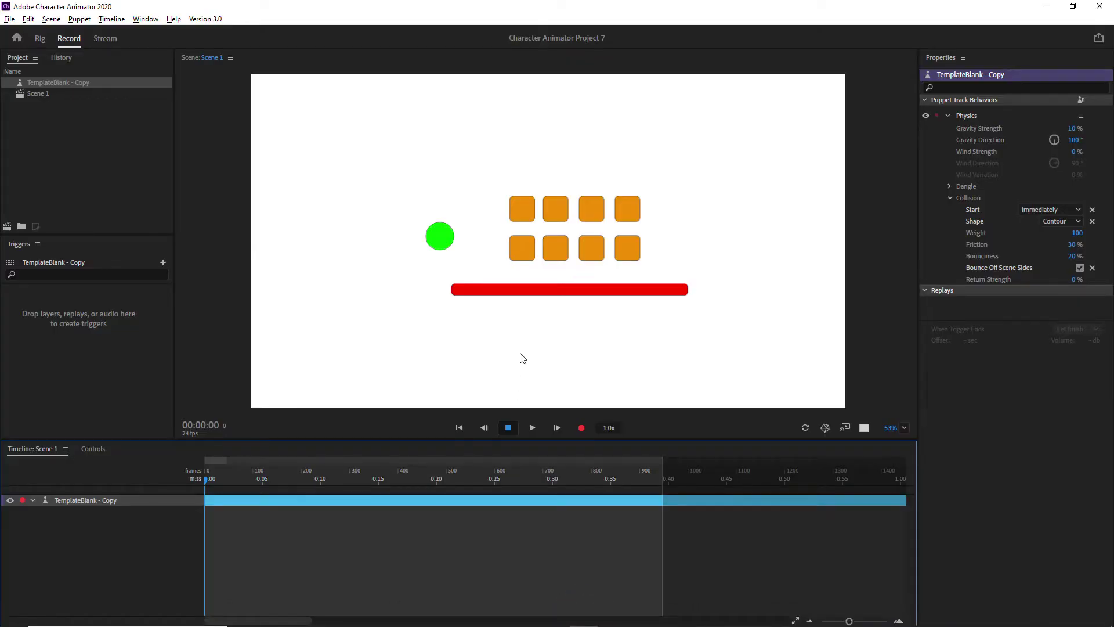
pyautogui.hotkey('alt', 'Tab')
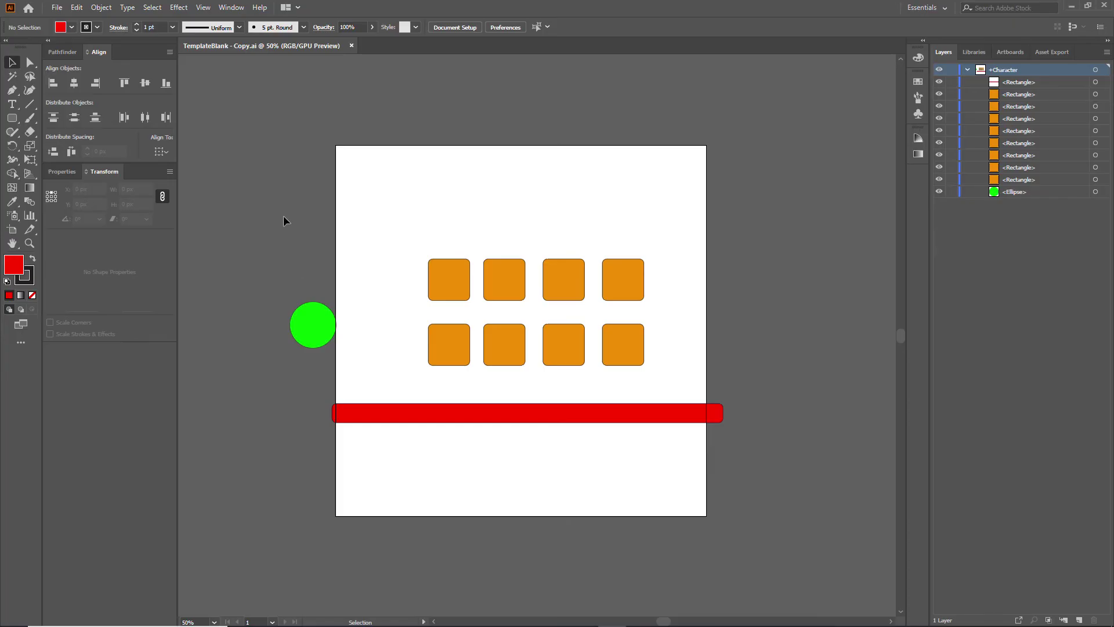
# - Switch to Character Animator and select the puppet's Character layer in the Rig workspace
pyautogui.click(57, 7)
pyautogui.click(265, 92)
pyautogui.hotkey('alt', 'Tab')
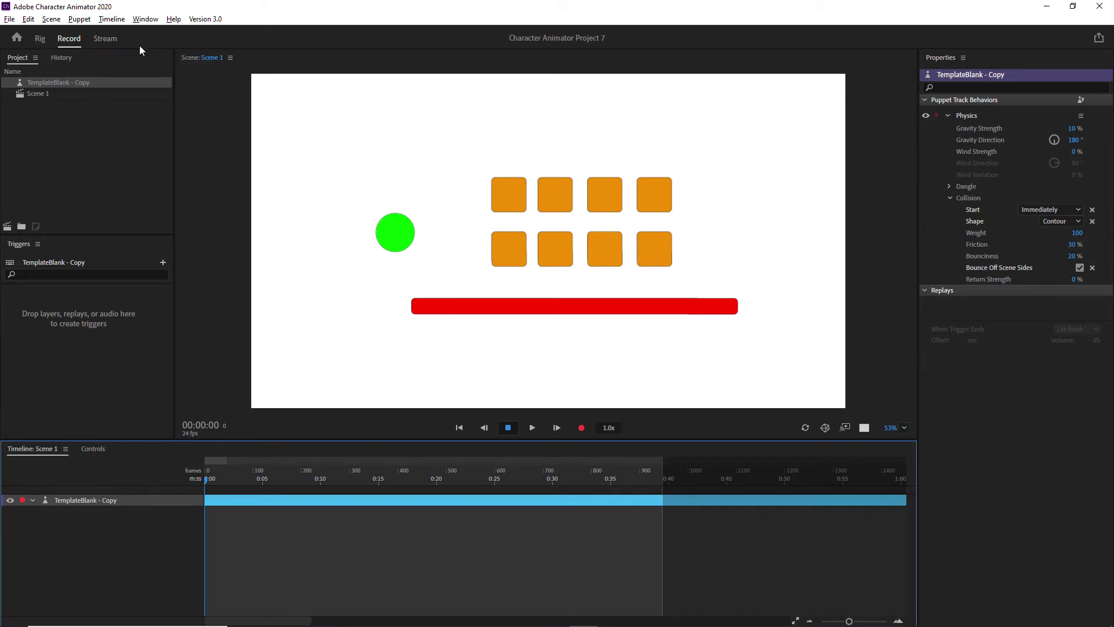
pyautogui.click(40, 39)
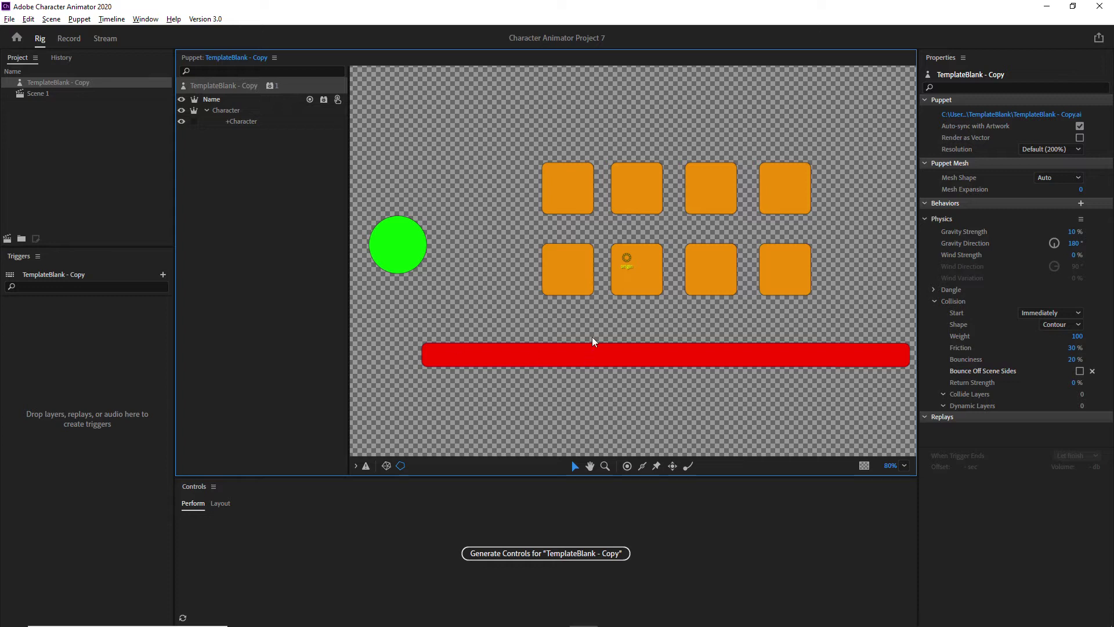
pyautogui.click(597, 359)
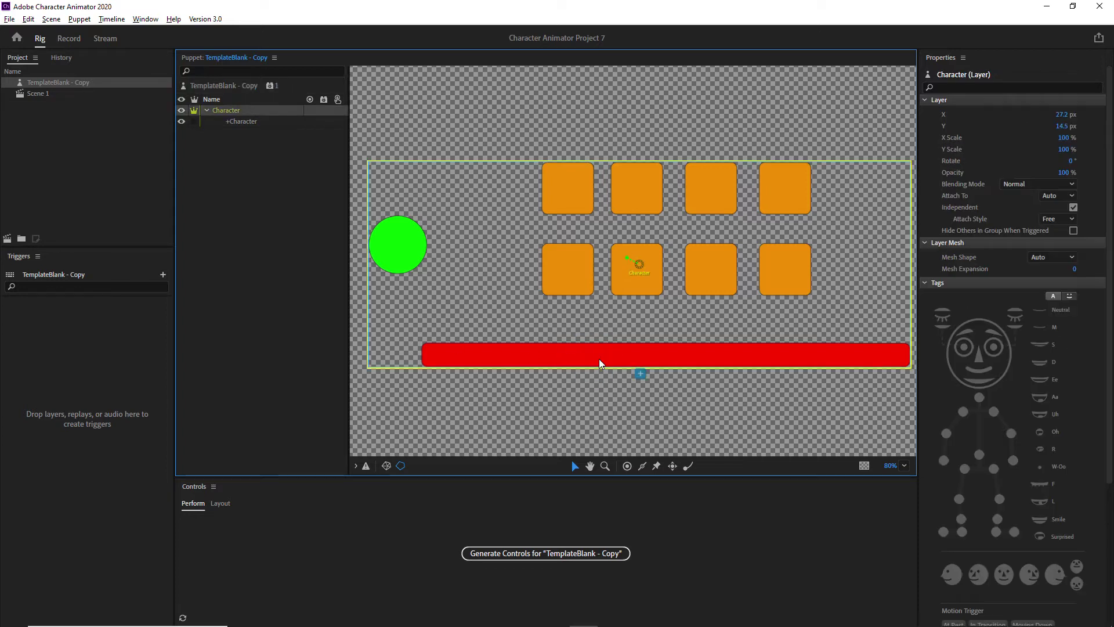
# - Examine the +Character layer nested under the puppet's Character layer and check whether its separate shapes are listed
pyautogui.click(228, 126)
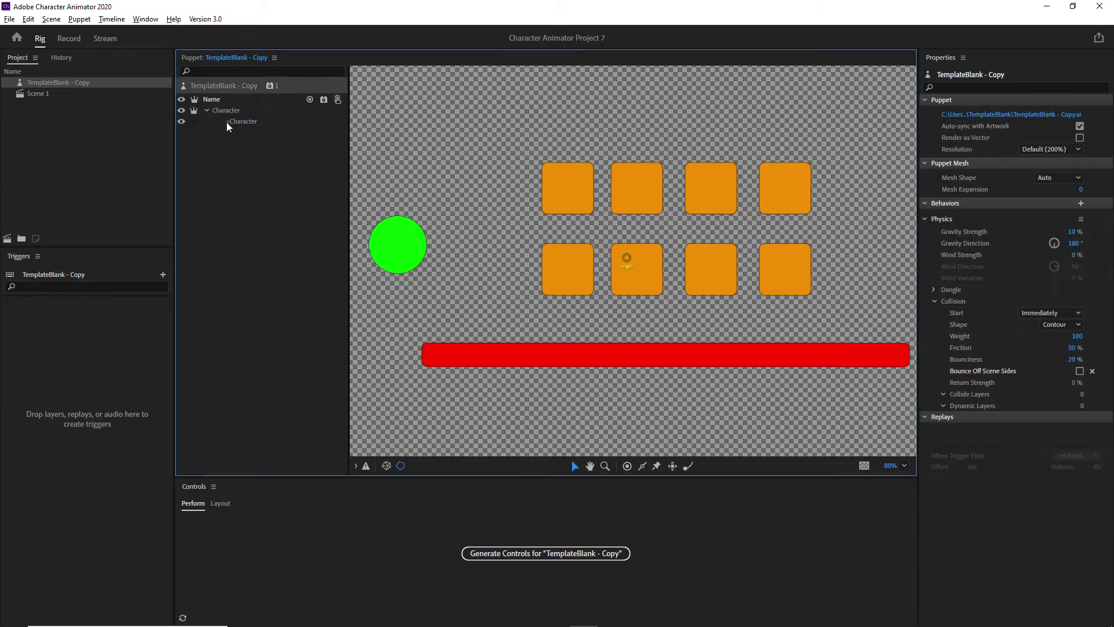
pyautogui.click(206, 111)
pyautogui.click(207, 110)
pyautogui.click(241, 122)
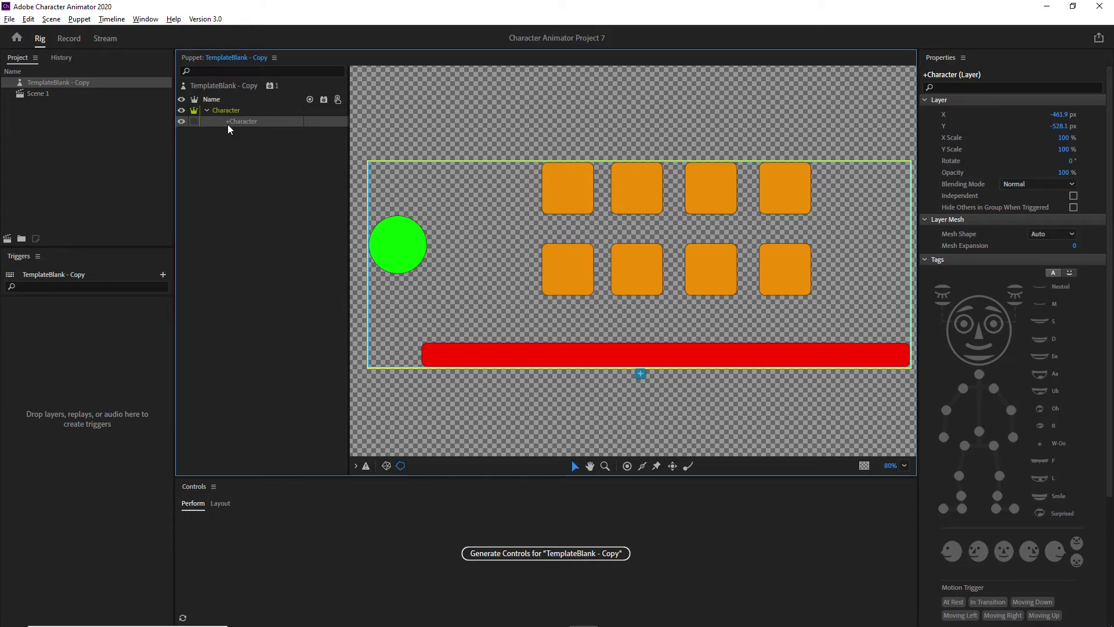
pyautogui.click(230, 152)
pyautogui.click(237, 123)
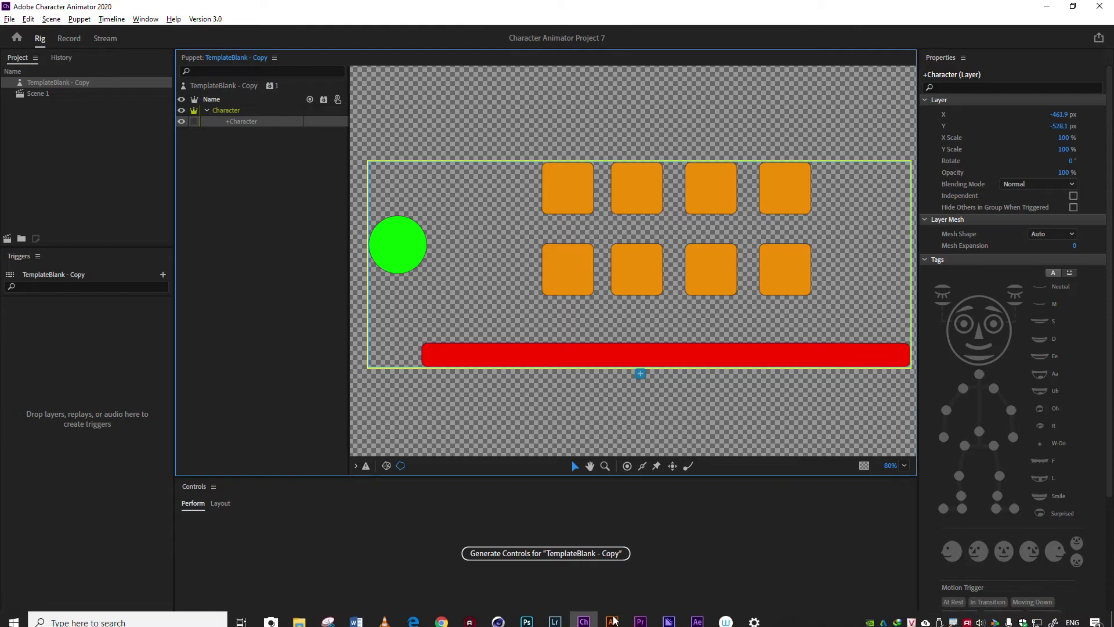
# - Switch to Illustrator and rename the green ellipse's layer as 1
pyautogui.click(612, 614)
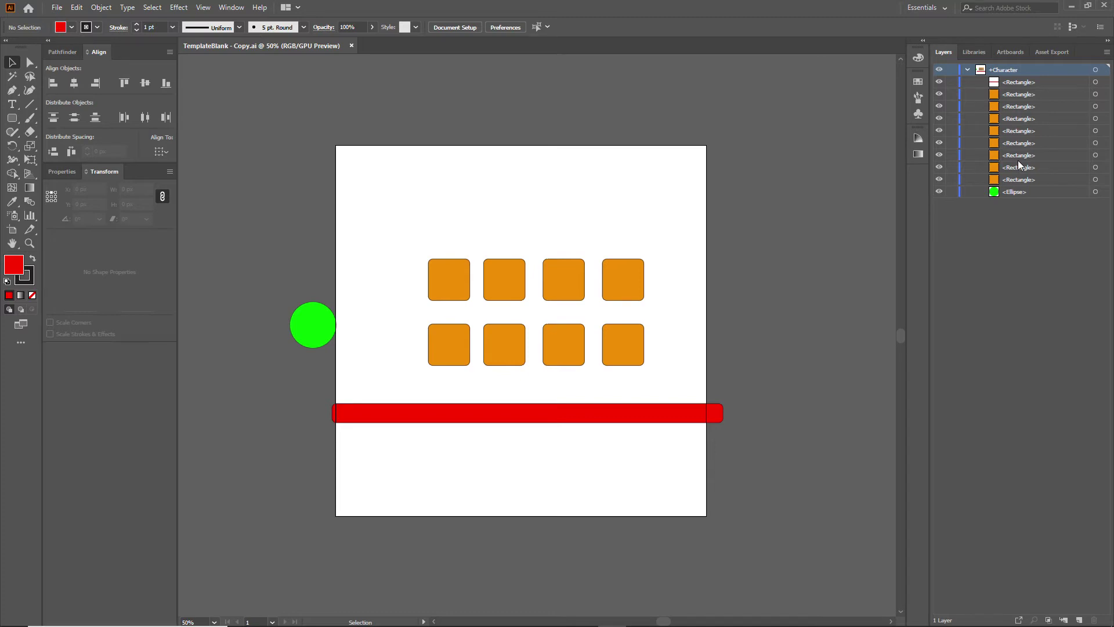
pyautogui.click(1015, 192)
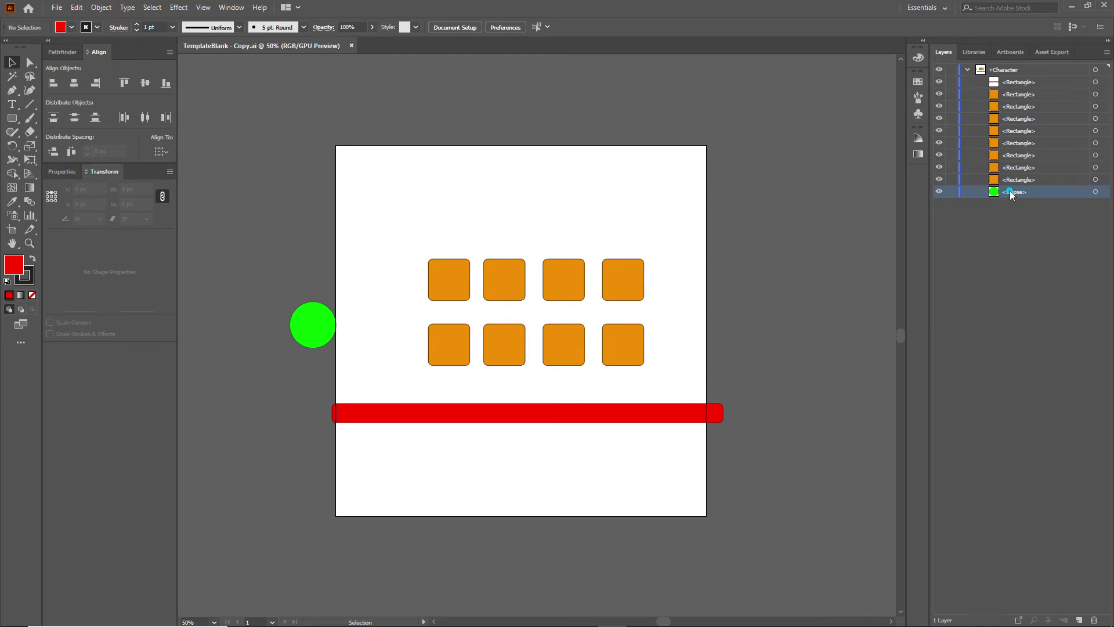
pyautogui.doubleClick(1011, 192)
pyautogui.press('BackSpace')
pyautogui.write('1')
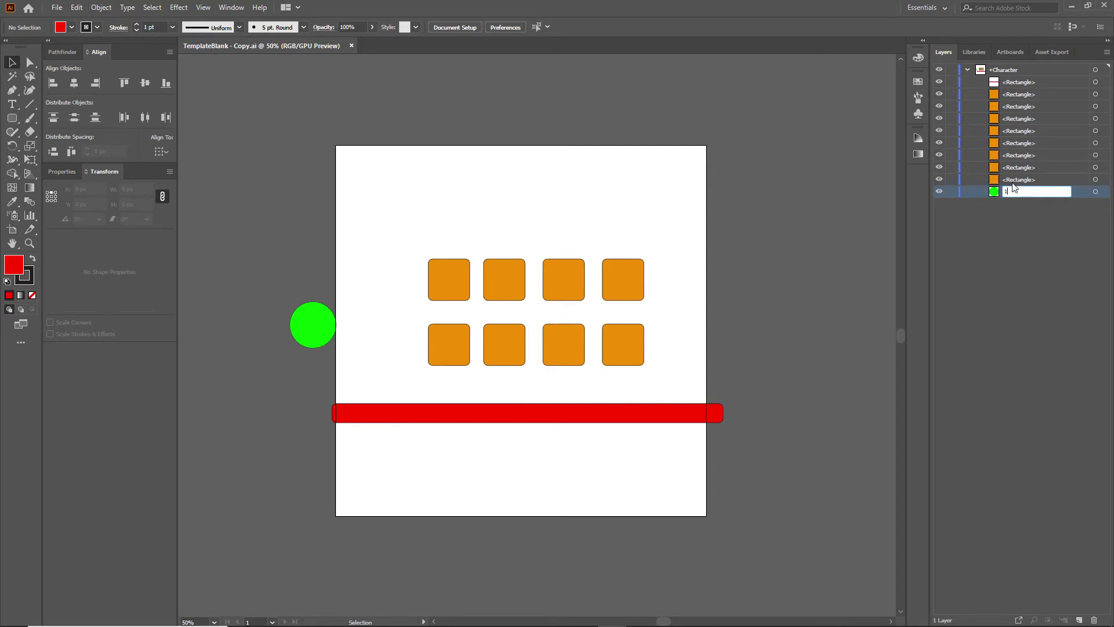
pyautogui.press('Tab')
# - Rename the orange rectangle layer directly above the ellipse as 2
pyautogui.write('1')
pyautogui.press('Tab')
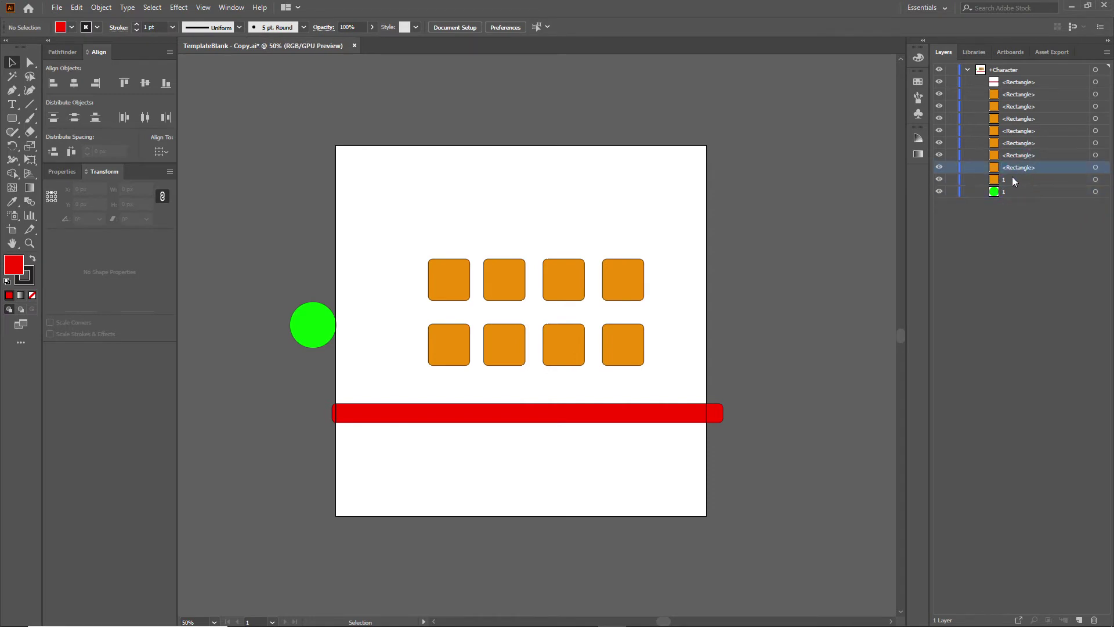
pyautogui.doubleClick(1013, 181)
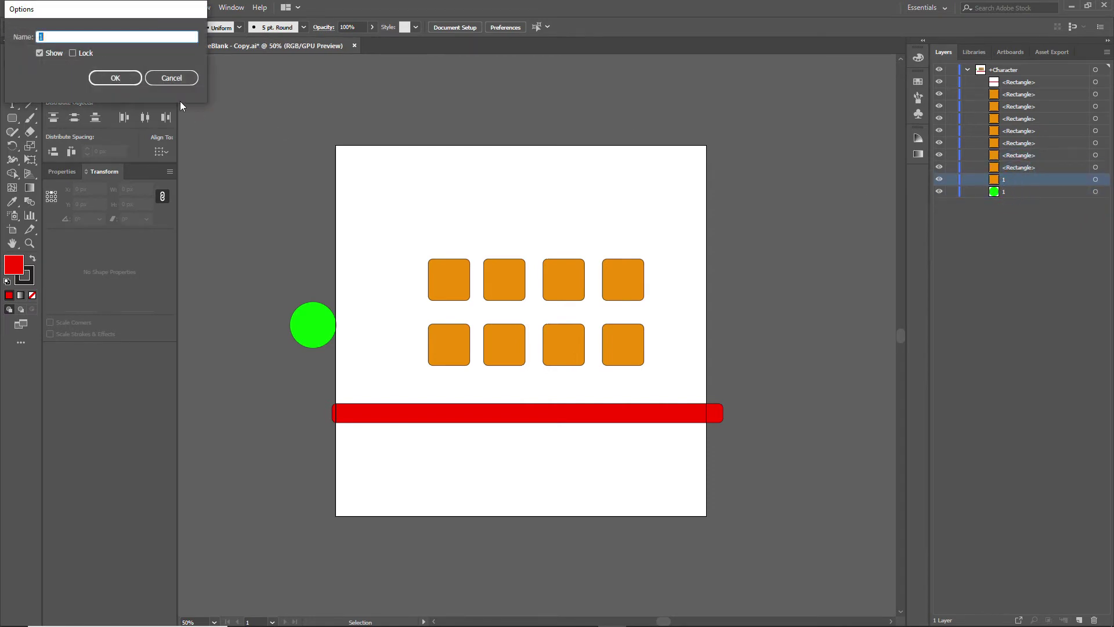
pyautogui.write('2')
pyautogui.click(168, 82)
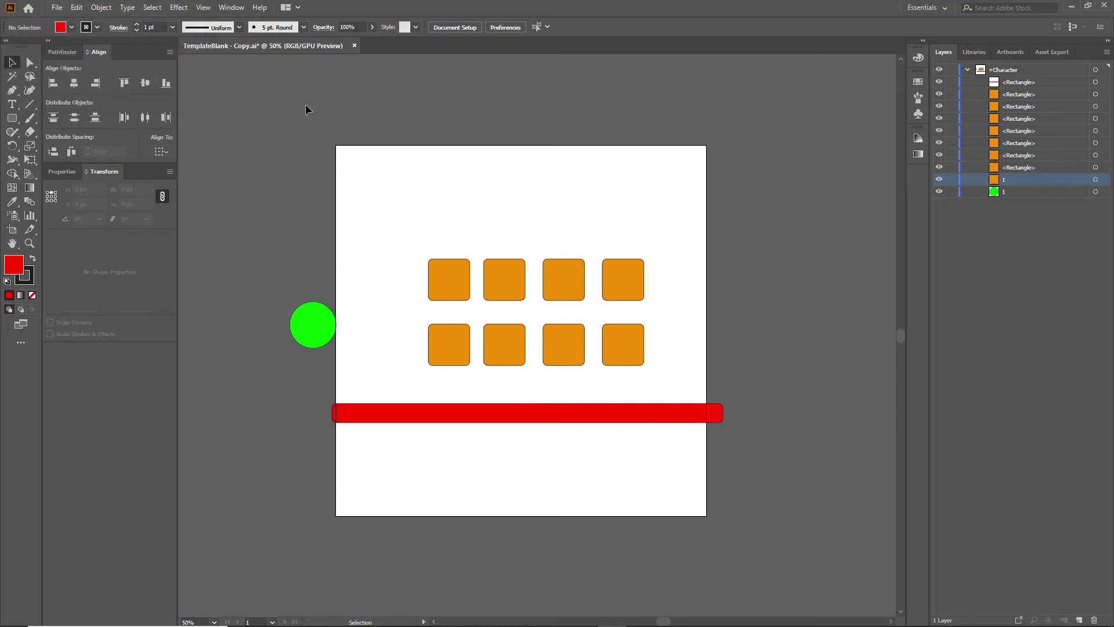
pyautogui.doubleClick(1004, 183)
pyautogui.press('Return')
# - Rename the next three orange rectangle layers, going upward, as 3, 4 and 5
pyautogui.doubleClick(1010, 167)
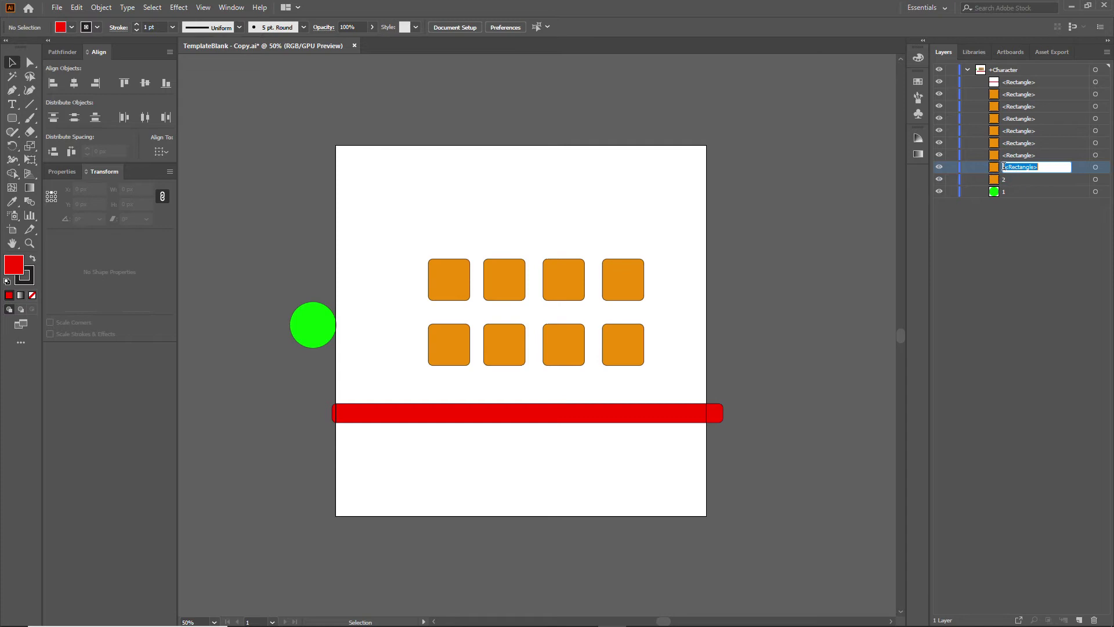
pyautogui.write('3')
pyautogui.doubleClick(1010, 155)
pyautogui.write('3')
pyautogui.write('4')
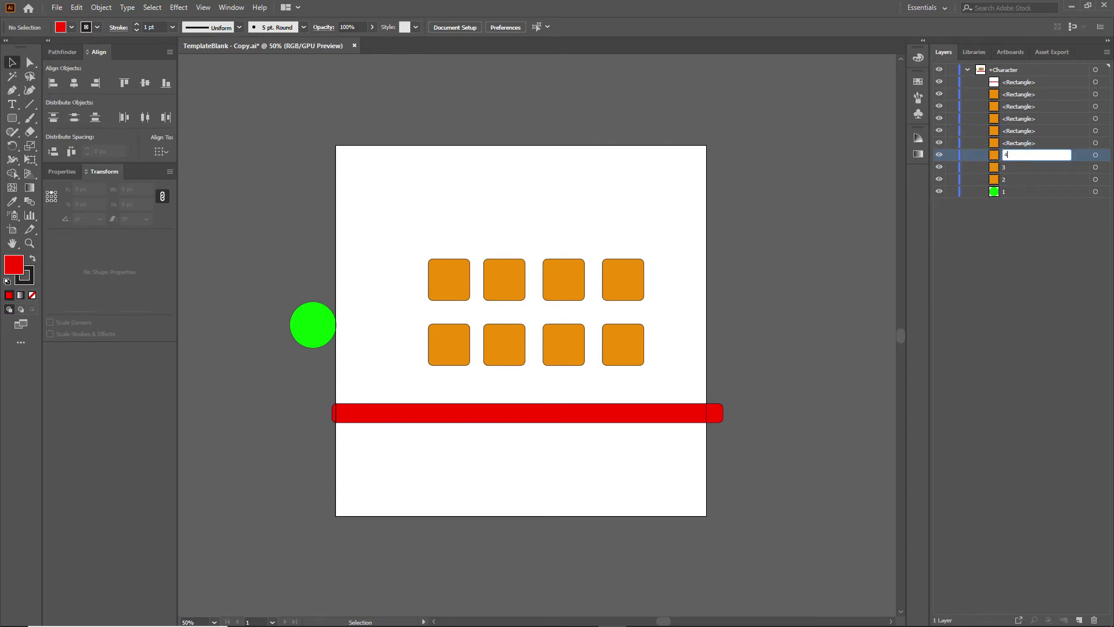
pyautogui.doubleClick(1011, 144)
pyautogui.write('5')
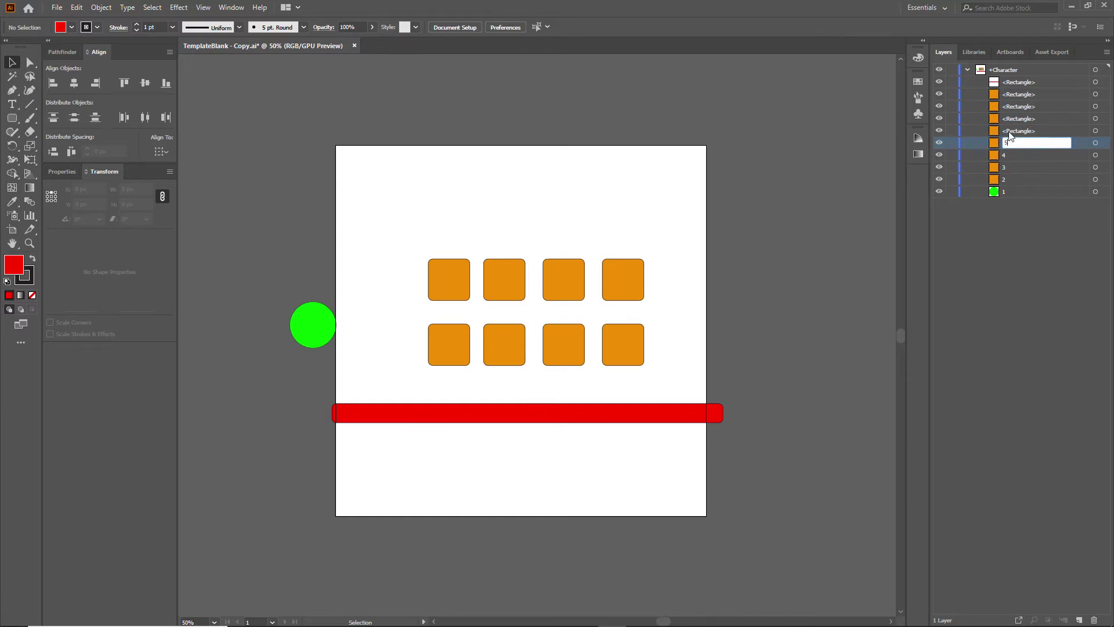
# - Rename the remaining four orange rectangle layers, going upward, as 6, 7, 8 and 9
pyautogui.doubleClick(1010, 130)
pyautogui.write('6')
pyautogui.doubleClick(1010, 118)
pyautogui.write('7')
pyautogui.doubleClick(1010, 105)
pyautogui.write('8')
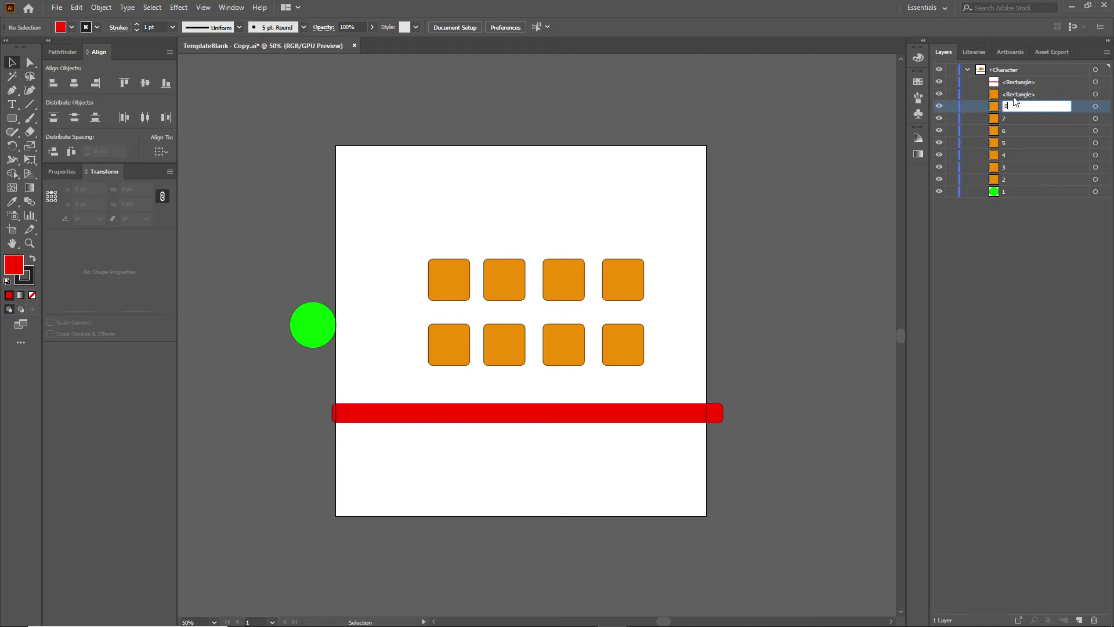
pyautogui.doubleClick(1013, 94)
pyautogui.write('9')
# - Rename the red bar's layer as 0 and save the Illustrator file
pyautogui.doubleClick(1014, 81)
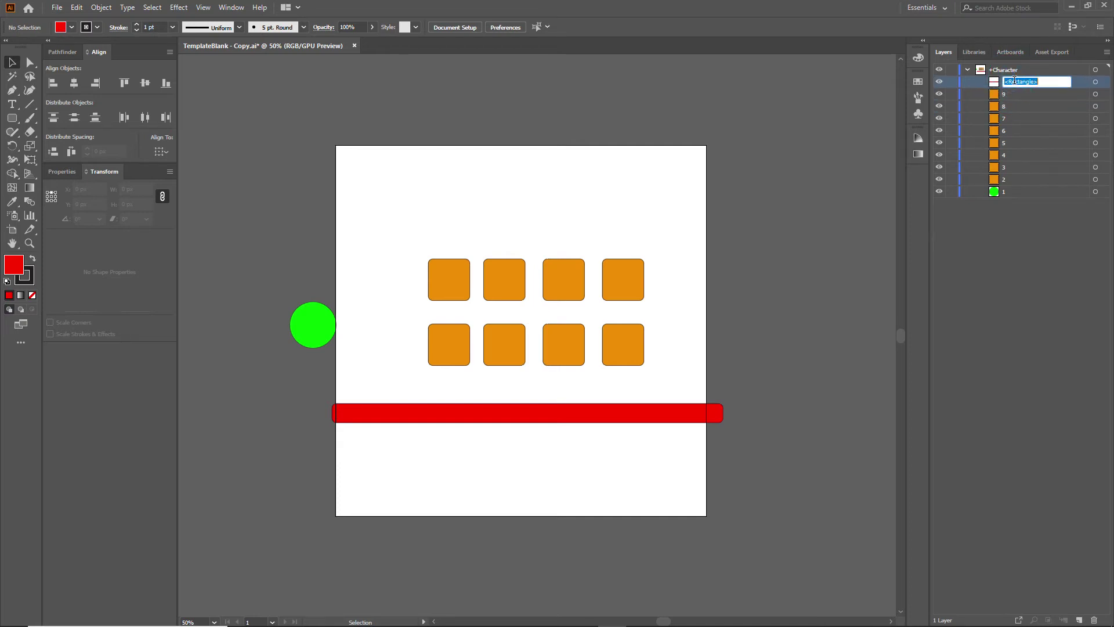
pyautogui.write('0')
pyautogui.press('Return')
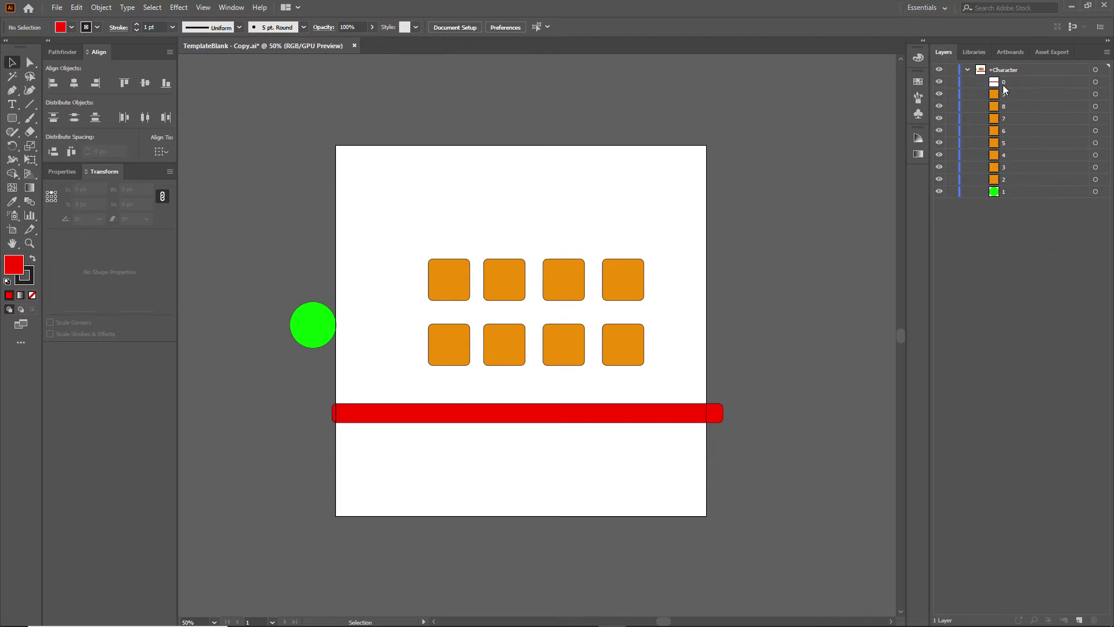
pyautogui.hotkey('ctrl', 's')
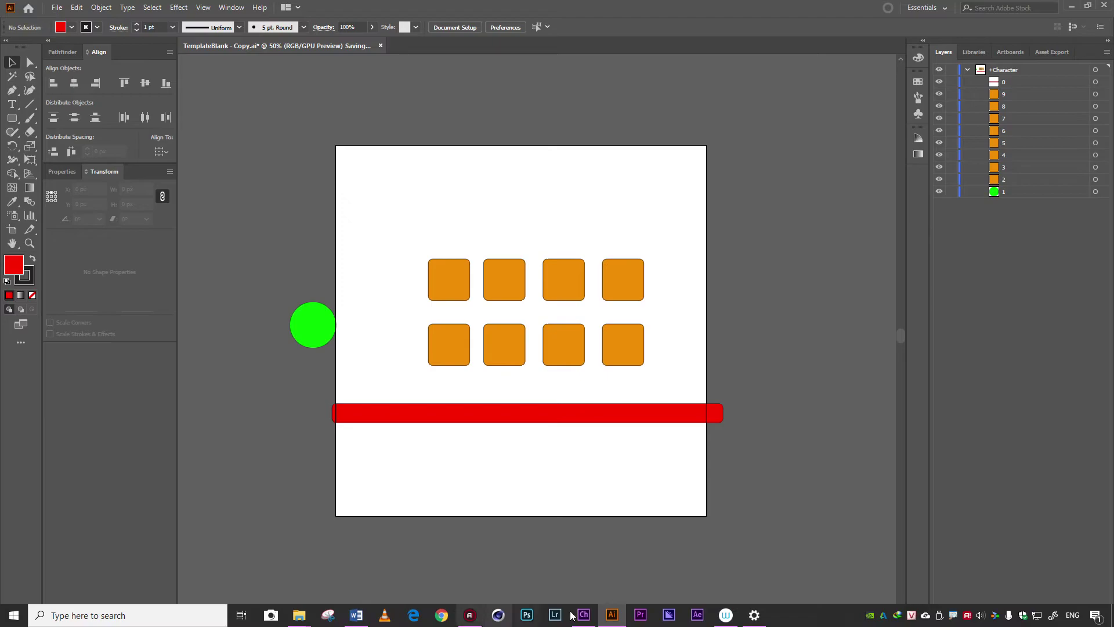
# - Switch to Character Animator and check the puppet's layer list in the Rig workspace and its appearance in Record
pyautogui.click(583, 623)
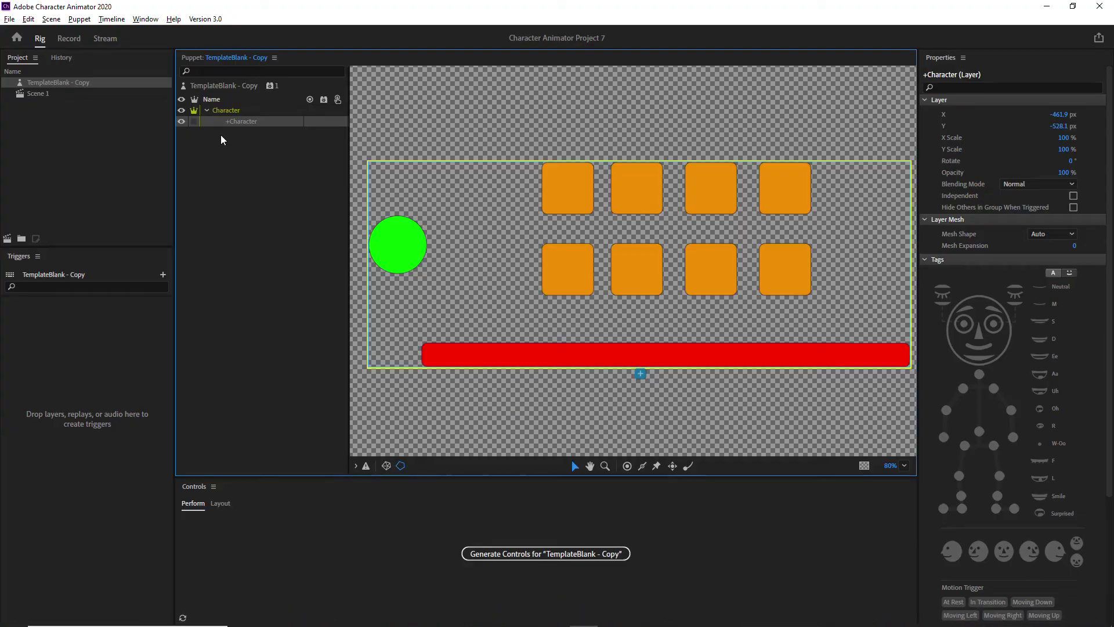
pyautogui.click(257, 215)
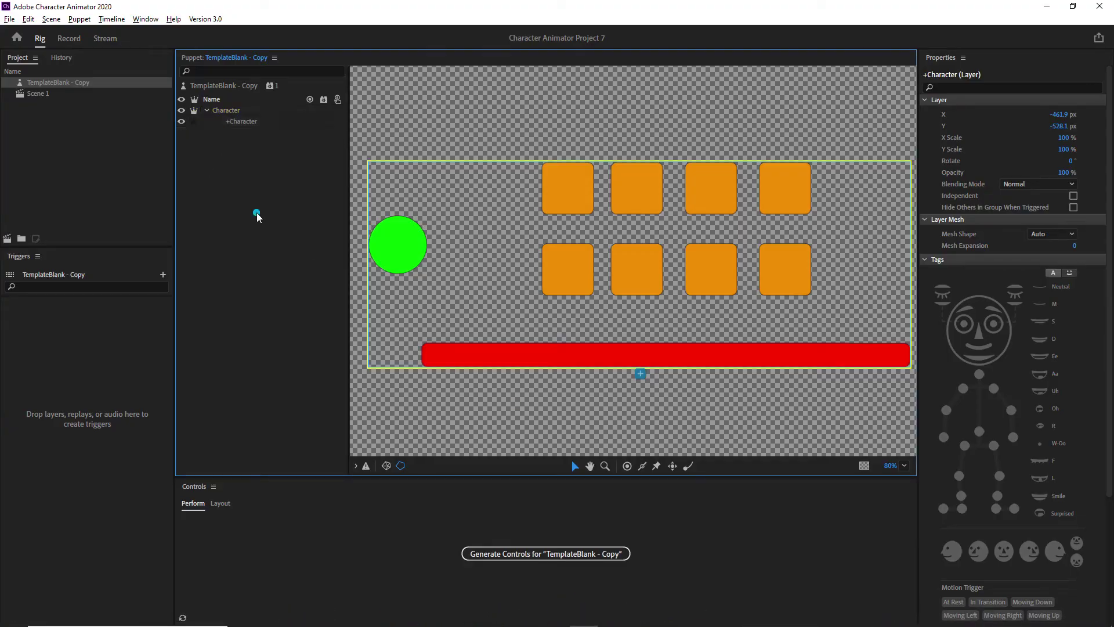
pyautogui.click(230, 121)
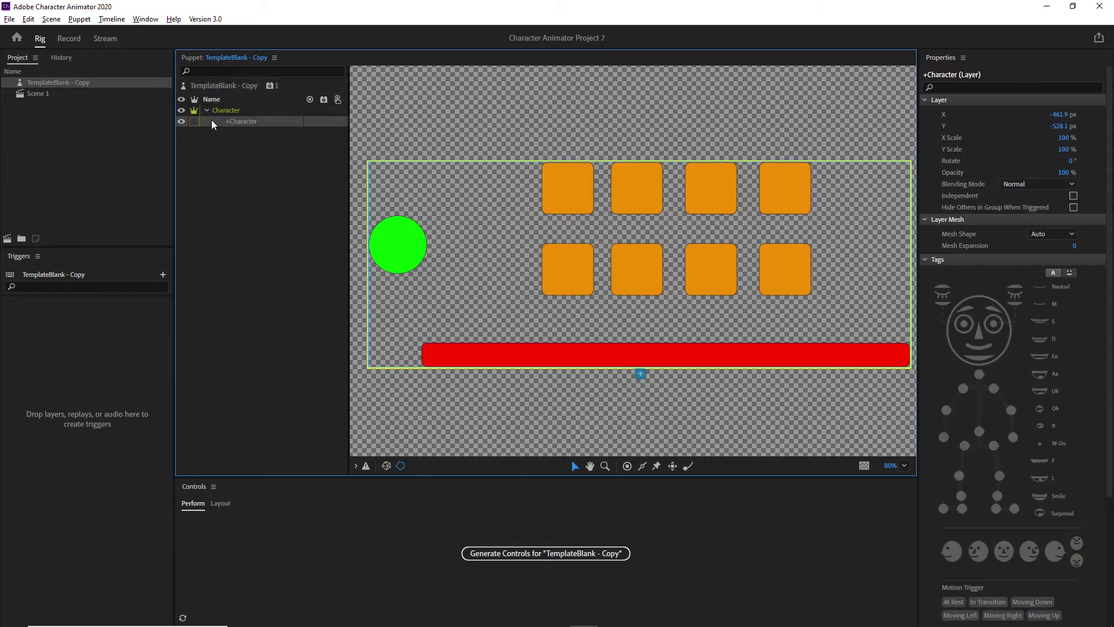
pyautogui.click(68, 38)
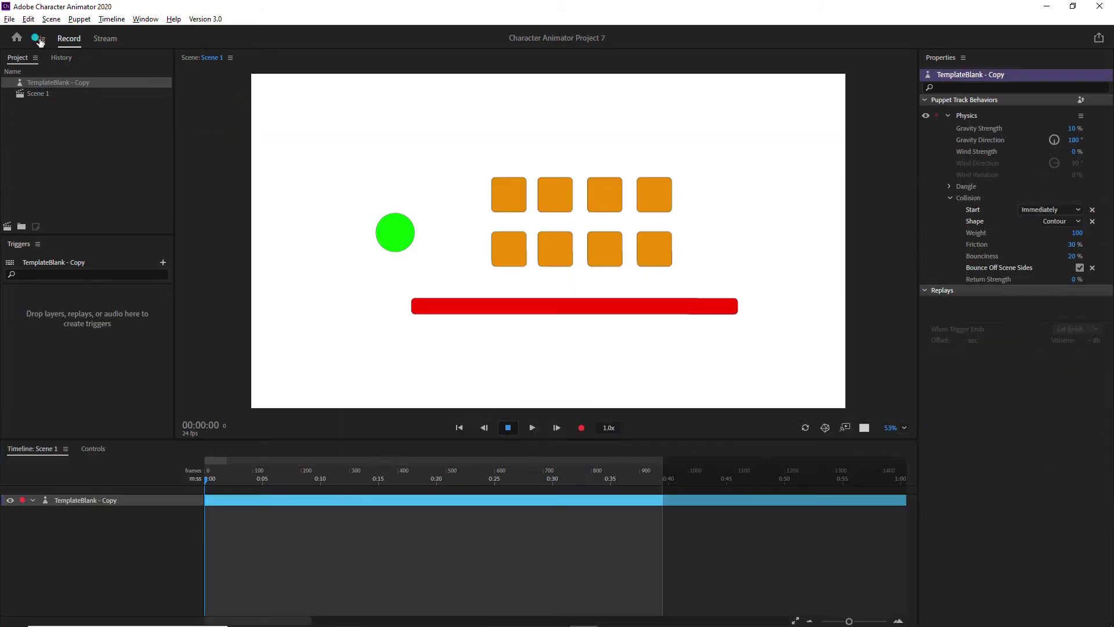
pyautogui.click(40, 40)
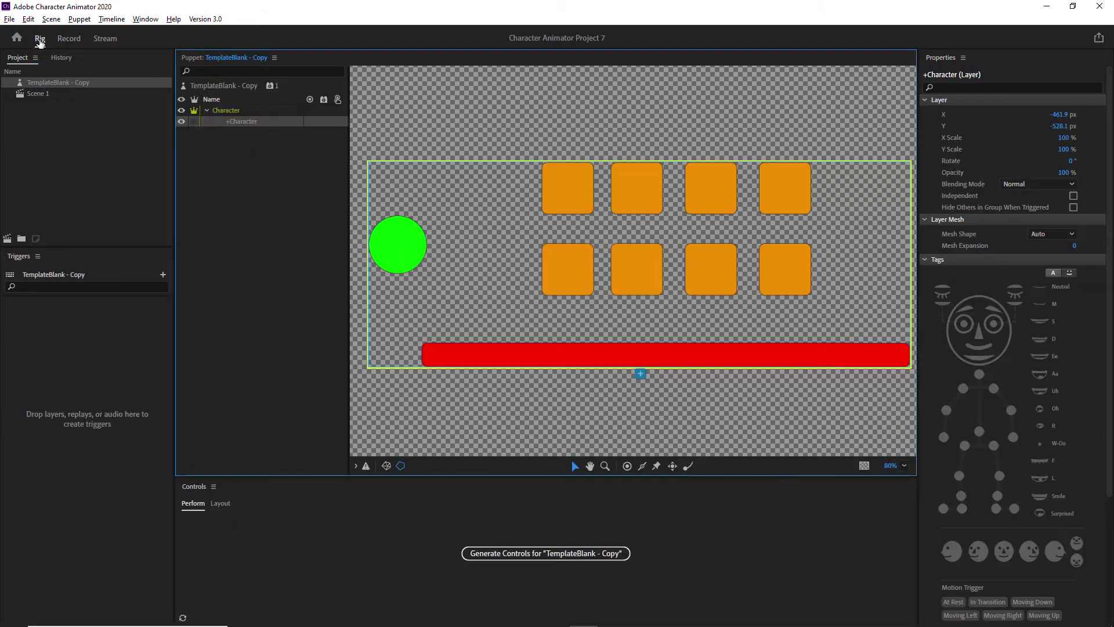
# - Switch between Illustrator and Character Animator to refresh the puppet with the individually numbered layers
pyautogui.click(224, 154)
pyautogui.hotkey('ctrl', 'e')
pyautogui.hotkey('alt', 'Tab')
pyautogui.hotkey('alt', 'Tab')
pyautogui.hotkey('alt', 'Tab')
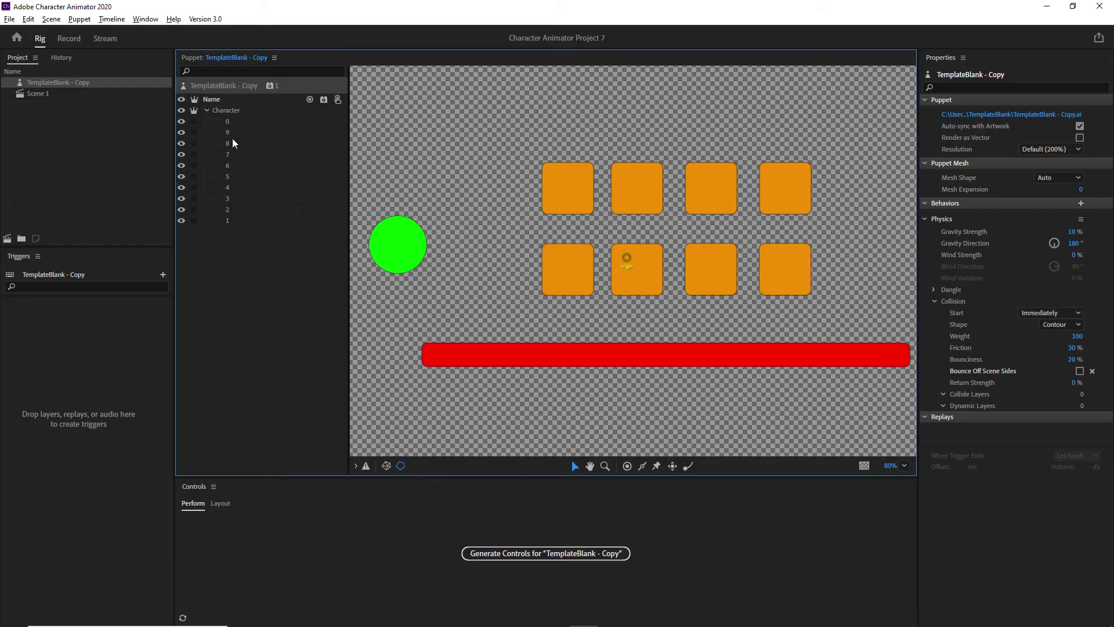
# - Inspect layers 0, 1 and 5 in the puppet to see which shape each one holds
pyautogui.click(233, 122)
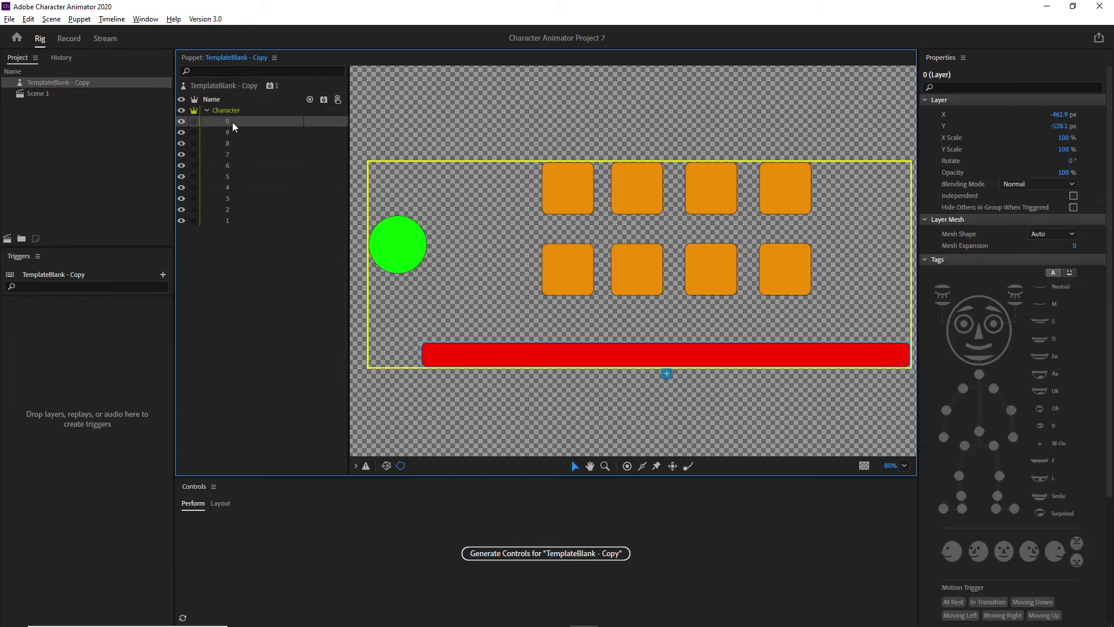
pyautogui.click(243, 221)
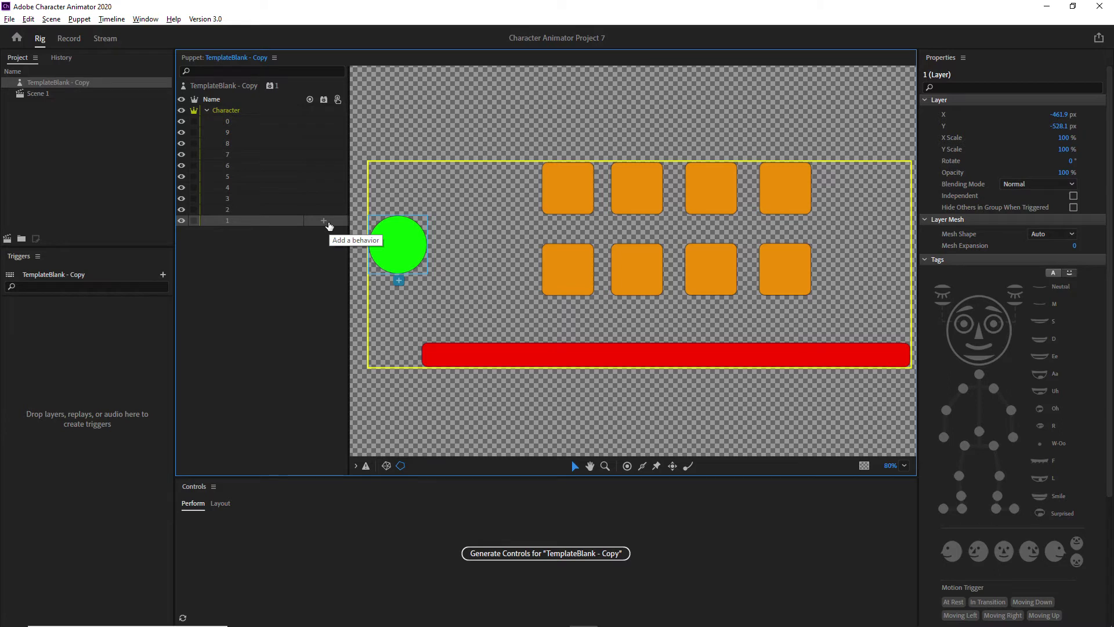
pyautogui.click(249, 166)
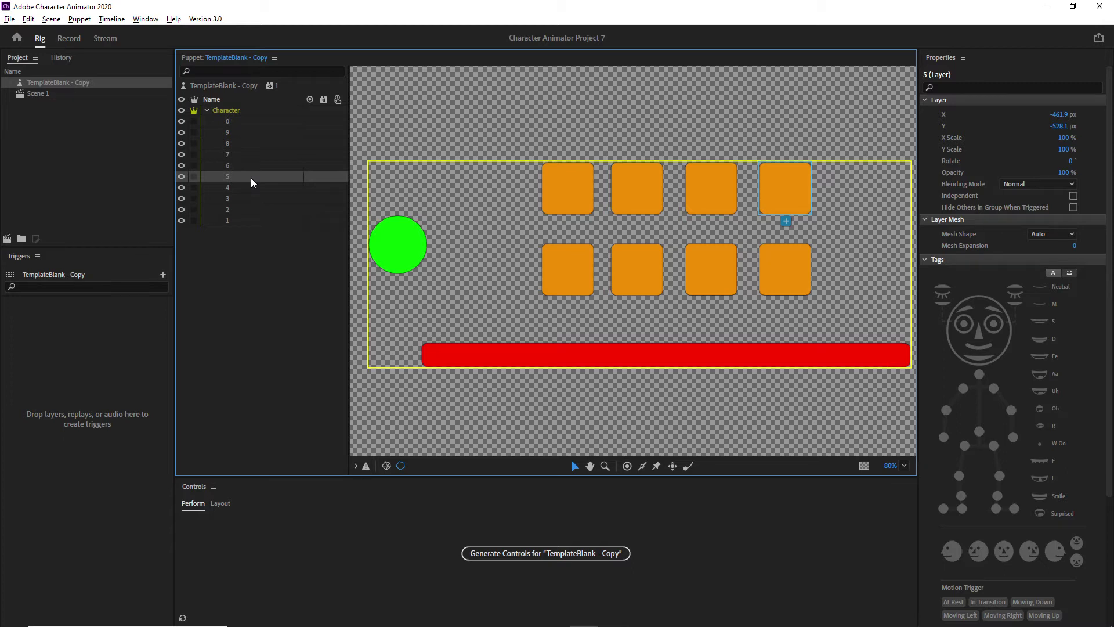
pyautogui.click(193, 121)
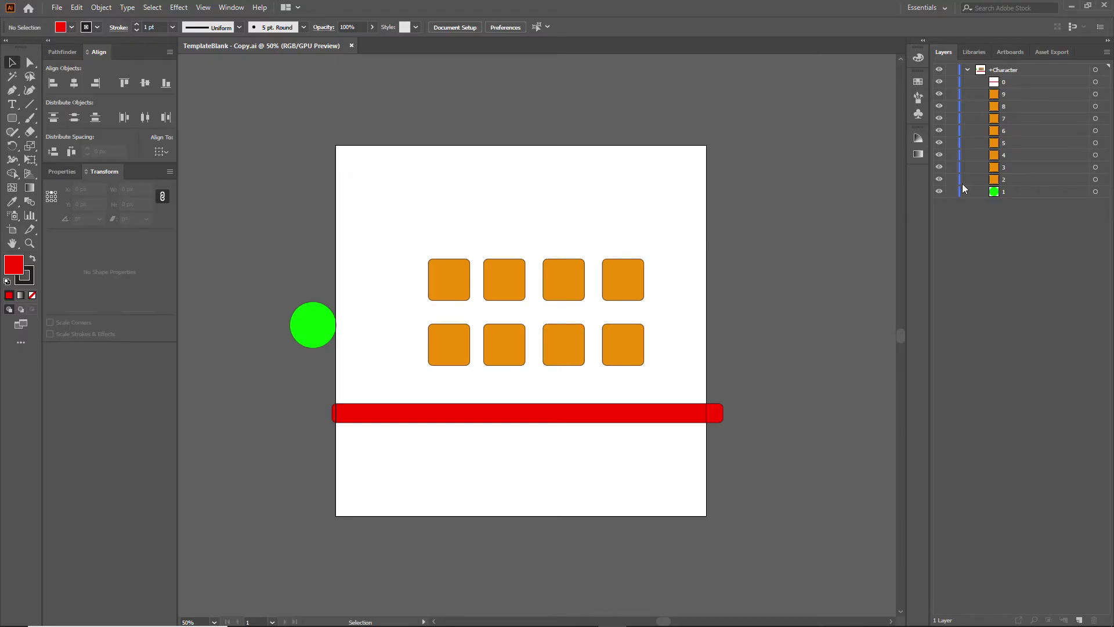
# - Switch to Illustrator and try renaming the green circle's layer with a plus prefix as +1
pyautogui.doubleClick(1002, 192)
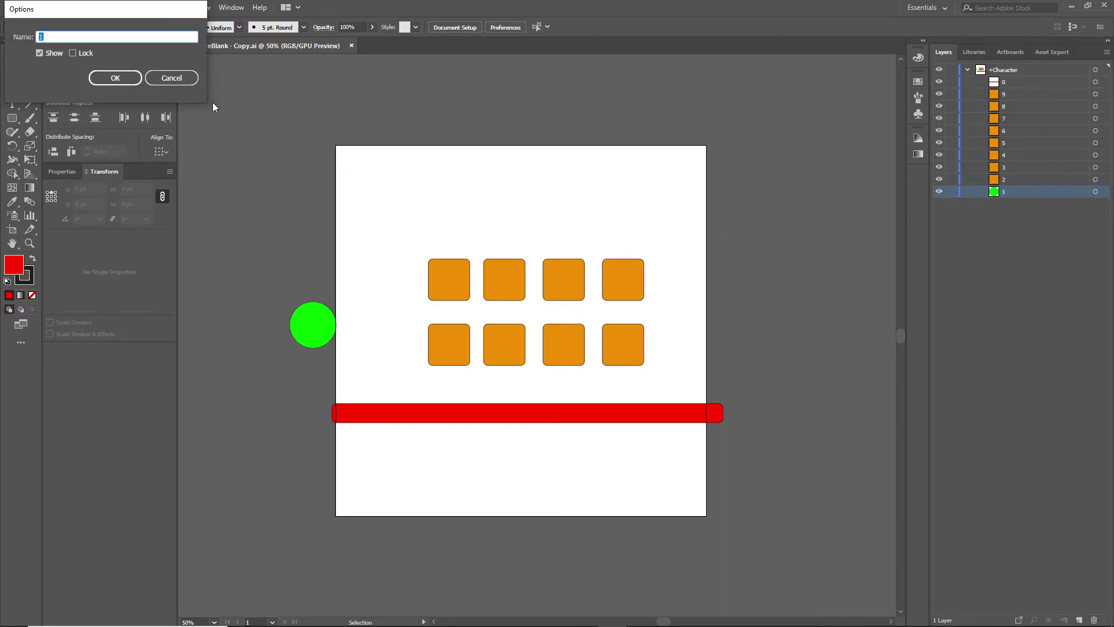
pyautogui.click(171, 78)
pyautogui.doubleClick(1004, 192)
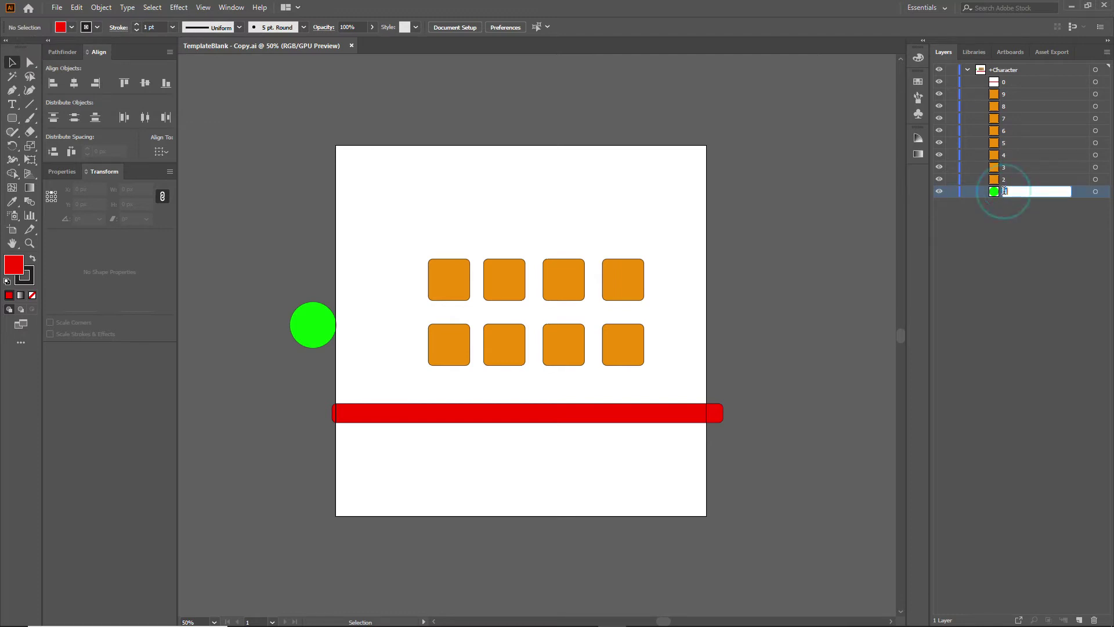
pyautogui.click(1020, 191)
pyautogui.write('+')
pyautogui.click(1005, 180)
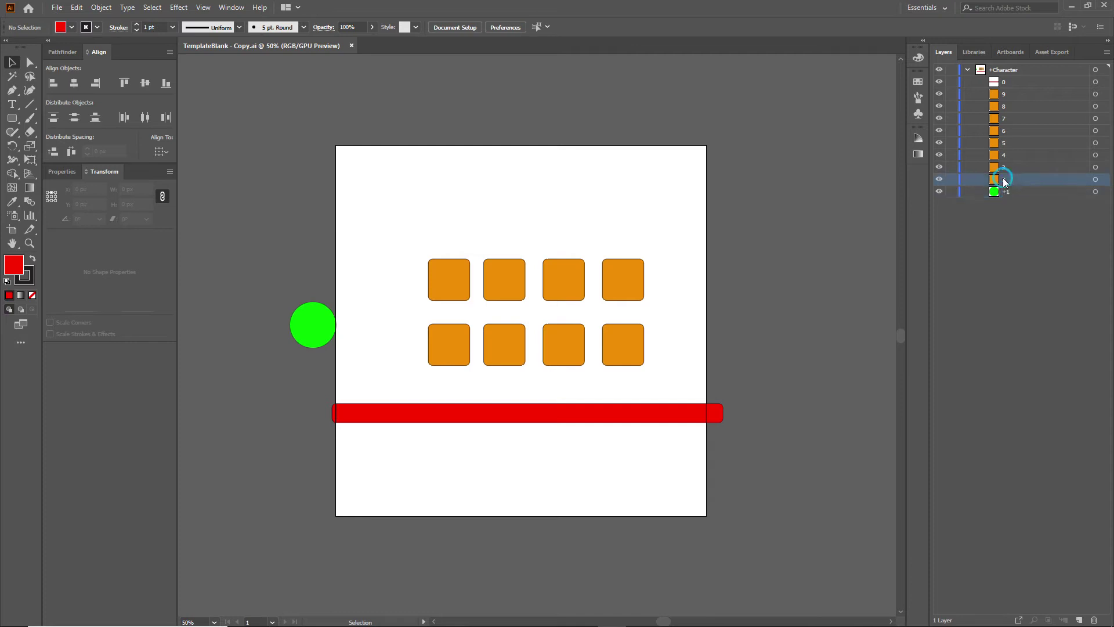
pyautogui.click(189, 80)
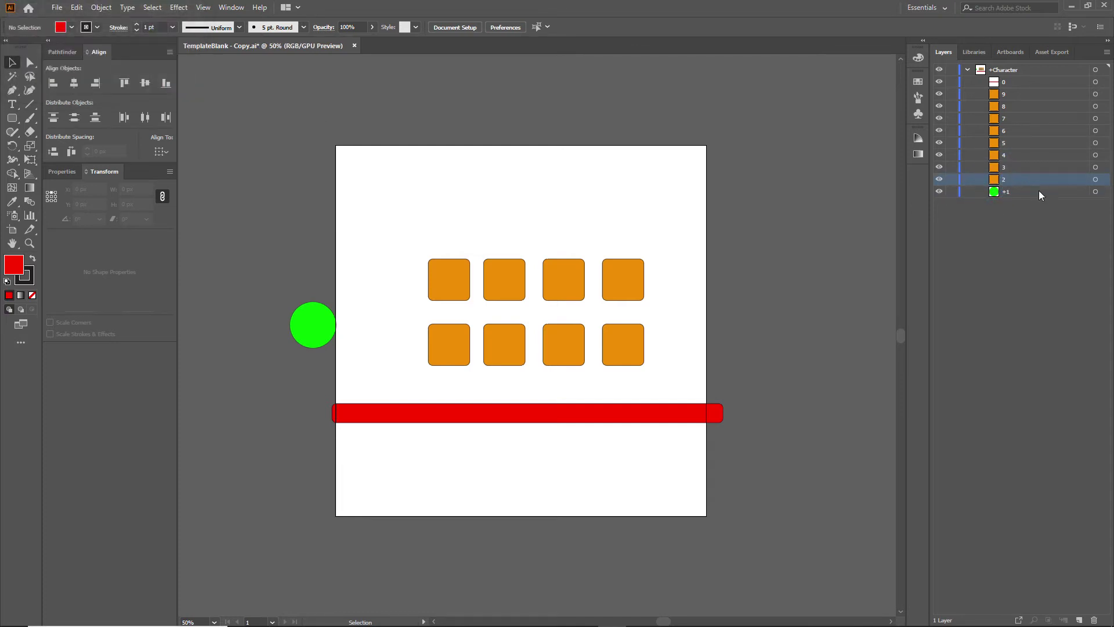
# - Try renaming orange rectangle layer 2 as +2 and undo the rename
pyautogui.doubleClick(1002, 180)
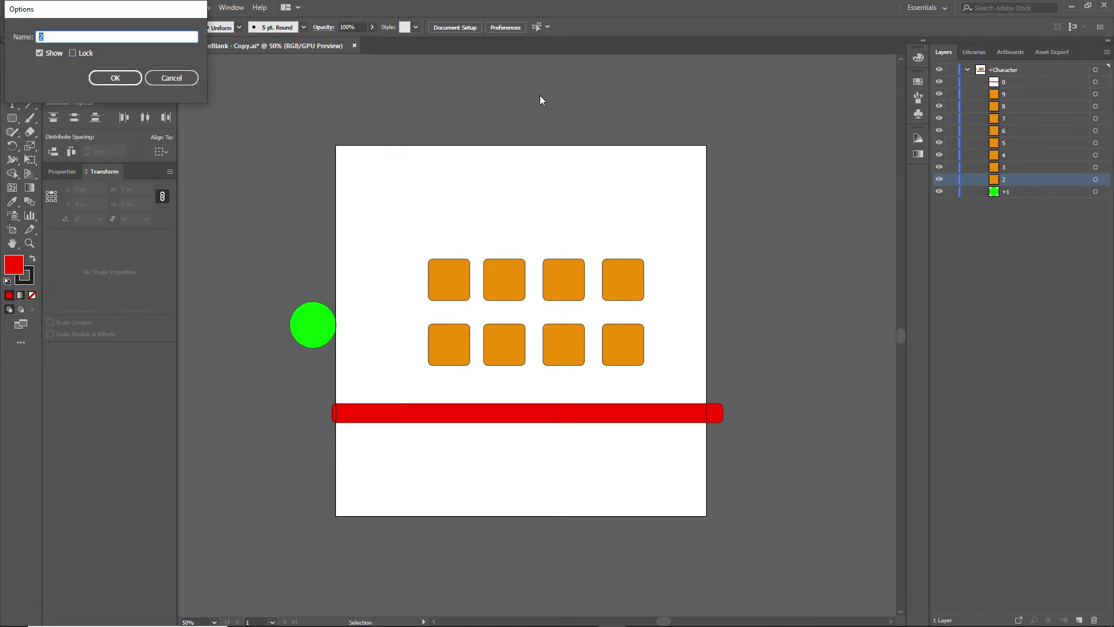
pyautogui.click(40, 35)
pyautogui.click(115, 78)
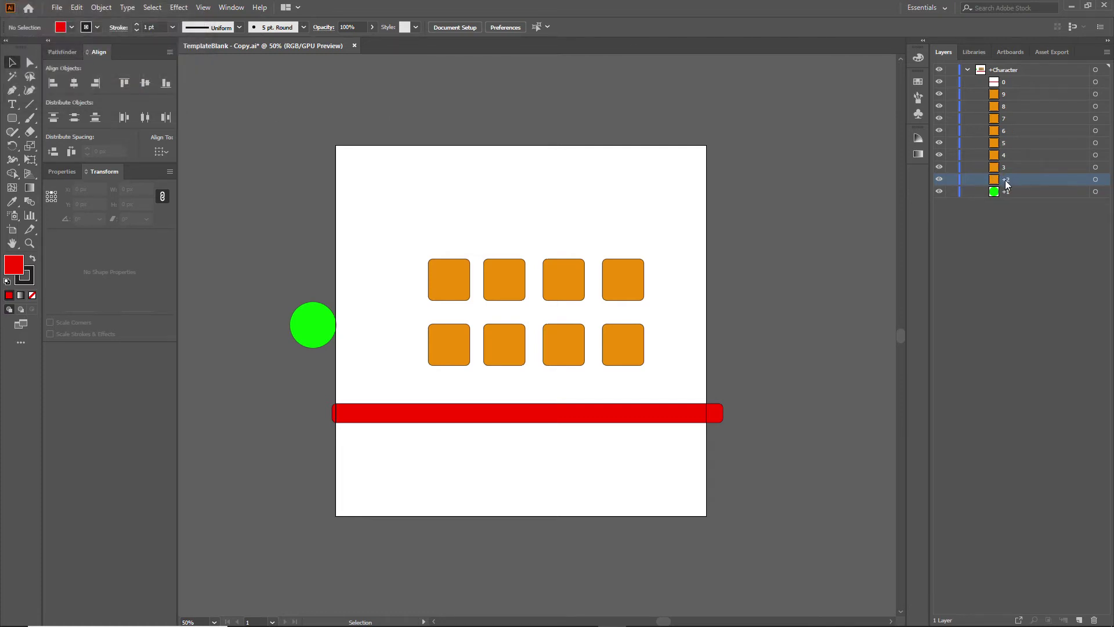
pyautogui.hotkey('ctrl', 'z')
pyautogui.click(1006, 223)
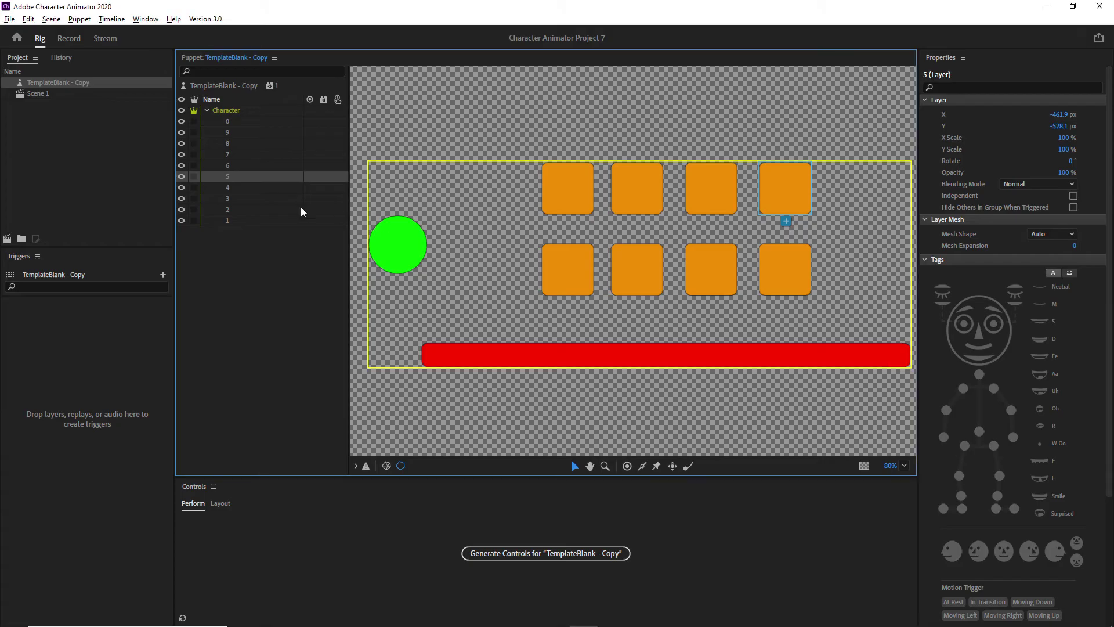
# - Make layers 0 through 9 under Character independent from the rest of the puppet, including the ball's layer 1
pyautogui.click(192, 122)
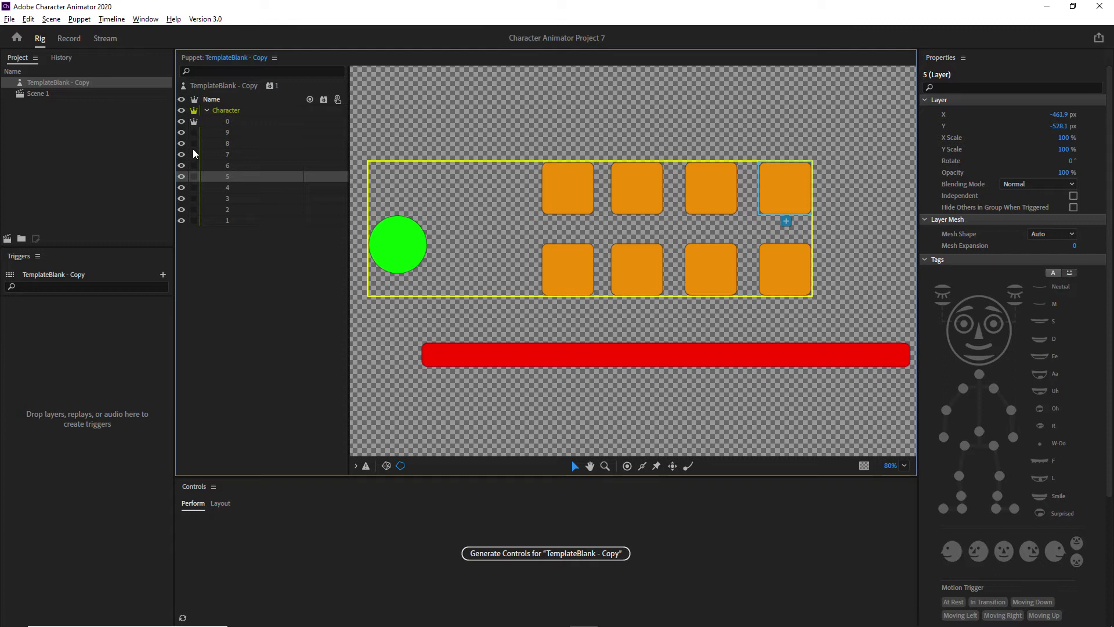
pyautogui.click(192, 132)
pyautogui.click(193, 145)
pyautogui.click(194, 166)
pyautogui.click(194, 177)
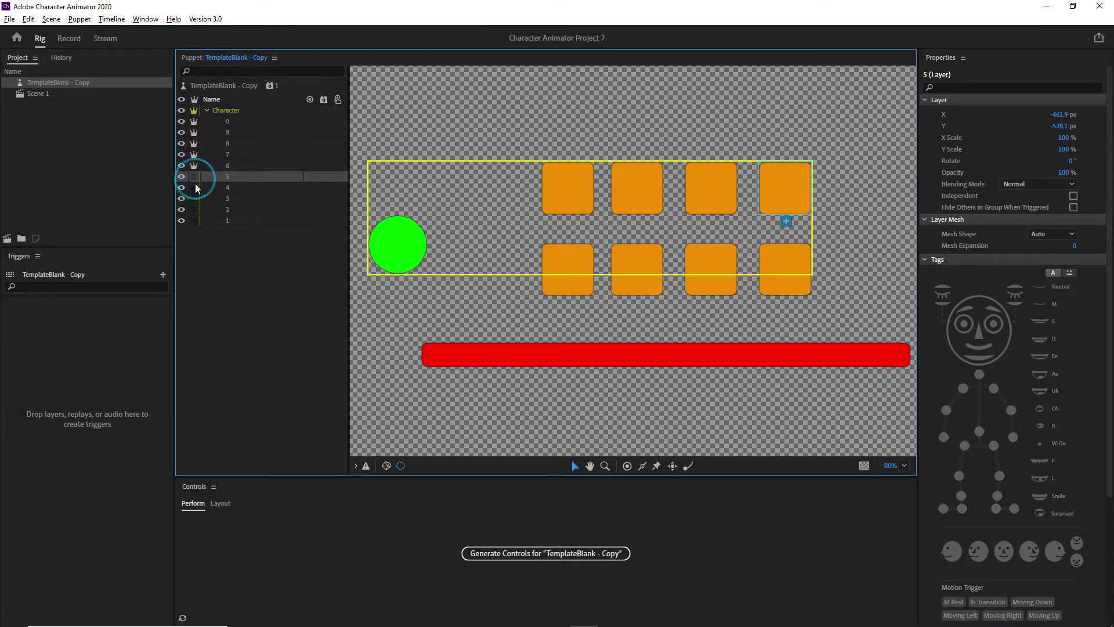
pyautogui.click(194, 187)
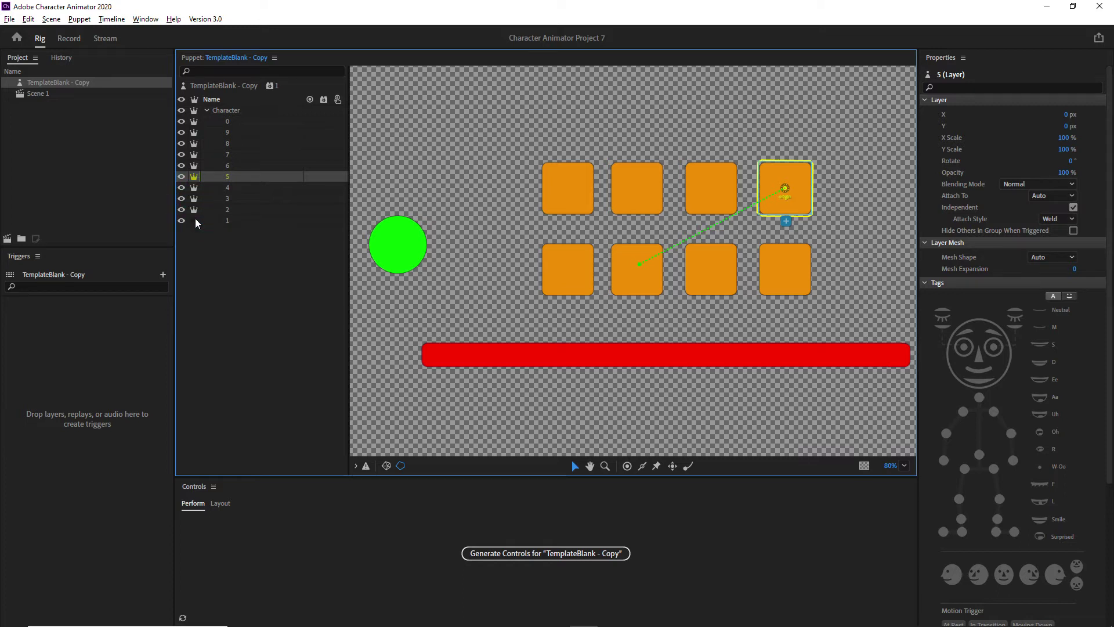
pyautogui.click(220, 264)
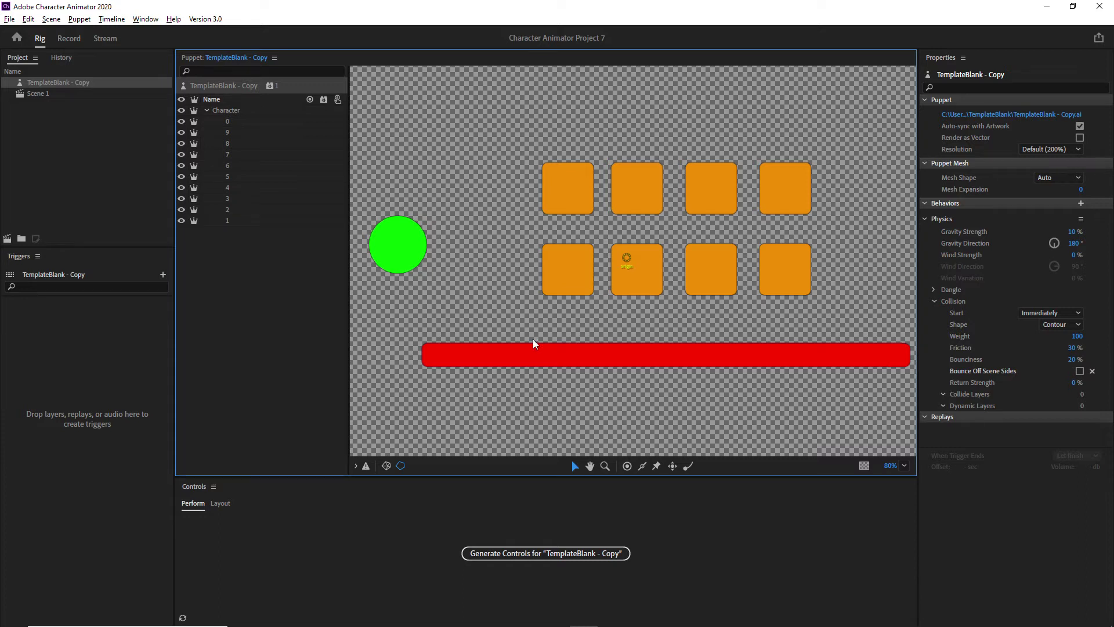
# - Browse the body, face, mouth and view tags for the red plank on layer 0 and tag it as Collide
pyautogui.click(552, 354)
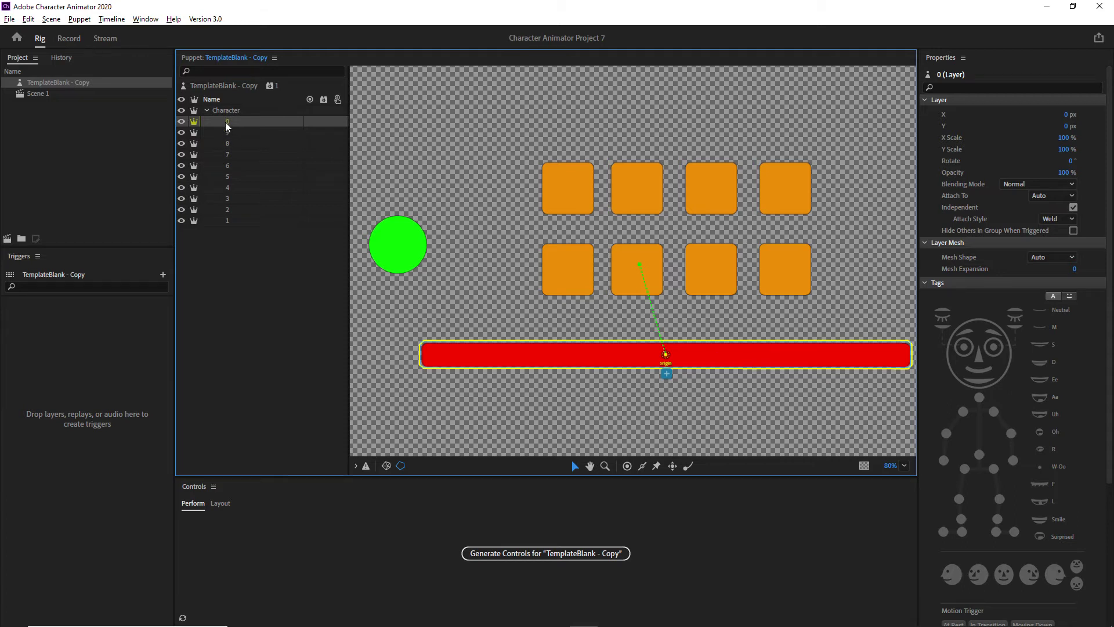
pyautogui.click(667, 373)
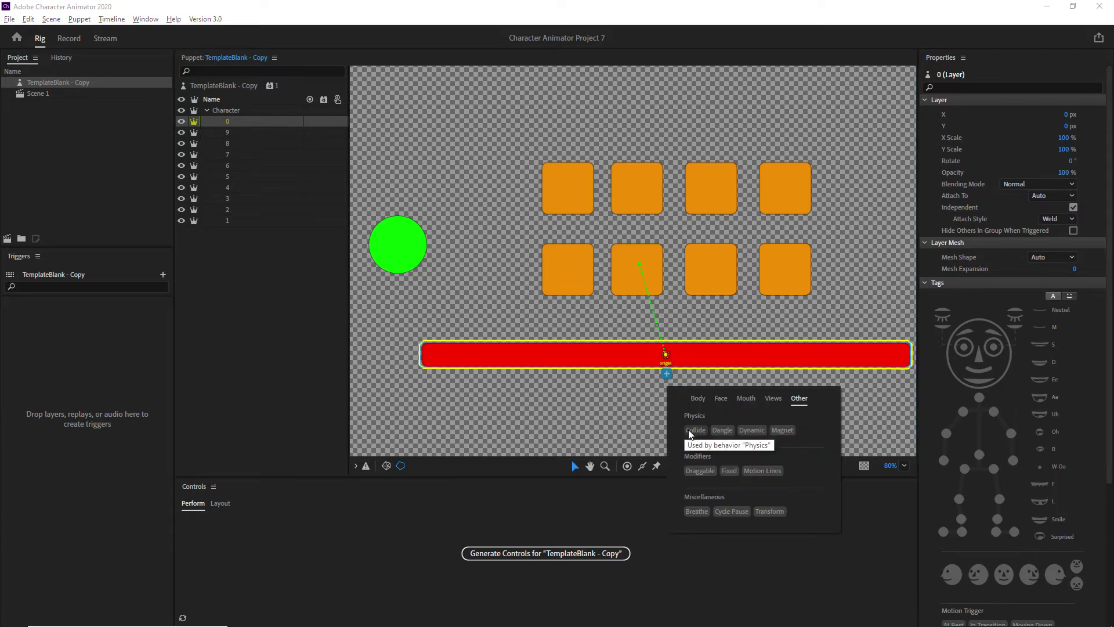
pyautogui.click(698, 399)
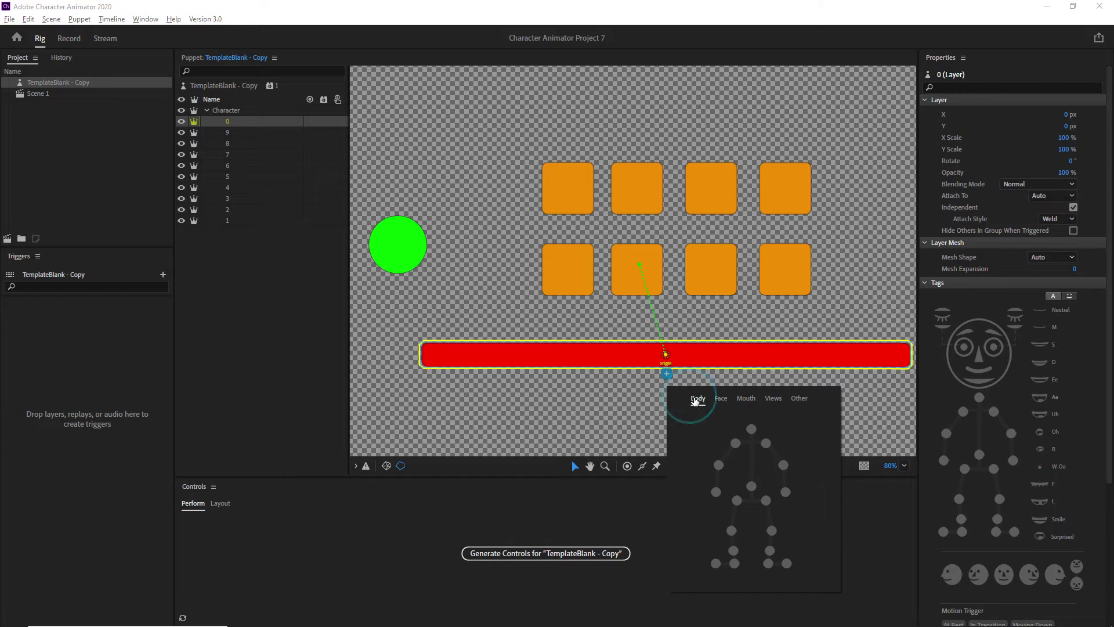
pyautogui.click(720, 398)
pyautogui.click(744, 402)
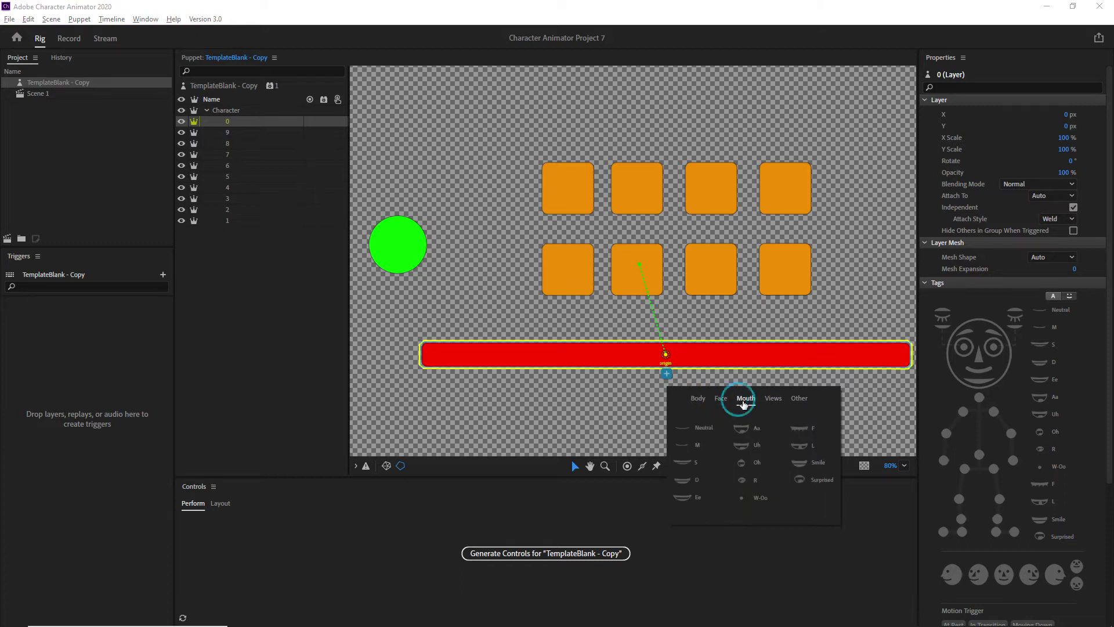
pyautogui.click(772, 401)
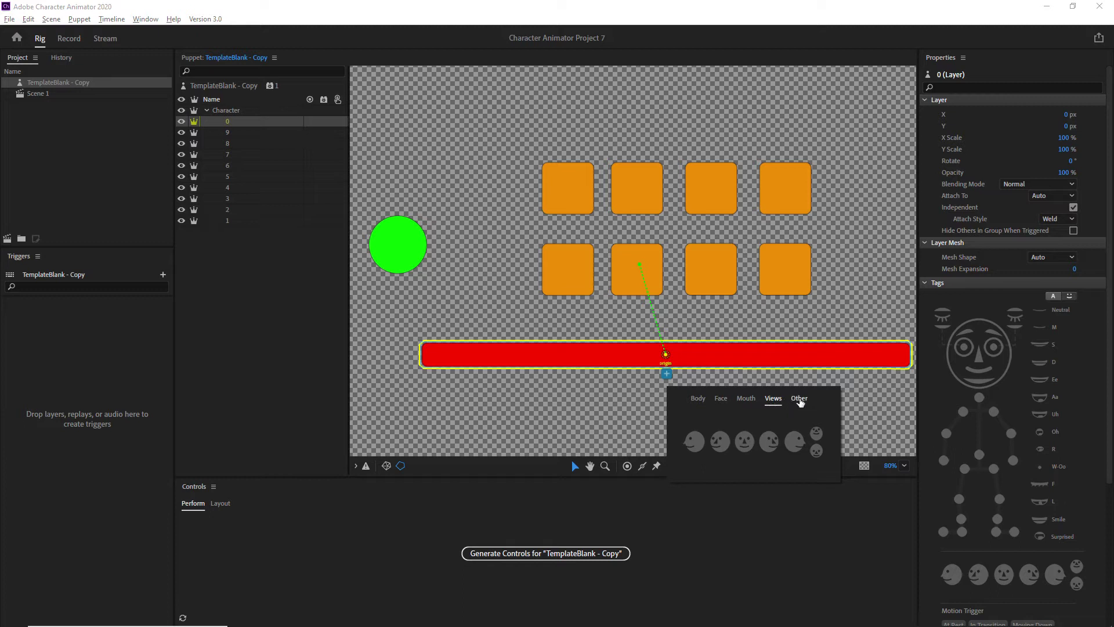
pyautogui.click(799, 400)
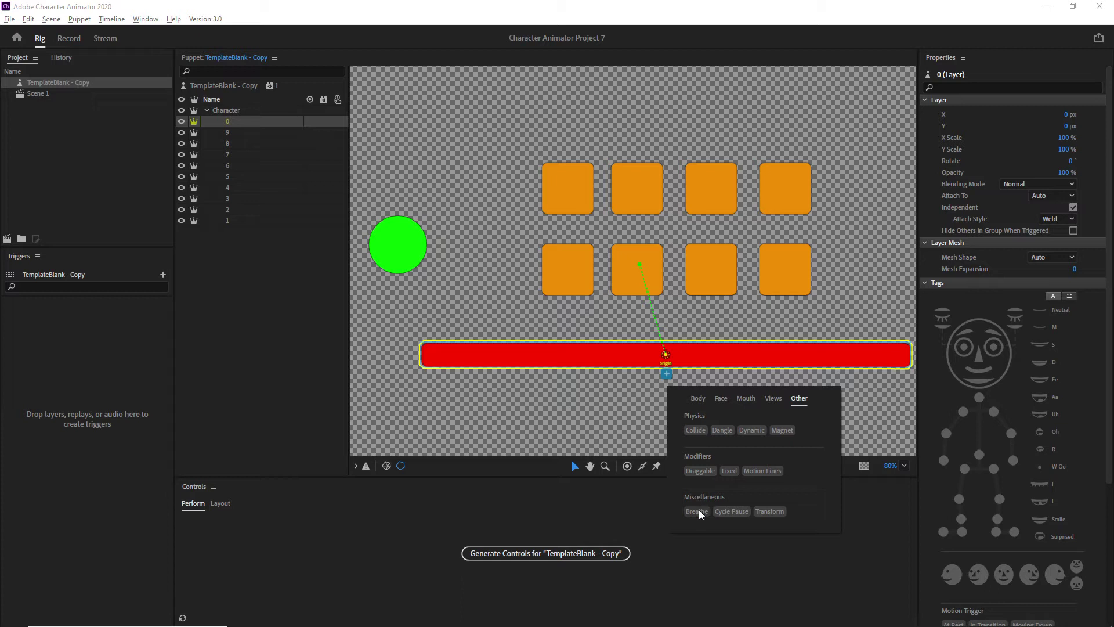
pyautogui.click(696, 430)
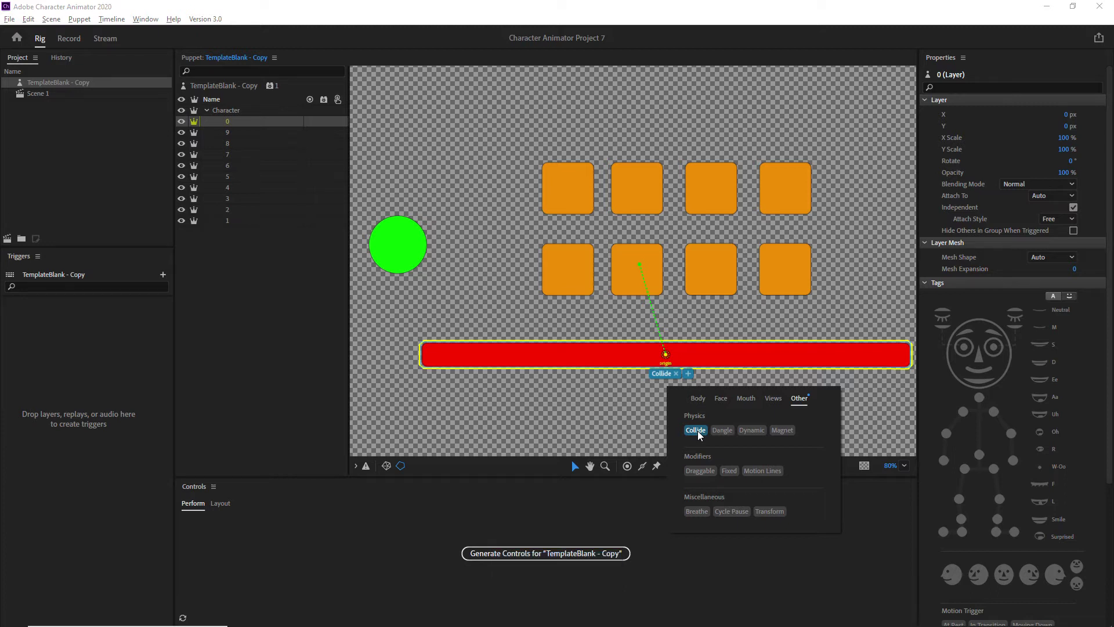
pyautogui.click(807, 297)
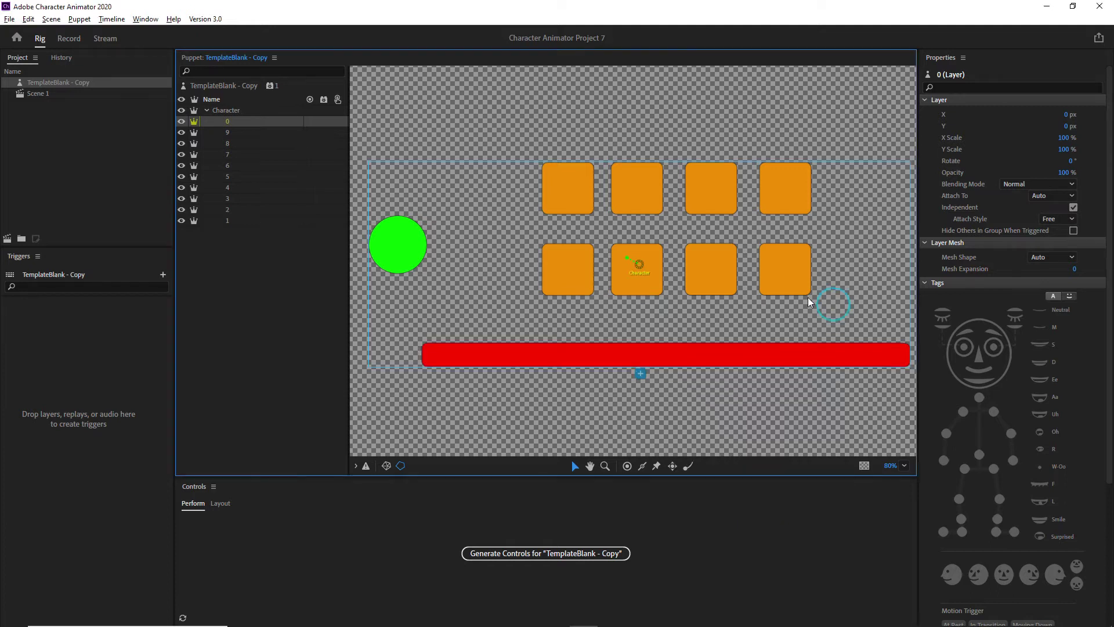
pyautogui.click(577, 200)
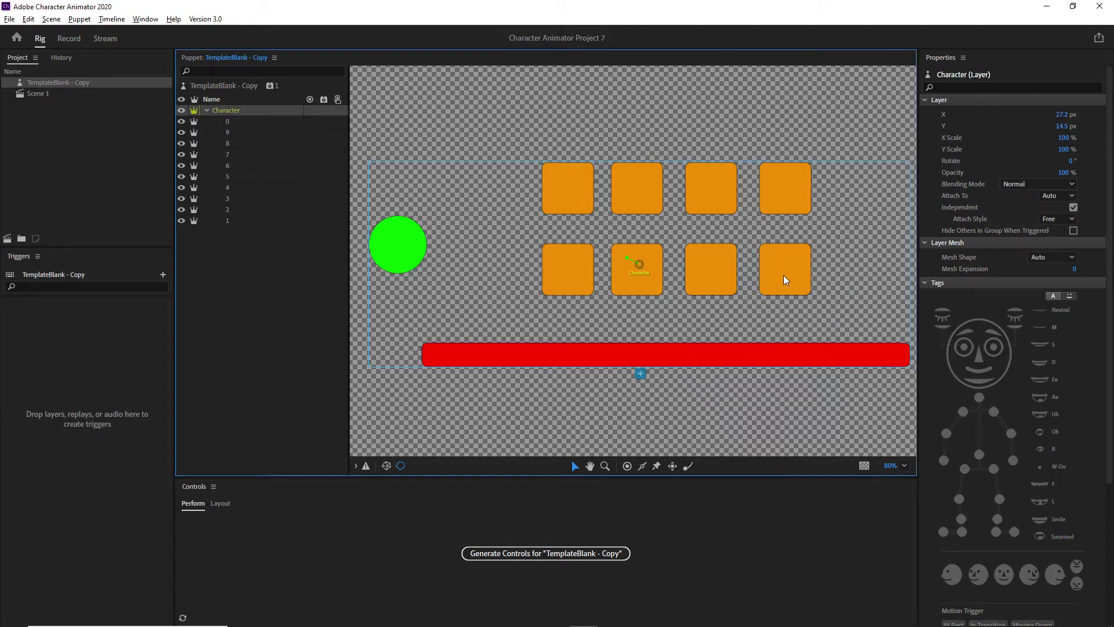
pyautogui.click(639, 103)
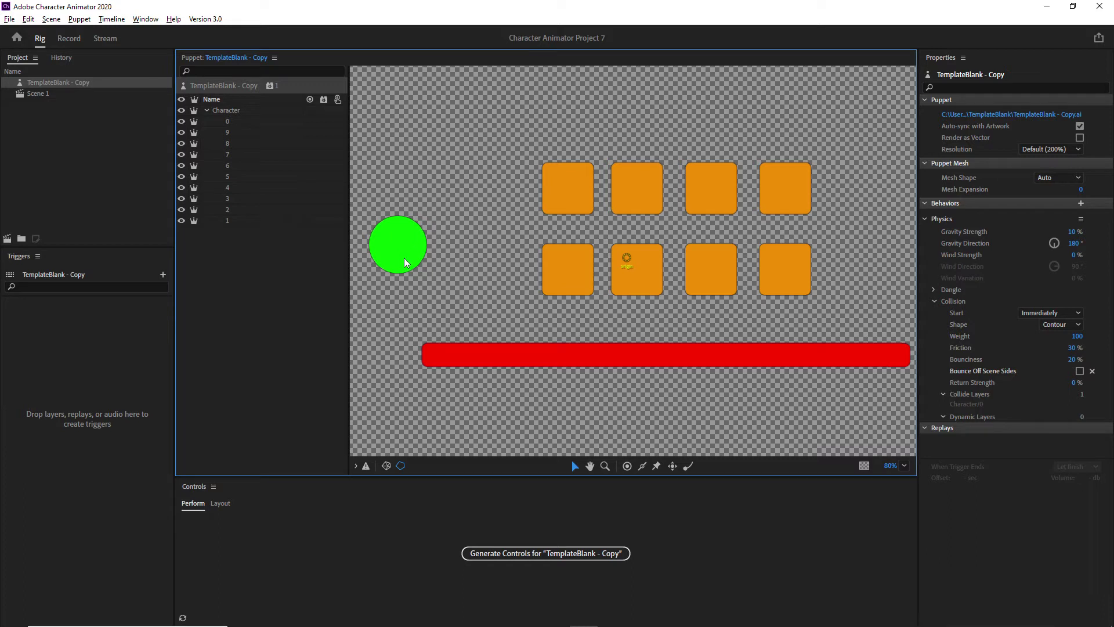
# - Tag the first orange square in the lower row, layer 9, as Collide and Dynamic
pyautogui.click(231, 219)
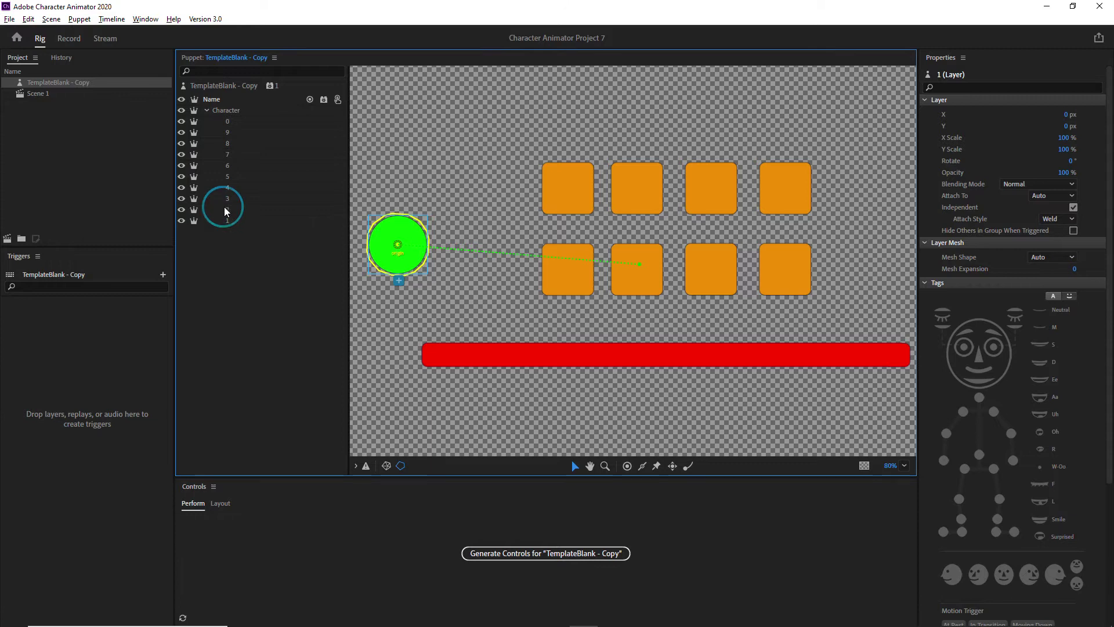
pyautogui.press('Escape')
pyautogui.click(568, 273)
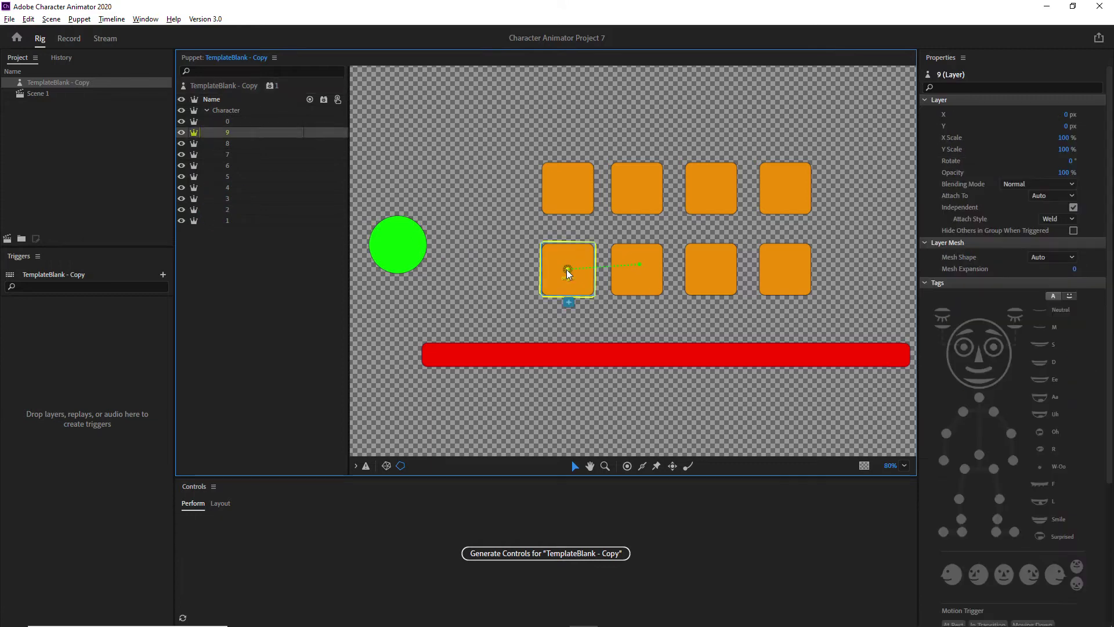
pyautogui.click(569, 302)
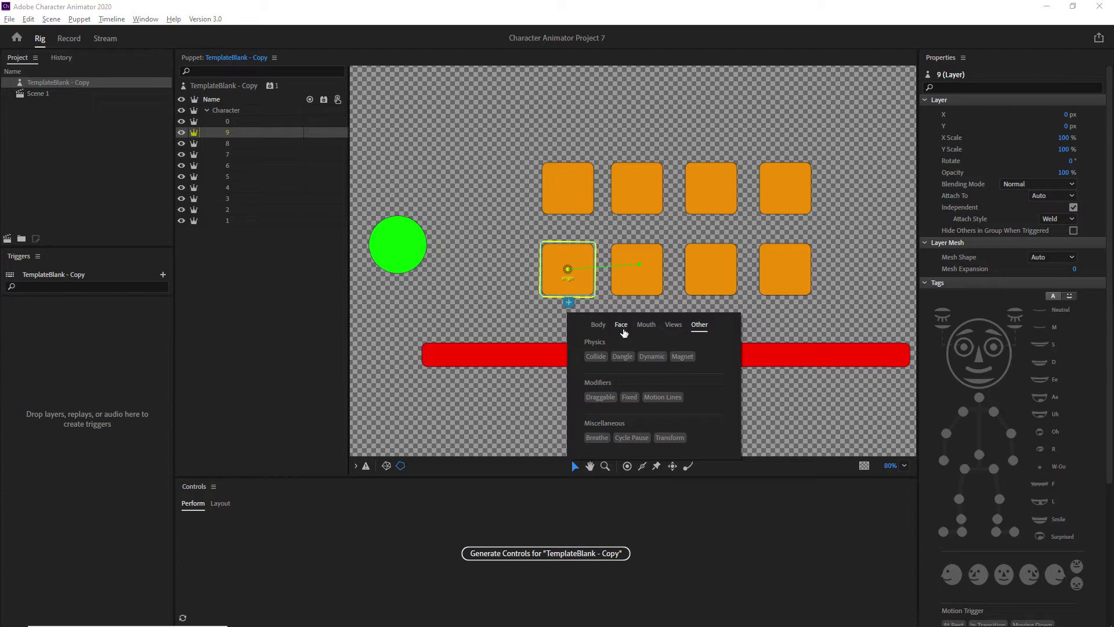
pyautogui.click(652, 356)
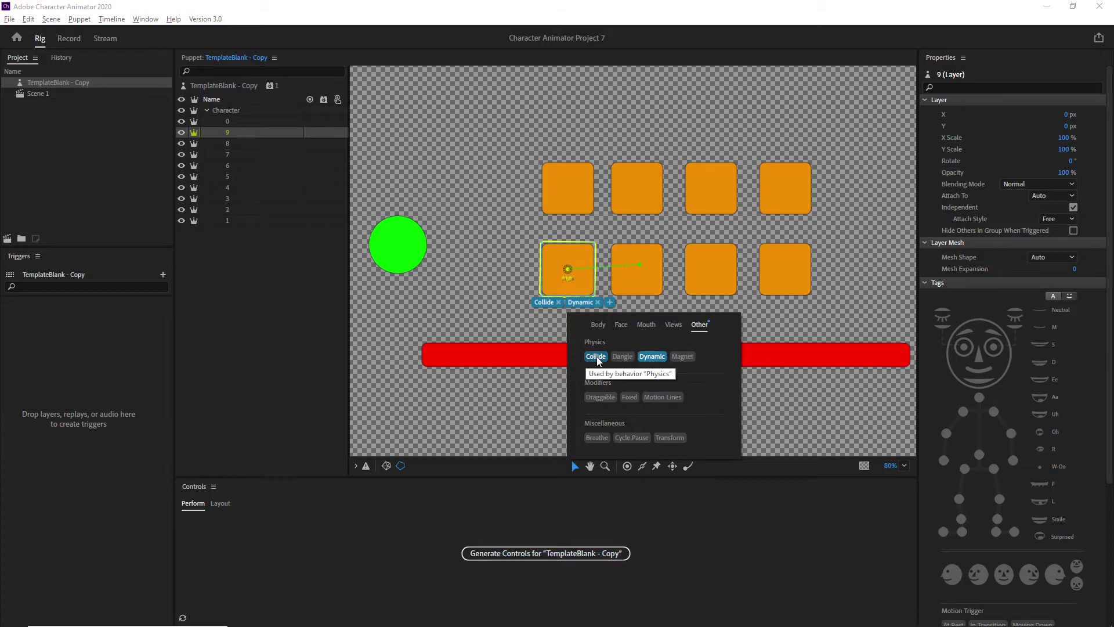
# - Apply the Collide and Dynamic physics tags to layer 8, the second orange square in the lower row
pyautogui.click(634, 286)
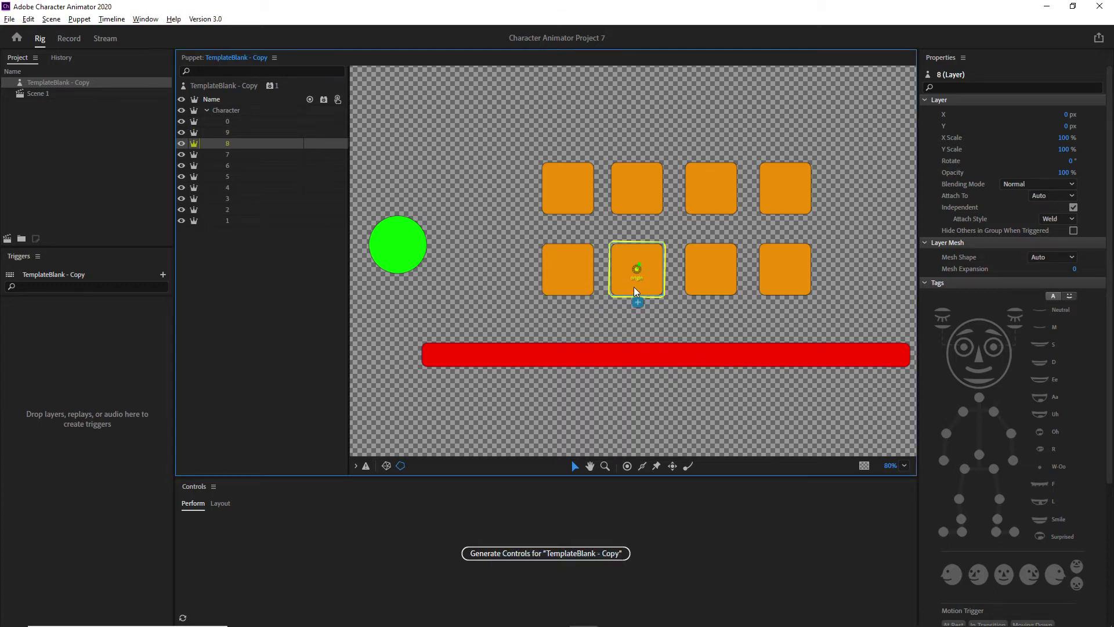
pyautogui.click(637, 303)
pyautogui.click(656, 356)
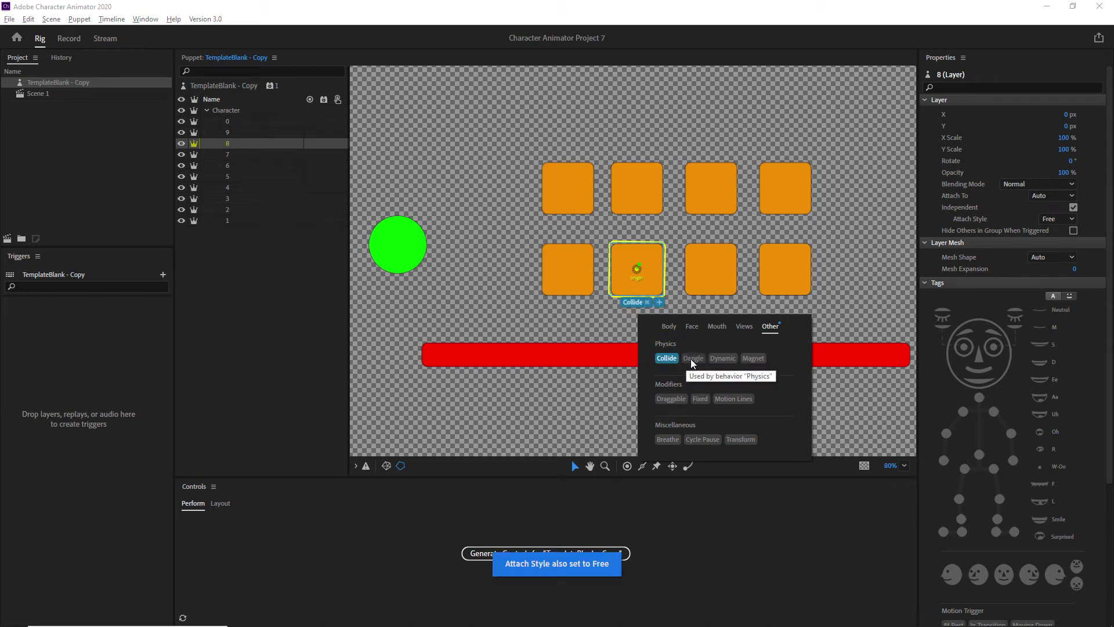
pyautogui.click(720, 358)
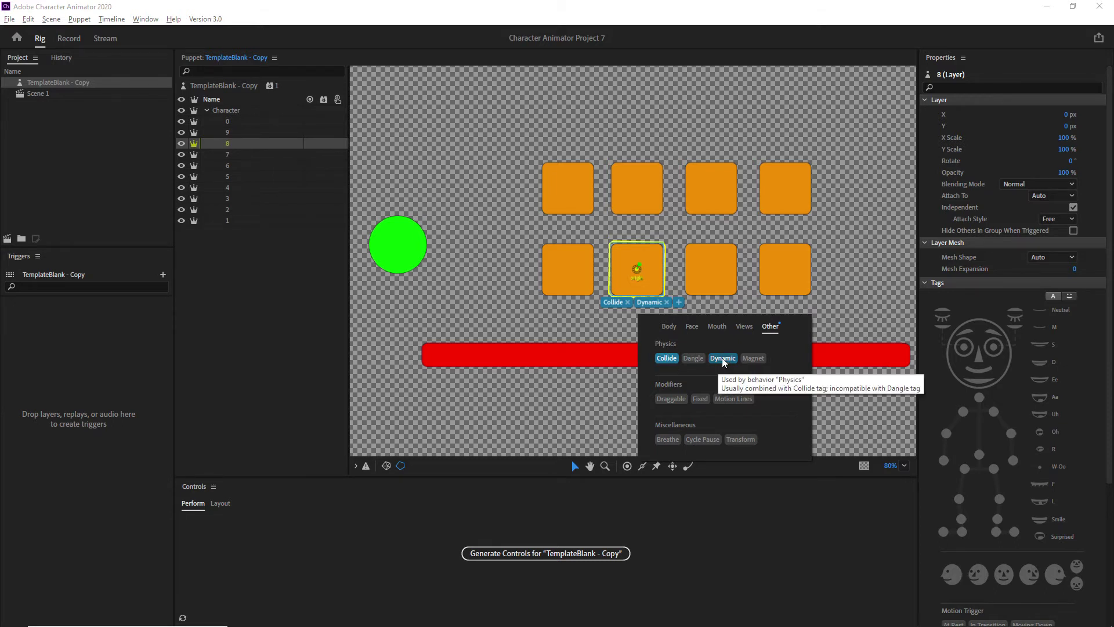
pyautogui.click(836, 311)
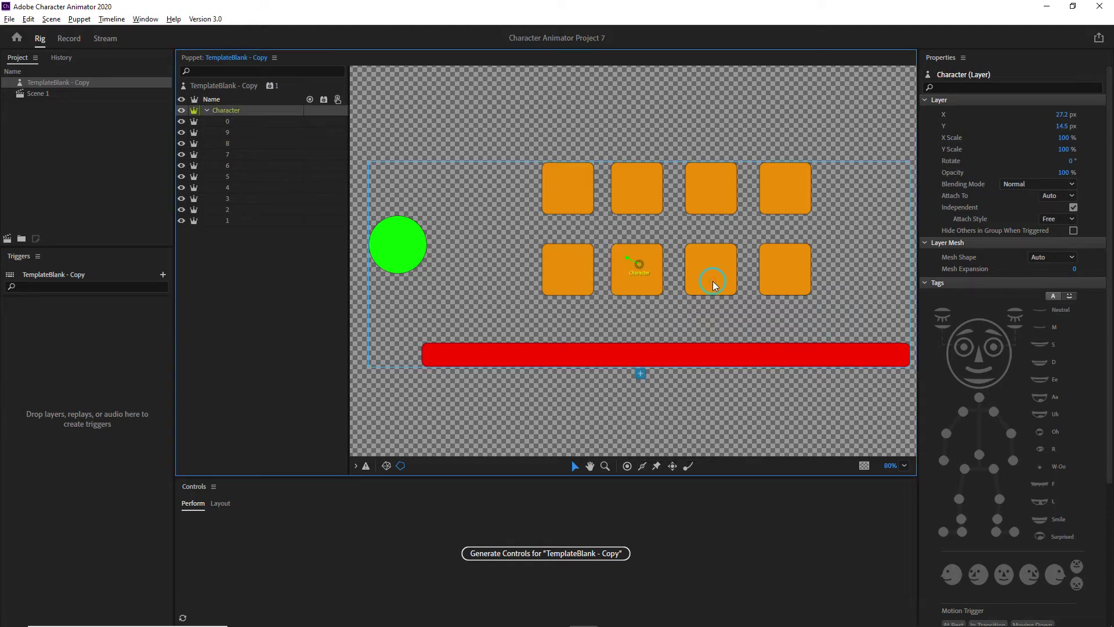
# - Tag layer 7, the third orange square in the lower row, with Collide and Dynamic
pyautogui.click(722, 379)
pyautogui.click(712, 298)
pyautogui.click(713, 286)
pyautogui.click(712, 378)
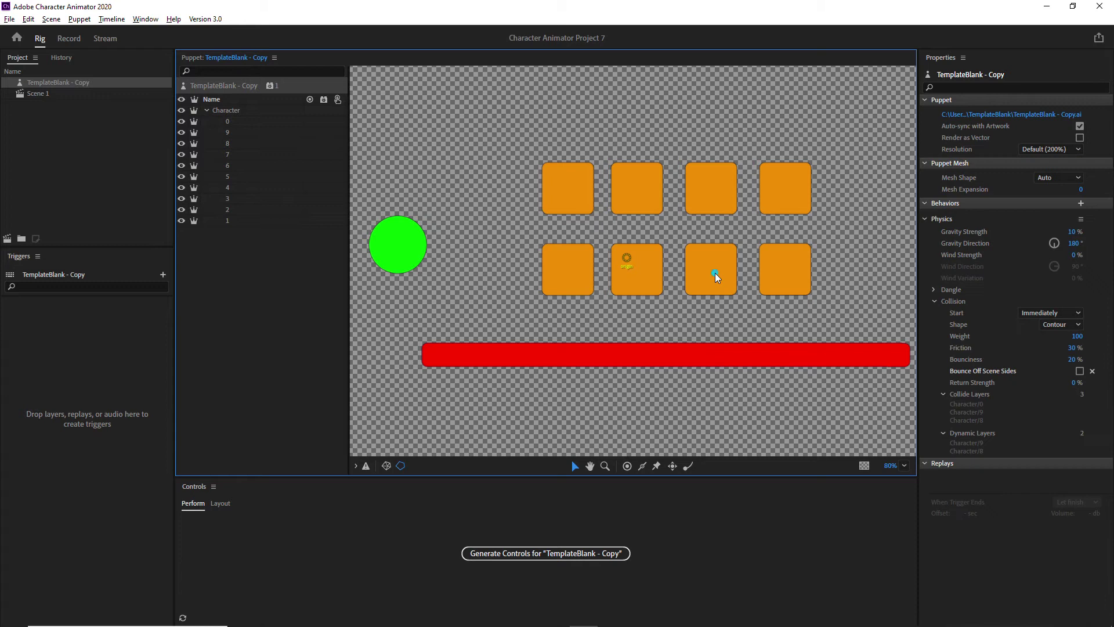
pyautogui.click(712, 282)
pyautogui.click(712, 302)
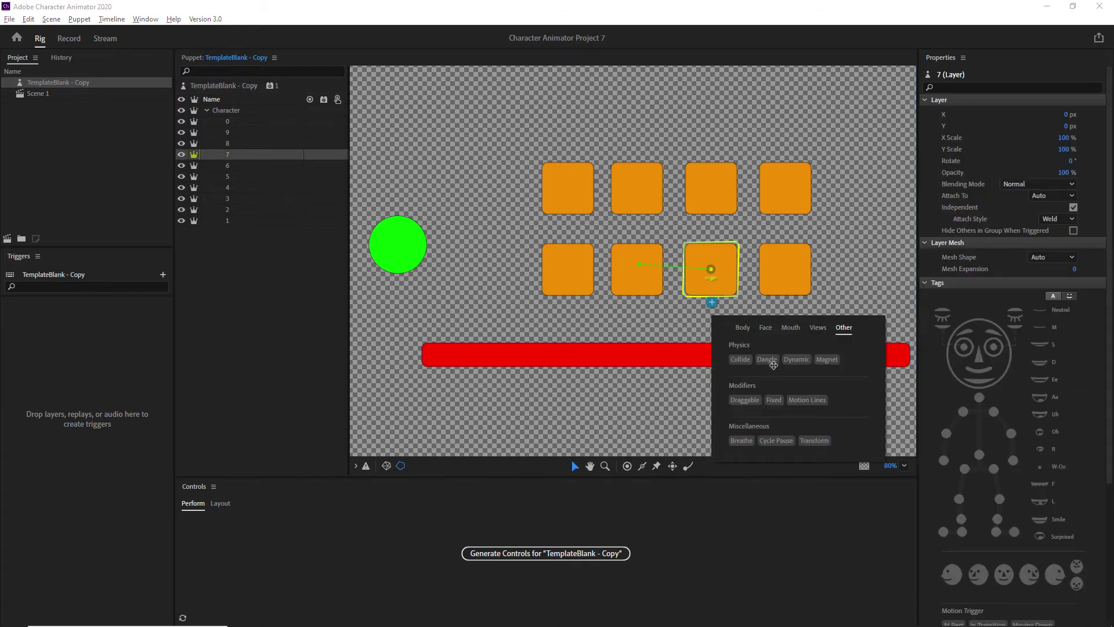
pyautogui.click(793, 360)
pyautogui.click(787, 284)
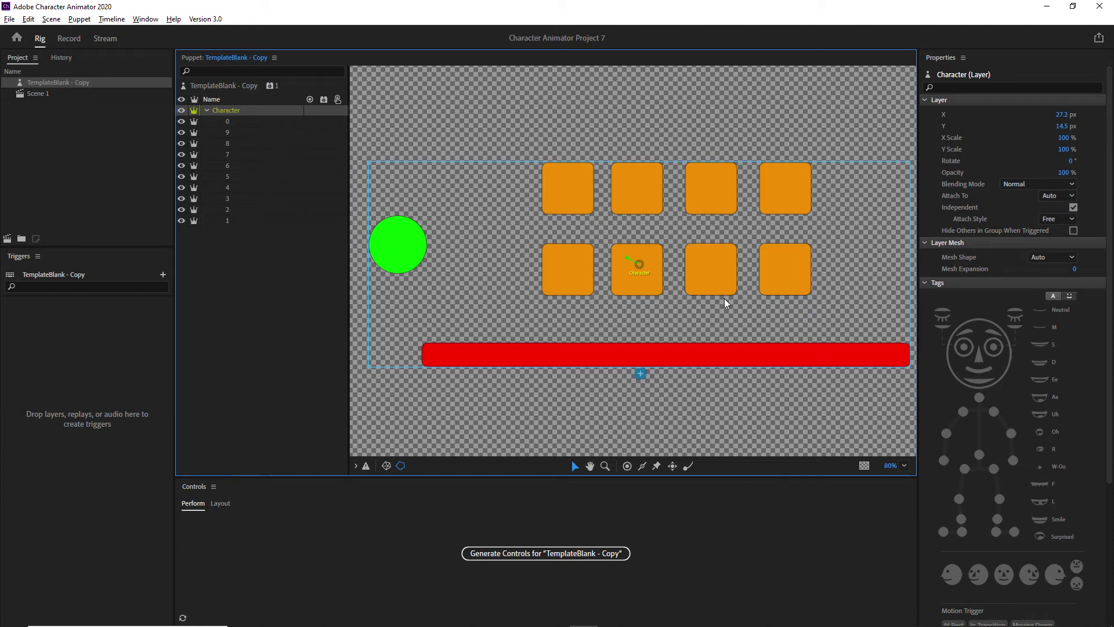
# - Check which squares layers 4, 3 and 2 hold, and tag layer 2 as Collide and Dynamic
pyautogui.click(228, 188)
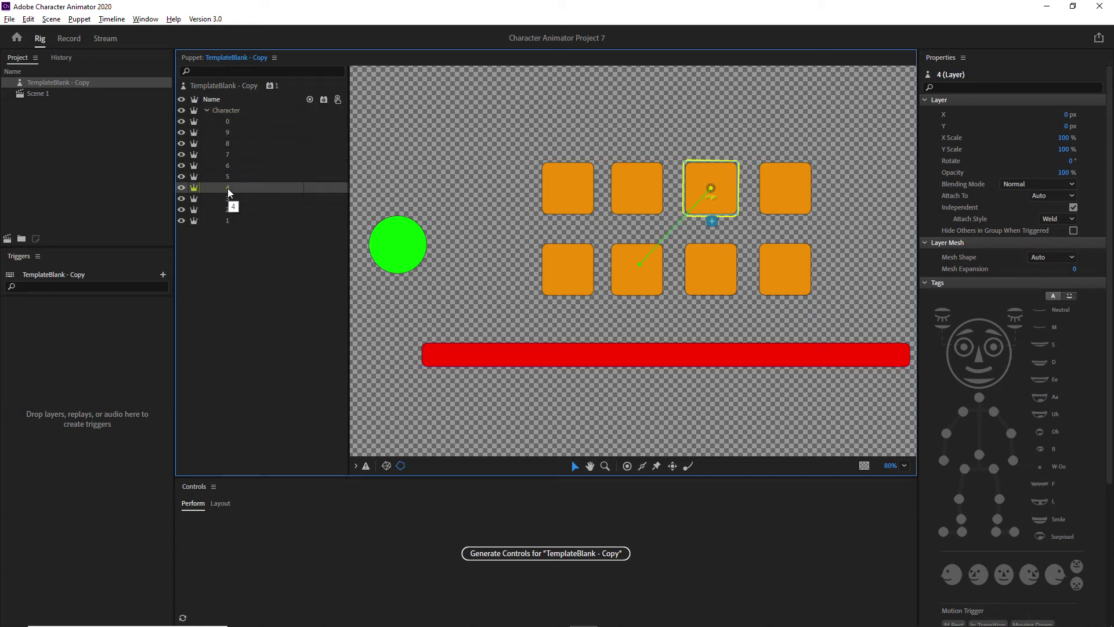
pyautogui.click(230, 210)
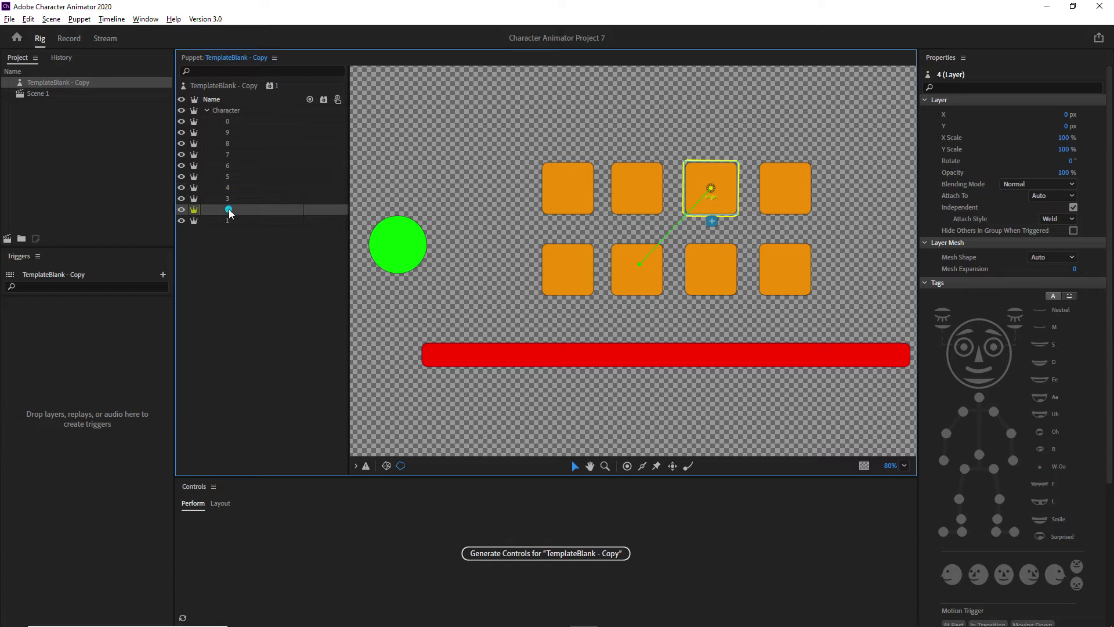
pyautogui.click(228, 200)
pyautogui.click(227, 210)
pyautogui.click(230, 221)
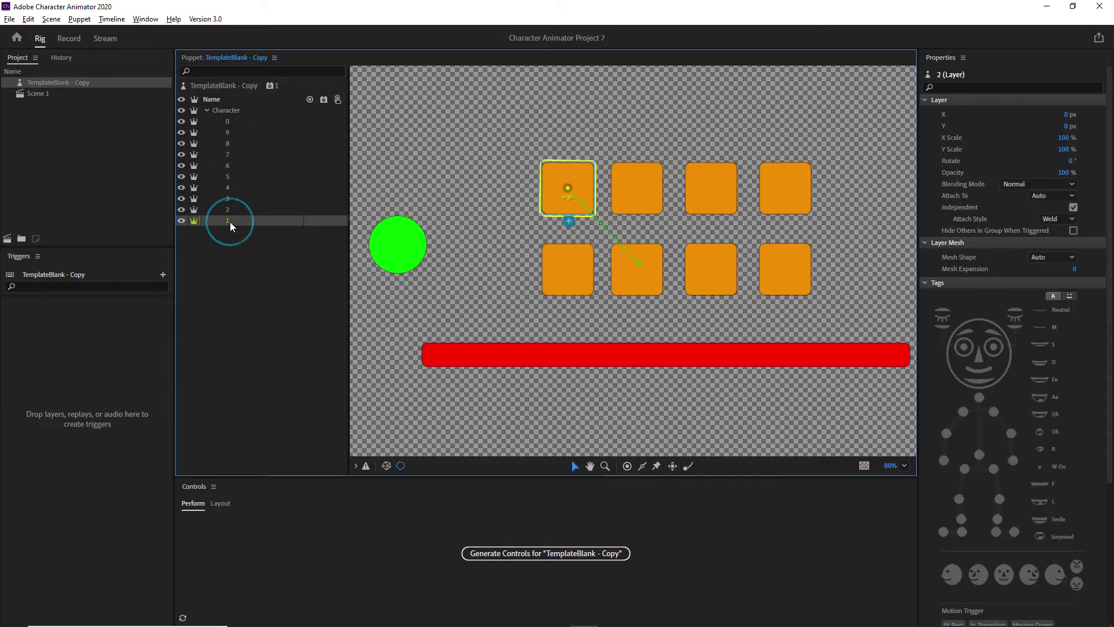
pyautogui.click(227, 209)
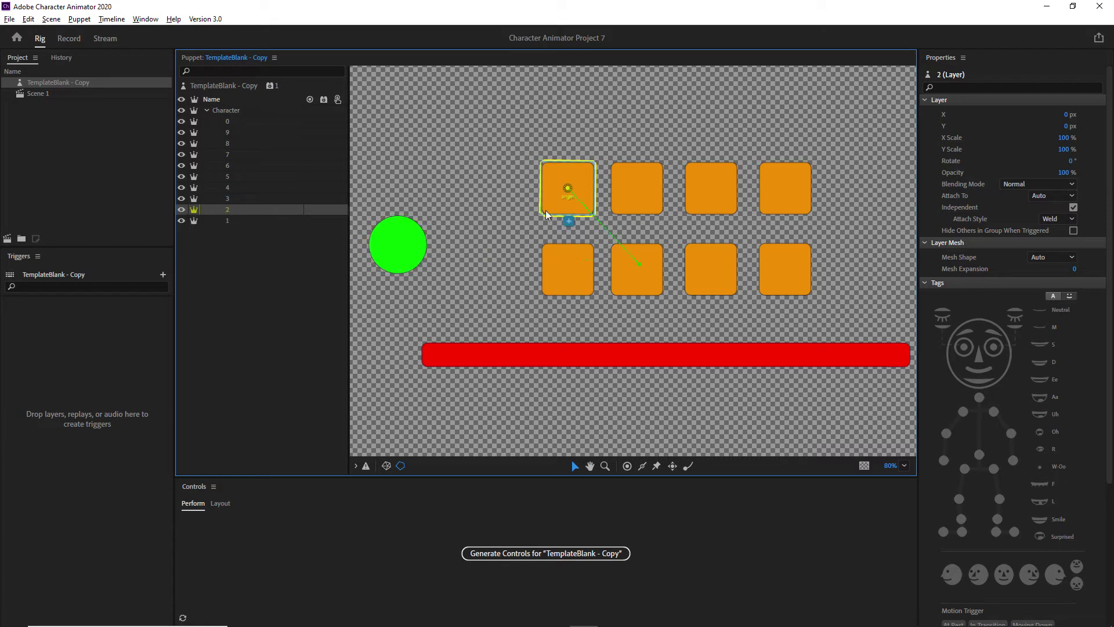
pyautogui.click(569, 221)
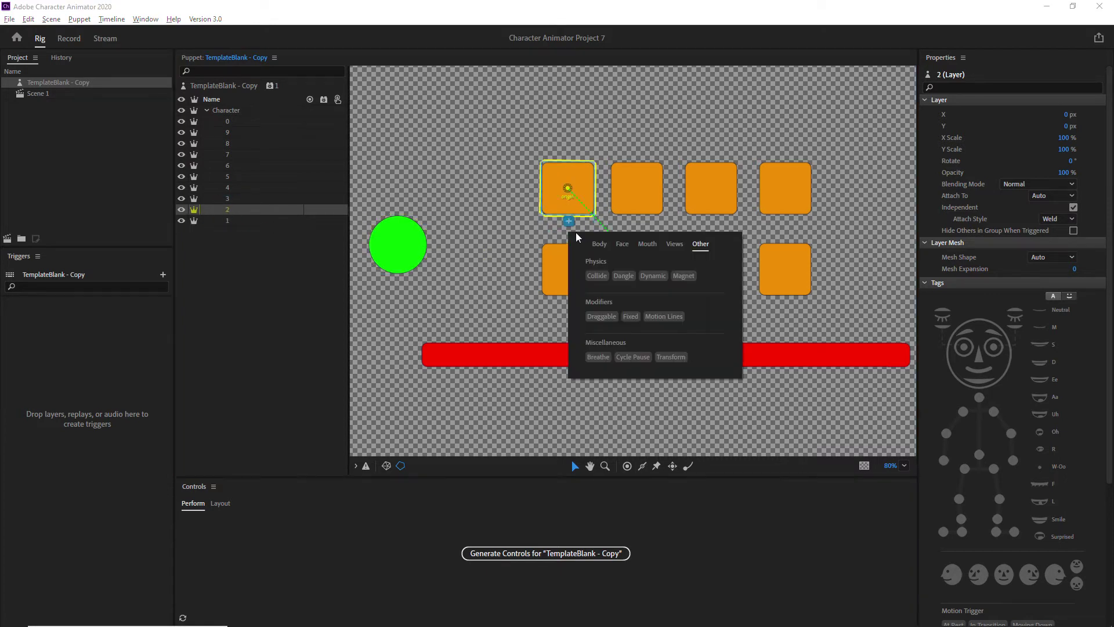
pyautogui.click(656, 275)
# - Add the Collide and Dynamic tags to layer 3, the second orange square in the upper row
pyautogui.click(231, 200)
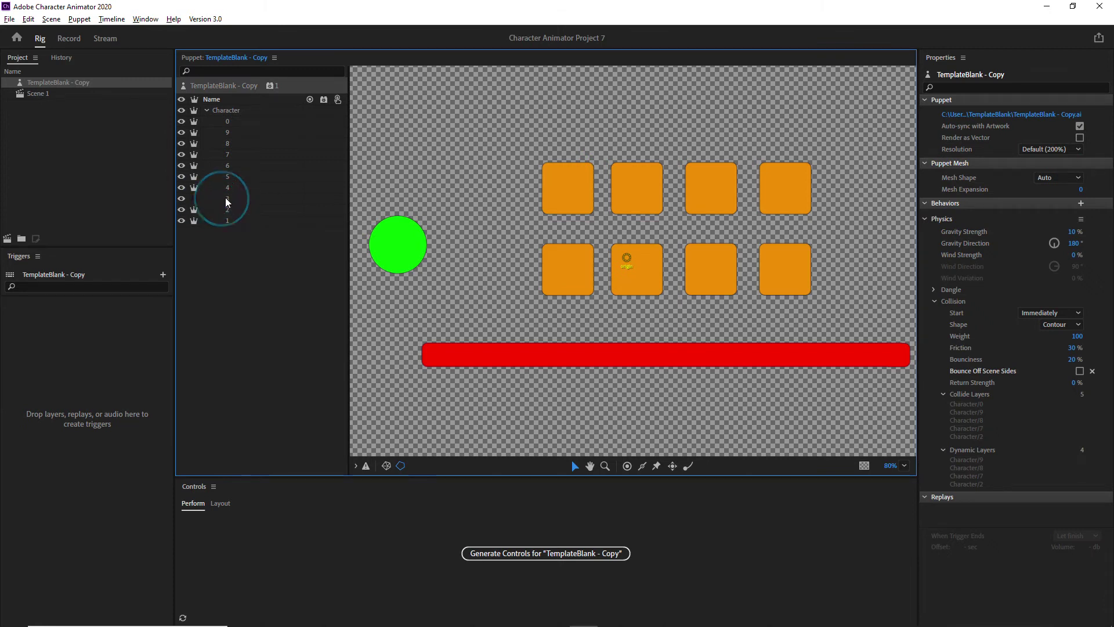
pyautogui.click(194, 201)
pyautogui.click(195, 199)
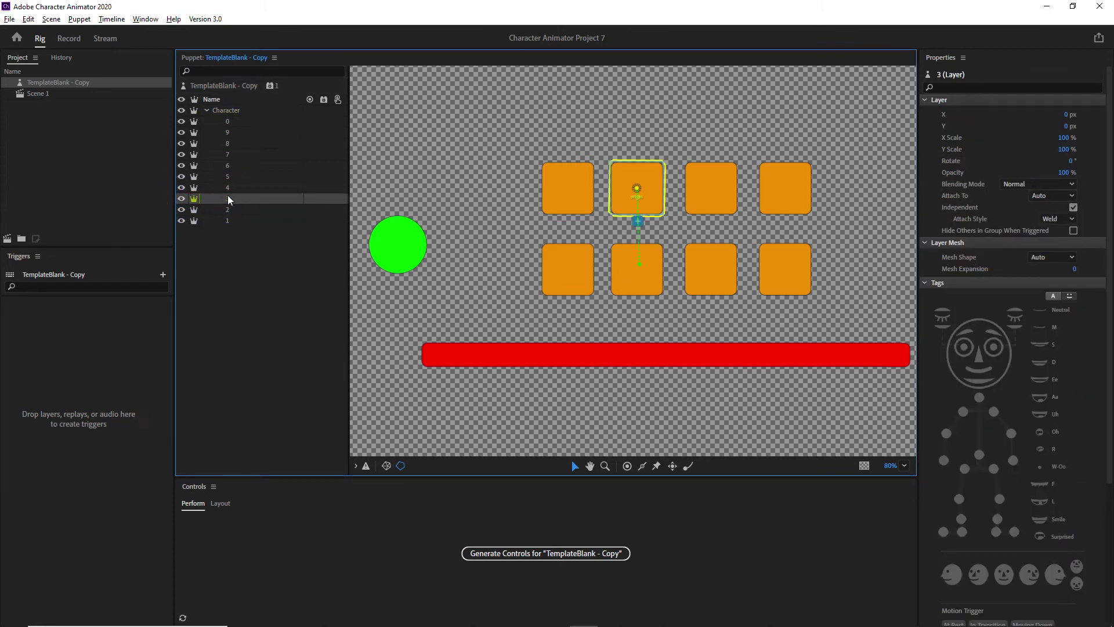
pyautogui.click(229, 197)
pyautogui.click(227, 198)
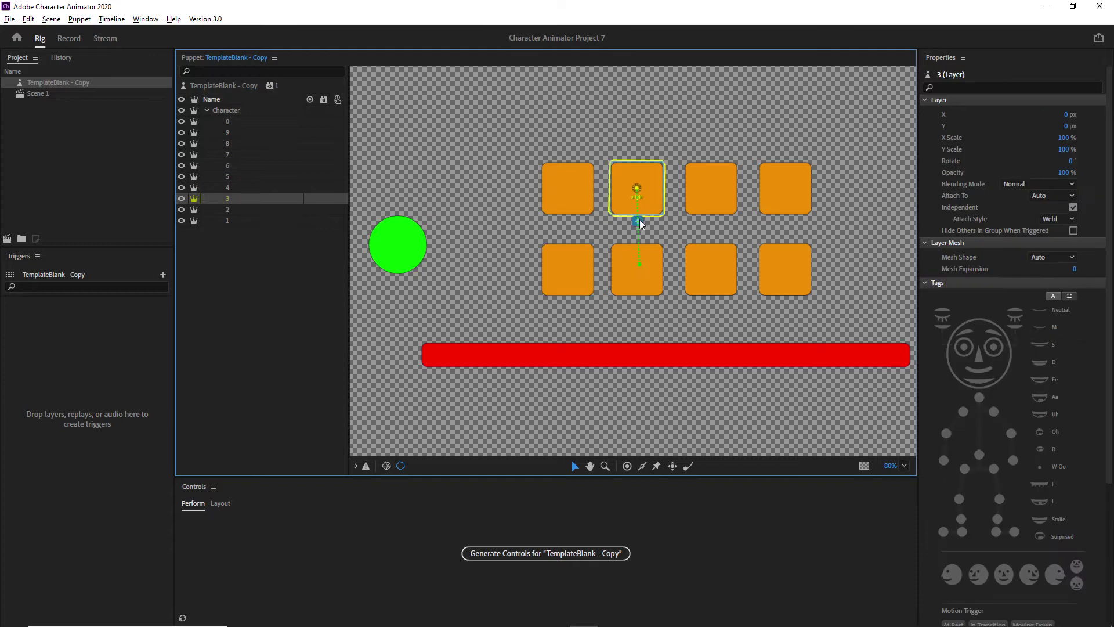
pyautogui.click(637, 221)
pyautogui.click(725, 275)
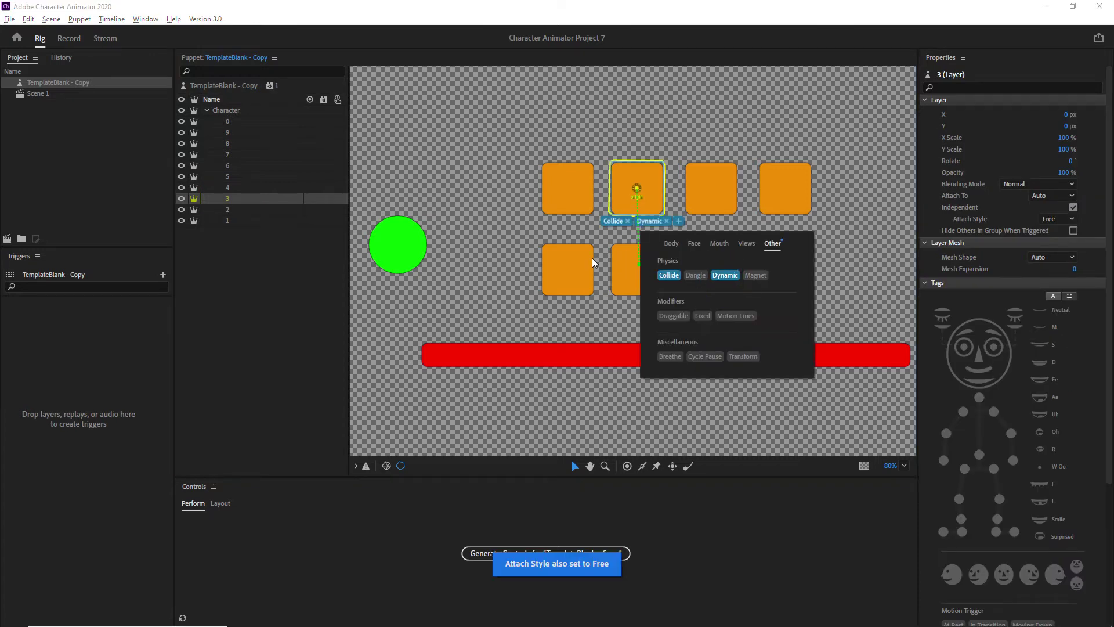
# - Tag layer 4, the third orange square in the upper row, with Collide and Dynamic
pyautogui.click(228, 189)
pyautogui.click(228, 187)
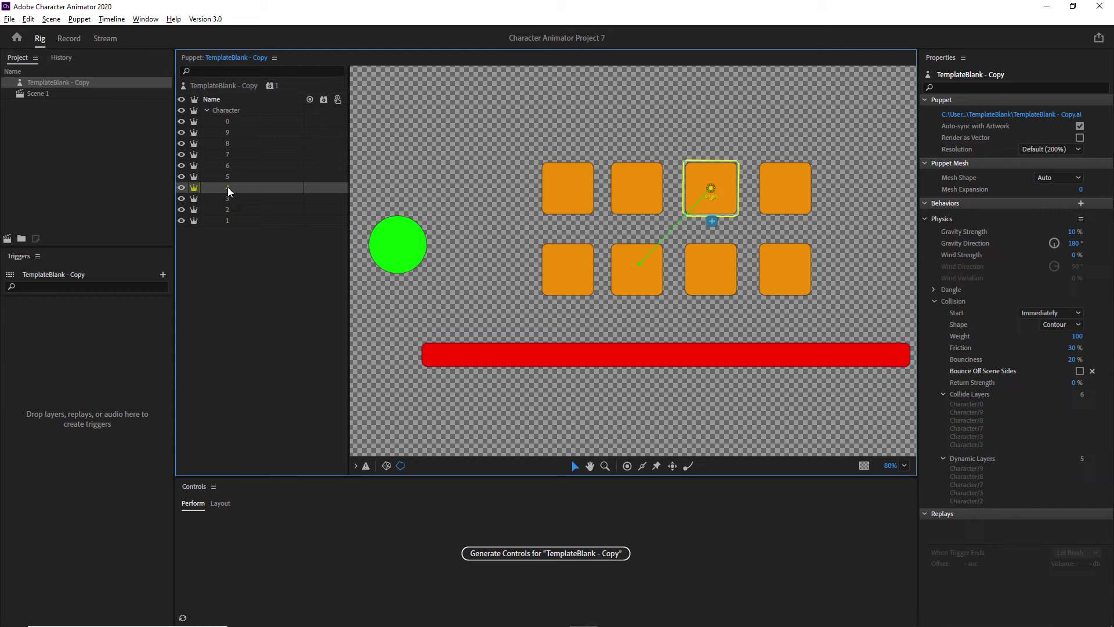
pyautogui.click(712, 222)
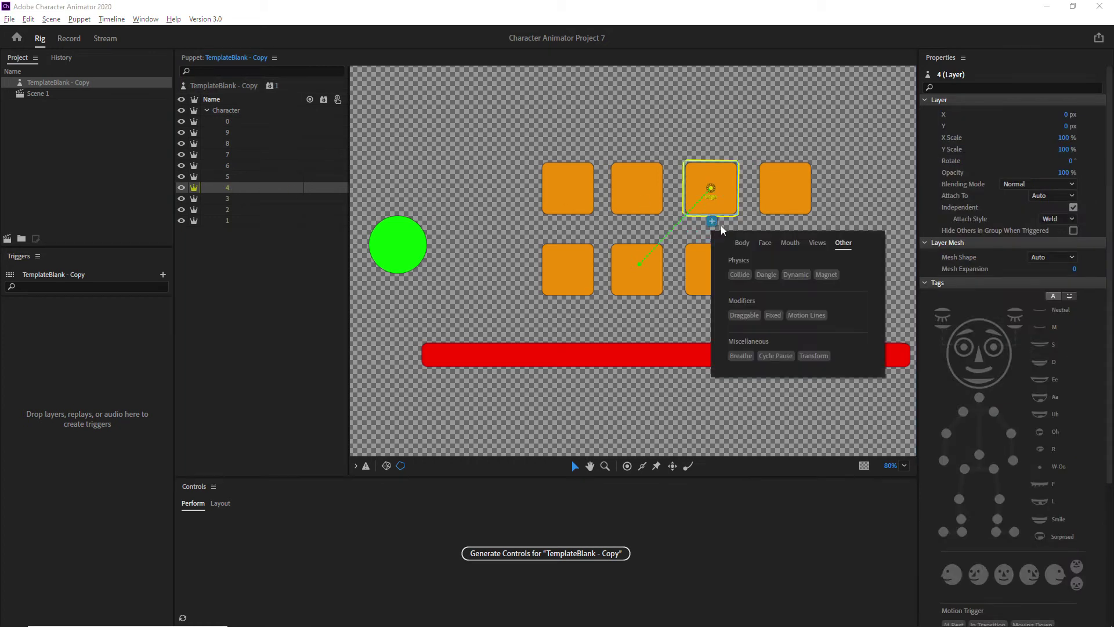
pyautogui.click(806, 275)
# - Assign the Collide and Dynamic tags to layer 5, the fourth orange square in the upper row
pyautogui.click(227, 177)
pyautogui.click(229, 177)
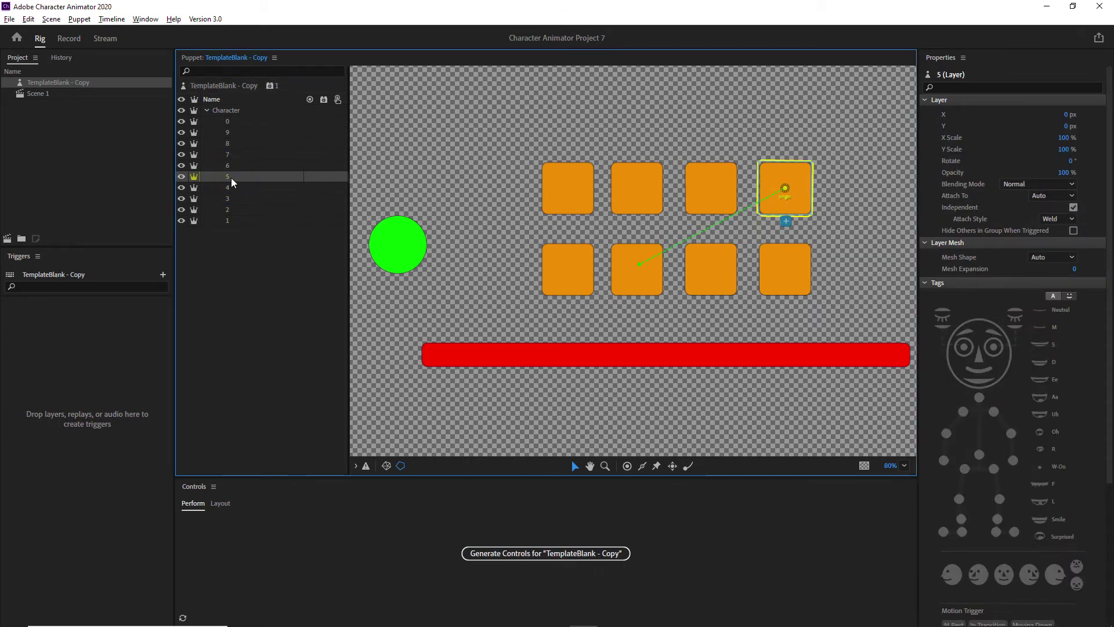
pyautogui.click(785, 221)
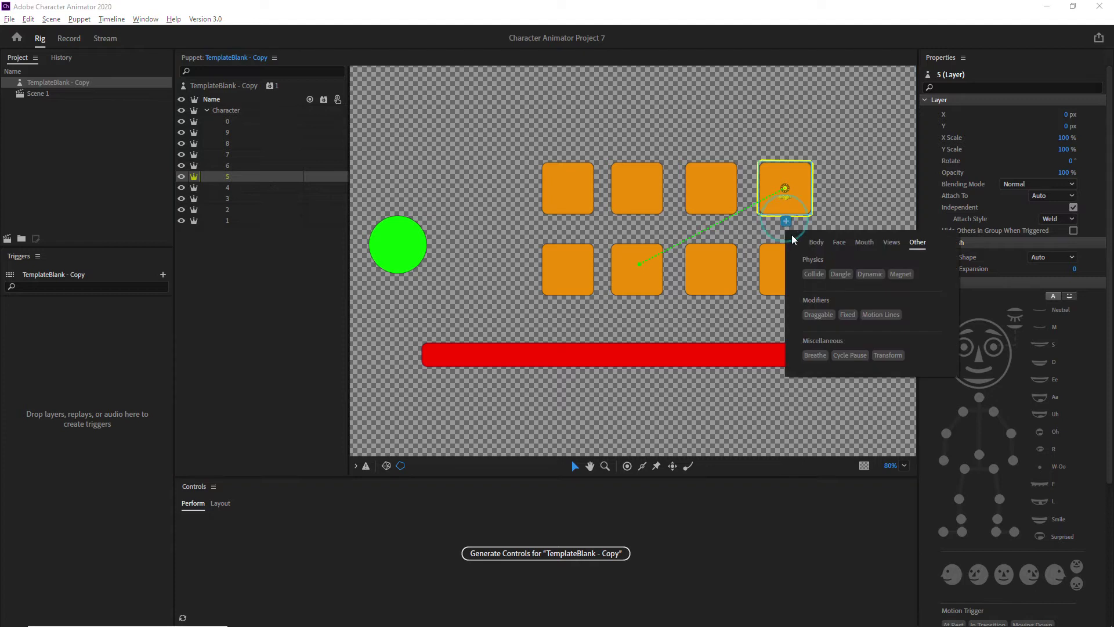
pyautogui.click(870, 273)
# - Apply the Collide and Dynamic tags to layer 6, the last orange square in the lower row
pyautogui.click(225, 166)
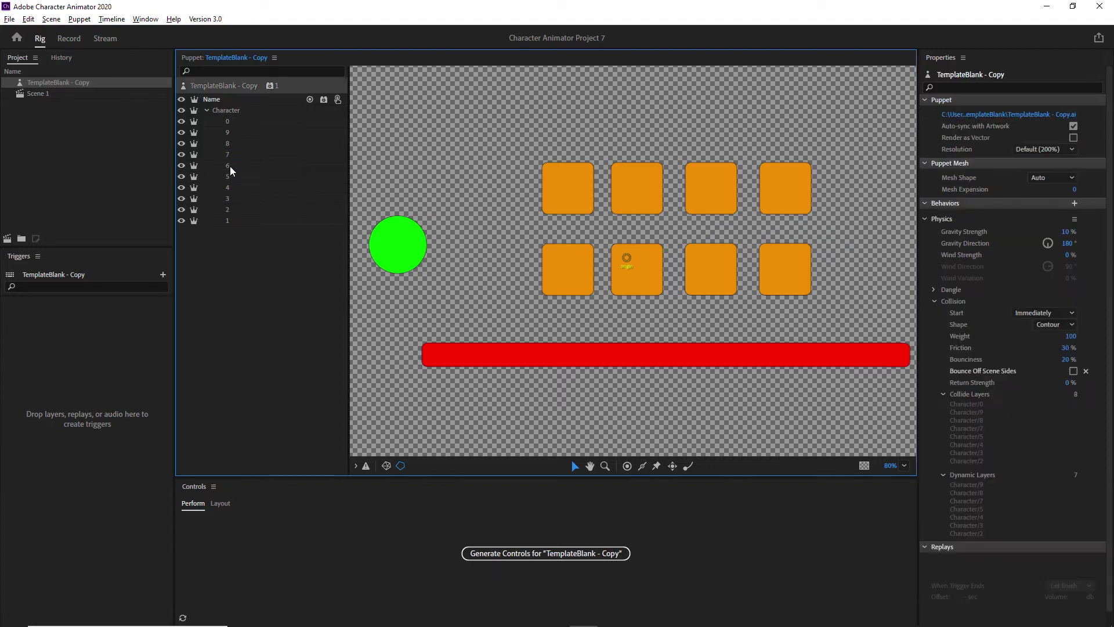
pyautogui.click(230, 166)
pyautogui.click(786, 302)
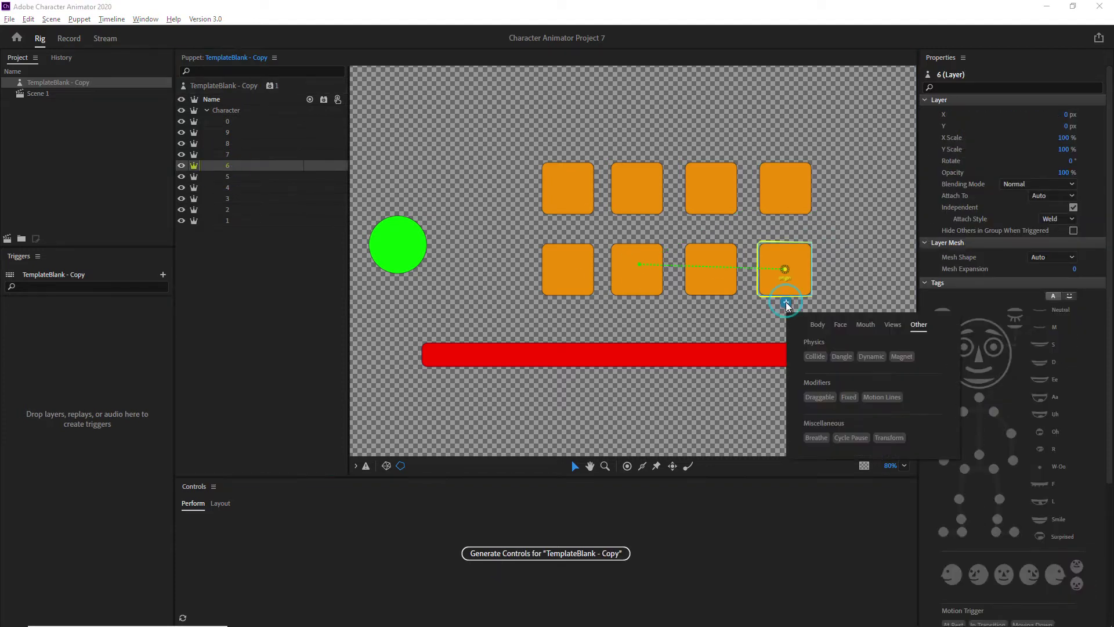
pyautogui.click(870, 356)
# - Check the physics tags on box layers 7, 8 and 9 and on layer 0, the red plank
pyautogui.click(228, 154)
pyautogui.click(229, 155)
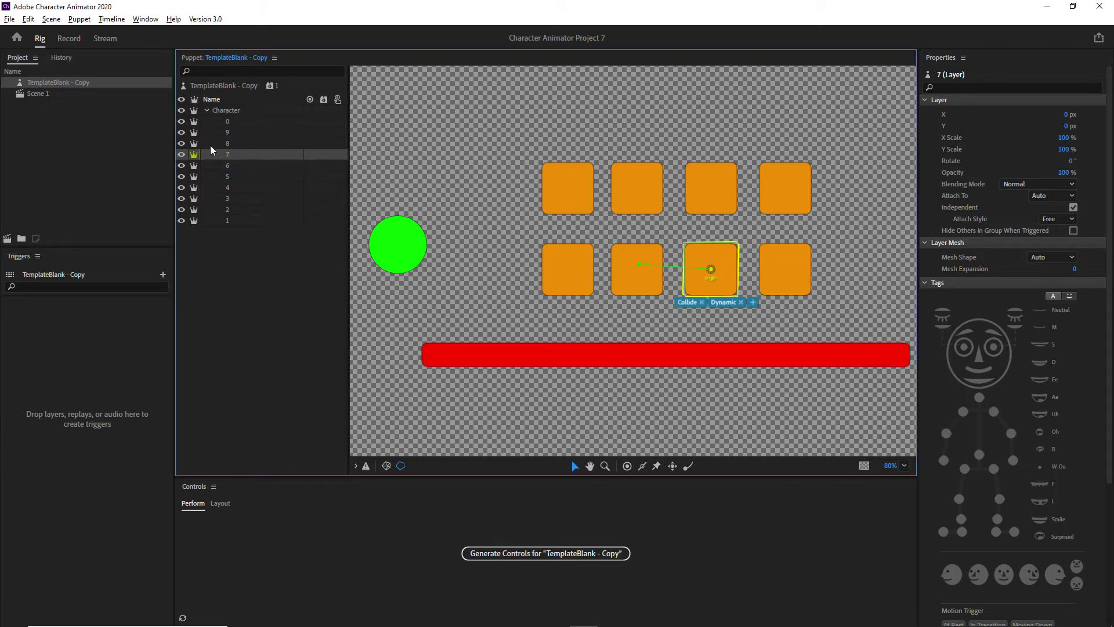
pyautogui.click(227, 144)
pyautogui.click(228, 143)
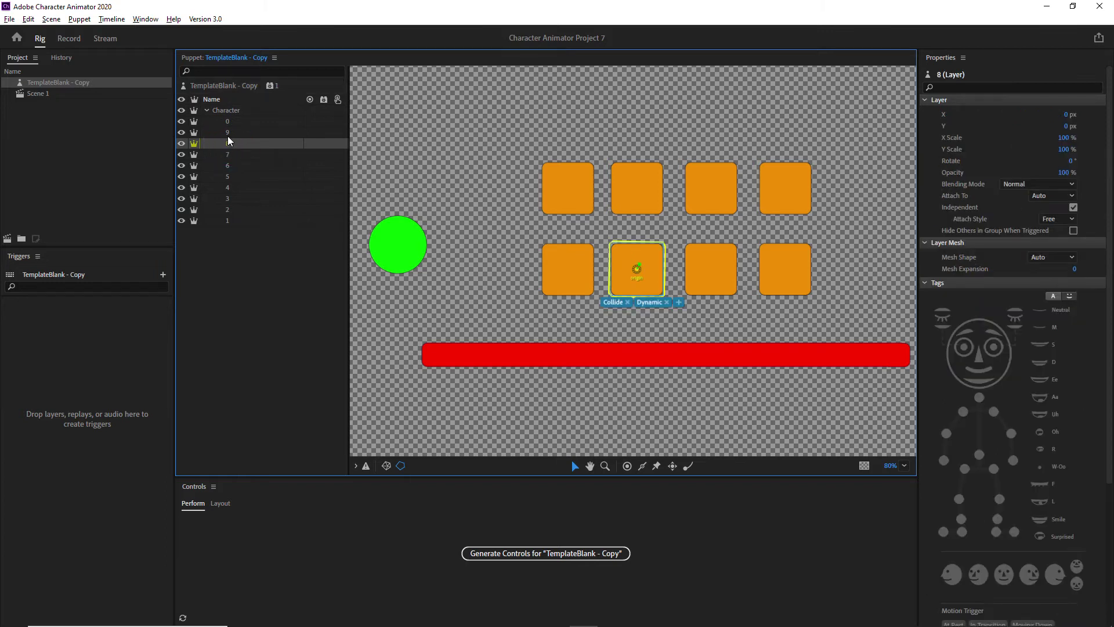
pyautogui.click(228, 132)
pyautogui.click(231, 121)
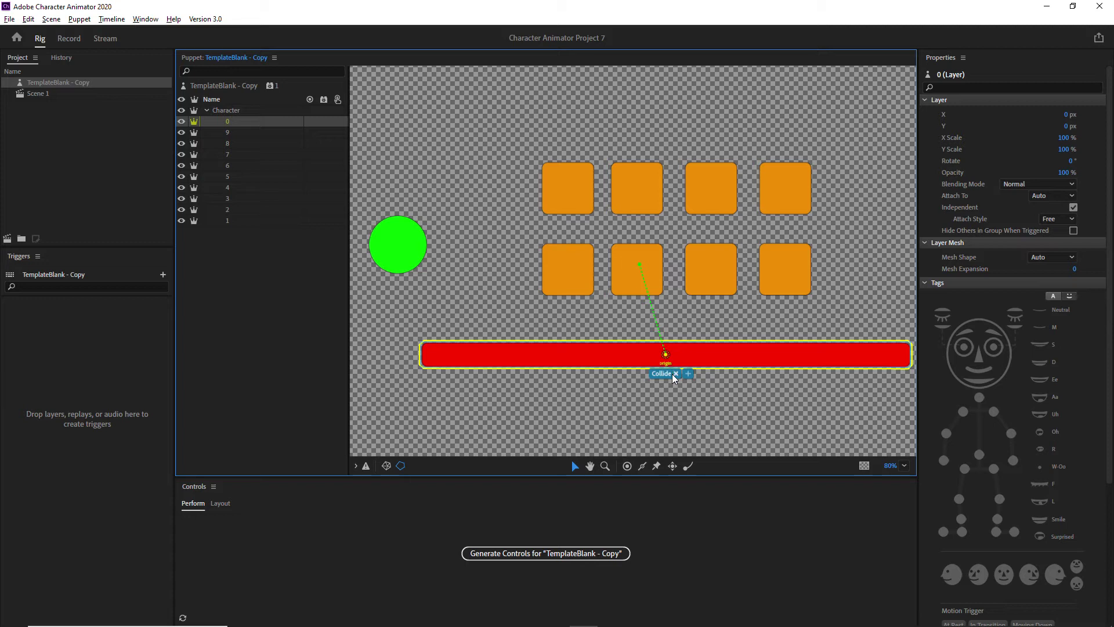
pyautogui.click(688, 374)
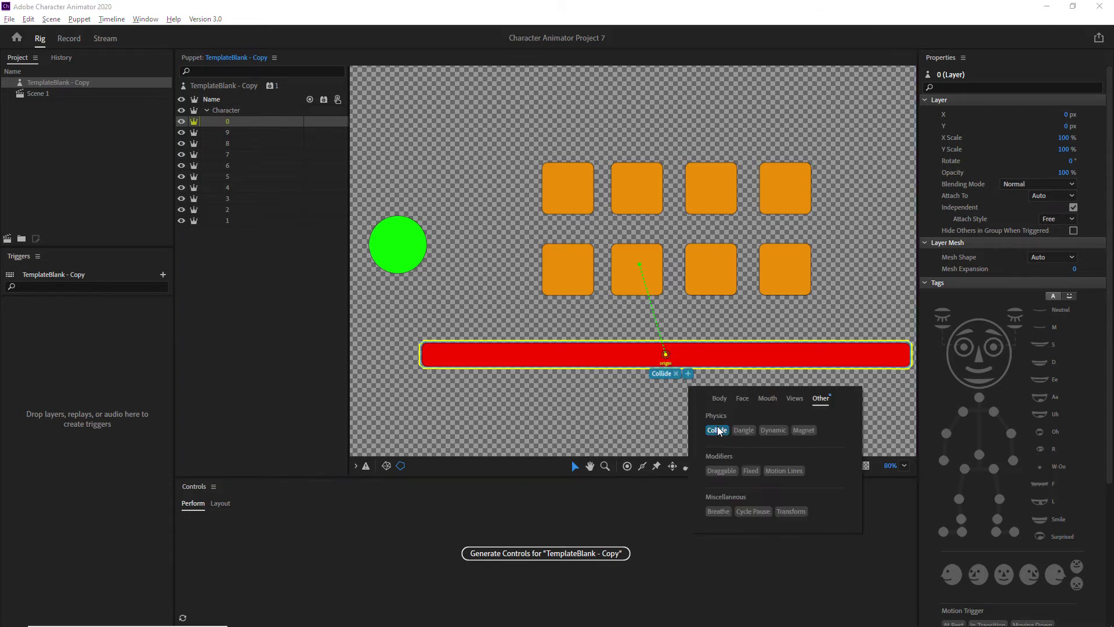
pyautogui.click(645, 413)
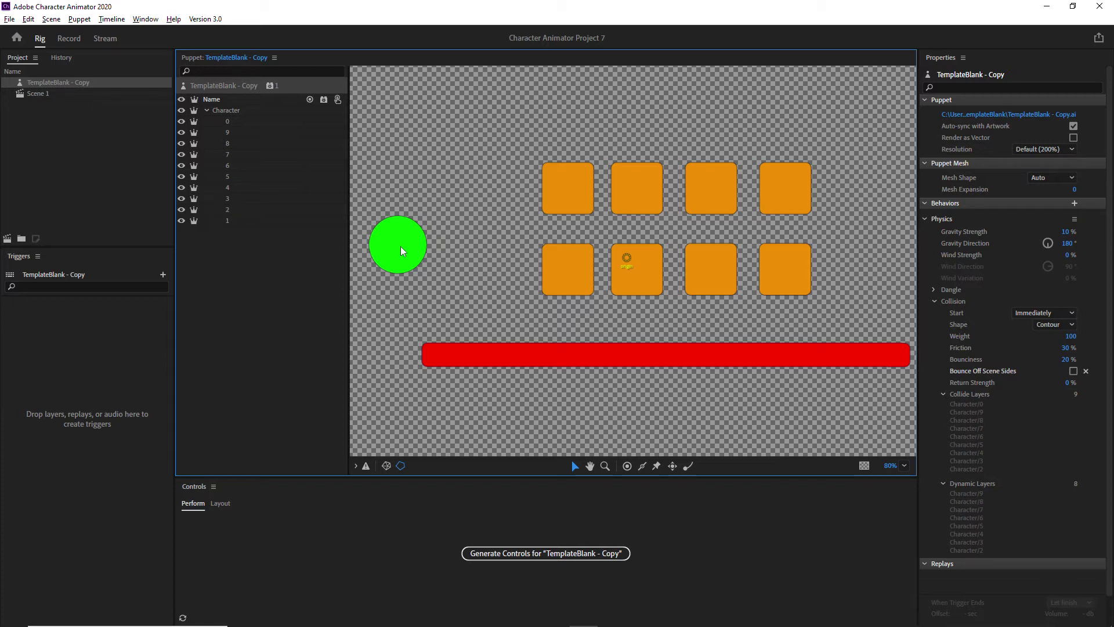
# - Add the Particles behavior to layer 1, the green ball
pyautogui.click(237, 223)
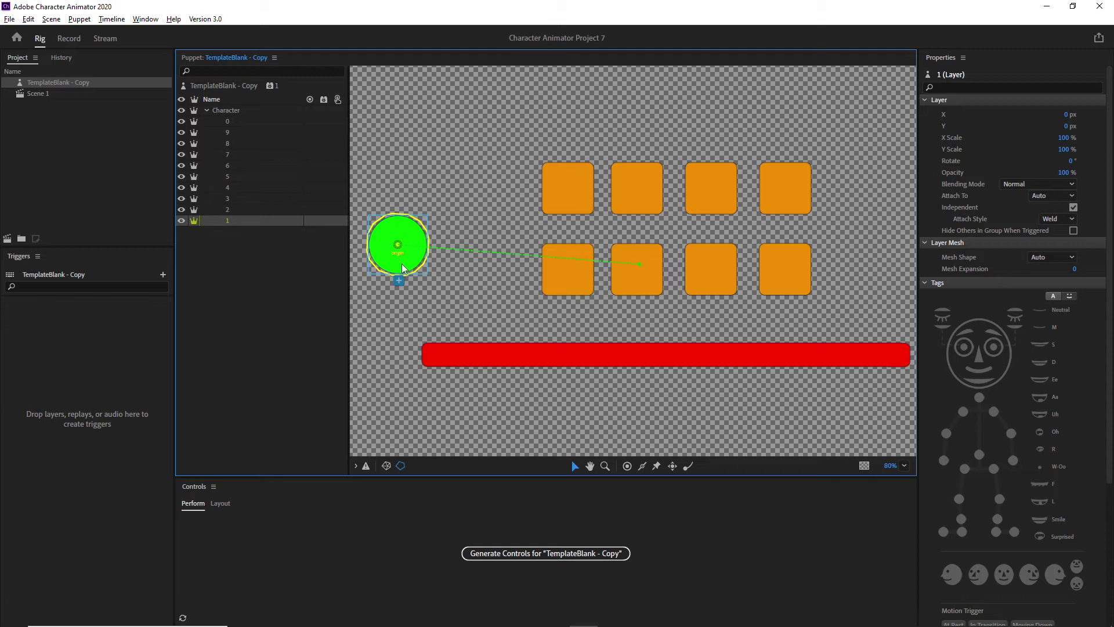
pyautogui.click(297, 254)
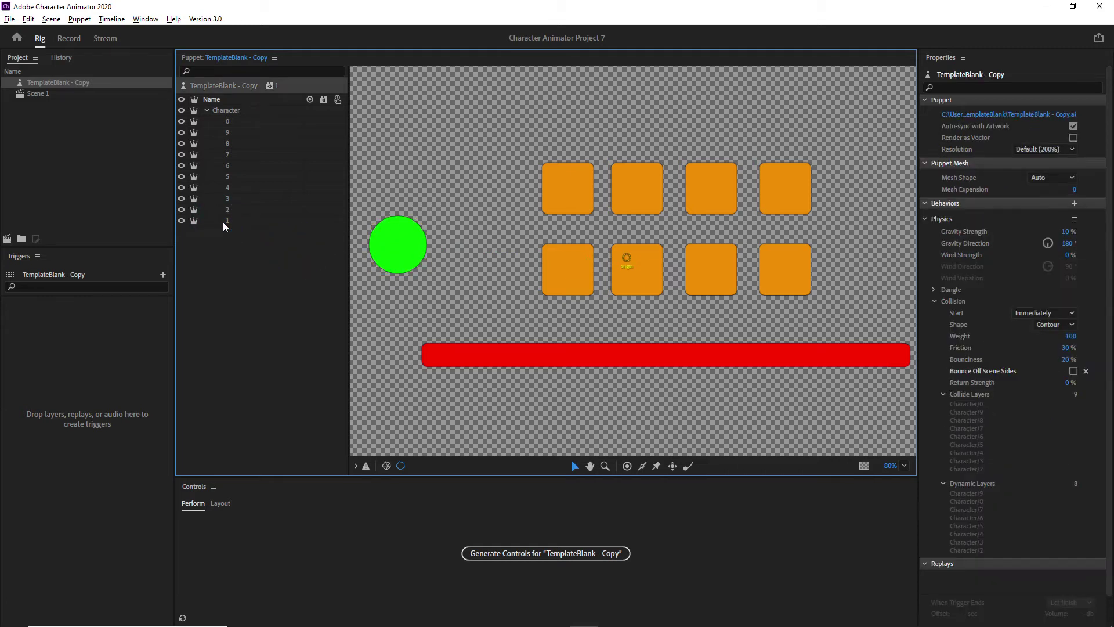
pyautogui.click(224, 222)
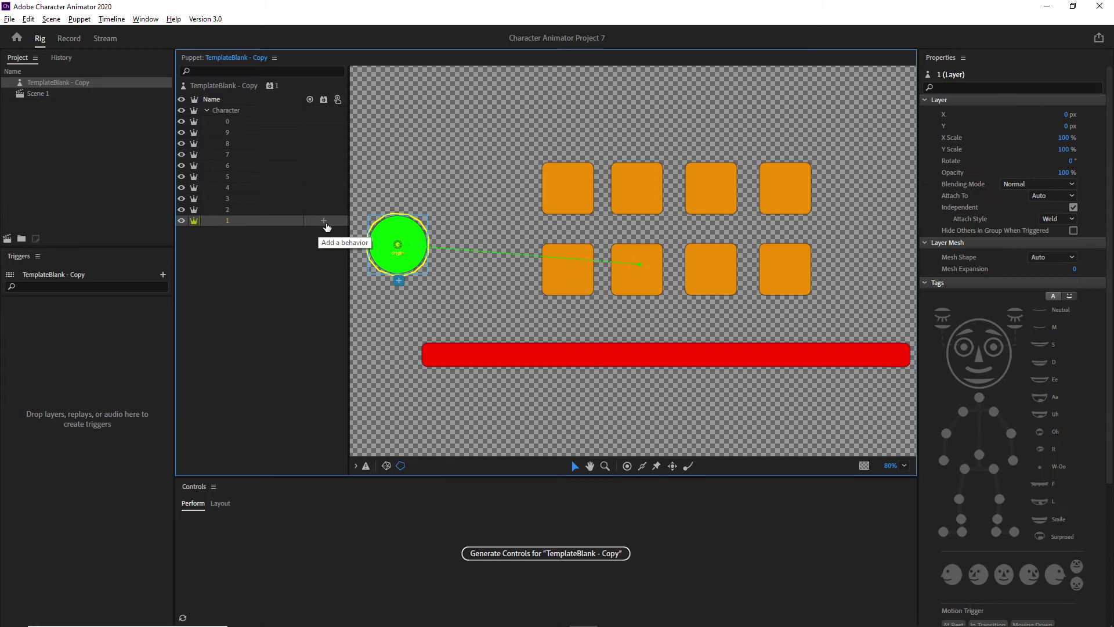
pyautogui.click(324, 223)
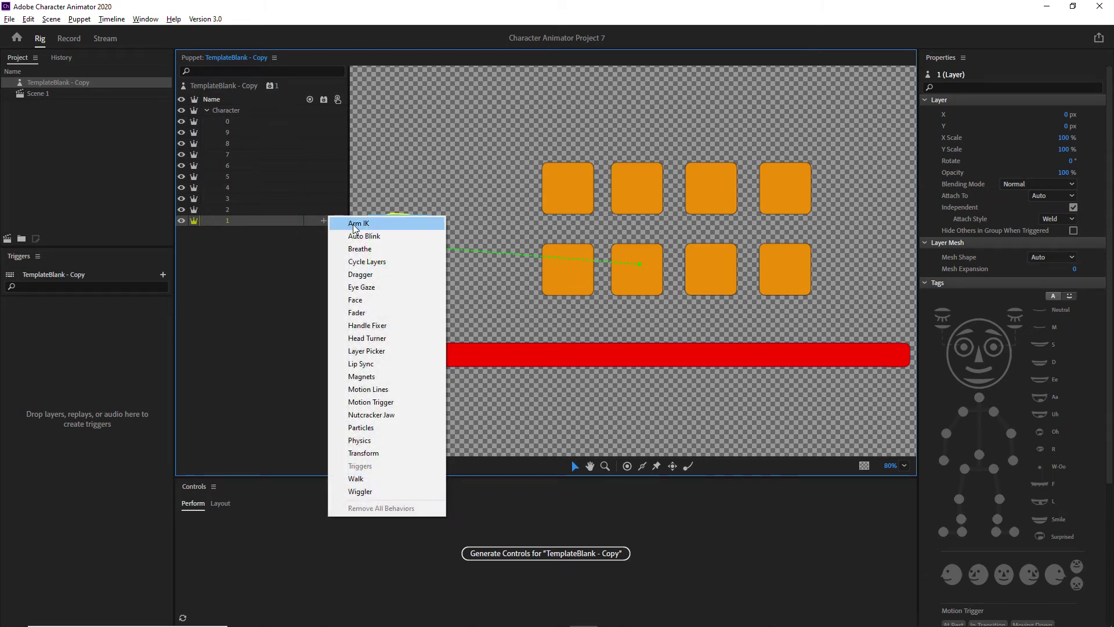
pyautogui.click(360, 428)
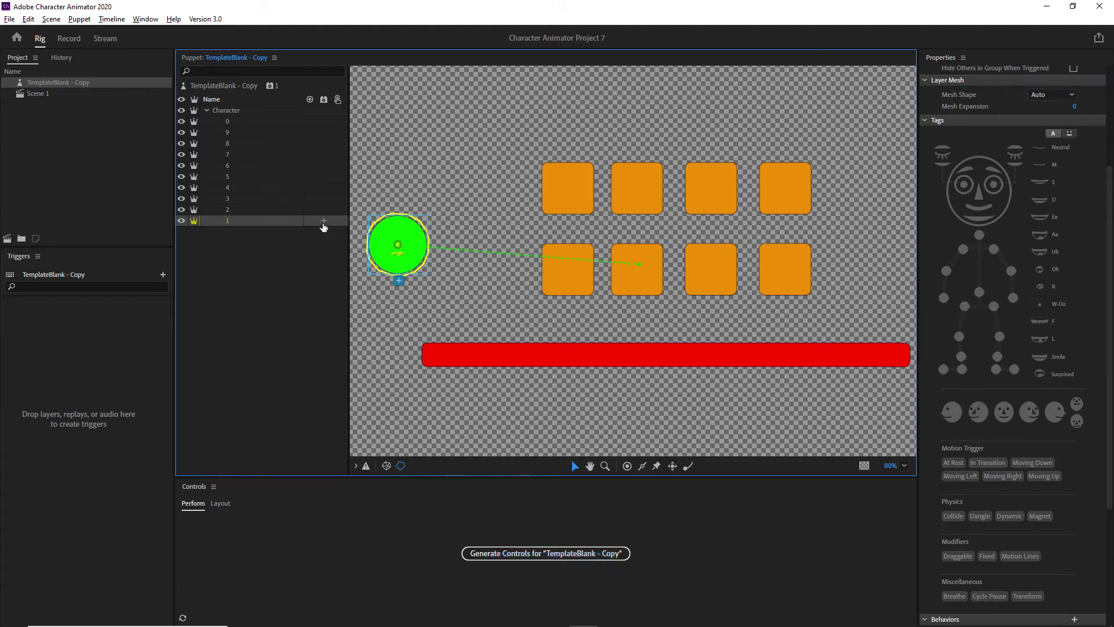
pyautogui.click(323, 223)
# - Emit green ball particles toward the stacked boxes in Scene 1 to test how they interact
pyautogui.click(68, 39)
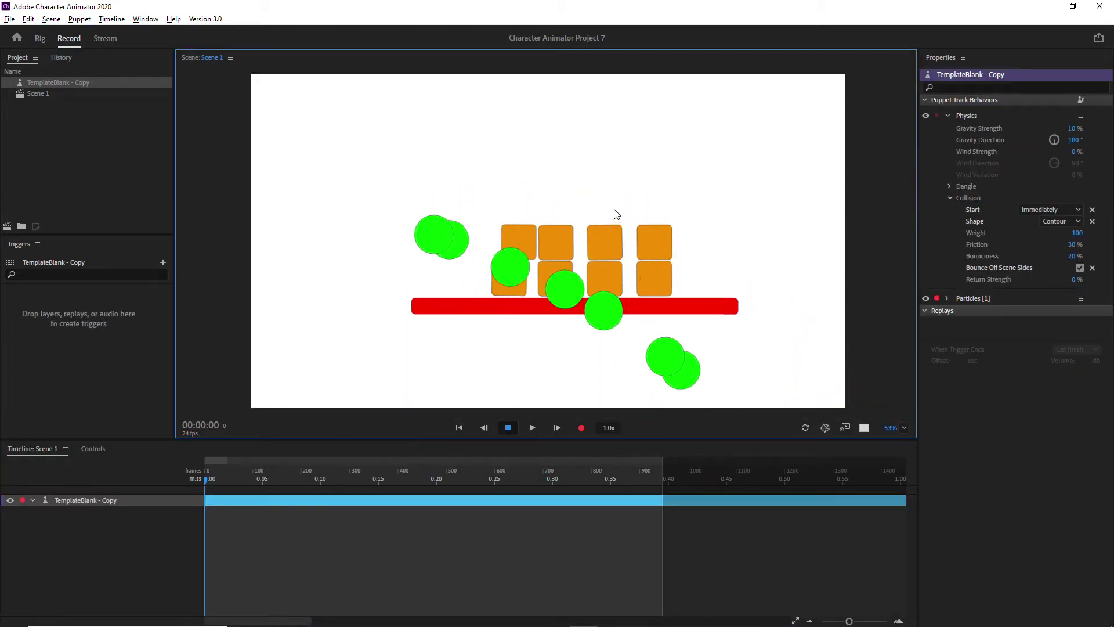
pyautogui.moveTo(514, 228)
pyautogui.mouseDown()
pyautogui.moveTo(507, 252)
pyautogui.moveTo(537, 246)
pyautogui.moveTo(551, 210)
pyautogui.moveTo(508, 249)
pyautogui.moveTo(511, 268)
pyautogui.moveTo(563, 249)
pyautogui.mouseUp()
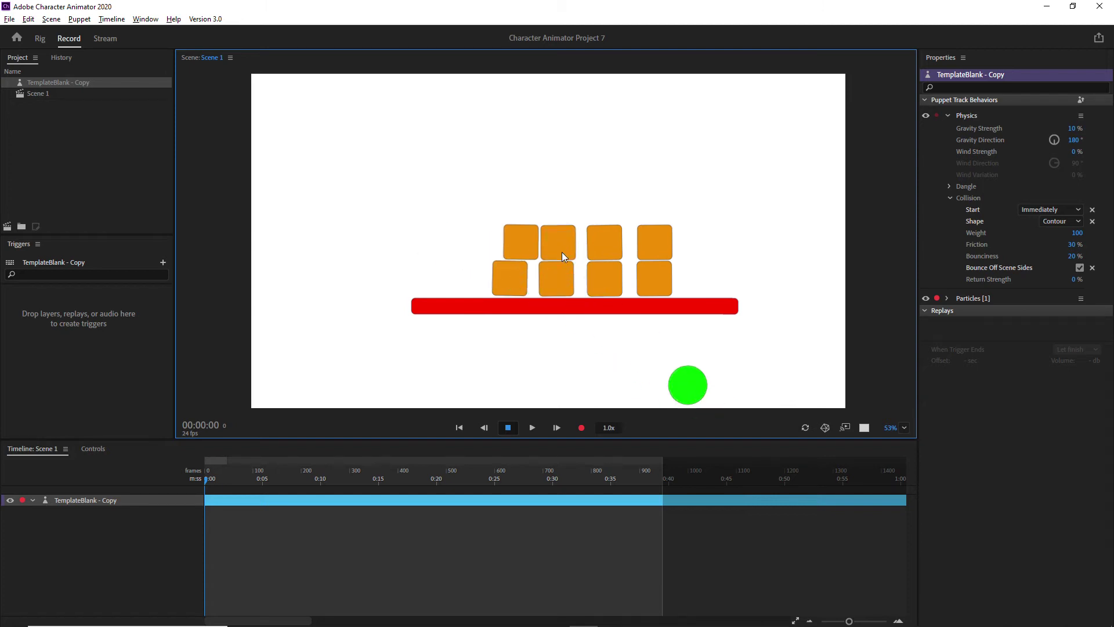
pyautogui.click(502, 259)
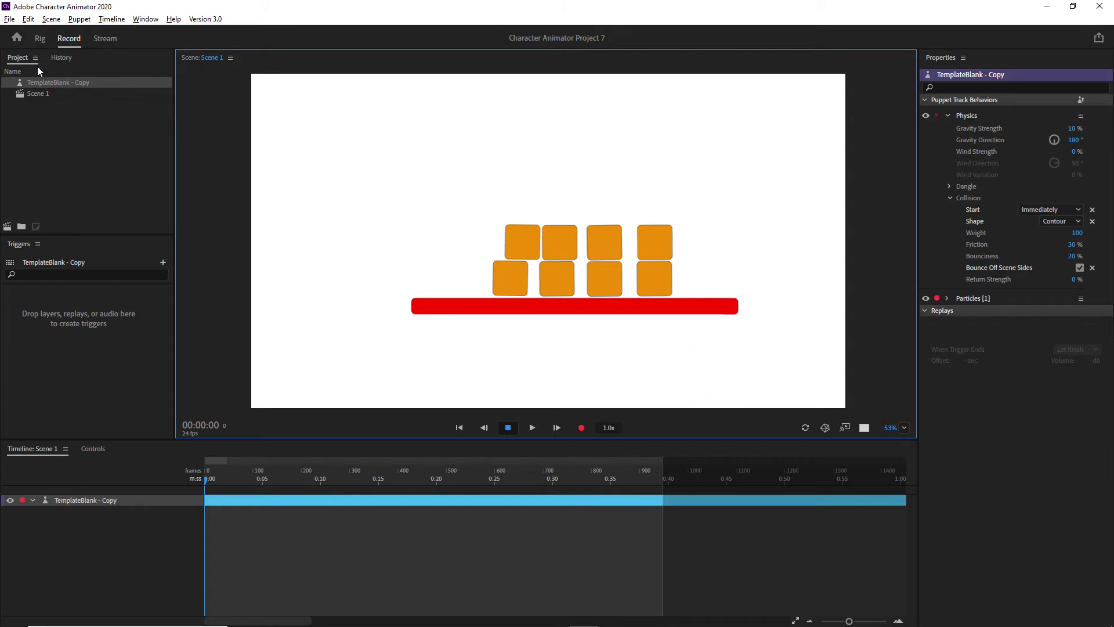
pyautogui.click(39, 38)
pyautogui.click(77, 39)
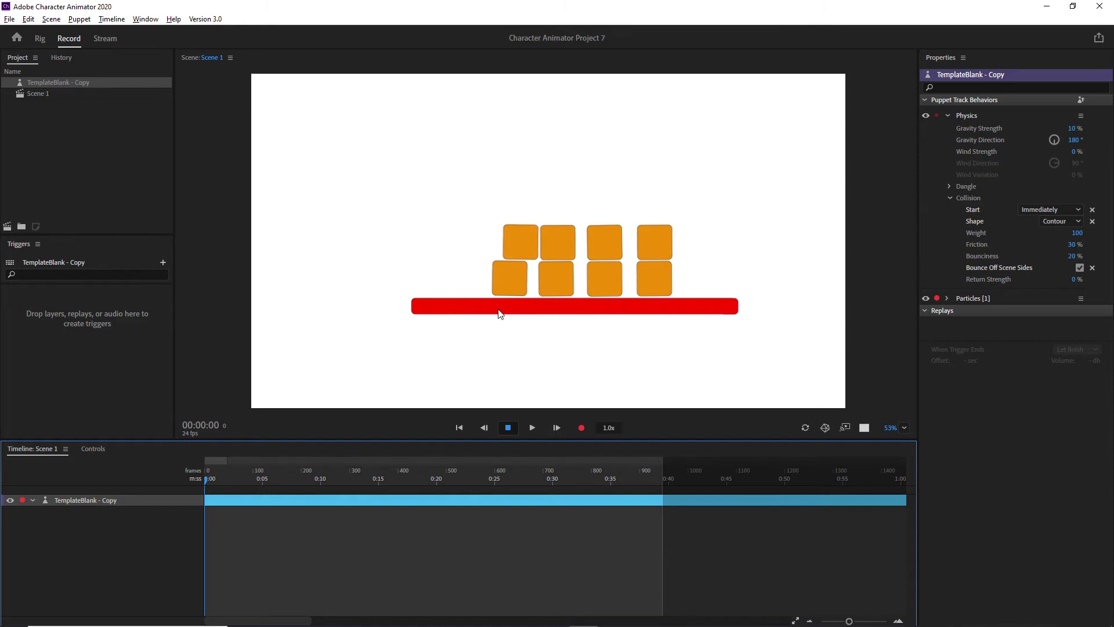
# - Hide layer 0, the red plank, preview the scene without it, and make the layer visible again
pyautogui.click(40, 38)
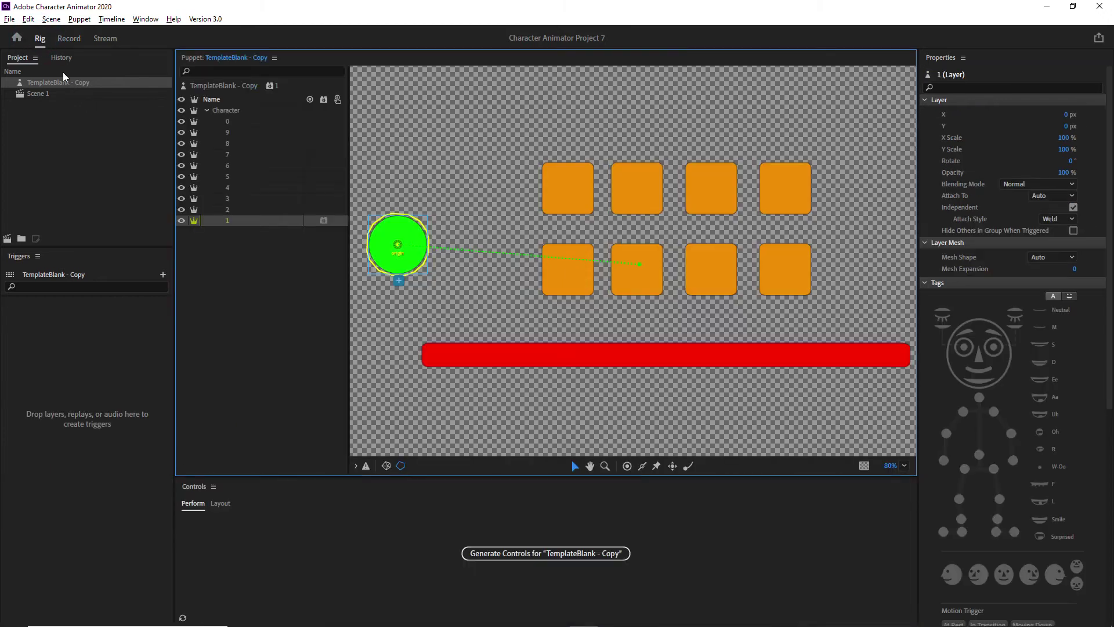
pyautogui.click(181, 221)
pyautogui.click(182, 220)
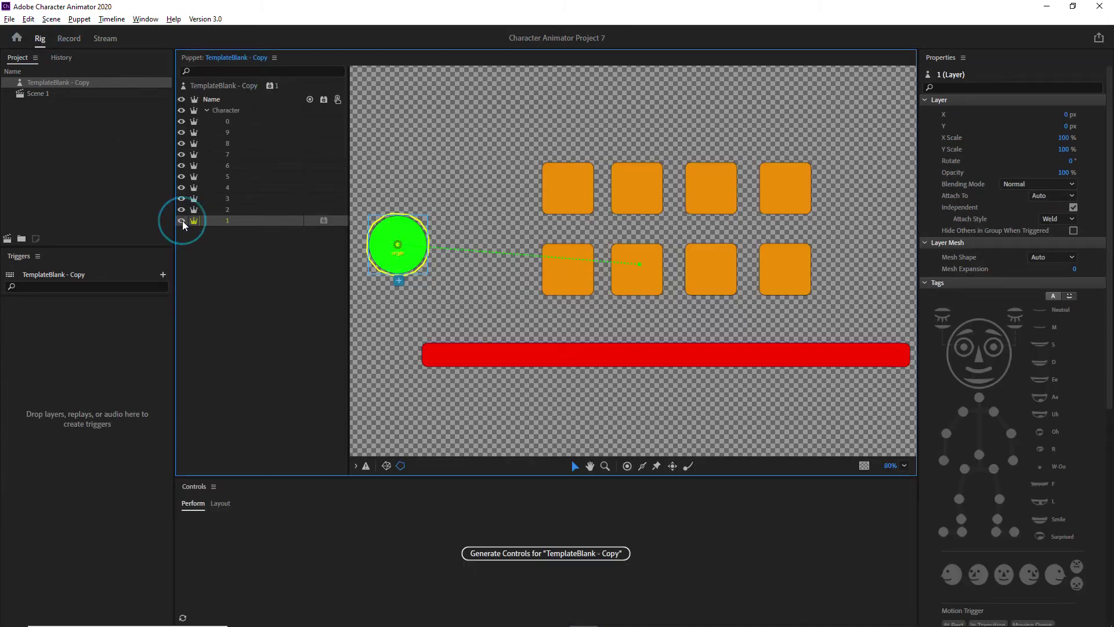
pyautogui.click(182, 120)
pyautogui.click(69, 39)
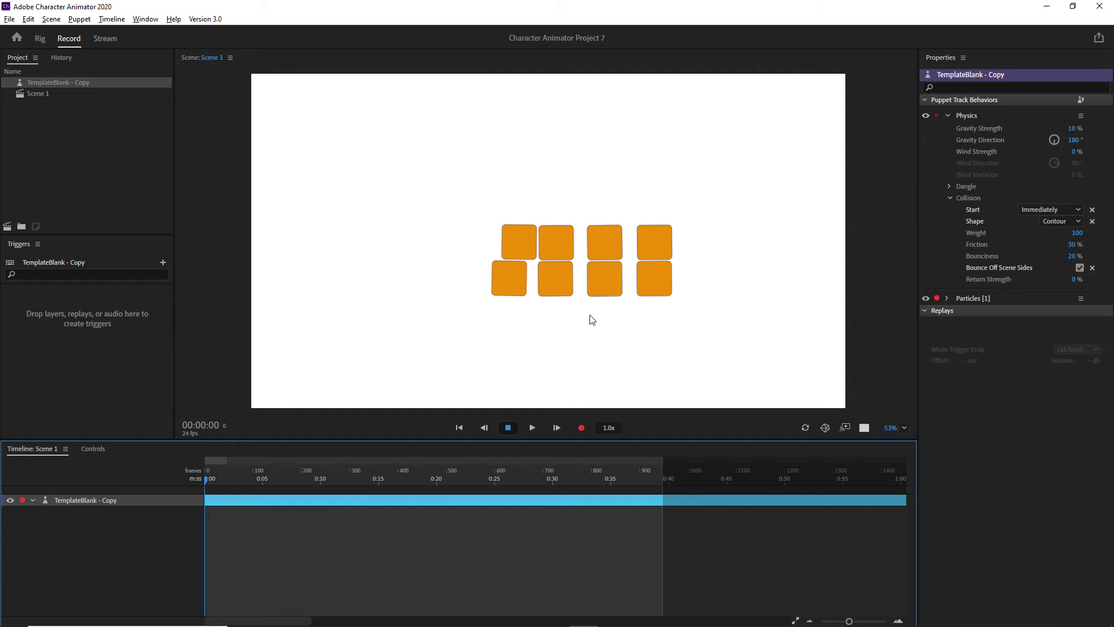
pyautogui.click(40, 39)
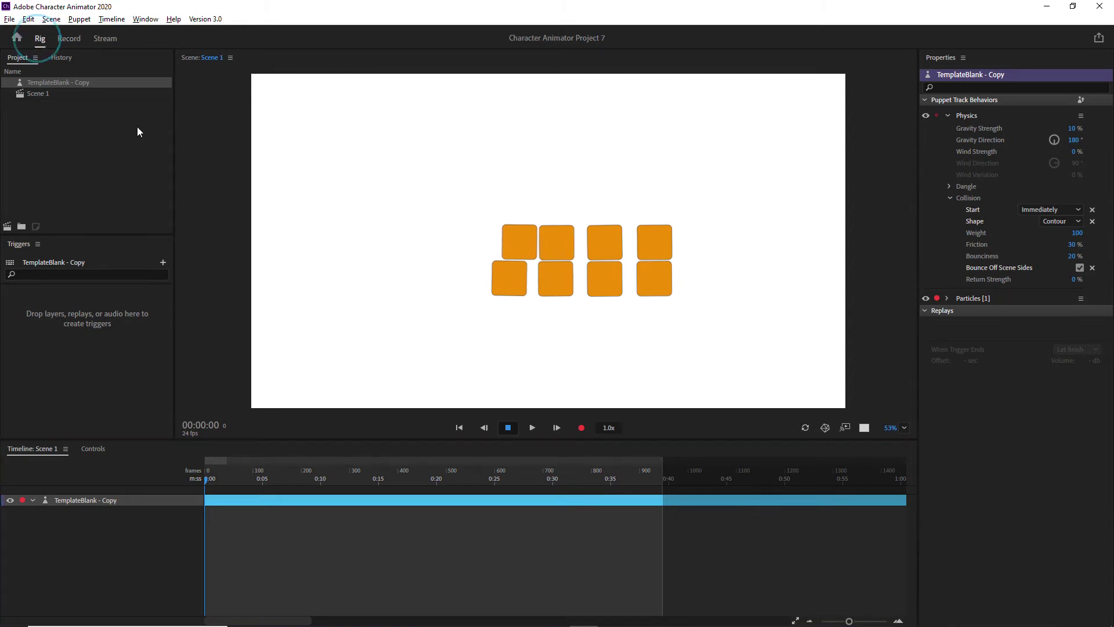
pyautogui.click(181, 121)
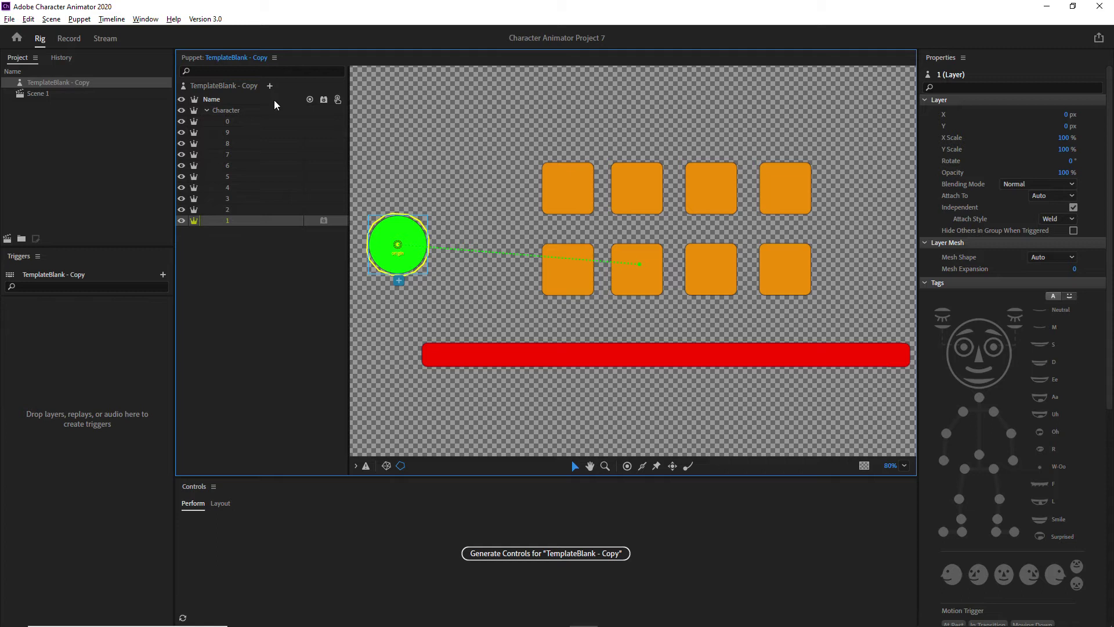
# - Remove all behaviors from the puppet's top level and try emitting ball particles beside the boxes in Scene 1
pyautogui.click(271, 87)
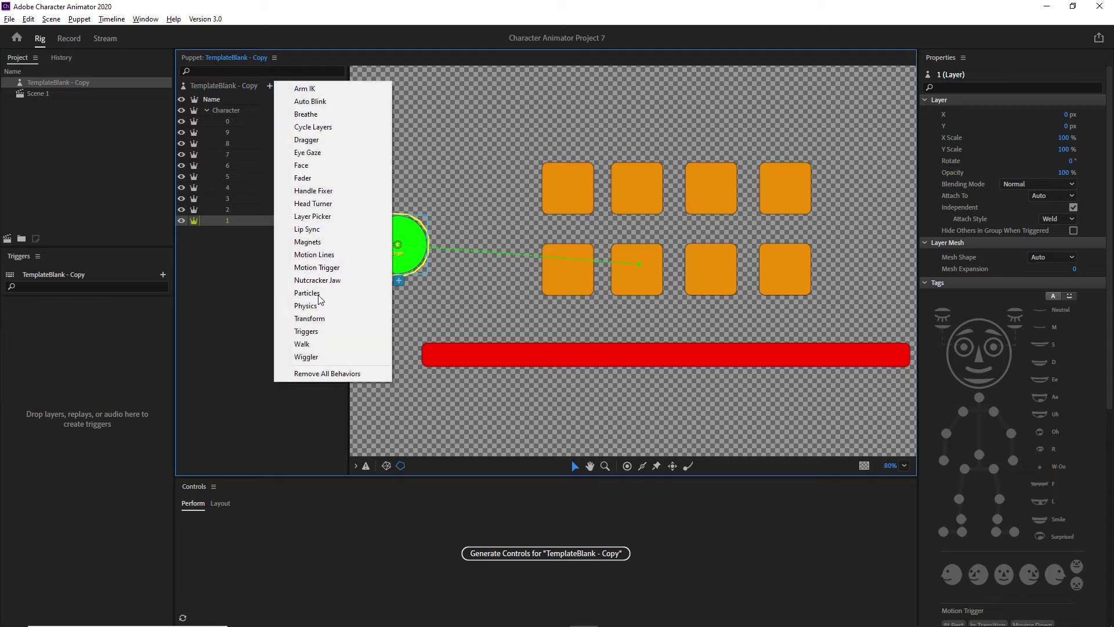
pyautogui.click(327, 374)
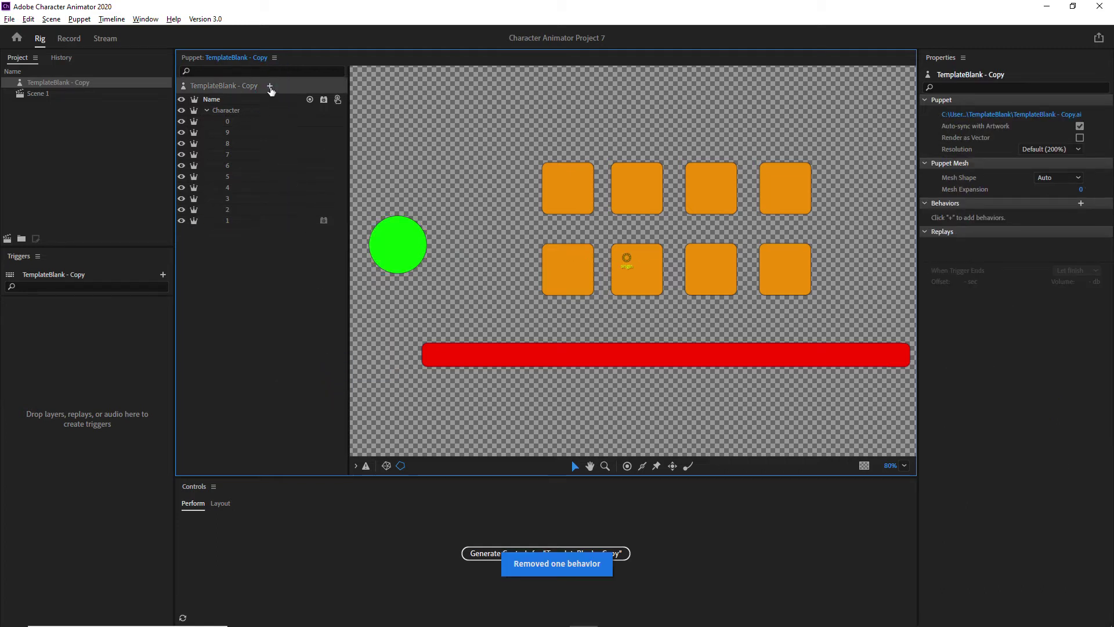
pyautogui.click(63, 41)
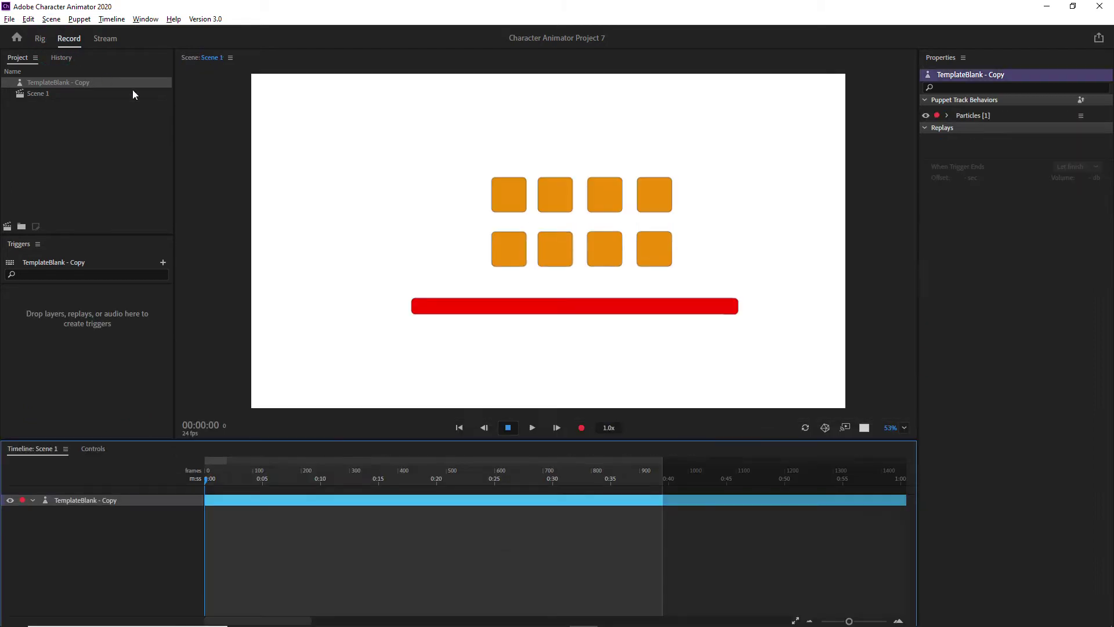
pyautogui.click(464, 251)
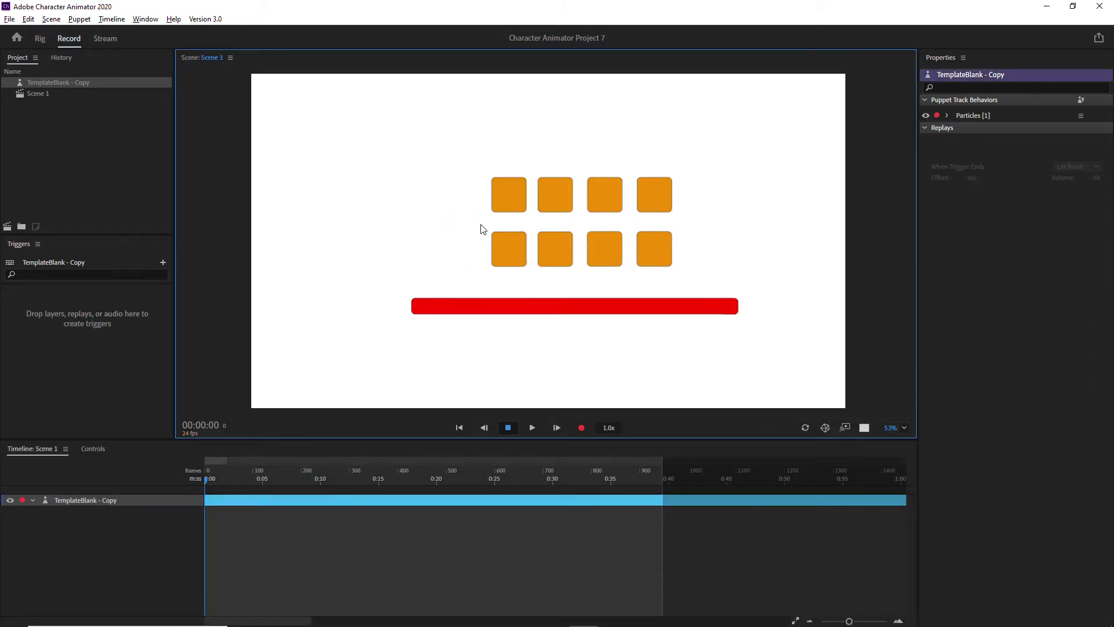
pyautogui.click(453, 247)
pyautogui.click(427, 258)
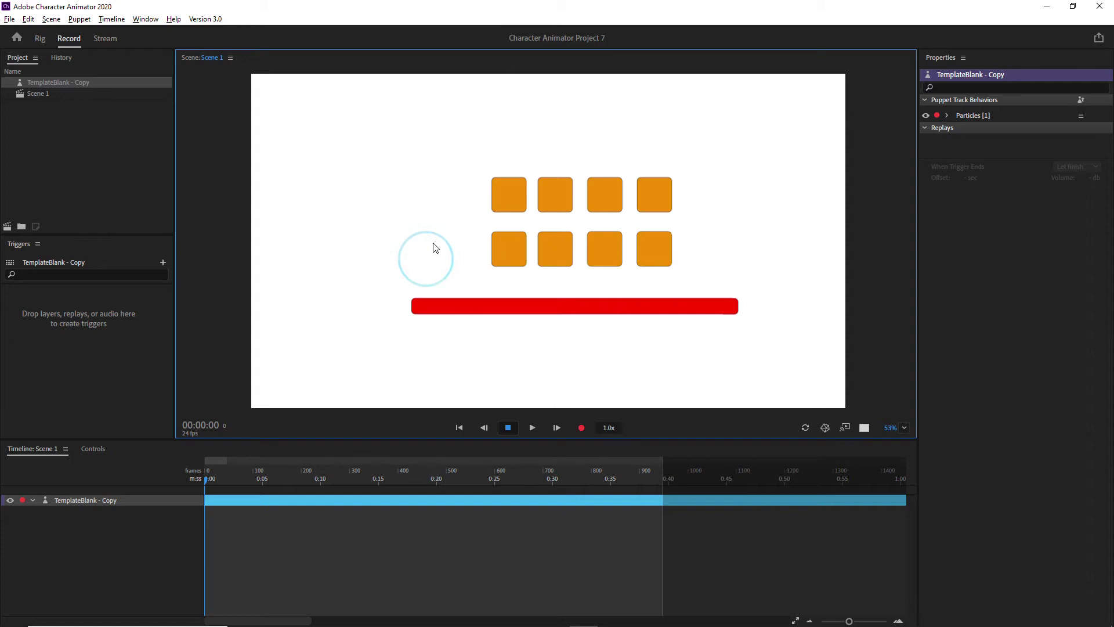
pyautogui.click(441, 260)
pyautogui.click(443, 244)
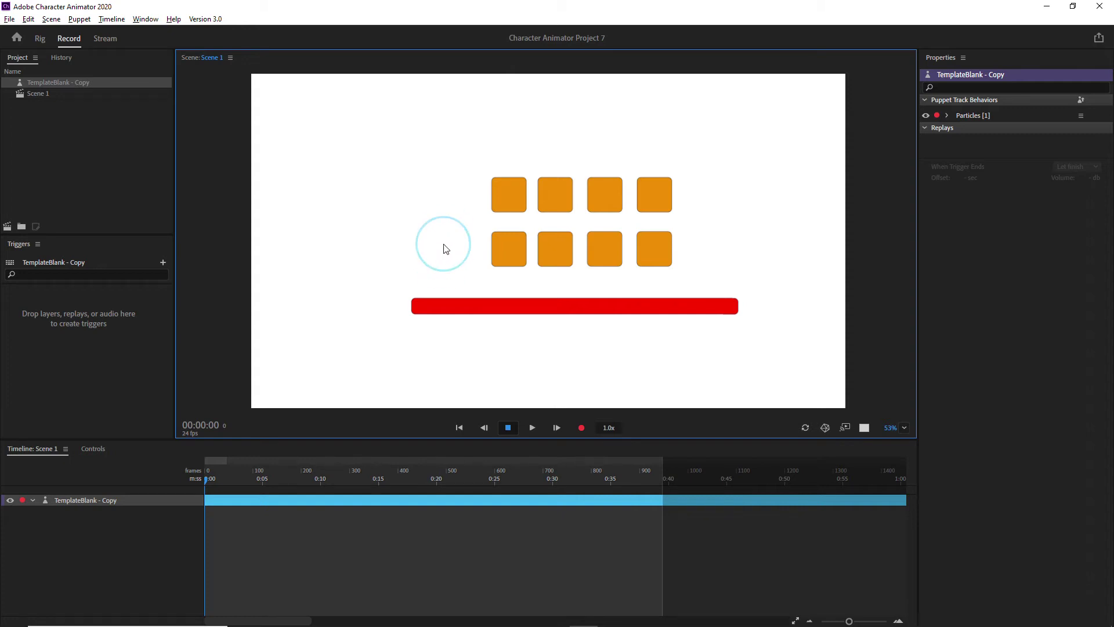
pyautogui.click(433, 285)
pyautogui.click(438, 269)
pyautogui.click(456, 249)
pyautogui.click(40, 38)
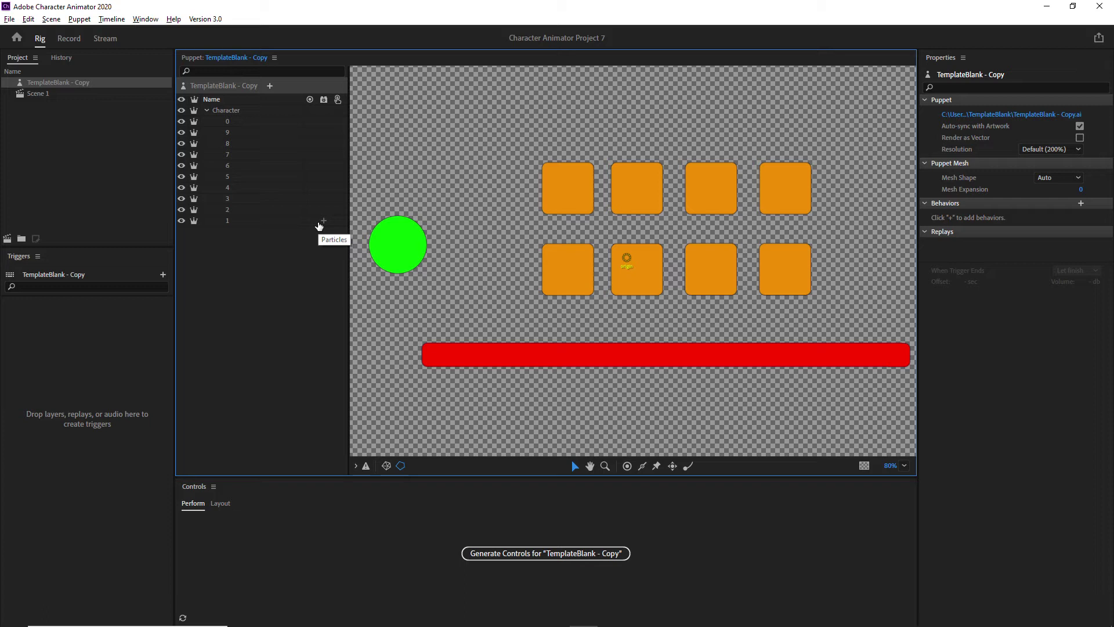
pyautogui.click(322, 222)
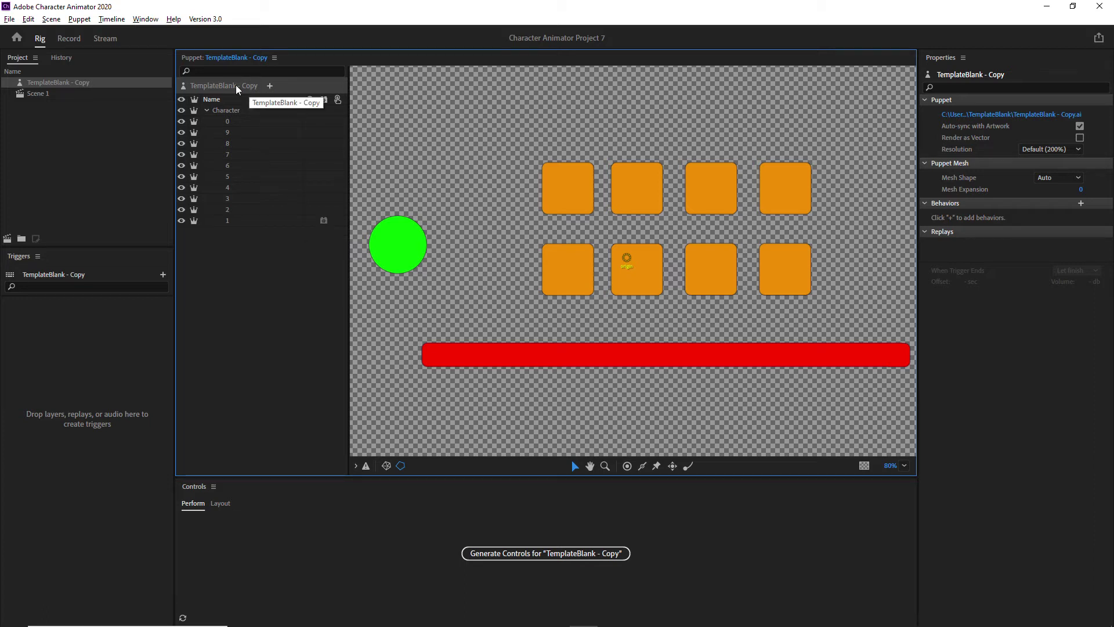
pyautogui.click(270, 86)
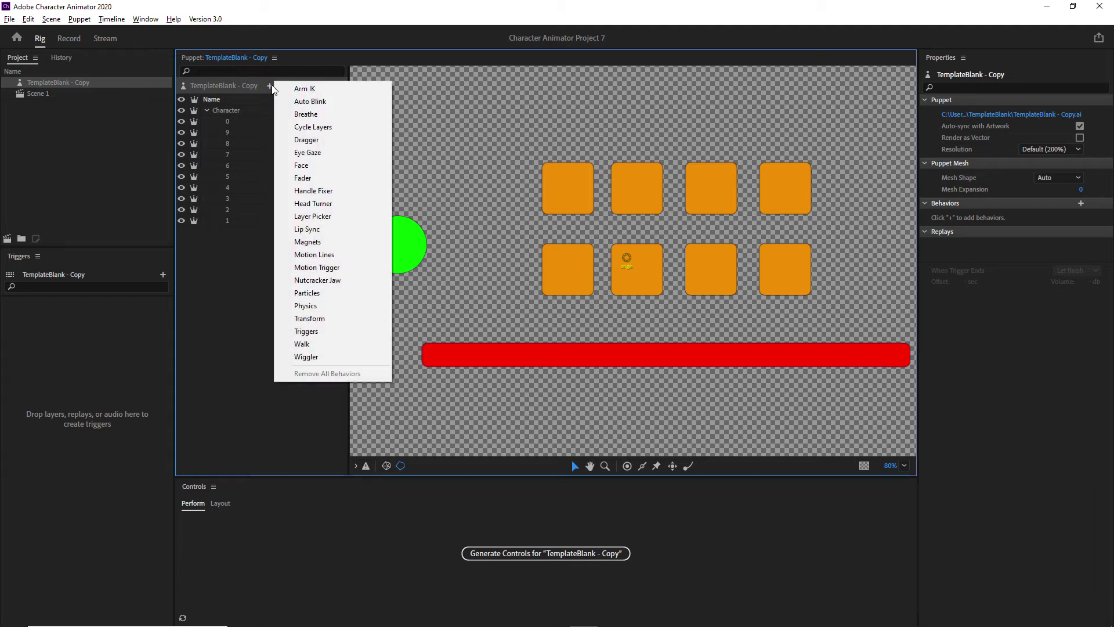
pyautogui.click(225, 294)
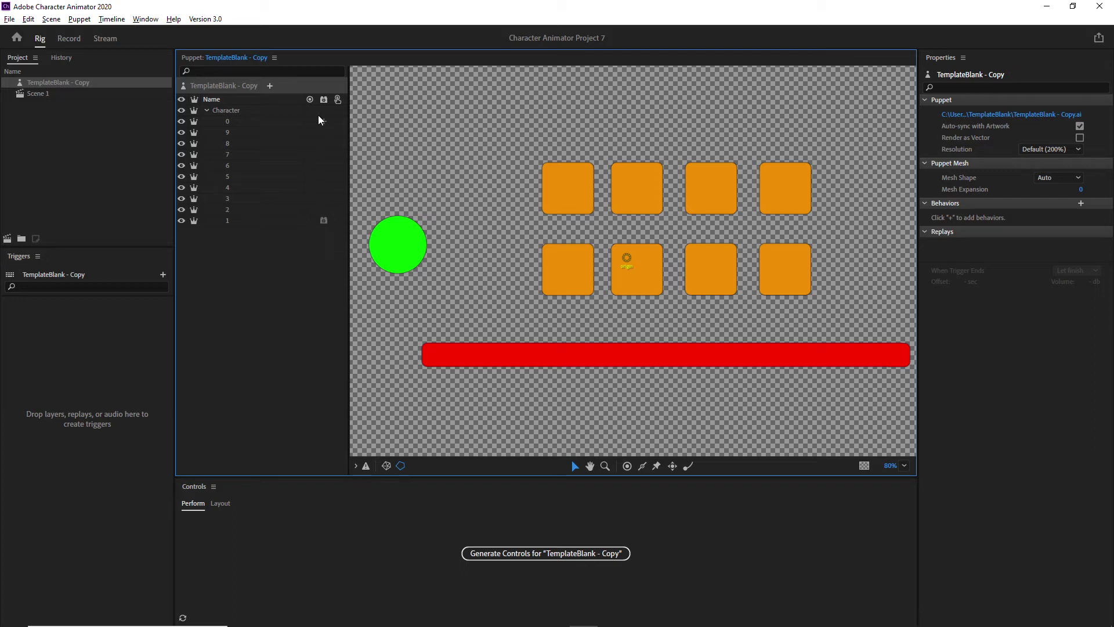
# - Add the Physics behavior to the puppet's top level and return to the Scene 1 recording view
pyautogui.click(270, 86)
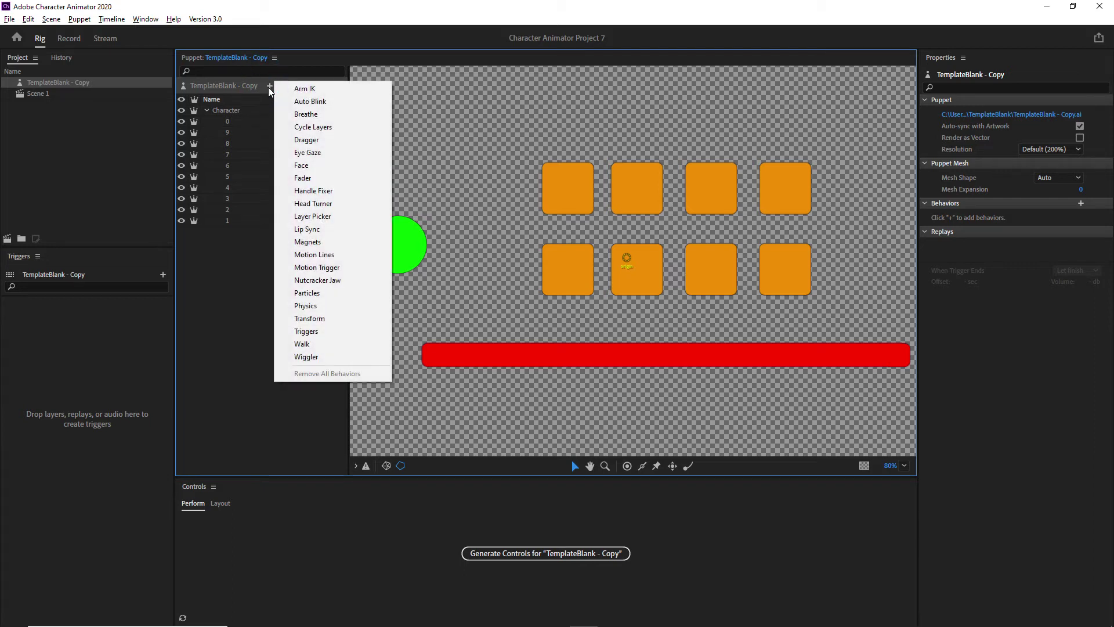
pyautogui.click(307, 306)
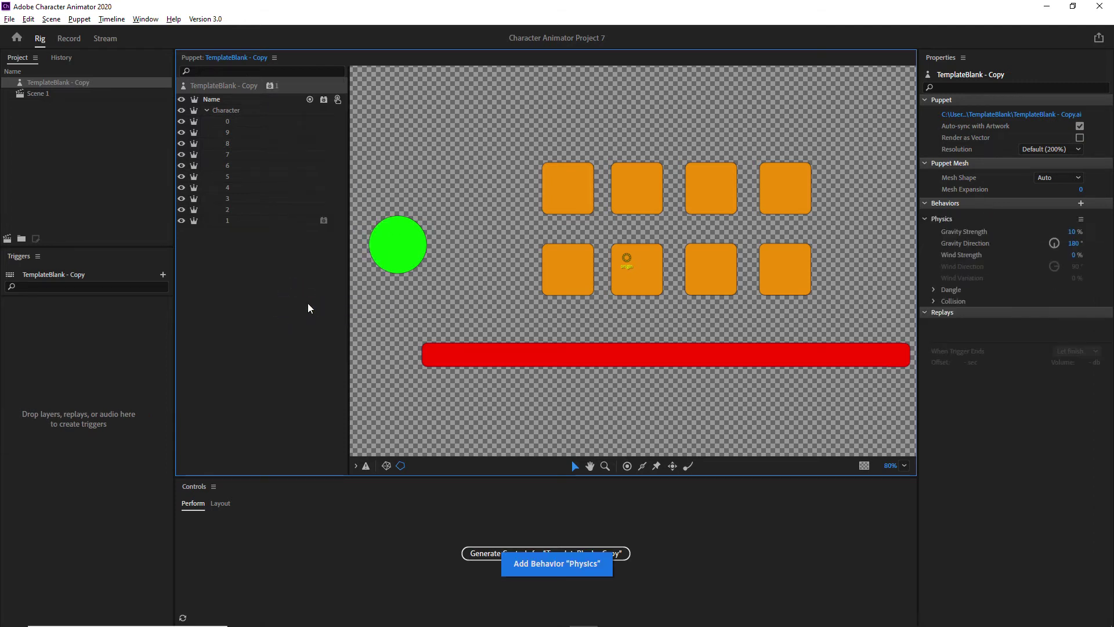
pyautogui.click(69, 38)
# - Emit green ball particles around and above the stacked boxes in Scene 1 to test the collisions
pyautogui.click(475, 239)
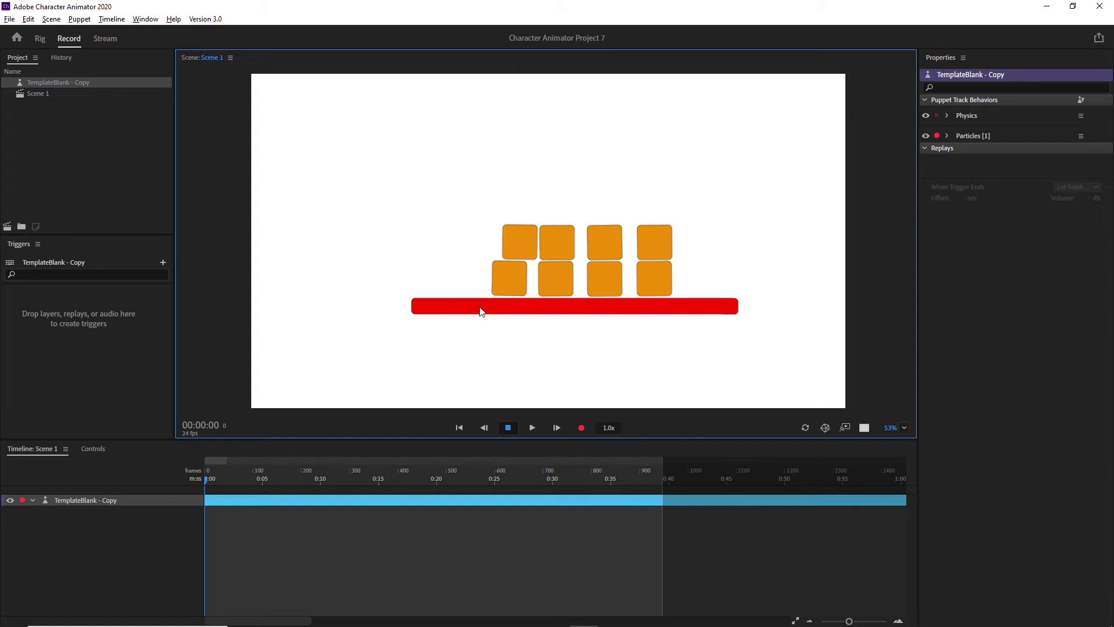
pyautogui.click(502, 213)
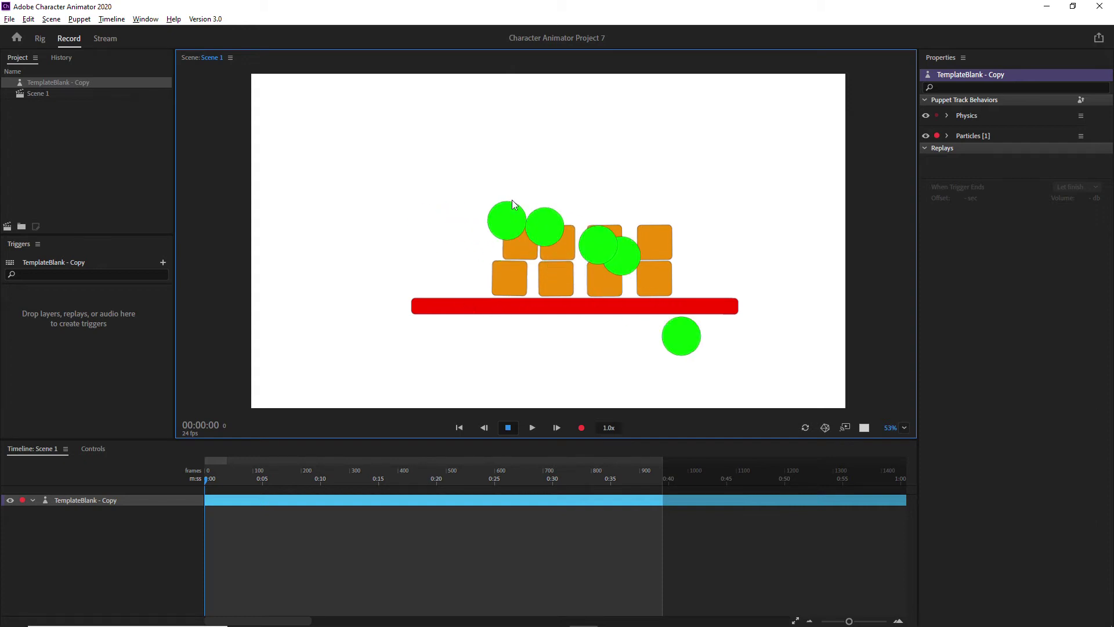
pyautogui.click(556, 181)
pyautogui.click(646, 179)
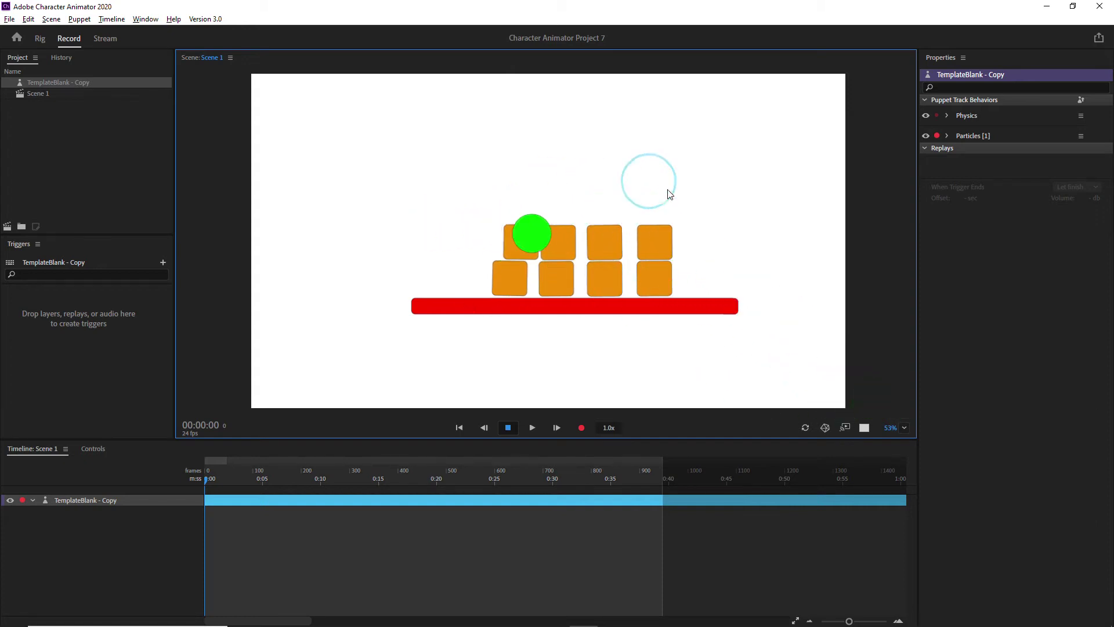
pyautogui.click(659, 193)
pyautogui.click(660, 181)
pyautogui.click(680, 166)
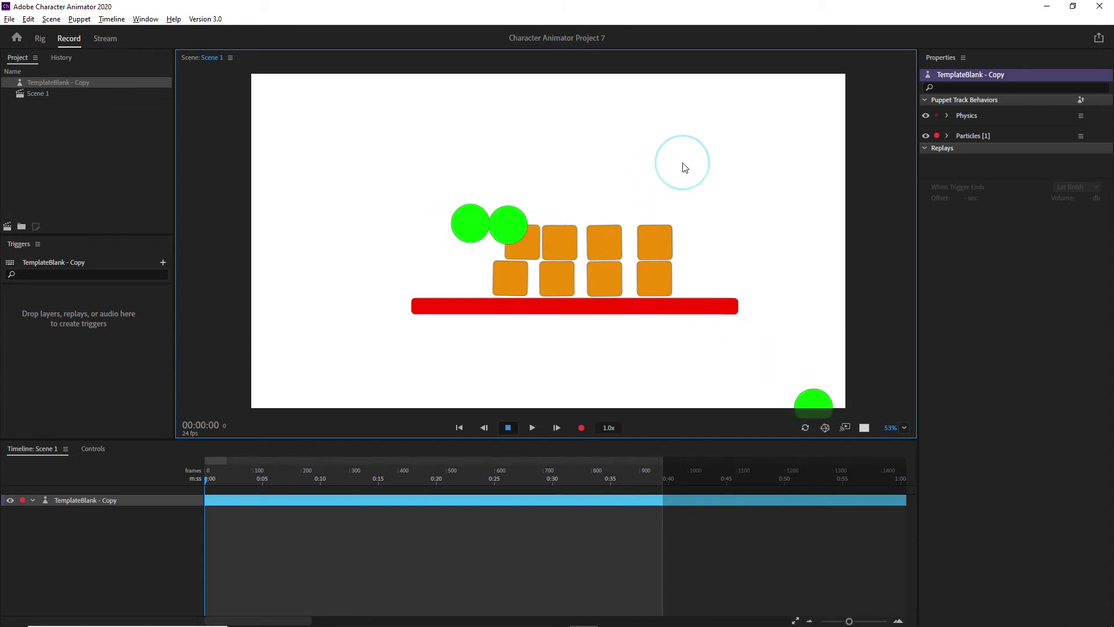
pyautogui.click(684, 177)
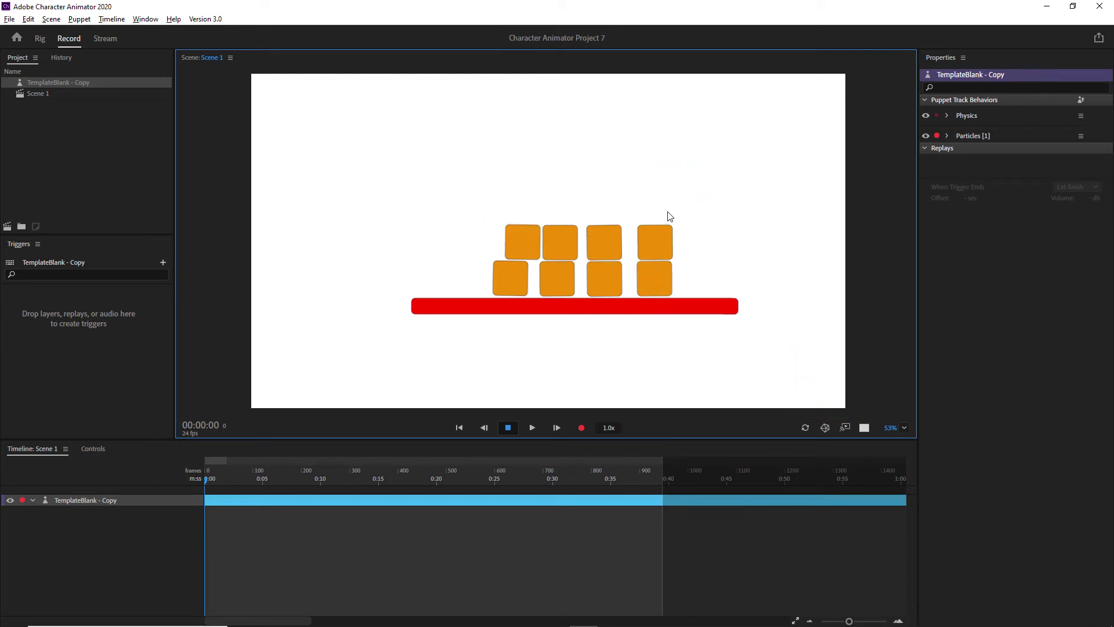
pyautogui.click(681, 194)
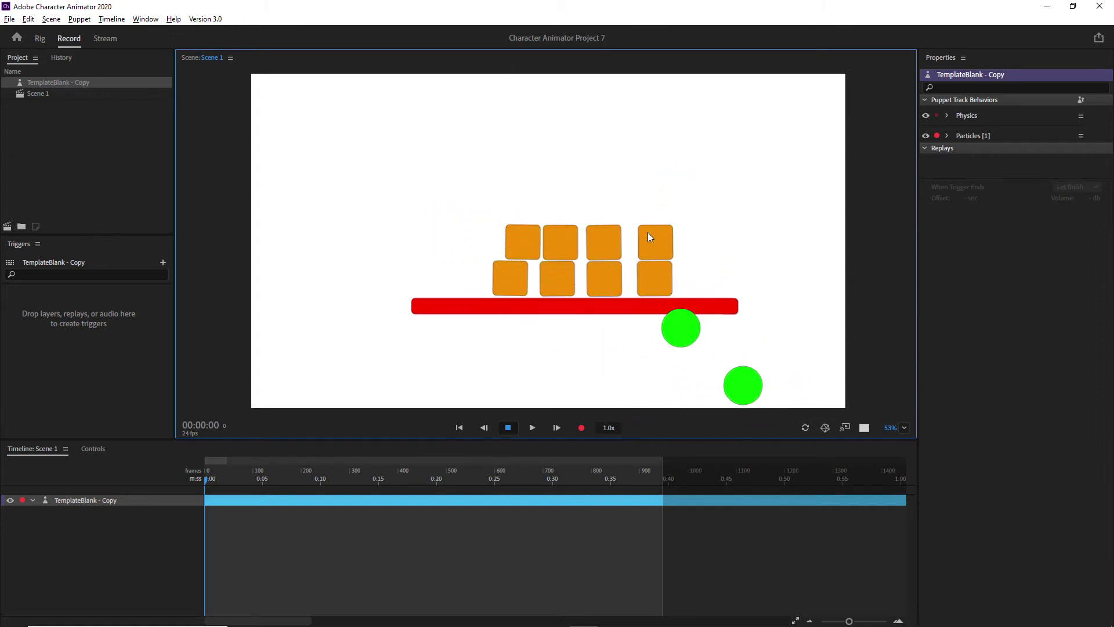
# - In the puppet rig, collapse the general puppet and mesh properties and examine the Physics behavior's Dangle and Collision settings
pyautogui.click(39, 38)
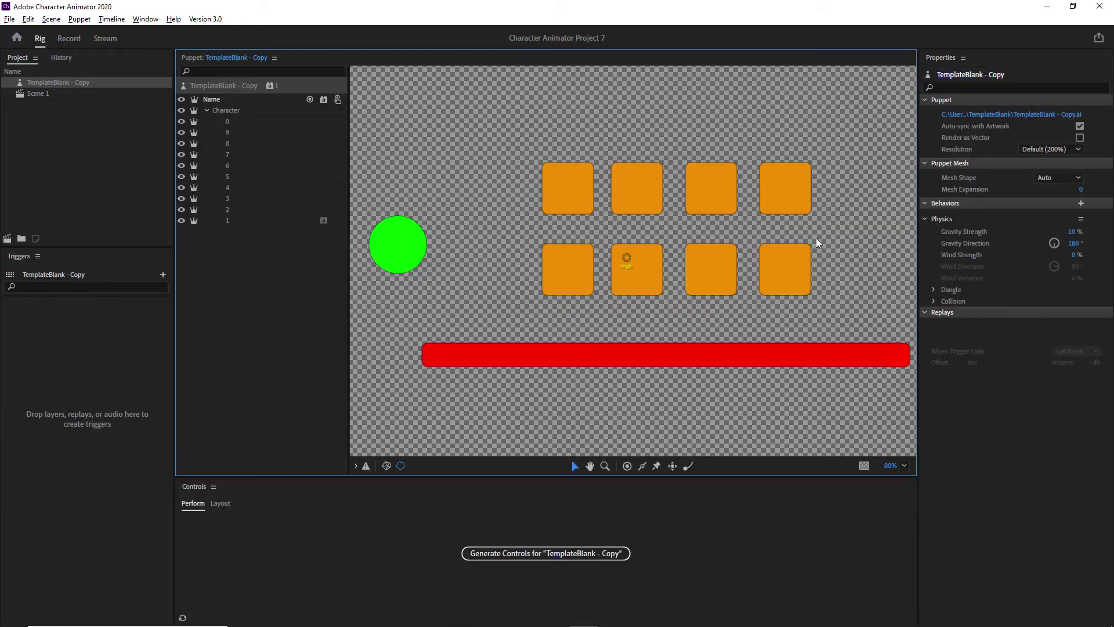
pyautogui.click(925, 163)
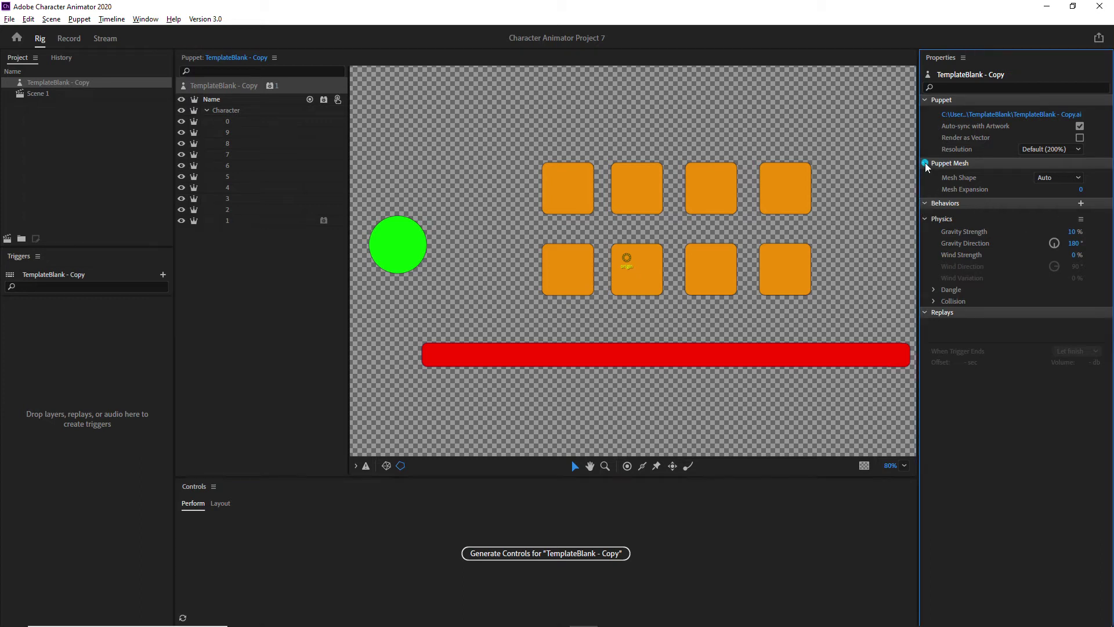
pyautogui.click(924, 99)
pyautogui.click(927, 122)
pyautogui.click(925, 122)
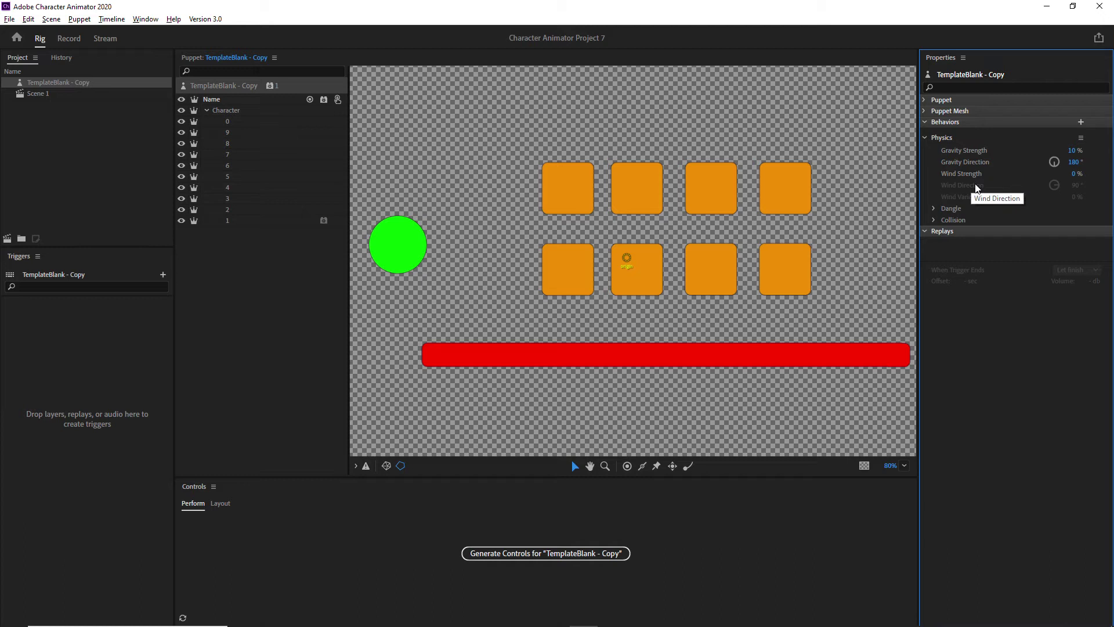
pyautogui.click(933, 210)
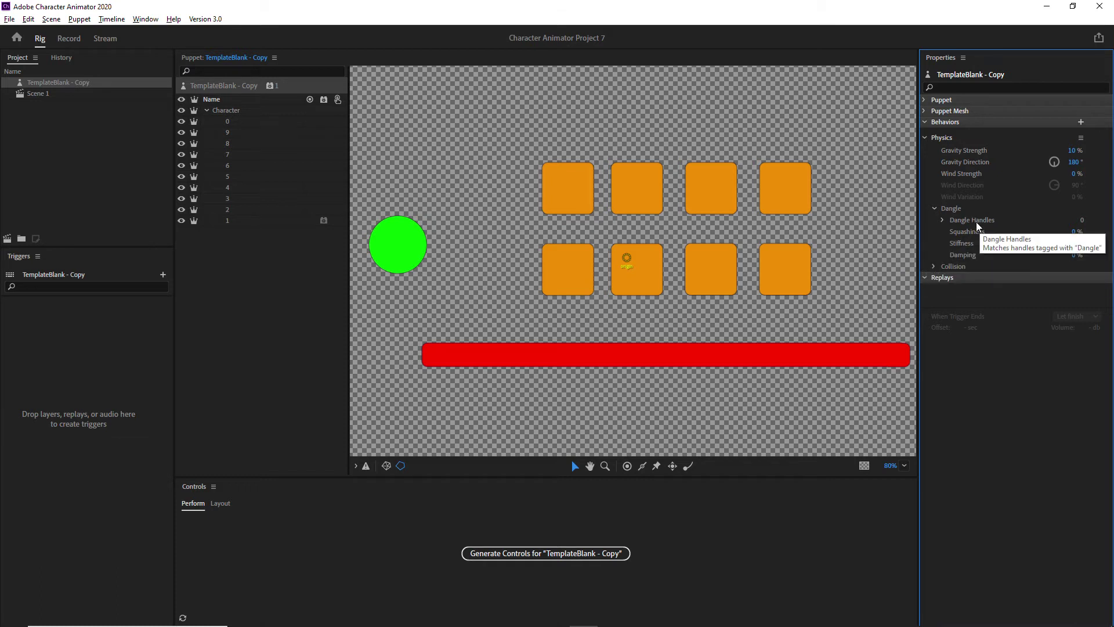
pyautogui.click(935, 208)
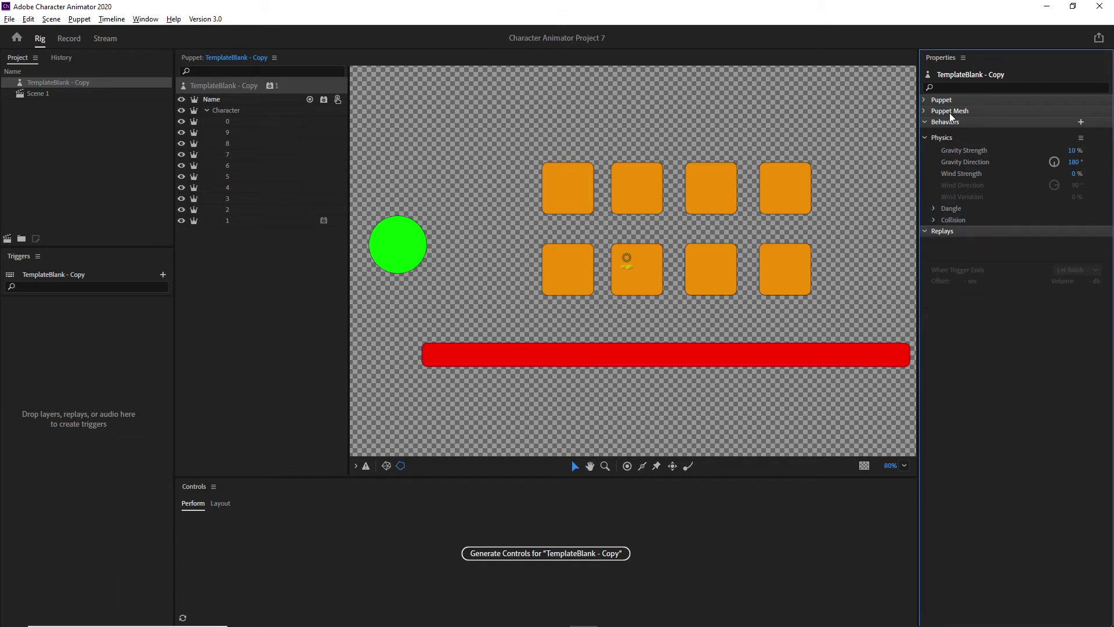
pyautogui.click(934, 223)
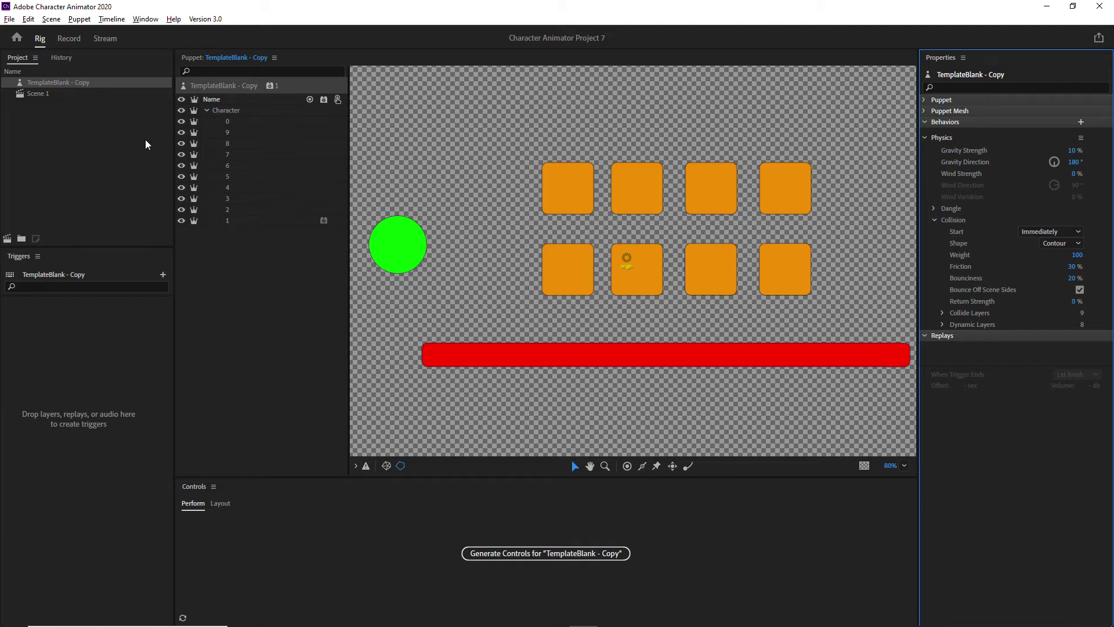
# - Review the Particles and Physics track behavior settings in Scene 1, including the expanded Collision parameters
pyautogui.click(69, 41)
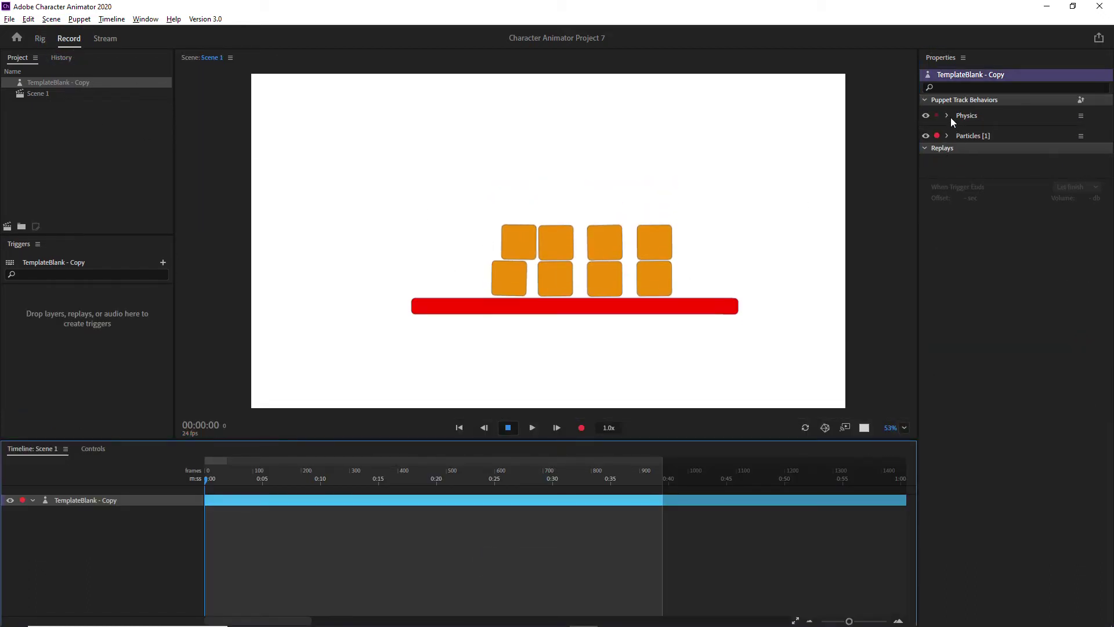
pyautogui.click(946, 136)
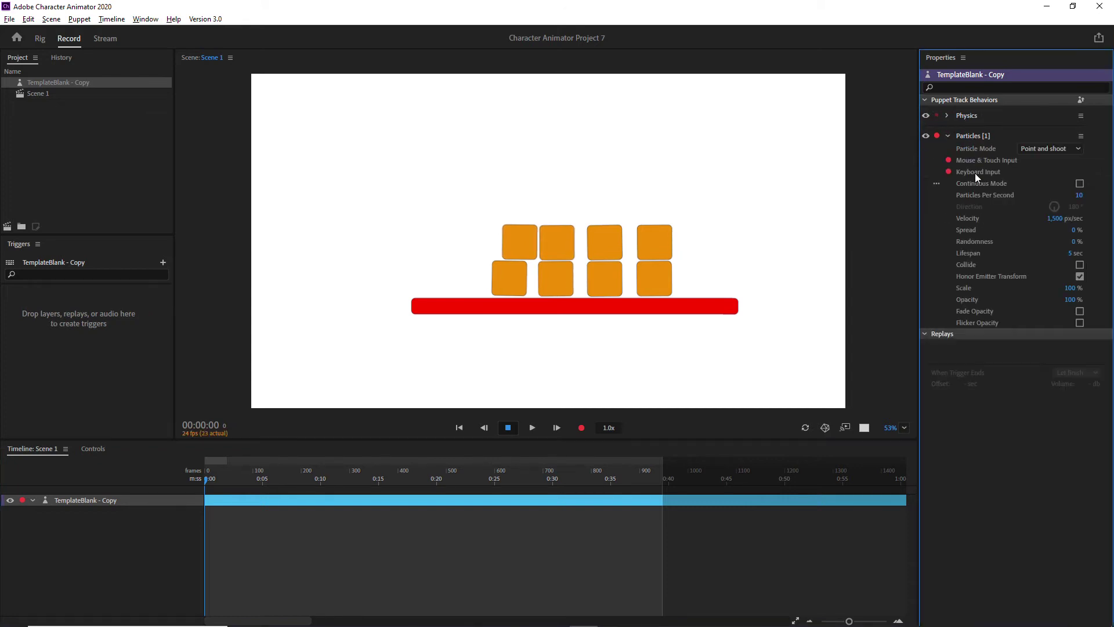
pyautogui.click(947, 116)
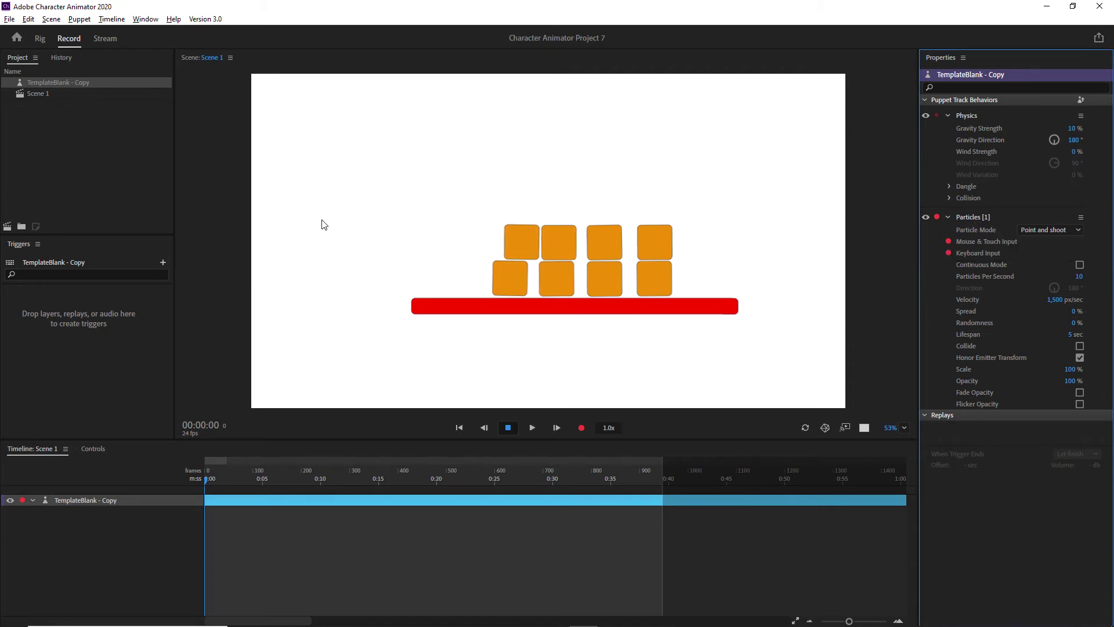
pyautogui.click(948, 216)
pyautogui.click(950, 198)
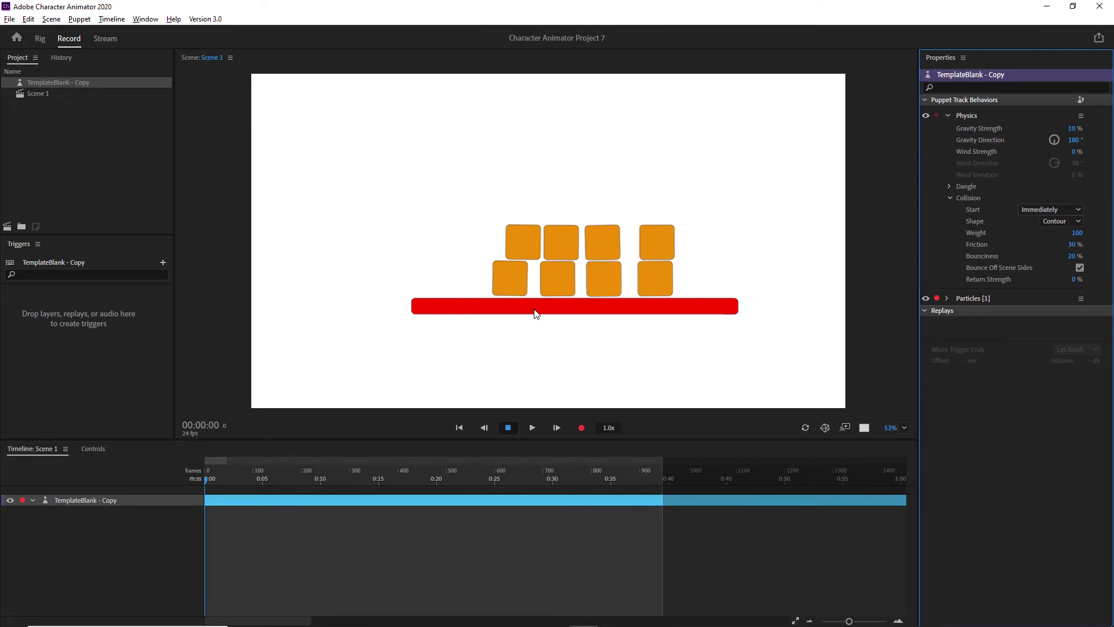
pyautogui.click(39, 38)
pyautogui.click(68, 38)
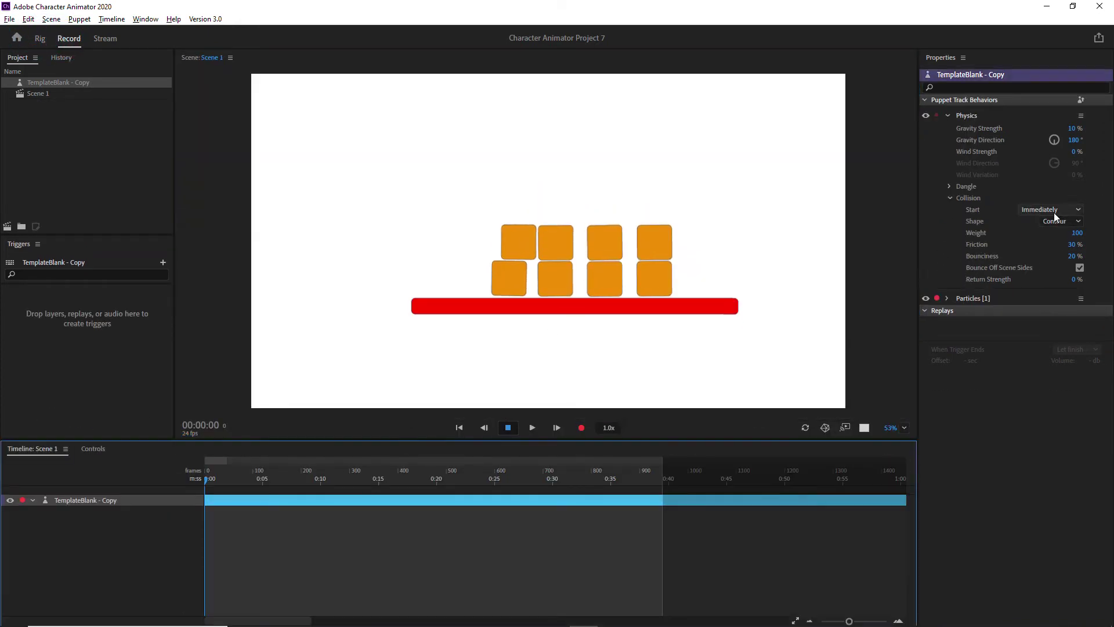
# - Inspect the Collision Start and Shape options, keeping Start on Immediately and Shape on Contour
pyautogui.click(1054, 210)
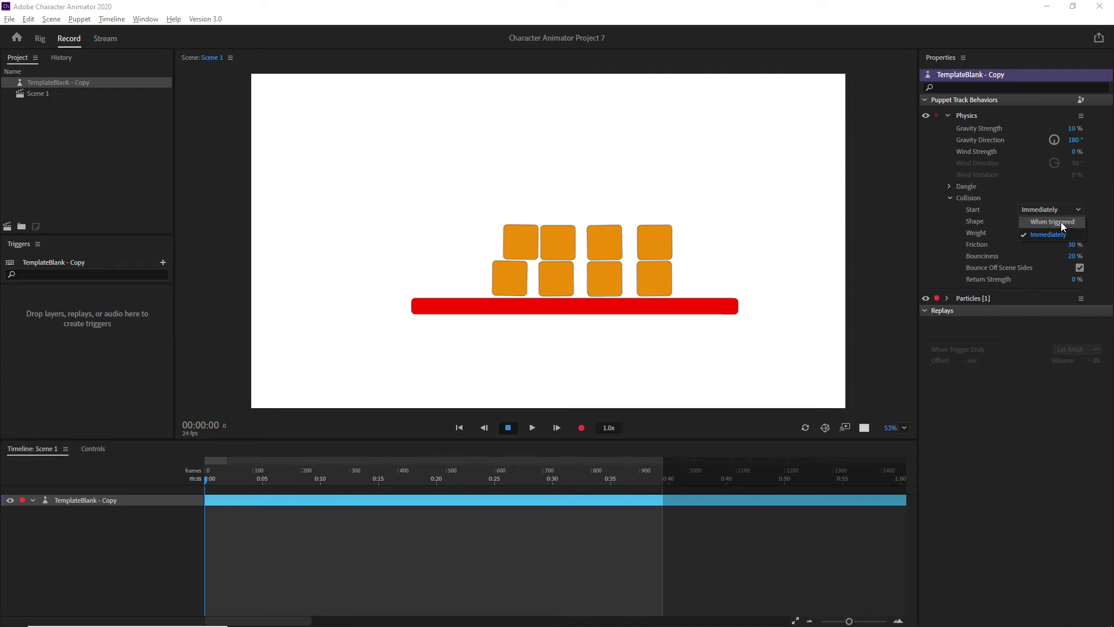
pyautogui.click(1040, 335)
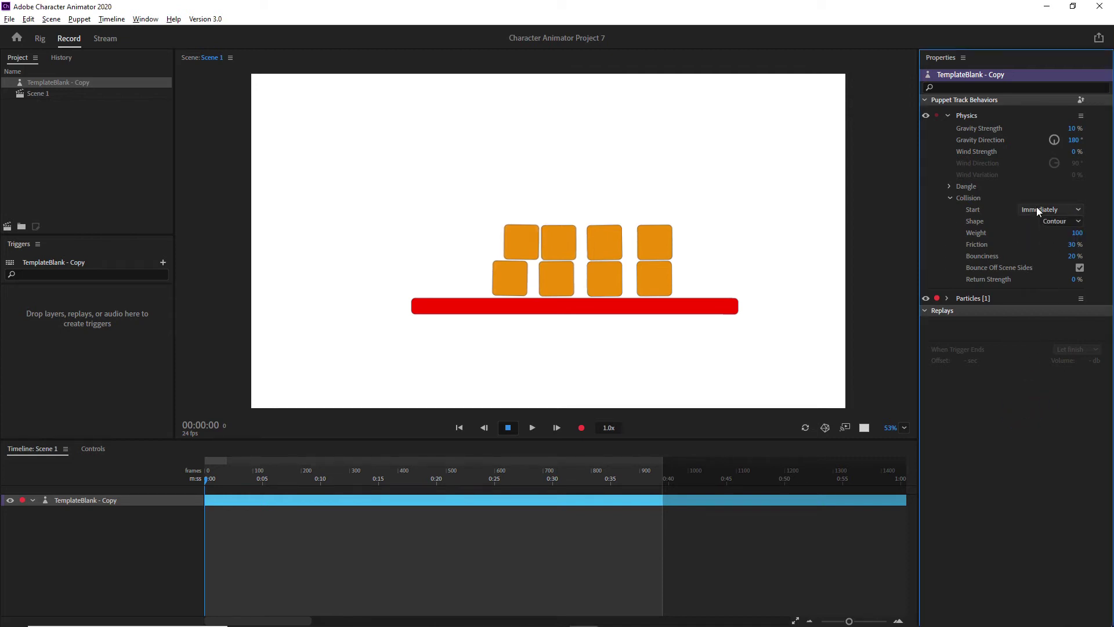
pyautogui.click(1055, 221)
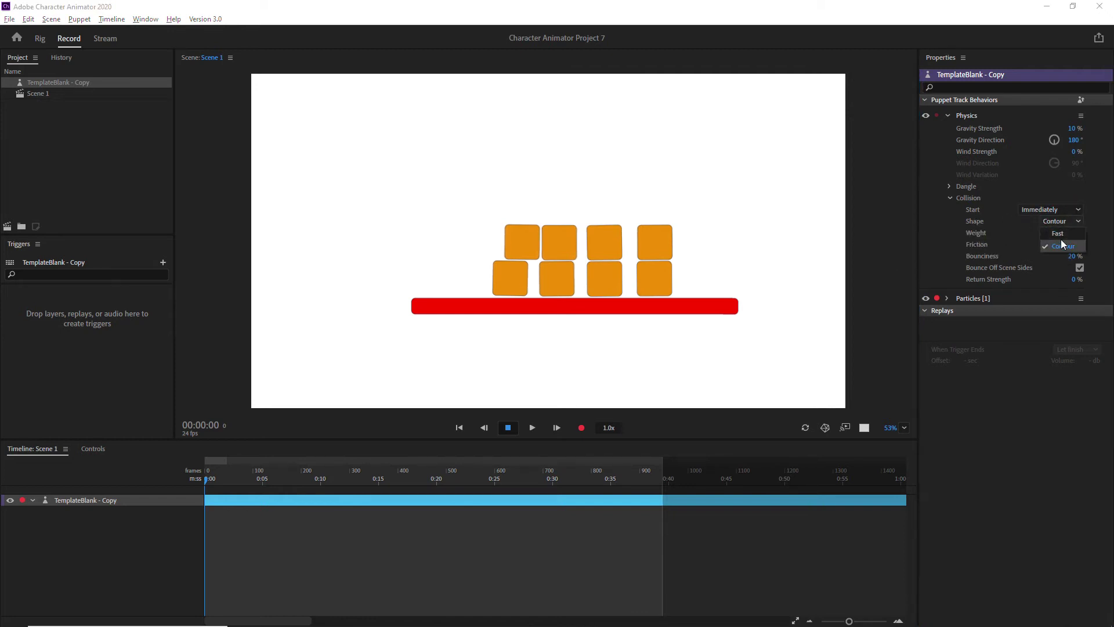
pyautogui.click(1057, 245)
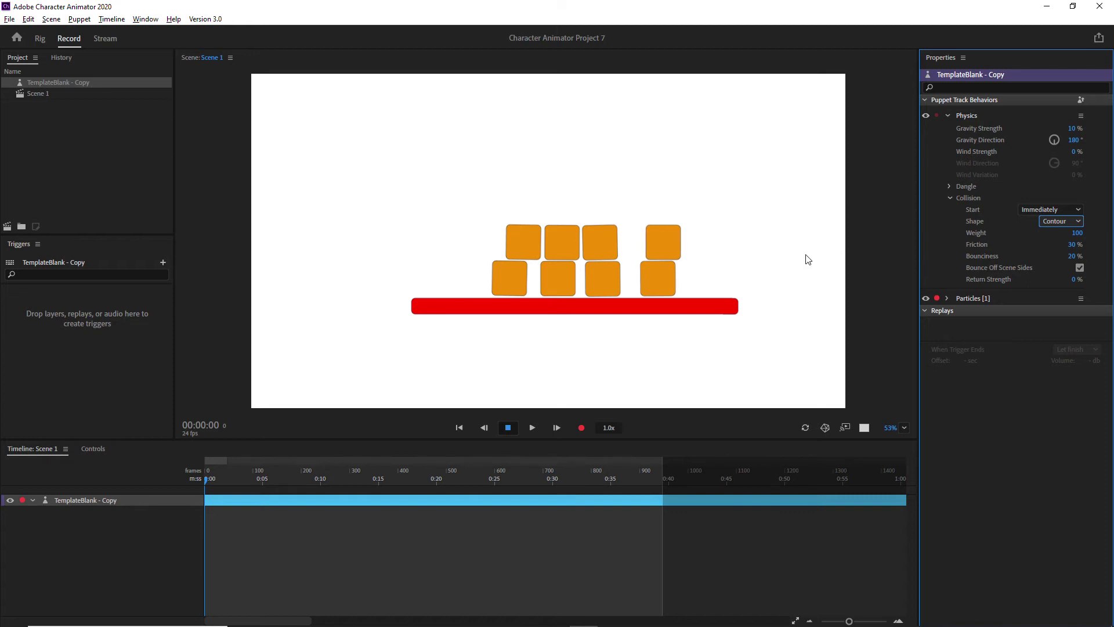
pyautogui.moveTo(585, 71)
pyautogui.mouseDown()
pyautogui.moveTo(843, 74)
pyautogui.moveTo(865, 127)
pyautogui.moveTo(826, 273)
pyautogui.moveTo(852, 351)
pyautogui.moveTo(836, 407)
pyautogui.moveTo(602, 415)
pyautogui.moveTo(534, 394)
pyautogui.moveTo(395, 399)
pyautogui.moveTo(349, 417)
pyautogui.moveTo(240, 397)
pyautogui.moveTo(254, 79)
pyautogui.moveTo(615, 68)
pyautogui.mouseUp()
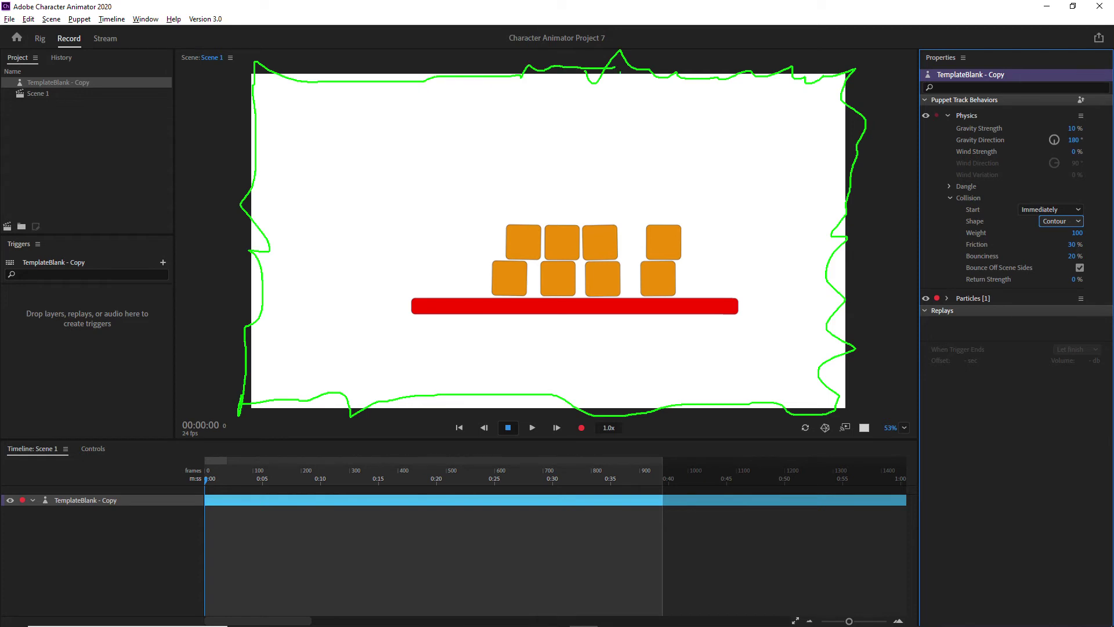
pyautogui.moveTo(1072, 263)
pyautogui.mouseDown()
pyautogui.moveTo(1092, 265)
pyautogui.moveTo(1083, 261)
pyautogui.mouseUp()
pyautogui.press('Escape')
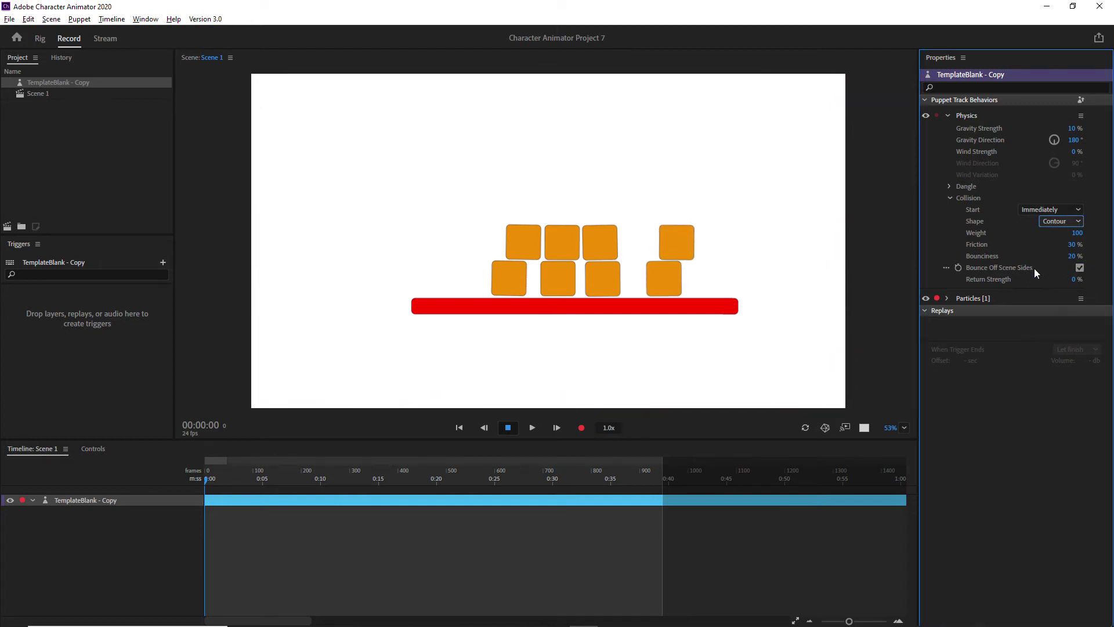
pyautogui.moveTo(999, 282)
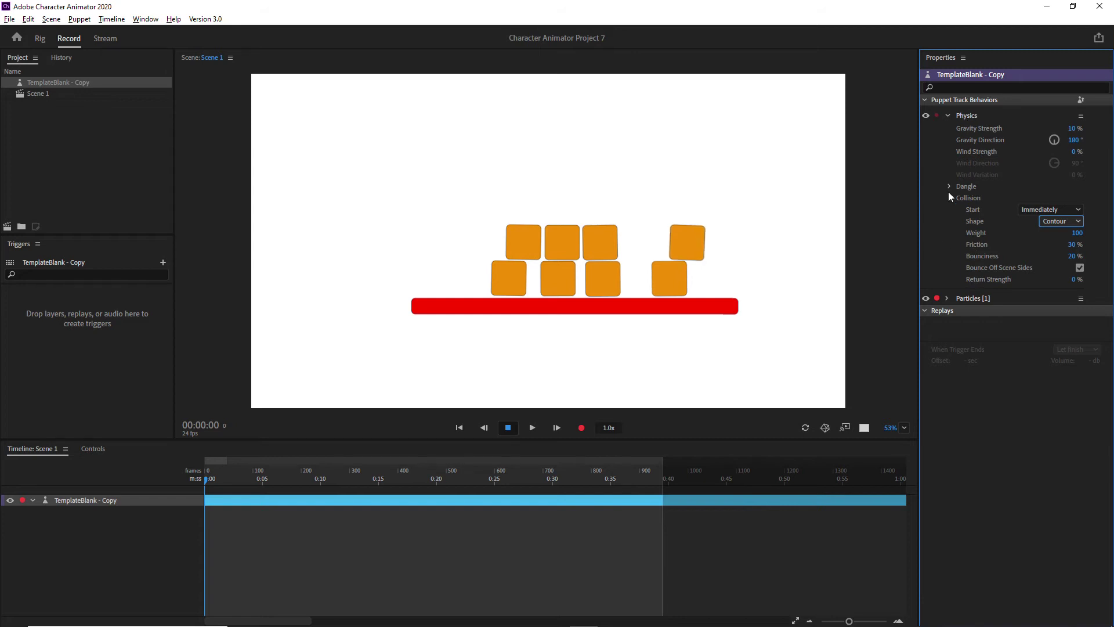
# - Expand the Particles settings and shoot more green balls over and beside the boxes in Scene 1
pyautogui.click(947, 298)
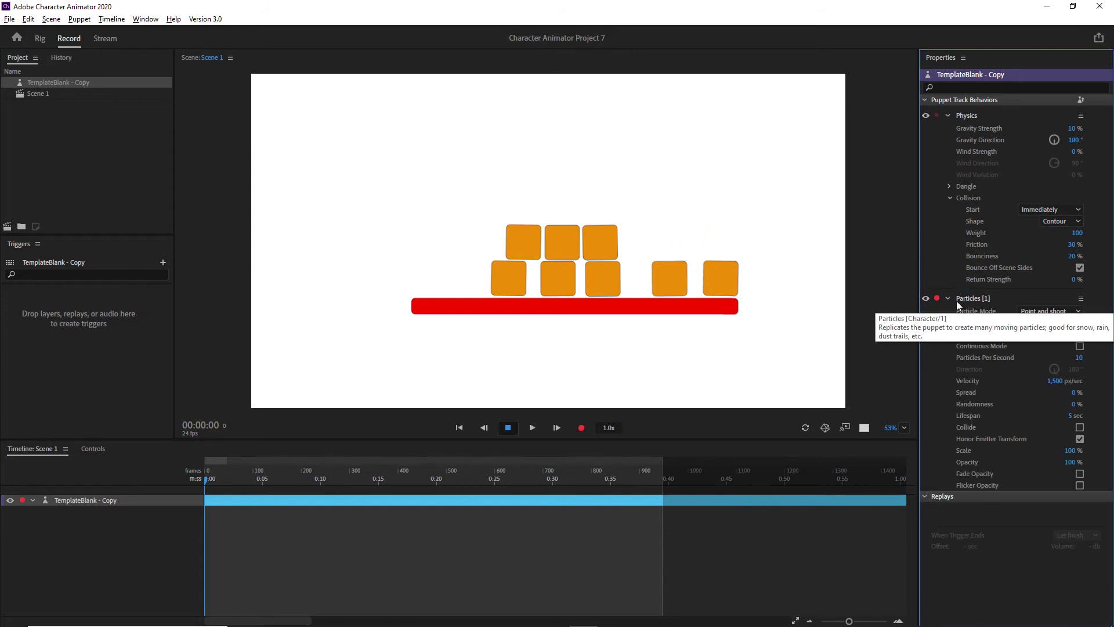
pyautogui.click(506, 204)
pyautogui.moveTo(497, 202); pyautogui.dragTo(565, 180)
pyautogui.click(554, 213)
pyautogui.click(552, 247)
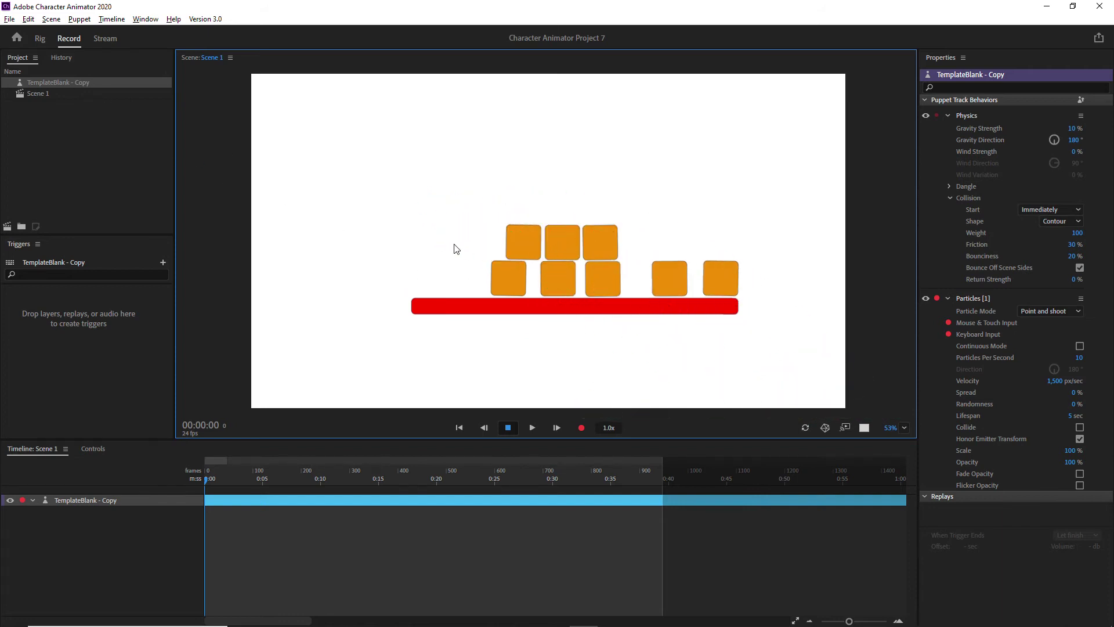
pyautogui.moveTo(432, 231); pyautogui.dragTo(408, 235)
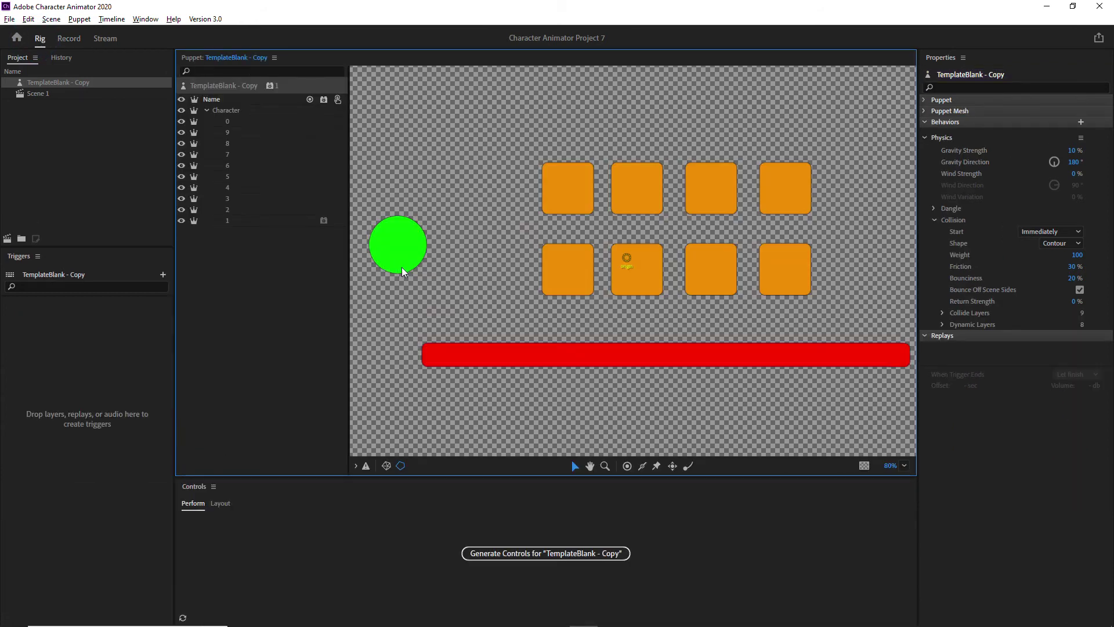
# - Set the puppet view to 50% and move the green ball farther left of the boxes, to about X -366 px, Y 10 px
pyautogui.click(904, 465)
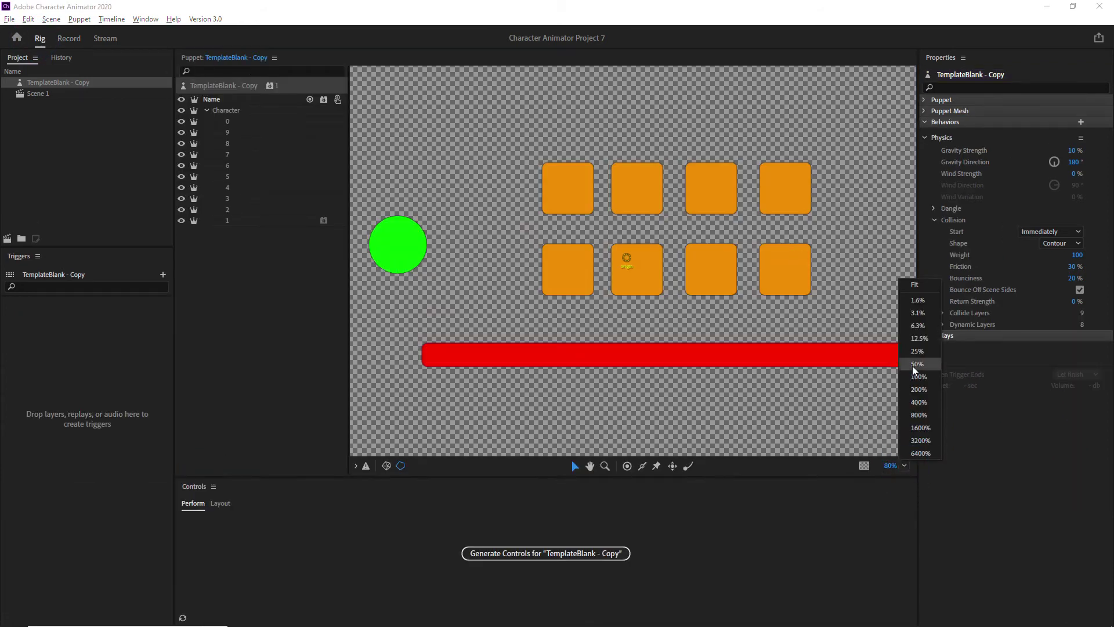
pyautogui.click(917, 288)
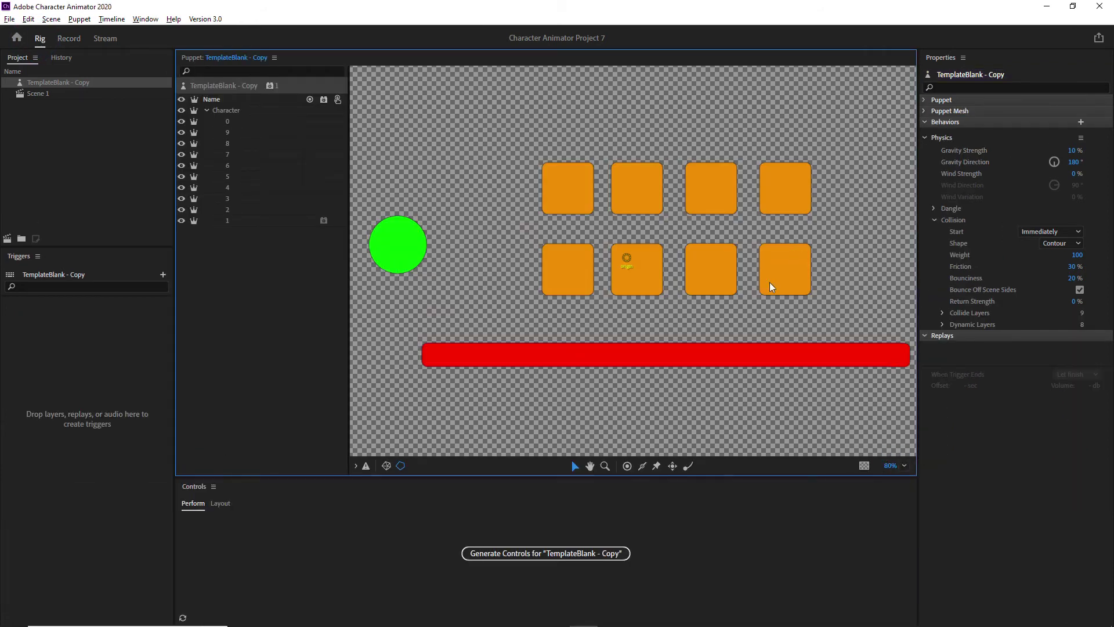
pyautogui.click(904, 464)
pyautogui.click(917, 364)
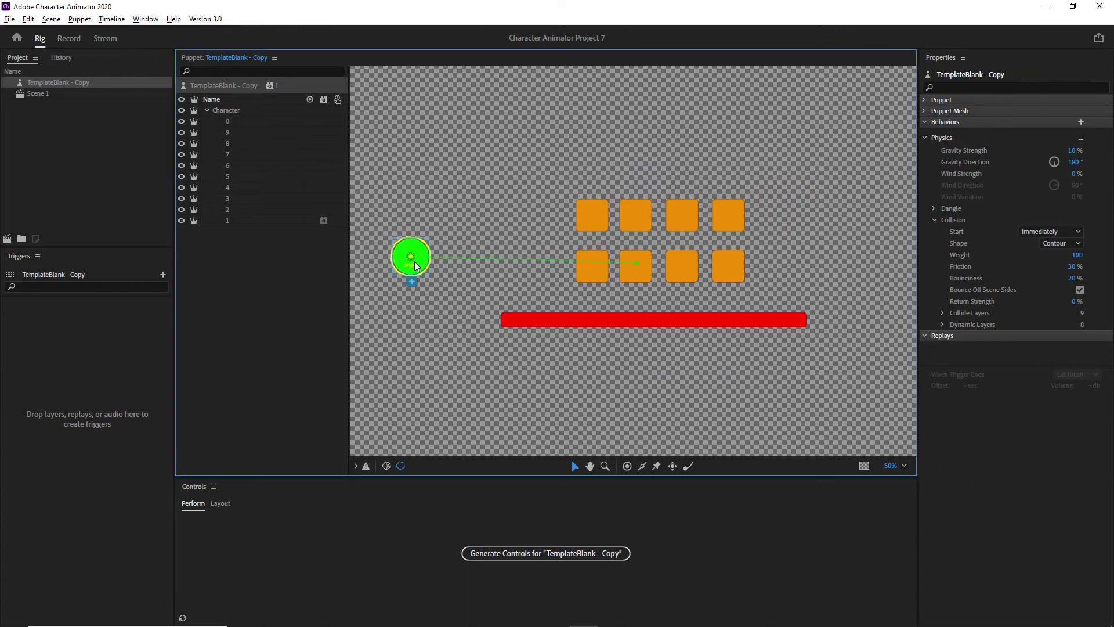
pyautogui.click(388, 266)
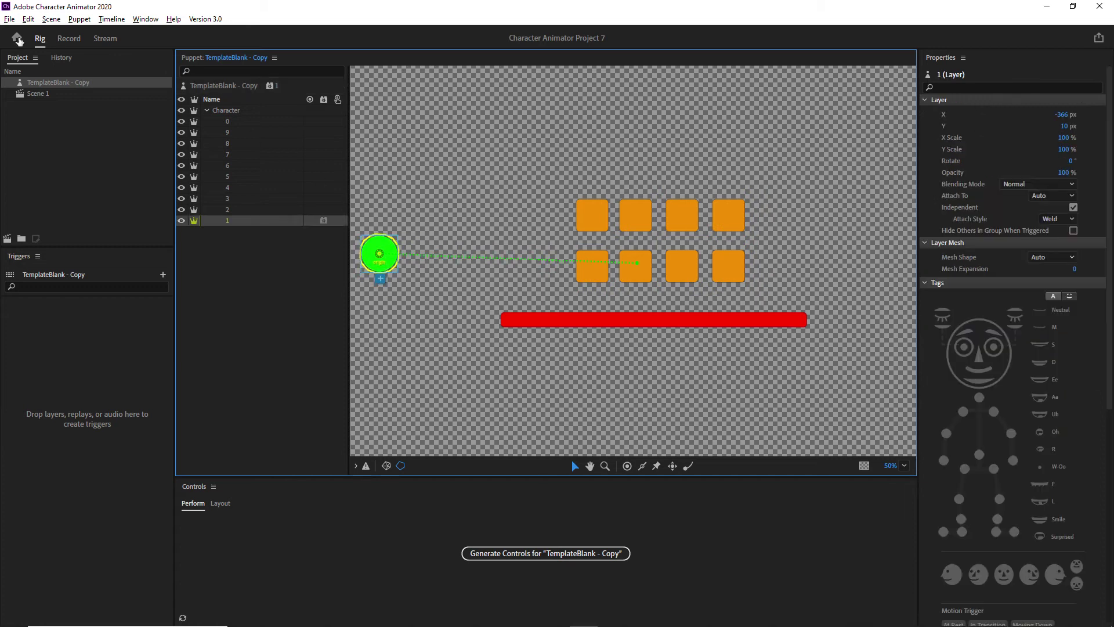
# - Shoot green balls from the new emitter position toward the stacked boxes in Scene 1
pyautogui.click(68, 39)
pyautogui.click(444, 232)
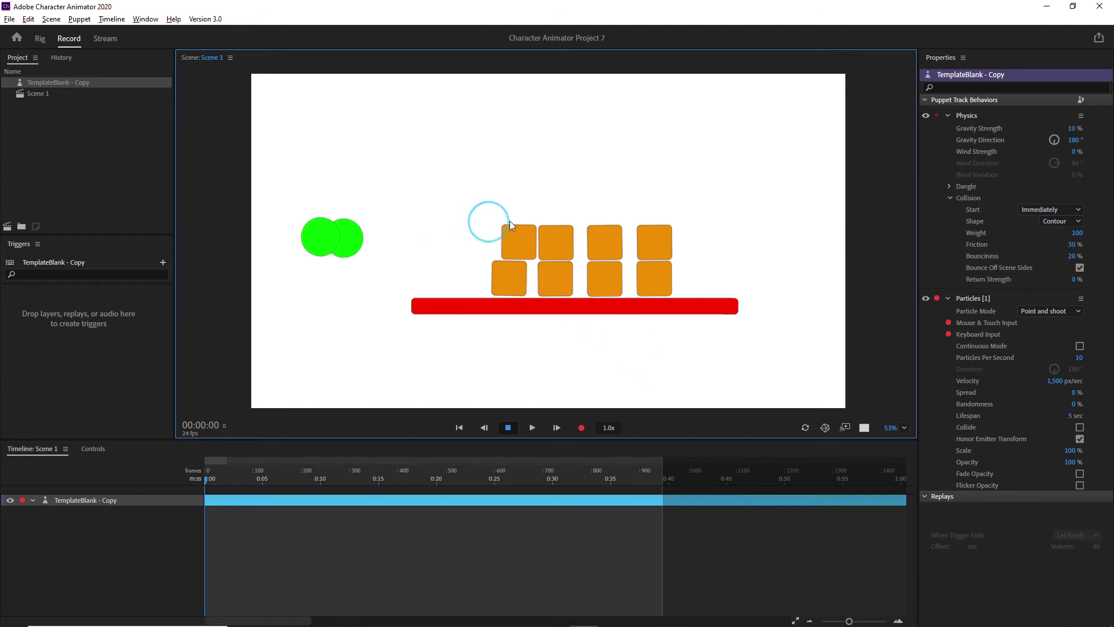
pyautogui.click(511, 203)
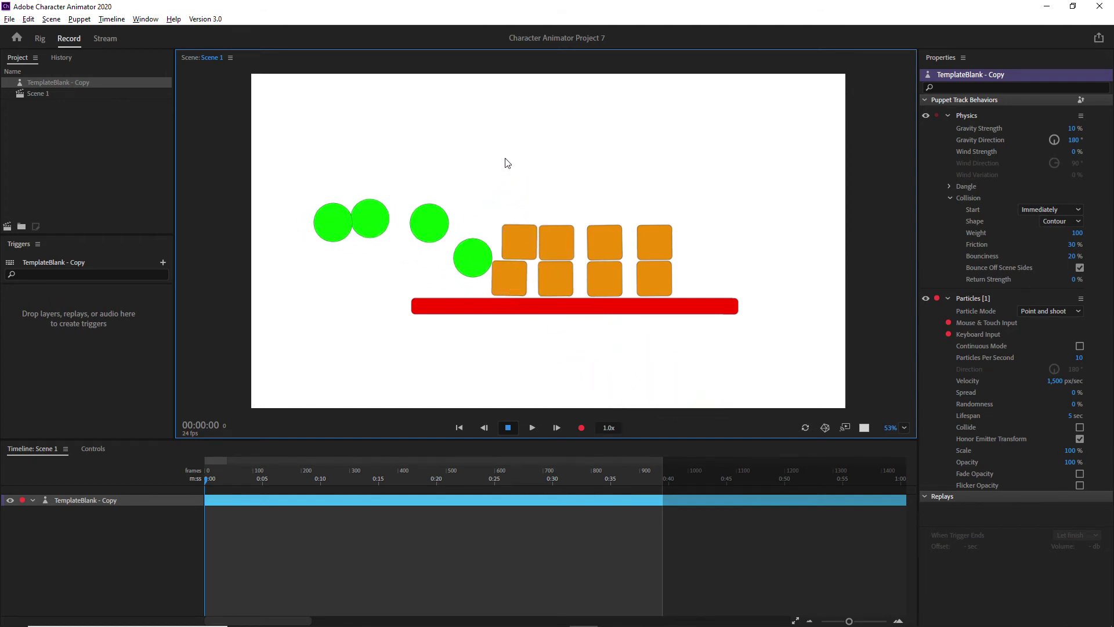
# - Shoot at the boxes once more, set the Particle Mode to Snow, and turn on Collide for the particles
pyautogui.moveTo(505, 163); pyautogui.dragTo(515, 177)
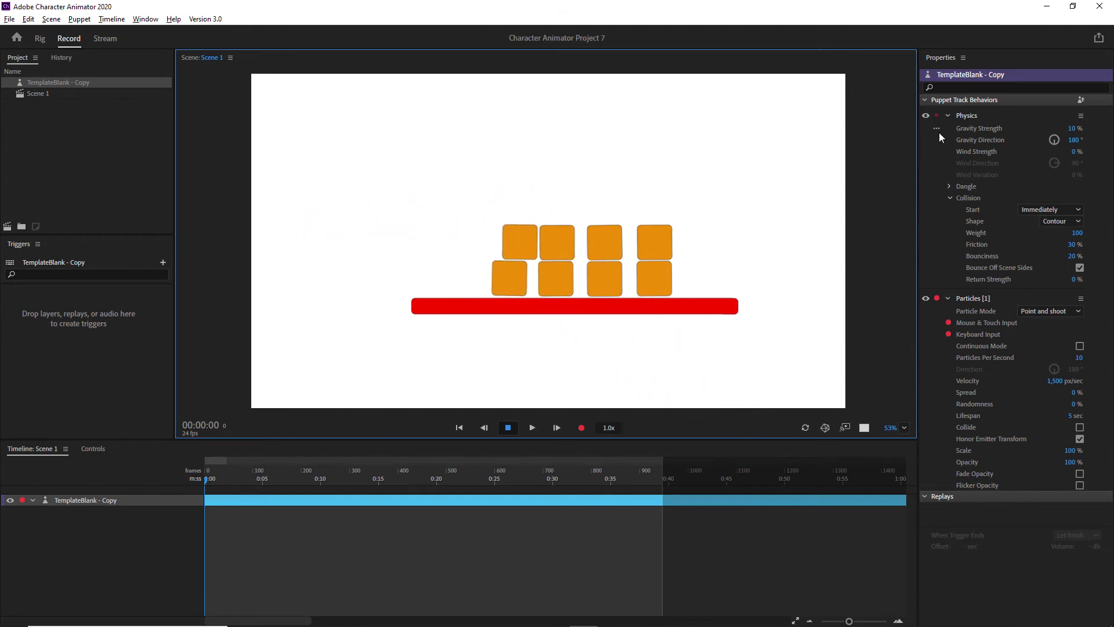
pyautogui.click(948, 116)
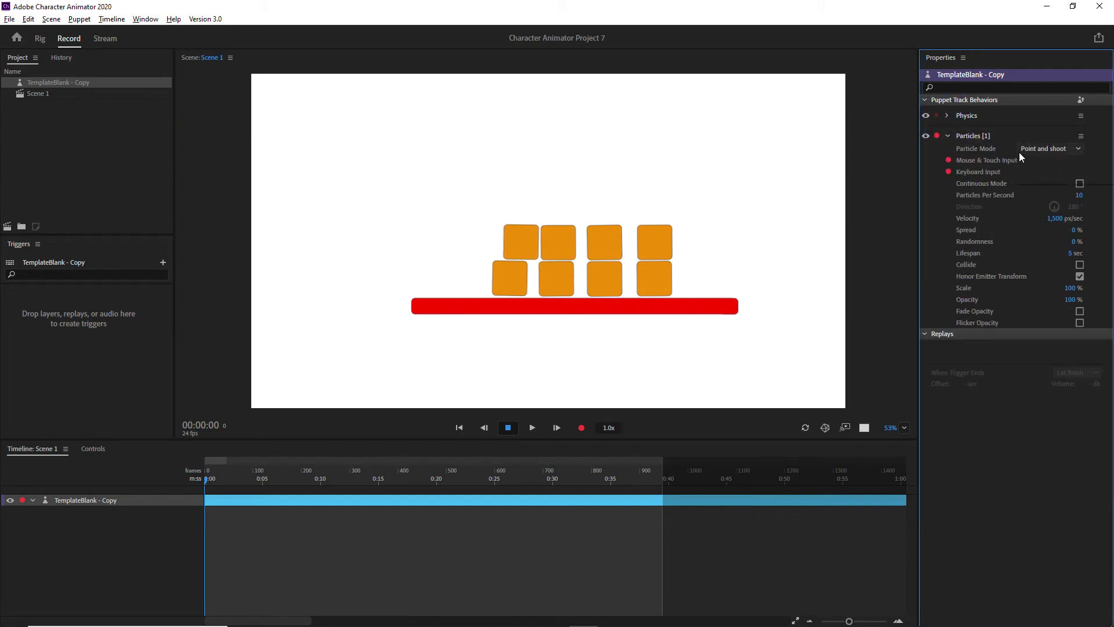
pyautogui.click(1035, 149)
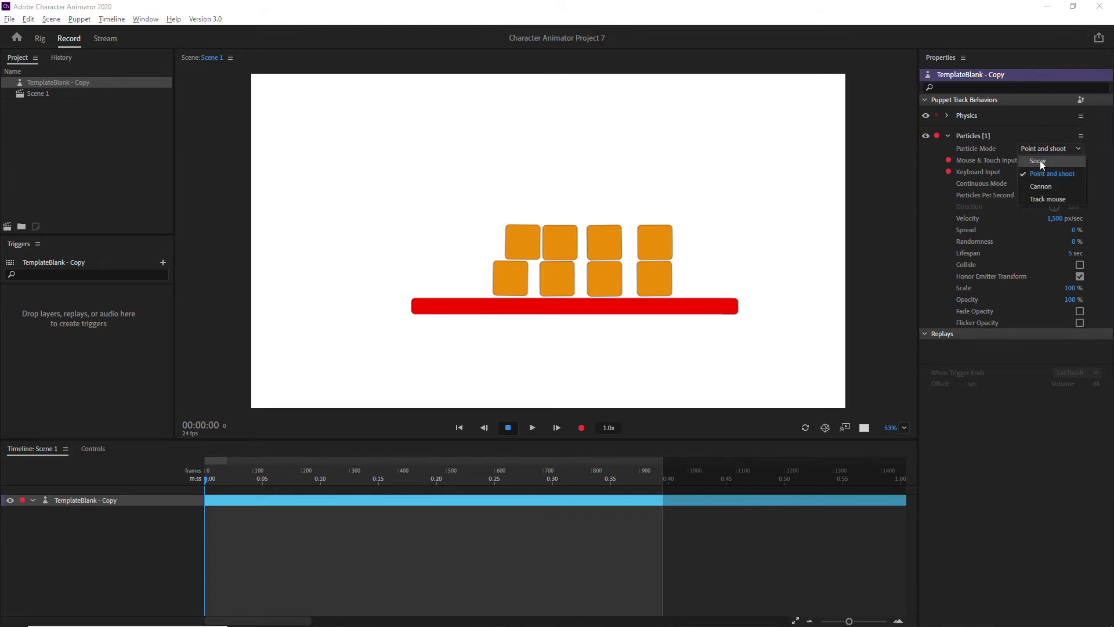
pyautogui.click(1044, 160)
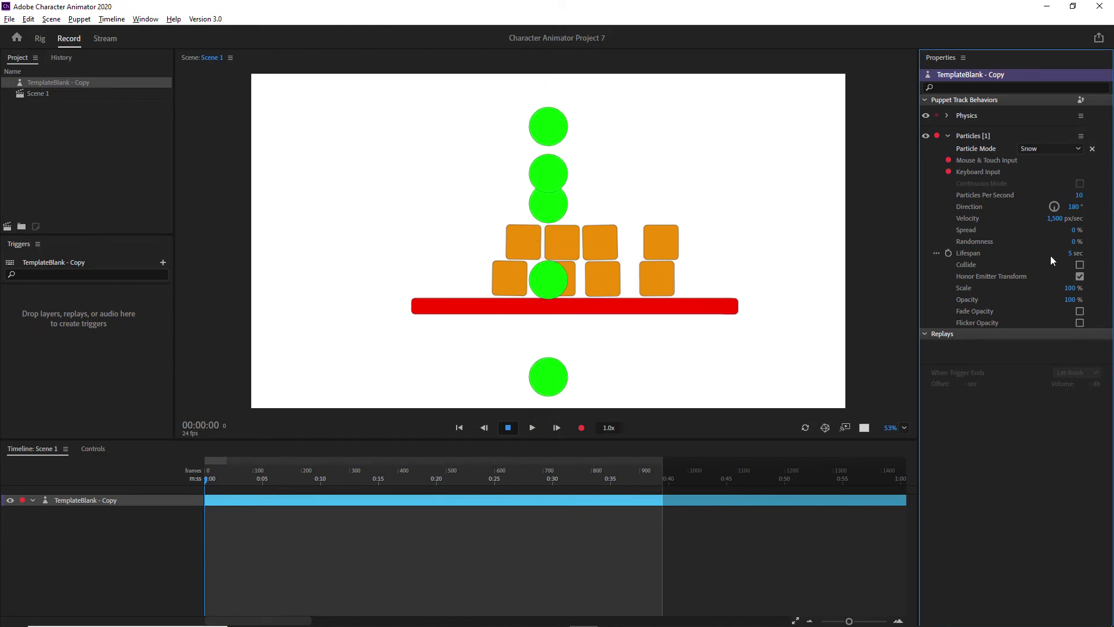
pyautogui.click(1080, 265)
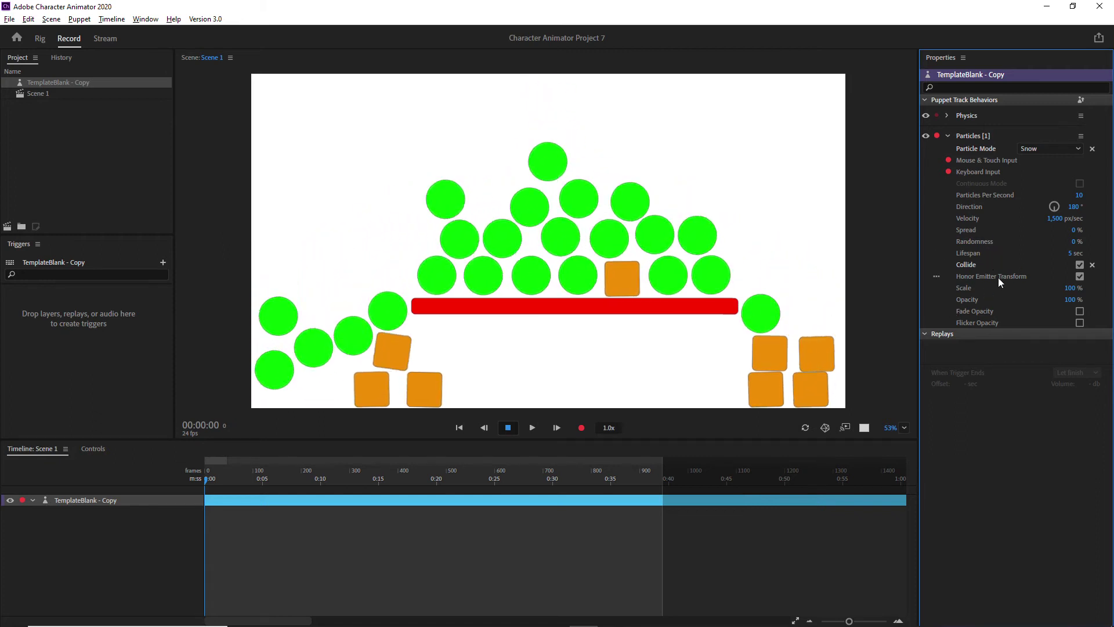
# - Turn Bounce Off Scene Sides off and back on in the Physics collision settings
pyautogui.click(947, 115)
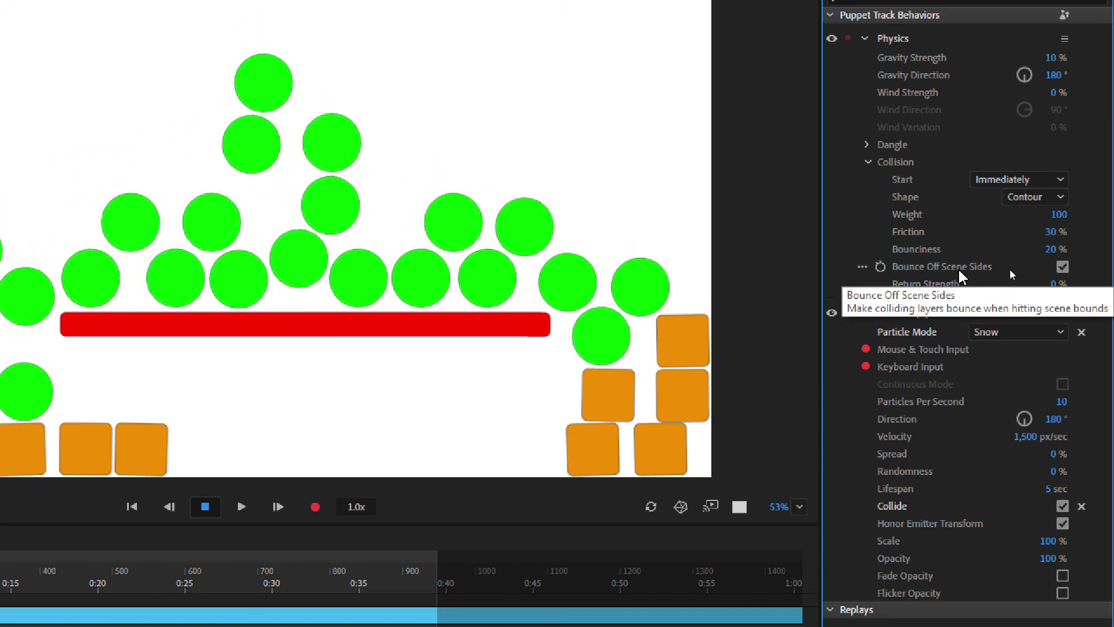
pyautogui.click(1063, 267)
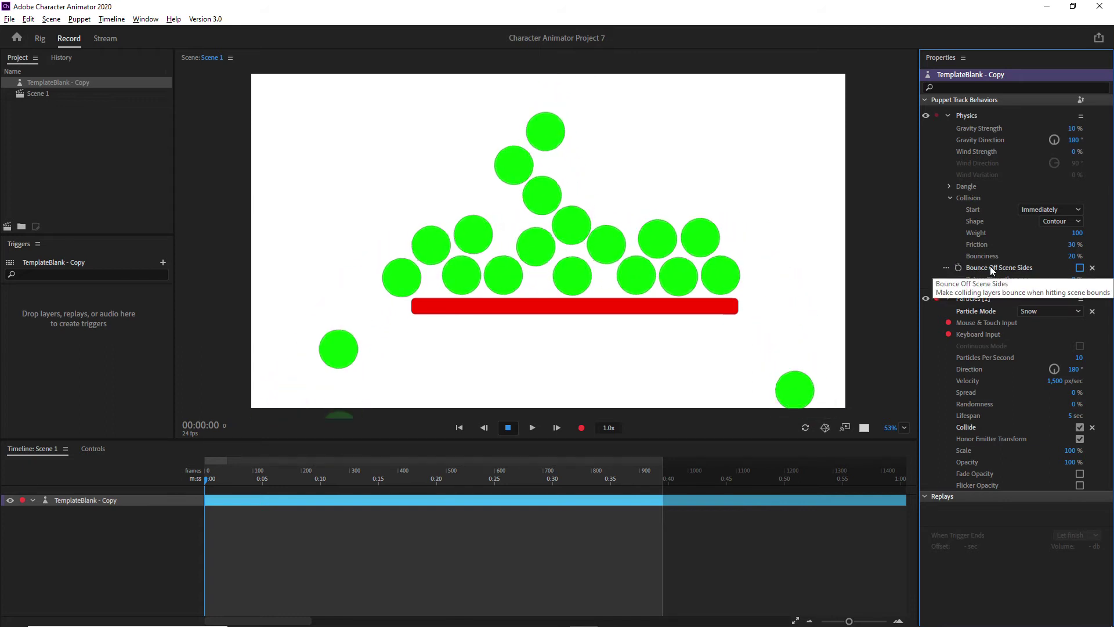
pyautogui.click(1080, 268)
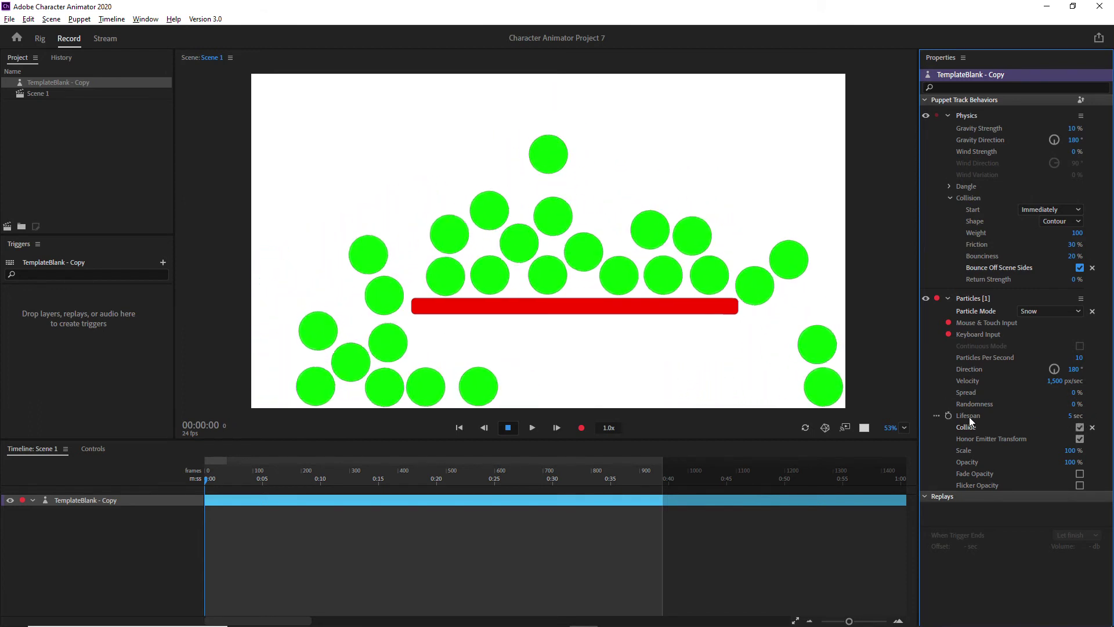
# - Try particle Lifespan values of 1 second and 10 seconds
pyautogui.click(1069, 415)
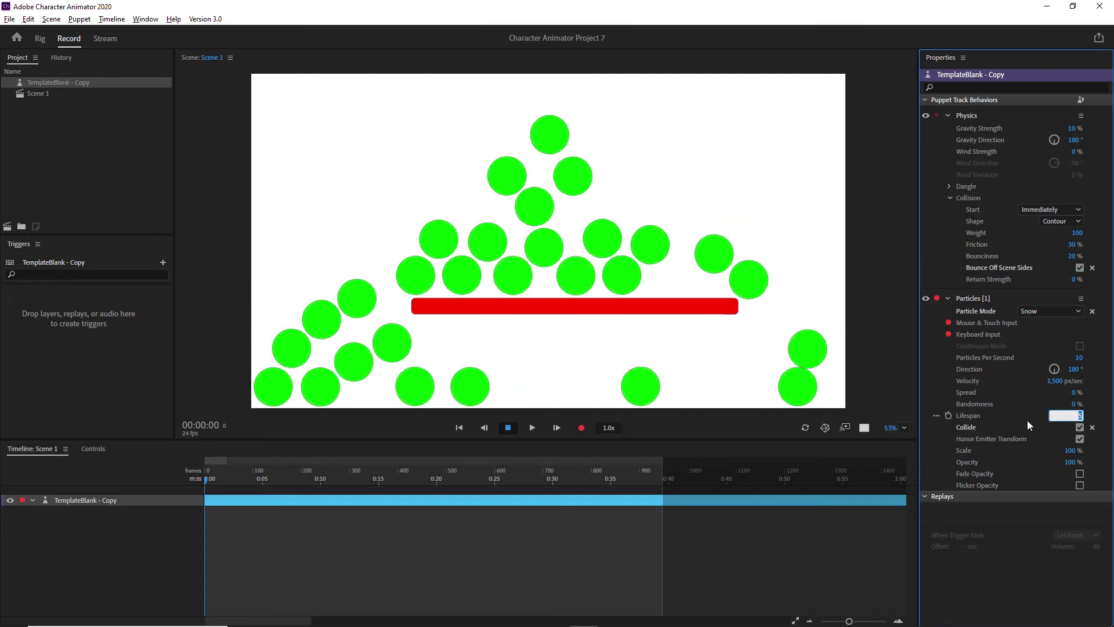
pyautogui.write('1')
pyautogui.press('Return')
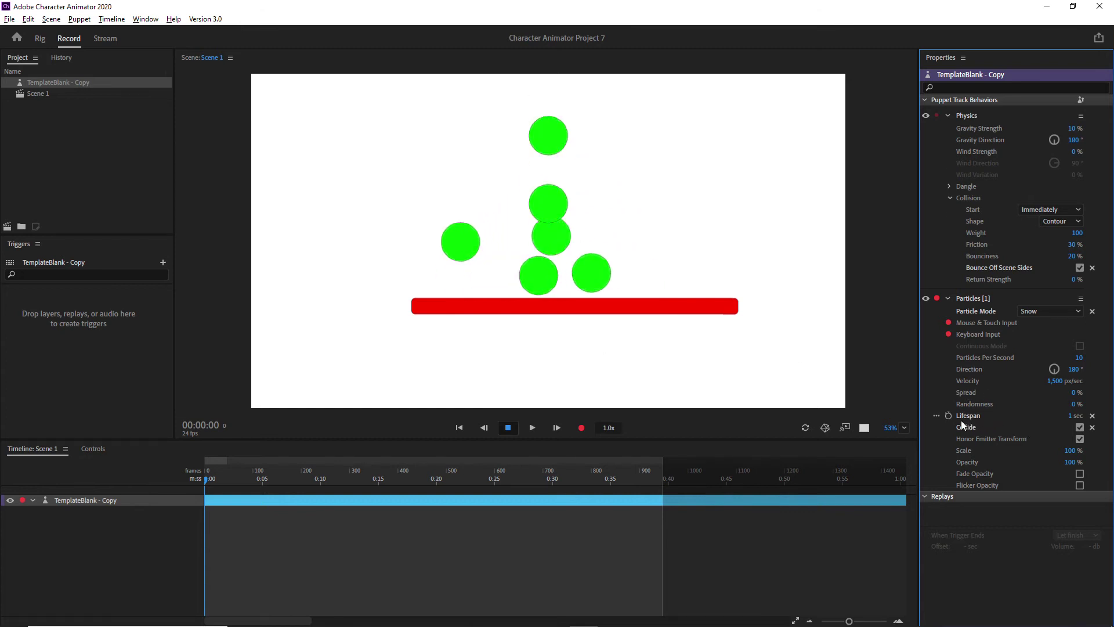
pyautogui.click(1069, 416)
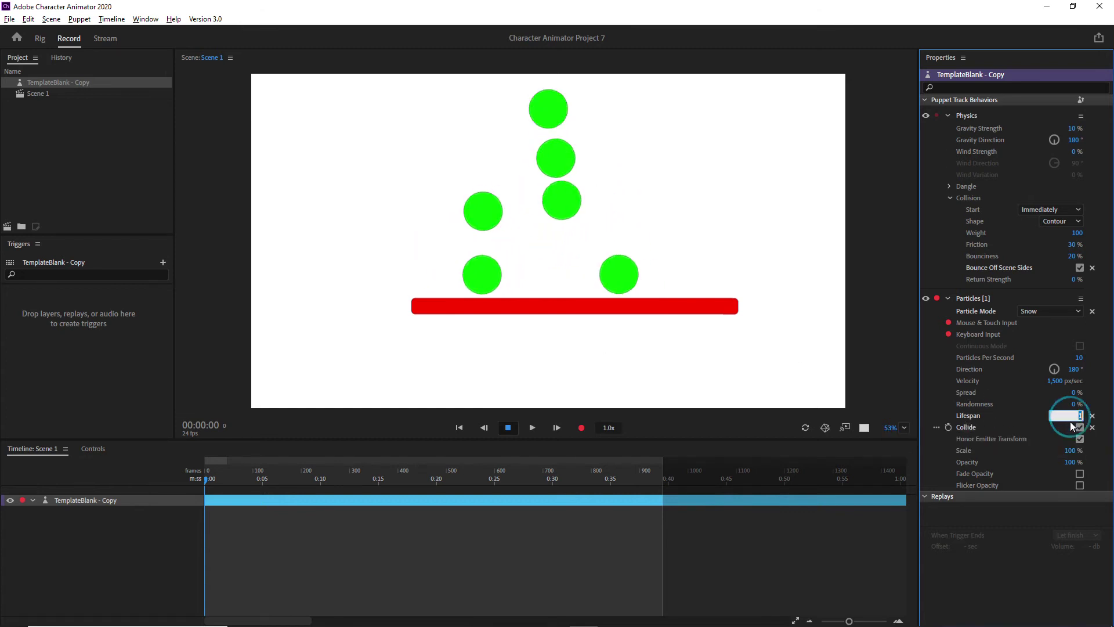
pyautogui.write('10')
pyautogui.press('Return')
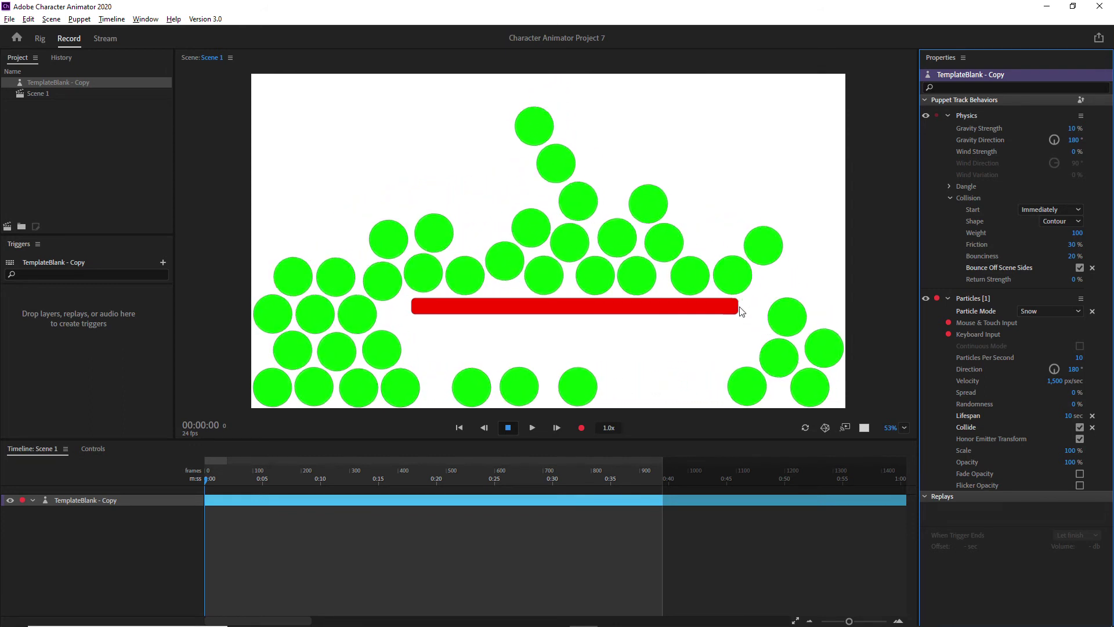
# - Set the particle Lifespan to 5 seconds and reset the scene by switching to the Rig workspace and back to Record
pyautogui.click(1070, 415)
pyautogui.write('5')
pyautogui.press('Return')
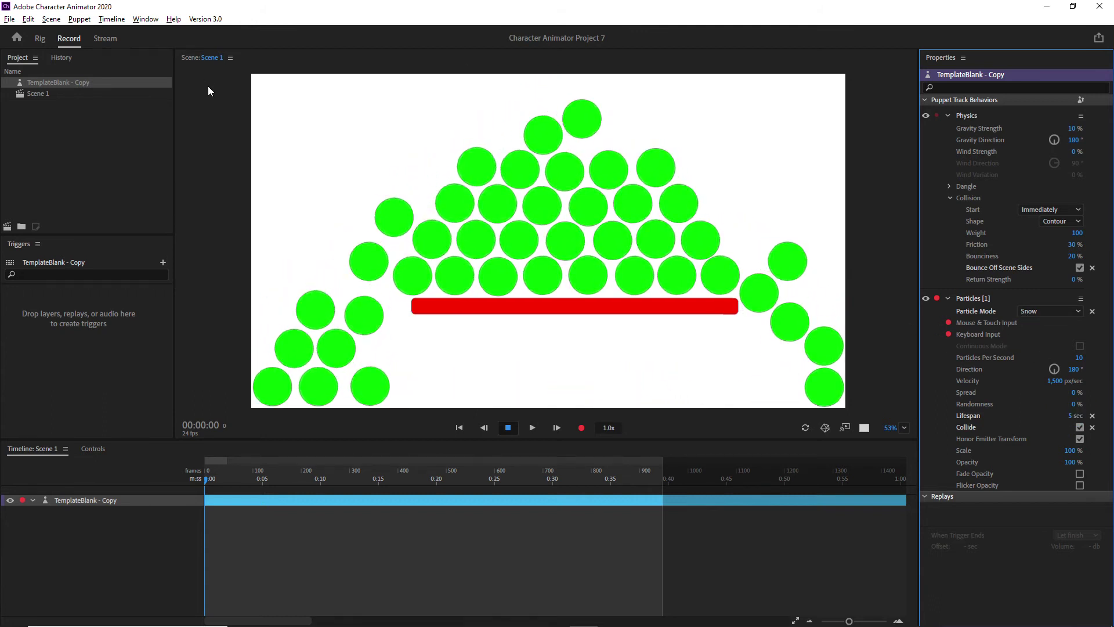
pyautogui.click(43, 41)
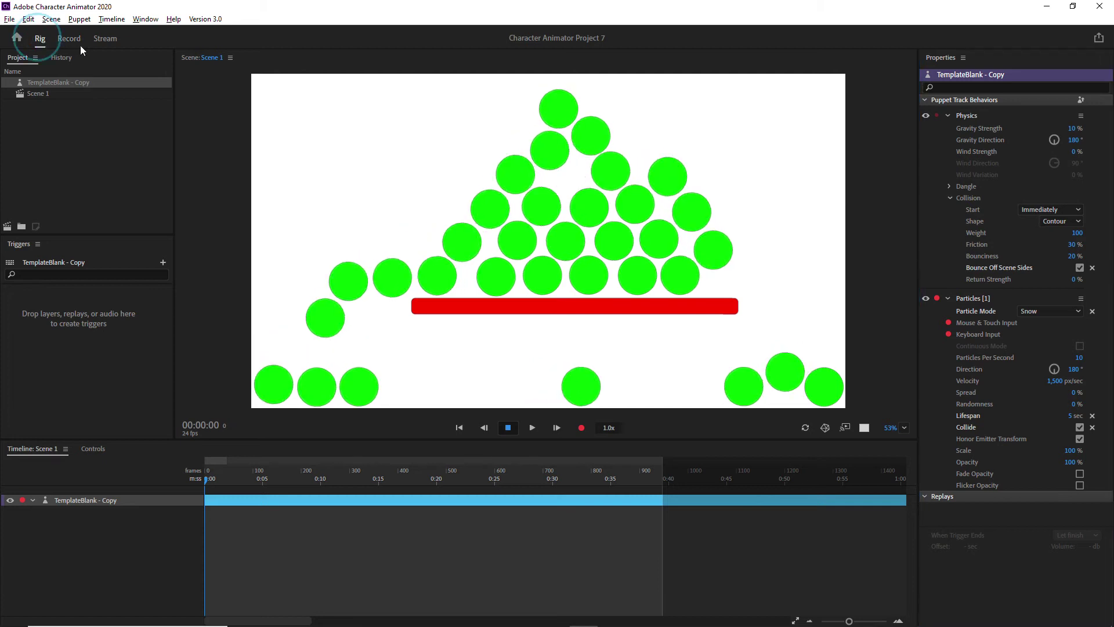
pyautogui.click(70, 41)
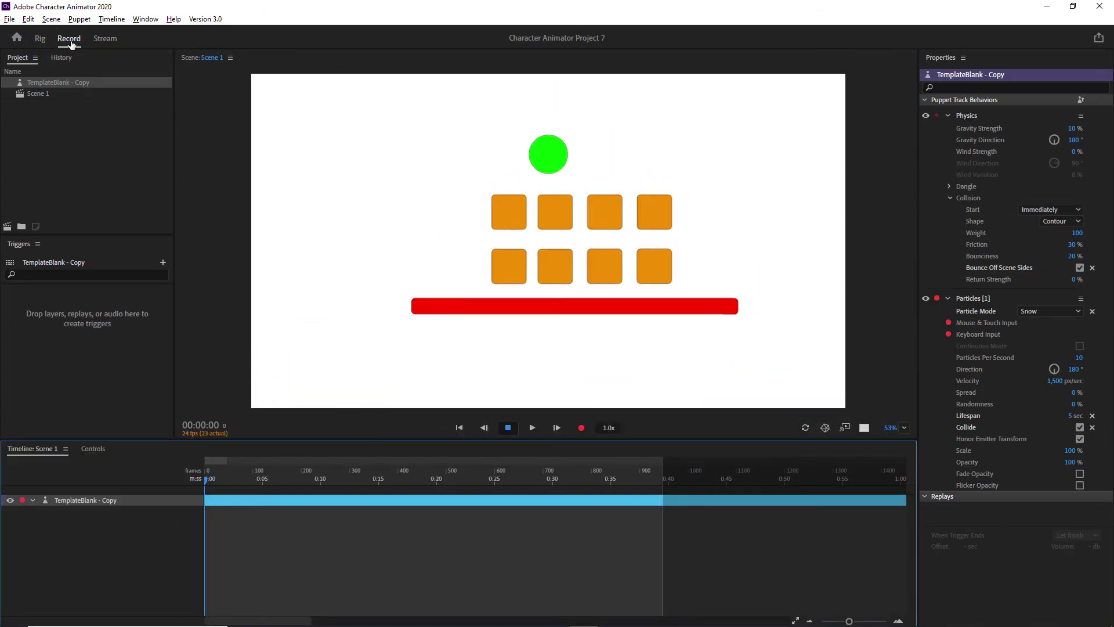
# - Set the Particle Mode to Point and shoot and fire green balls toward the space above the boxes
pyautogui.click(1039, 312)
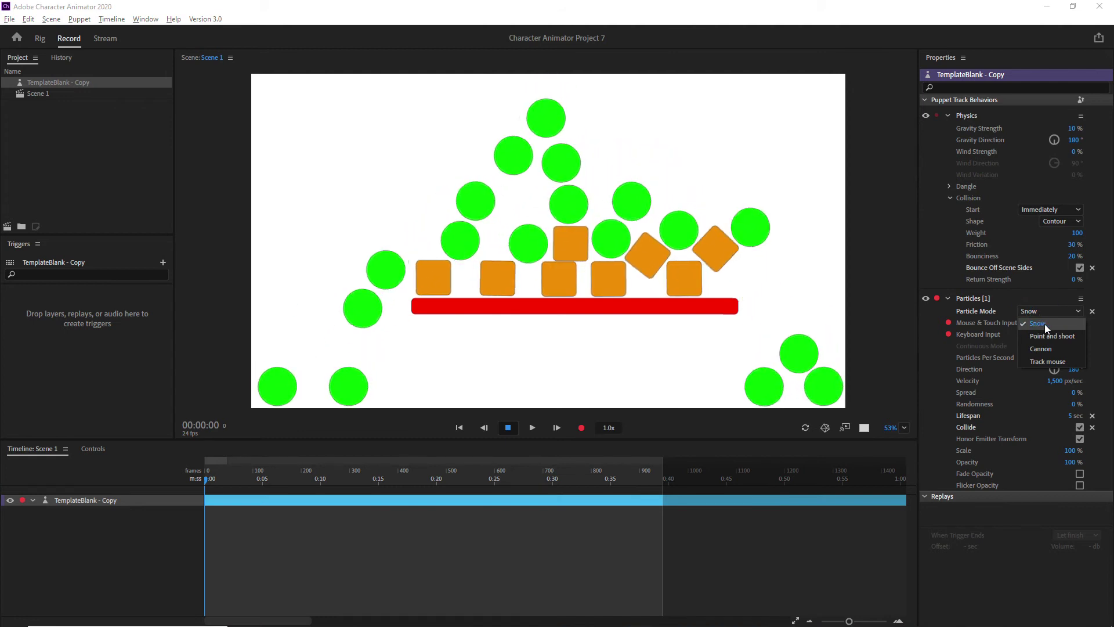
pyautogui.click(1044, 324)
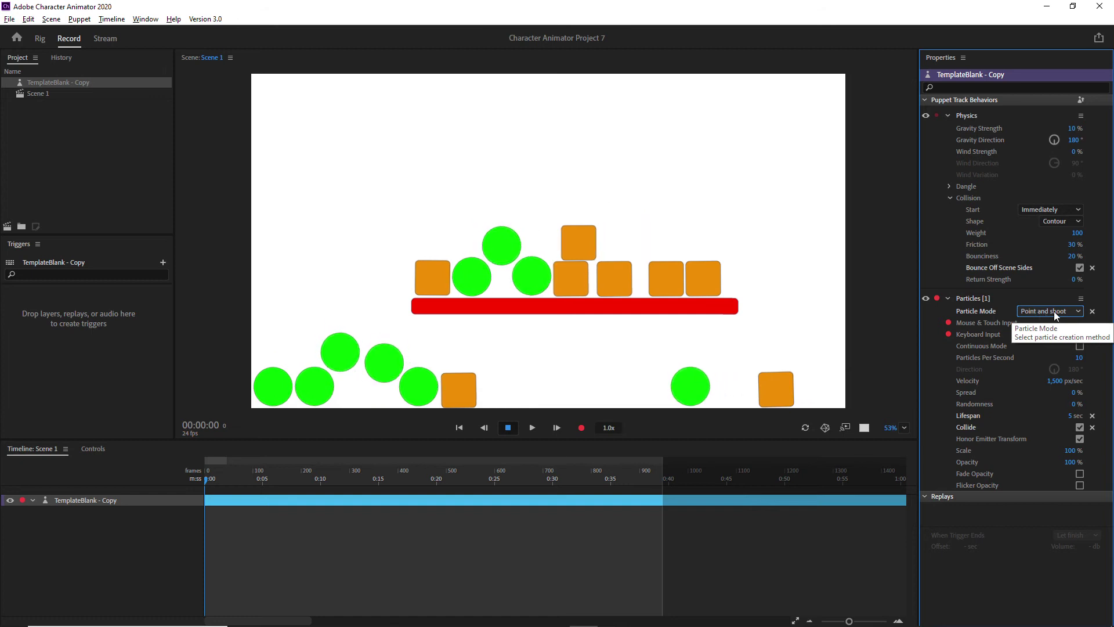
pyautogui.click(647, 146)
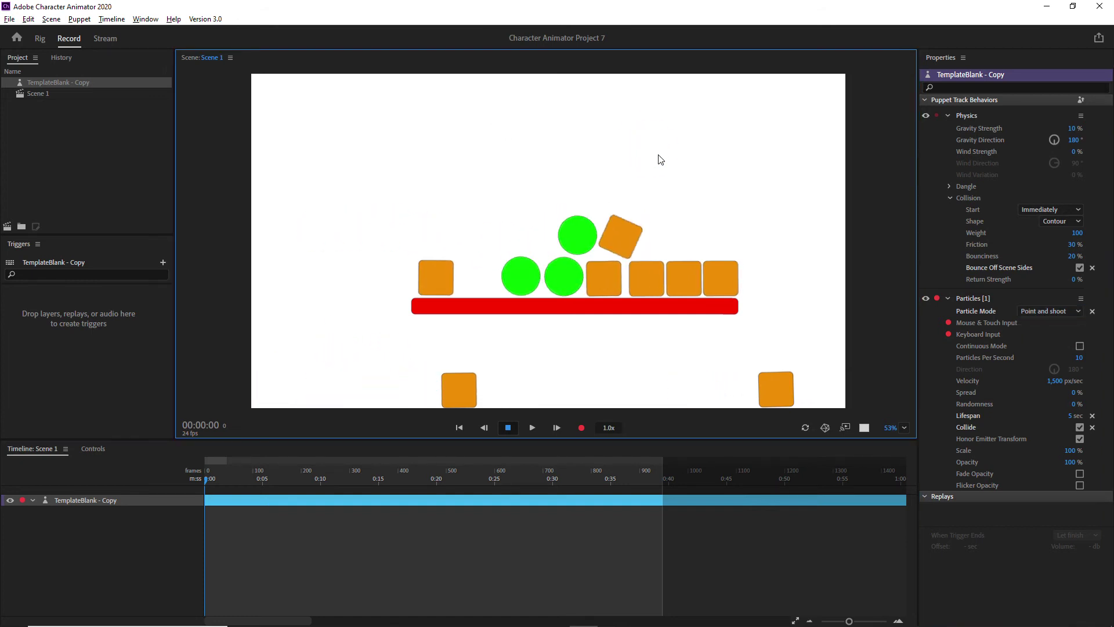
pyautogui.click(688, 156)
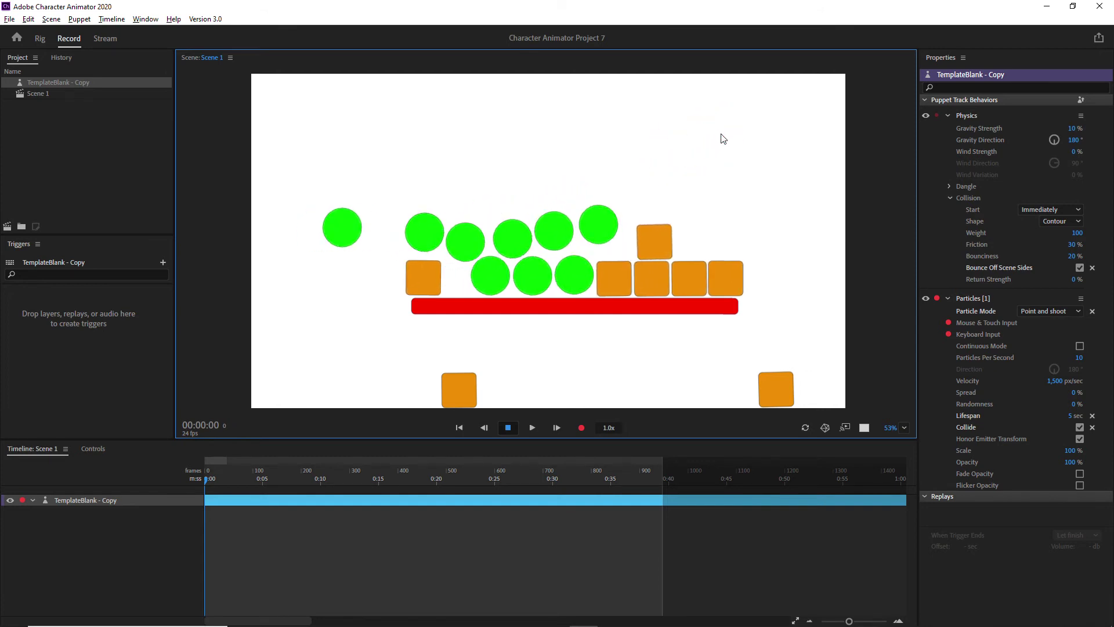
# - Try the Cannon Particle Mode and fire green balls from several spots in Scene 1
pyautogui.click(1032, 312)
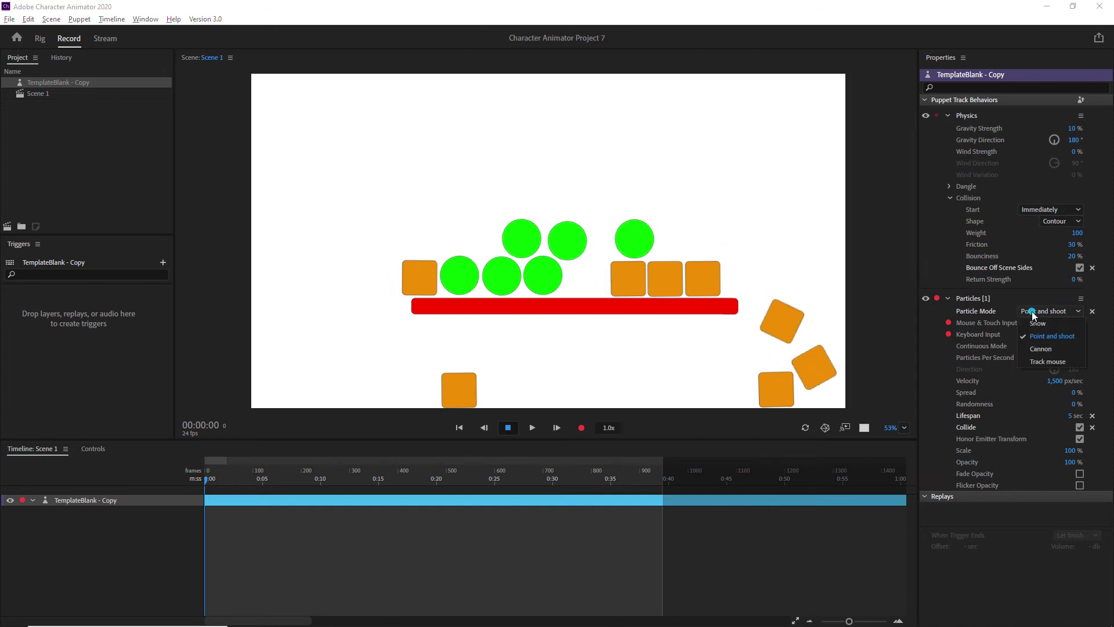
pyautogui.click(1049, 349)
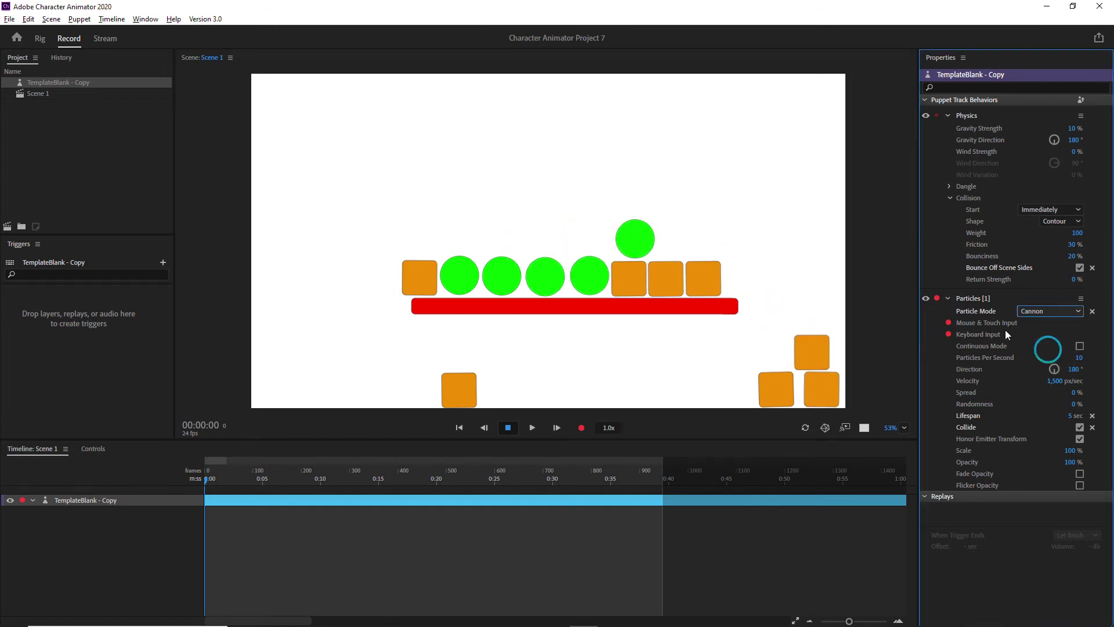
pyautogui.click(557, 181)
pyautogui.click(434, 207)
pyautogui.click(696, 169)
pyautogui.click(530, 213)
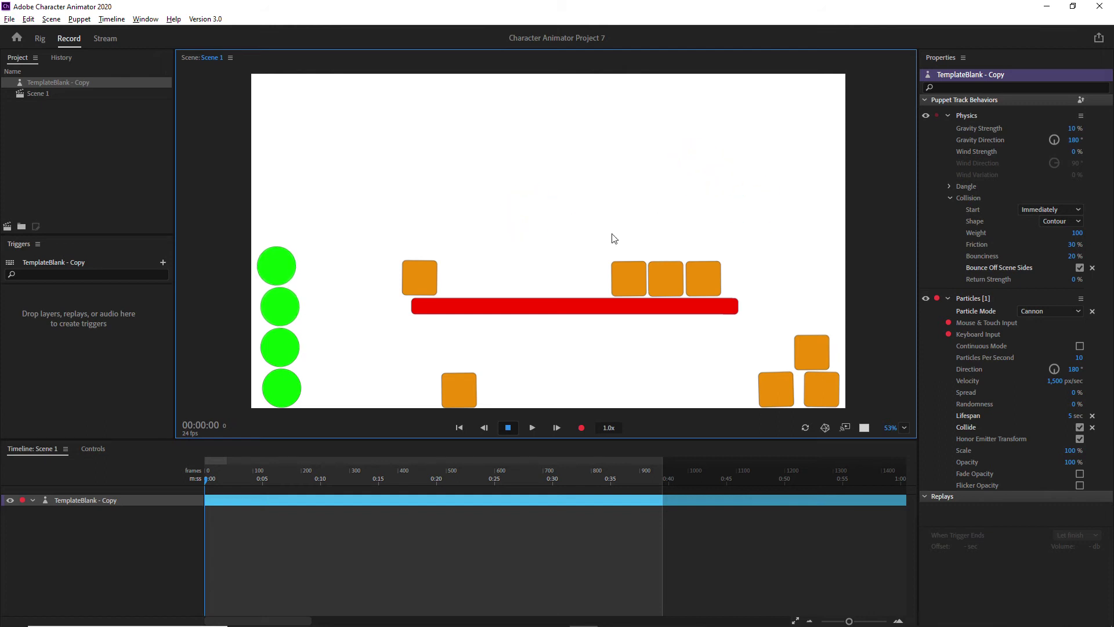
pyautogui.click(318, 272)
pyautogui.click(346, 317)
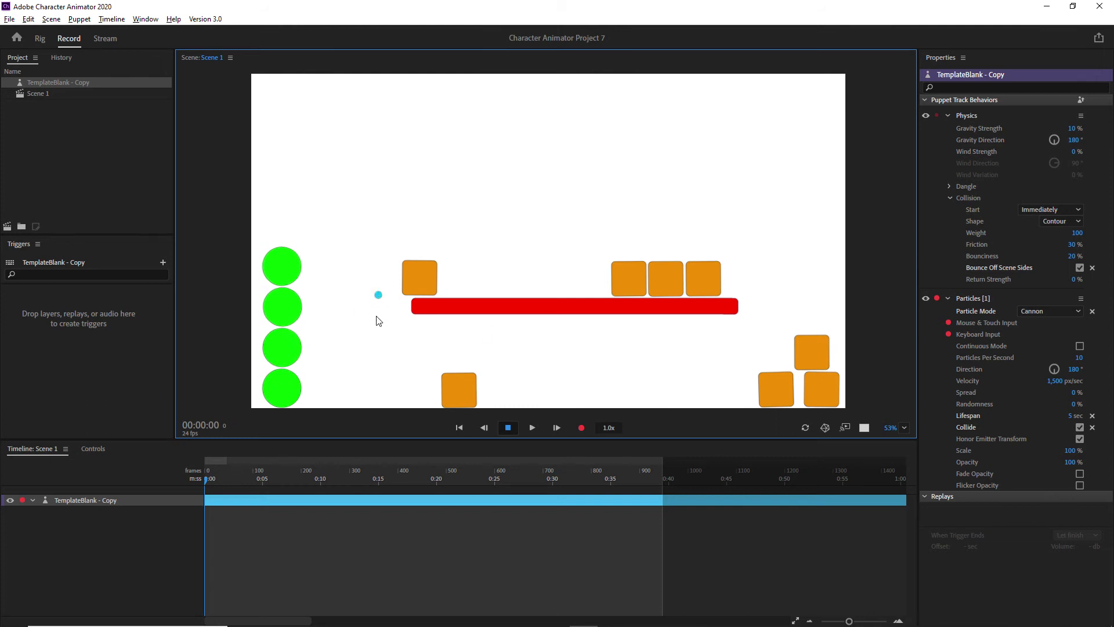
# - Try the Track mouse Particle Mode and drop green balls at various points above and around the plank
pyautogui.click(1048, 313)
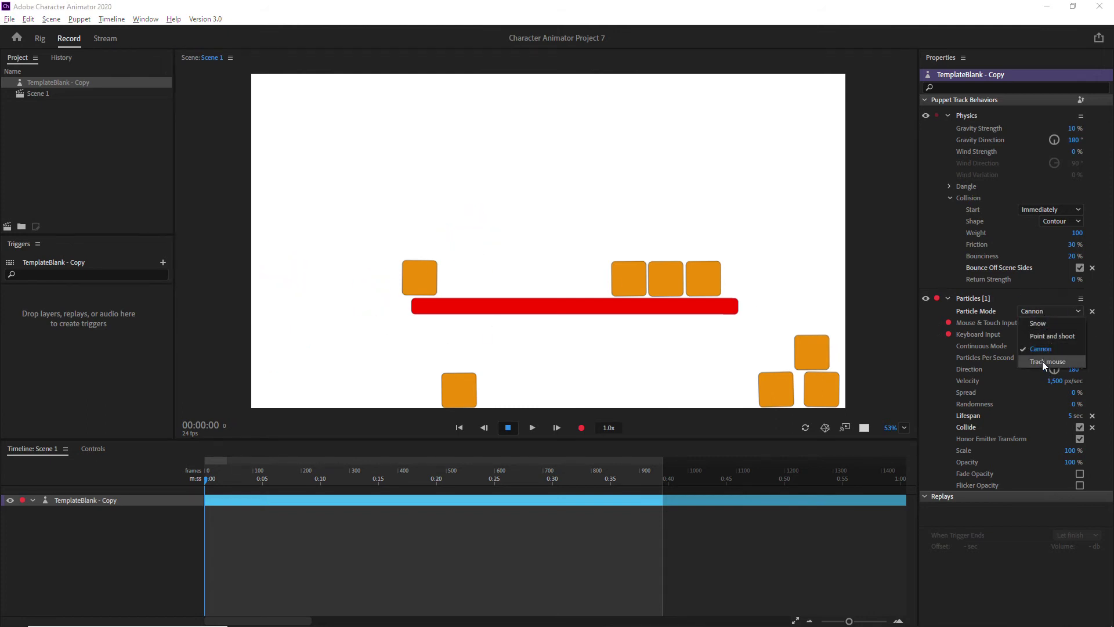
pyautogui.click(1050, 362)
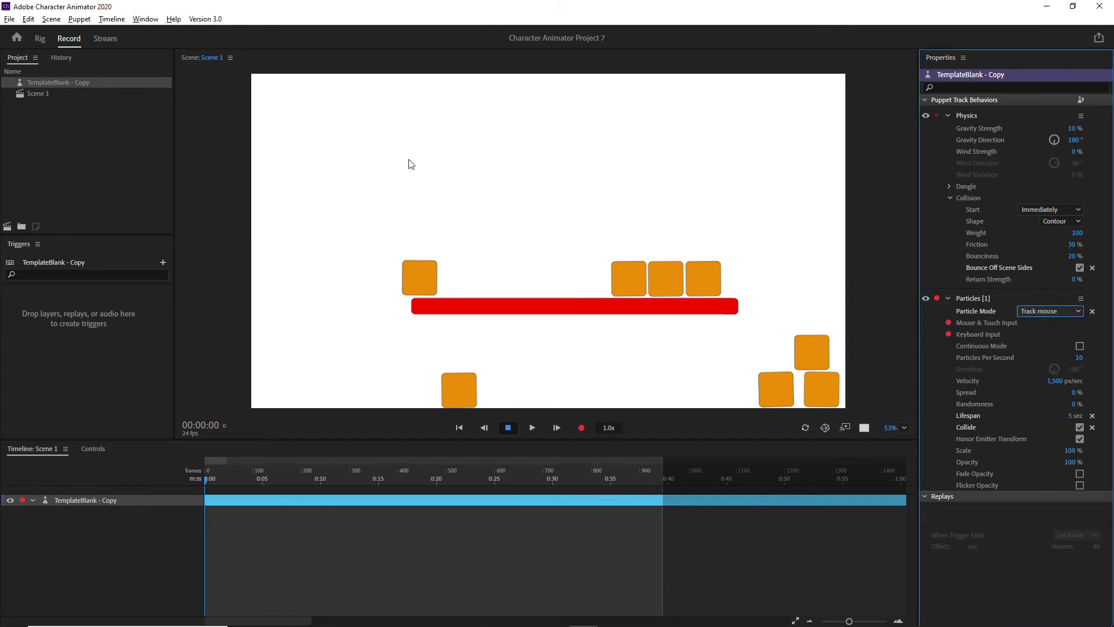
pyautogui.click(373, 149)
pyautogui.click(589, 152)
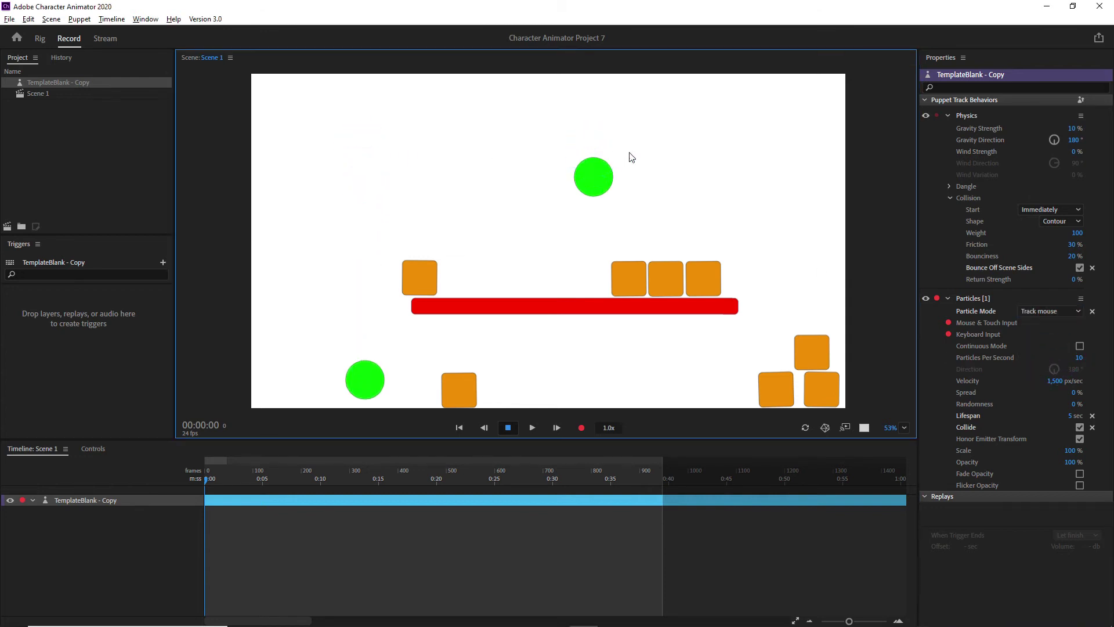
pyautogui.click(808, 155)
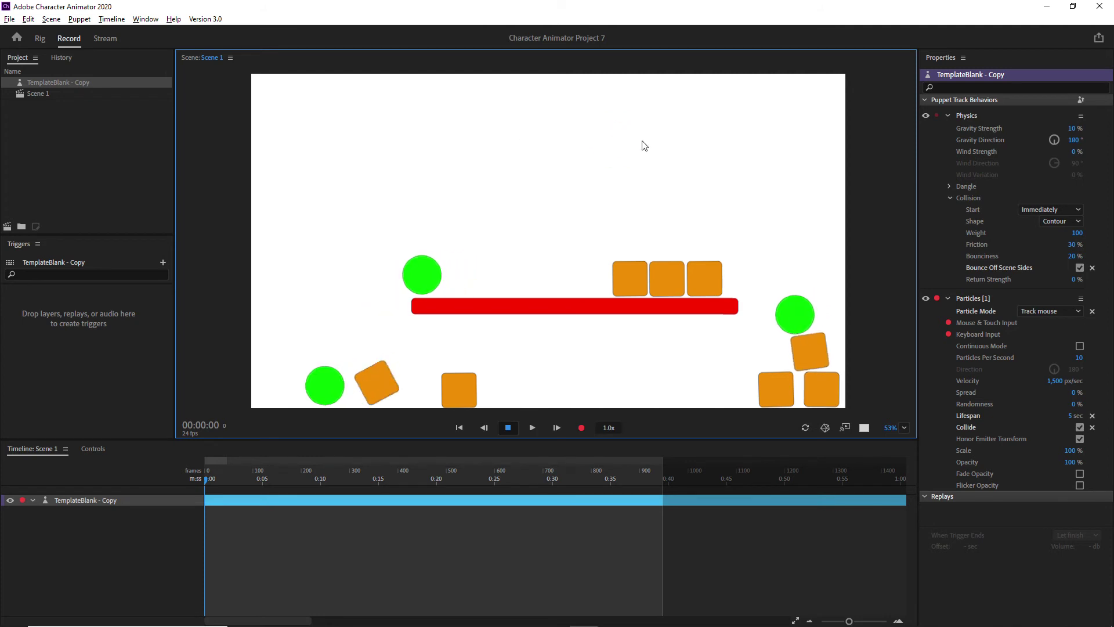
pyautogui.click(642, 145)
pyautogui.click(731, 145)
pyautogui.moveTo(301, 117)
pyautogui.mouseDown()
pyautogui.moveTo(772, 128)
pyautogui.moveTo(375, 127)
pyautogui.moveTo(731, 146)
pyautogui.mouseUp()
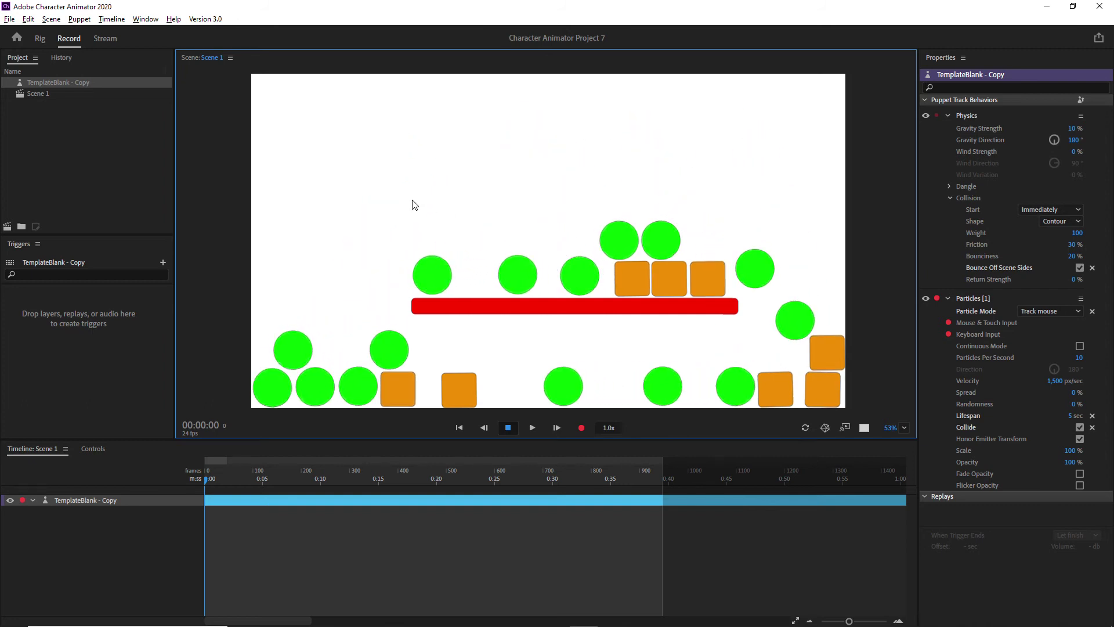
pyautogui.moveTo(365, 313)
pyautogui.mouseDown()
pyautogui.moveTo(349, 172)
pyautogui.moveTo(804, 132)
pyautogui.moveTo(351, 128)
pyautogui.moveTo(756, 121)
pyautogui.moveTo(719, 305)
pyautogui.mouseUp()
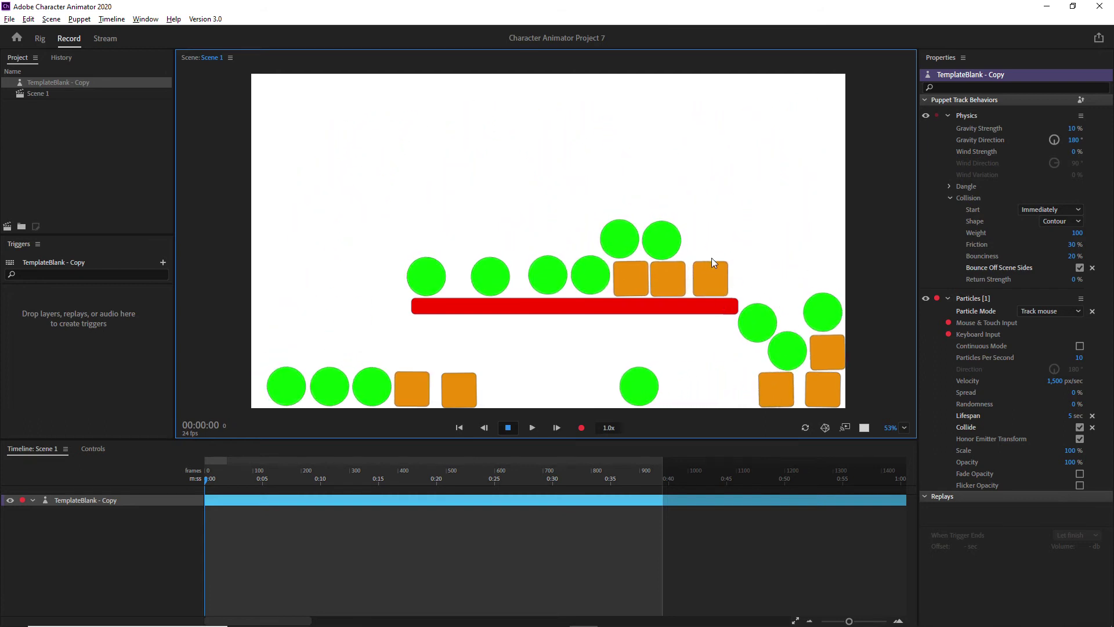
# - Set the Particle Mode from Track mouse to Point and shoot and fire colliding green balls at the remaining boxes
pyautogui.click(1050, 312)
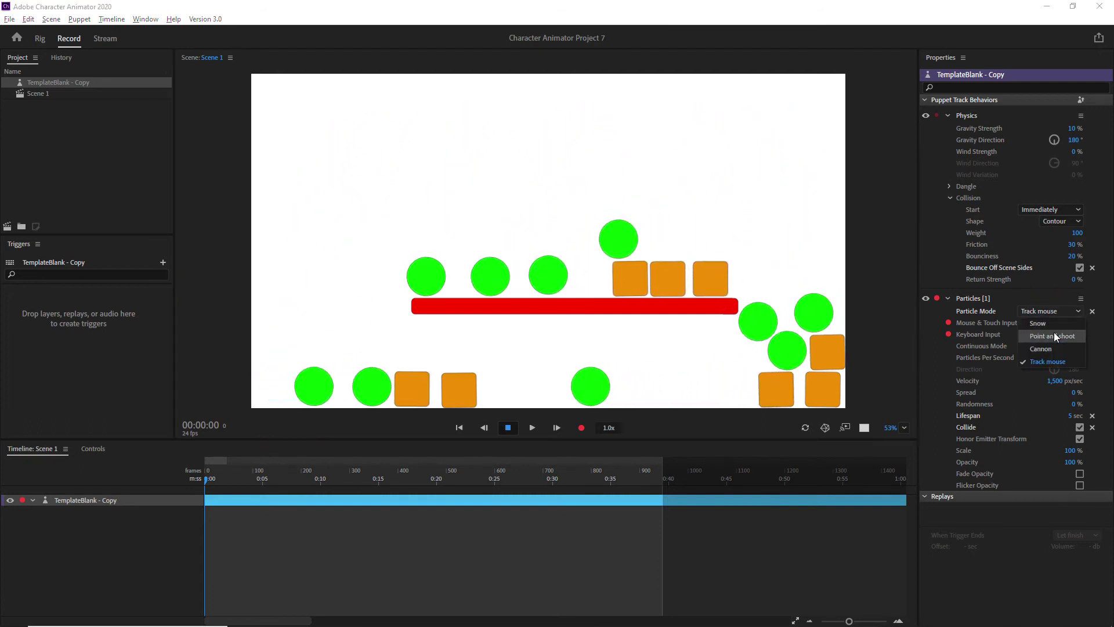
pyautogui.click(1055, 337)
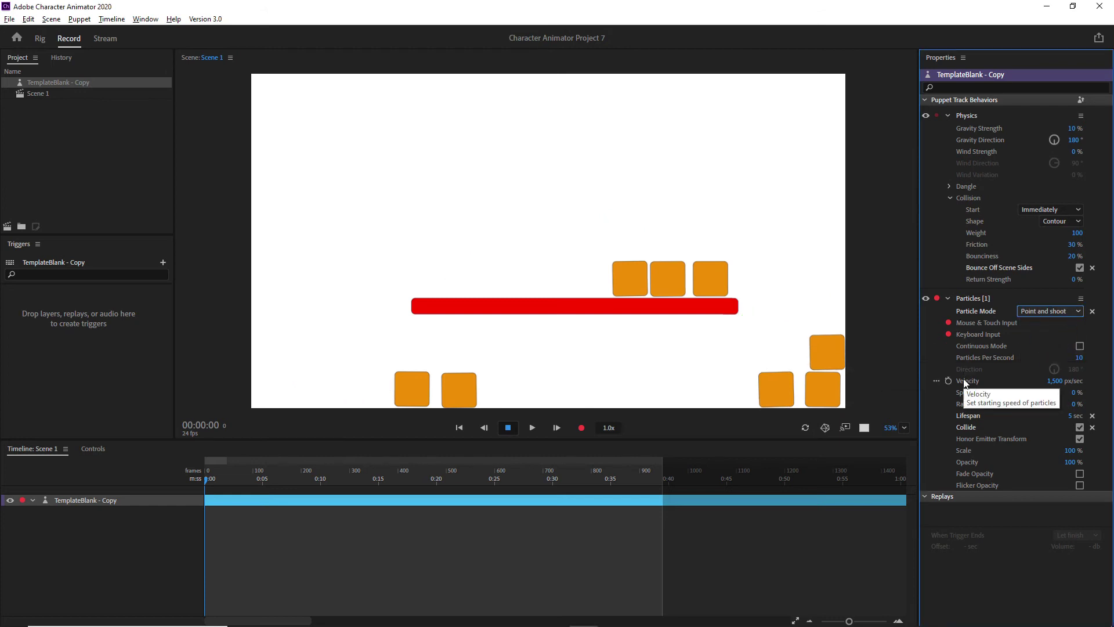
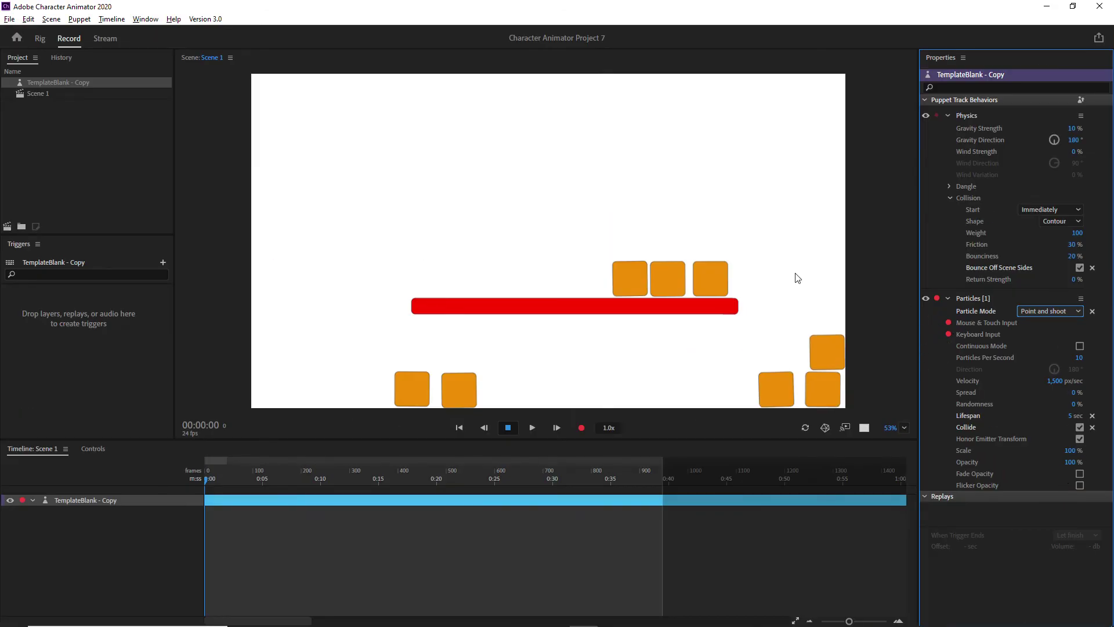
pyautogui.click(549, 199)
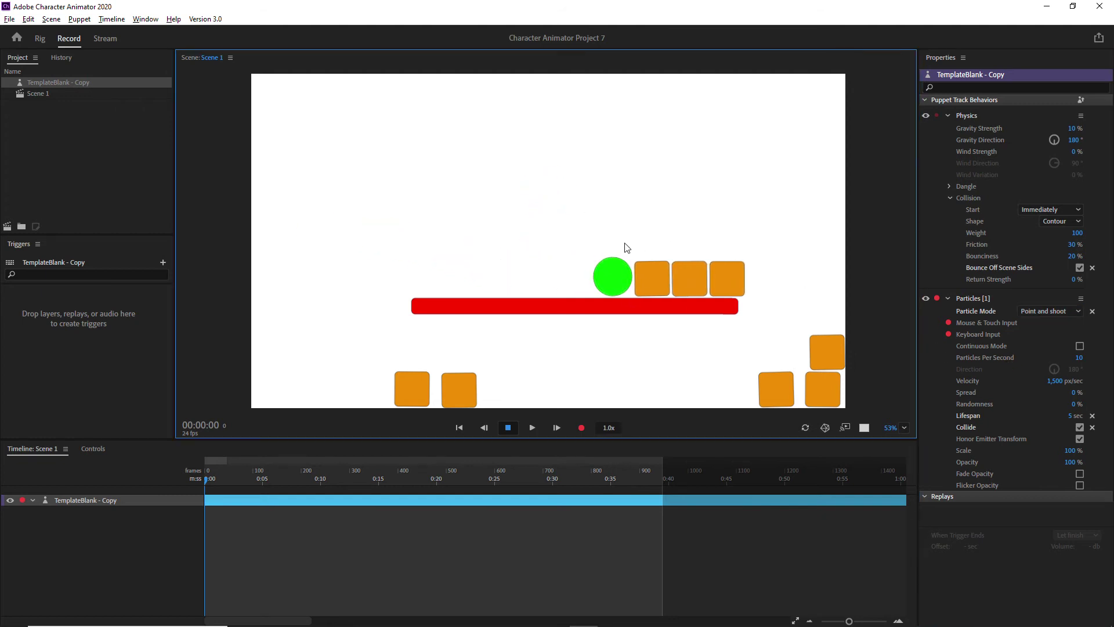
pyautogui.click(659, 149)
pyautogui.click(703, 173)
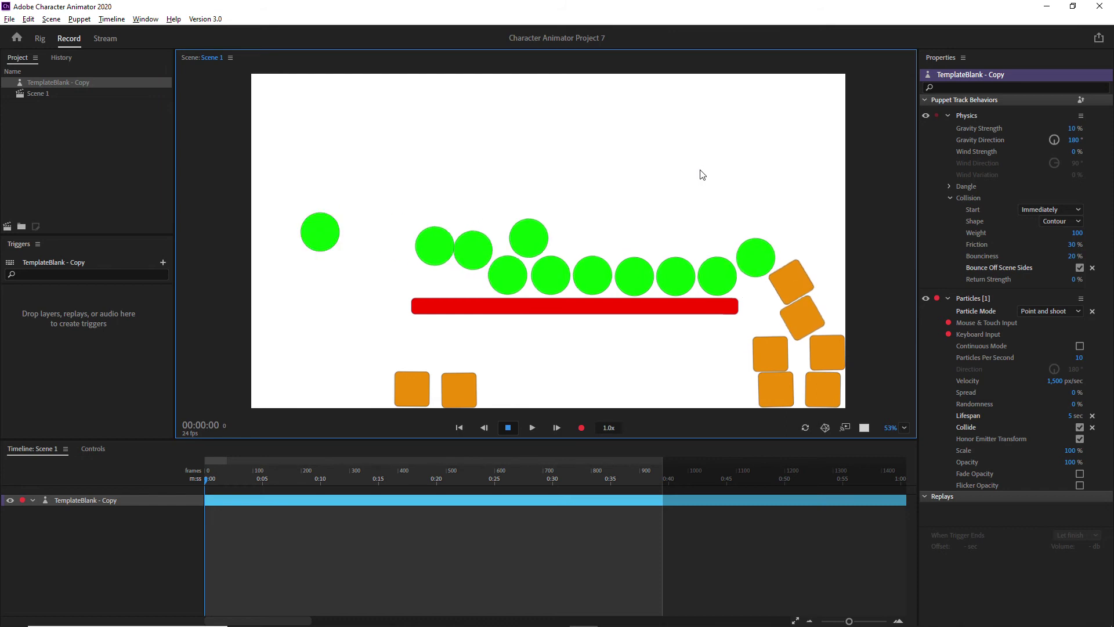
# - Set Particles Per Second to 40 and fire green balls across the plank toward the boxes
pyautogui.click(1079, 358)
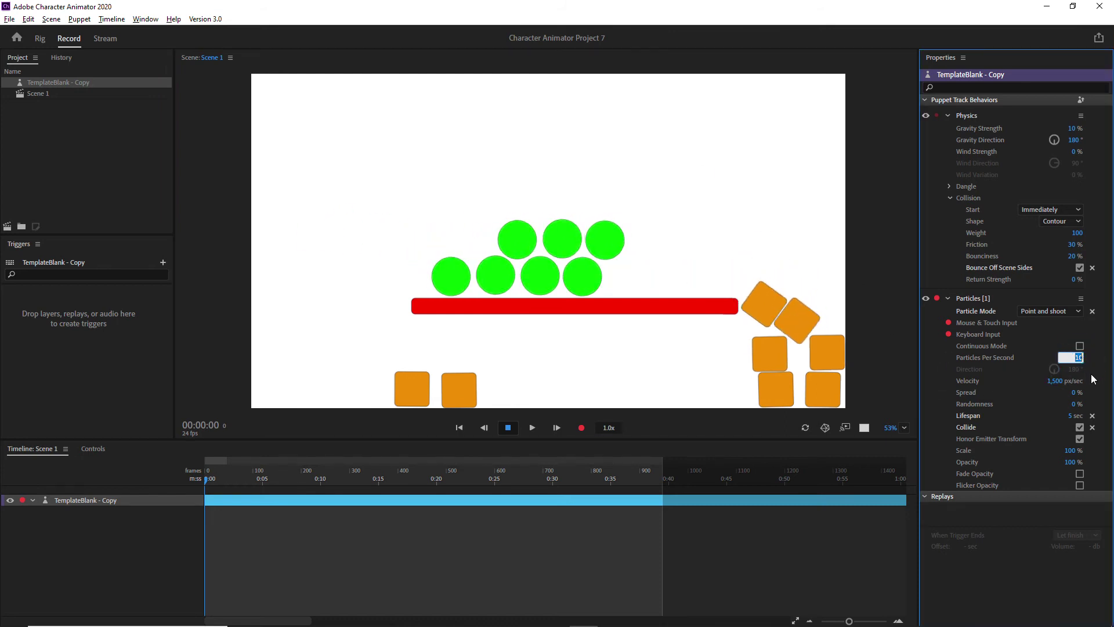
pyautogui.write('40')
pyautogui.press('Return')
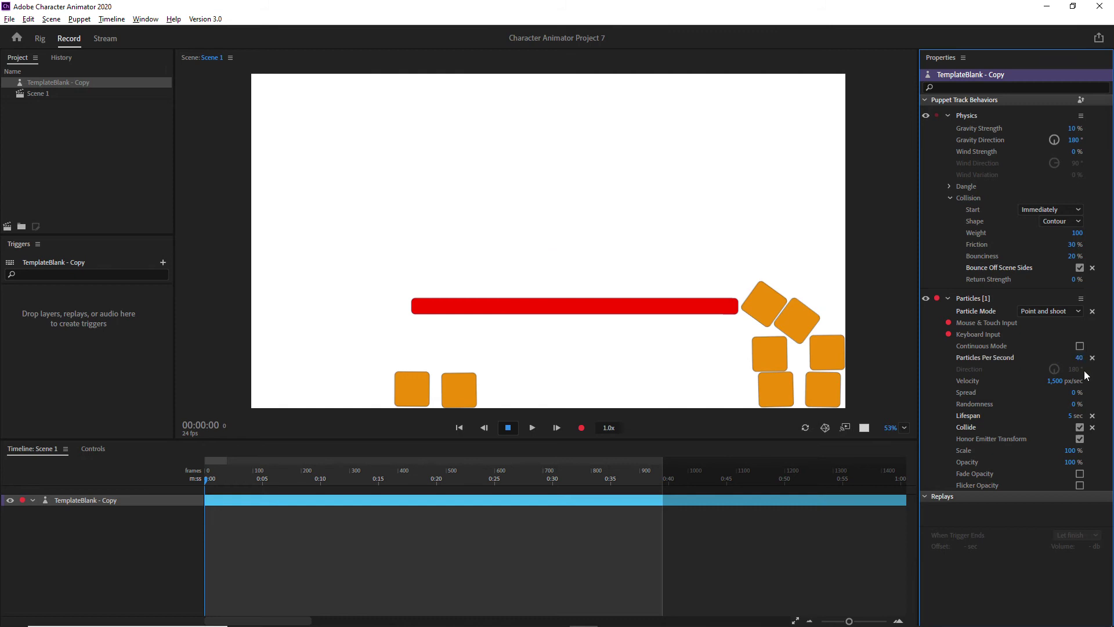
pyautogui.moveTo(627, 238); pyautogui.dragTo(789, 258)
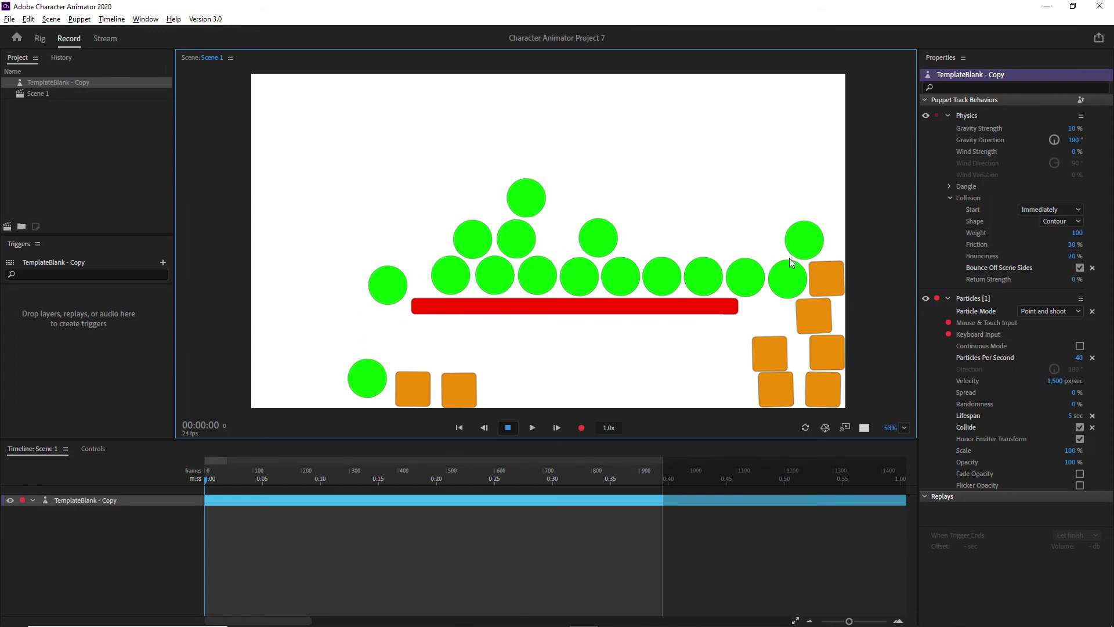
# - Try a Particles Per Second value of 2 and fire green balls above the plank
pyautogui.click(1078, 358)
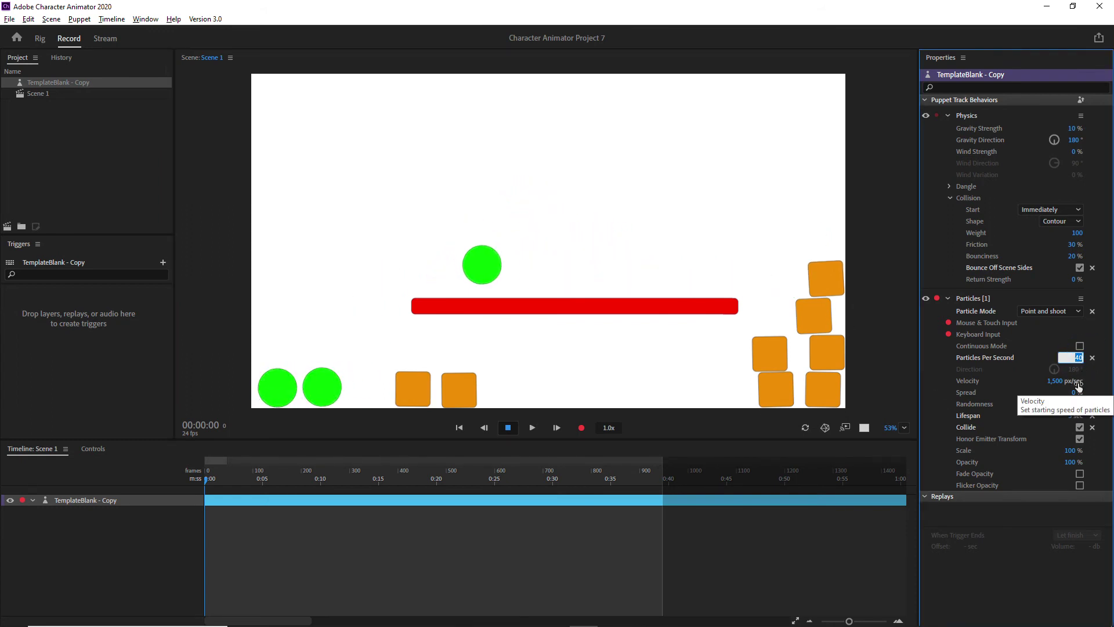
pyautogui.press('Return')
pyautogui.click(575, 217)
pyautogui.moveTo(577, 219); pyautogui.dragTo(637, 211)
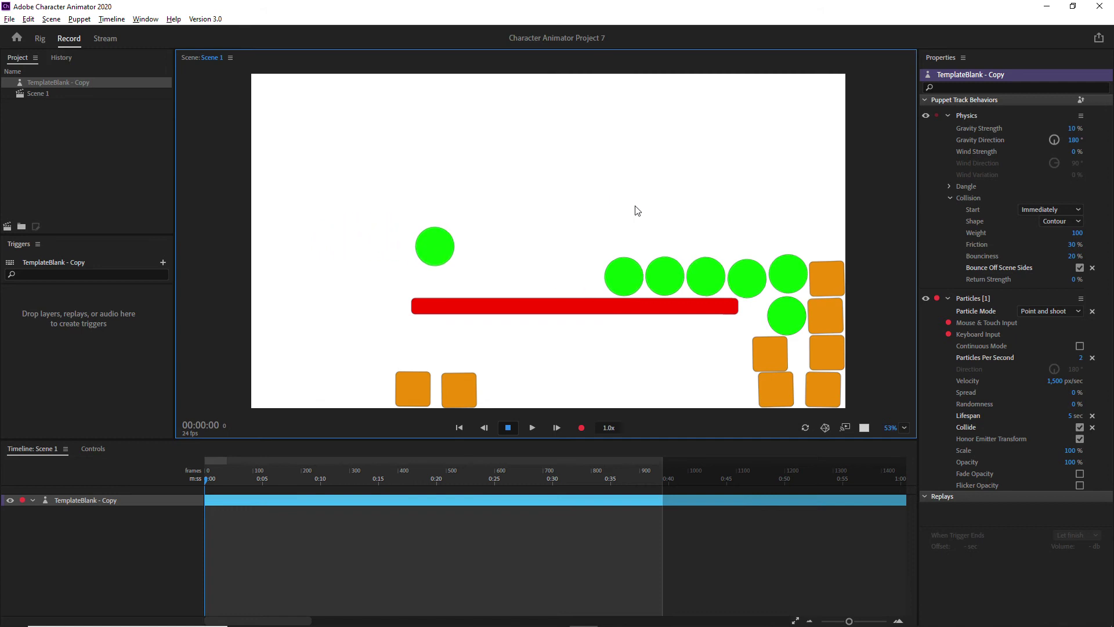
# - Set the Particles Per Second value to 10
pyautogui.click(1080, 358)
pyautogui.write('10')
pyautogui.press('Return')
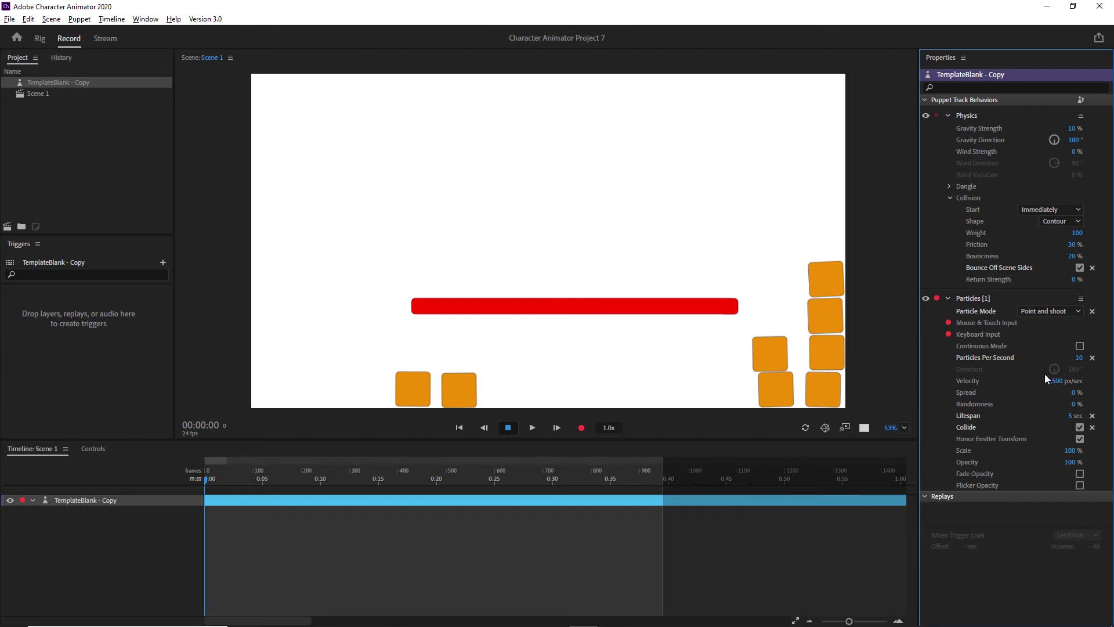
# - Try a Velocity of 3,000 px/sec and fire green balls toward several points above the plank
pyautogui.click(1061, 386)
pyautogui.press('Return')
pyautogui.click(548, 164)
pyautogui.click(604, 179)
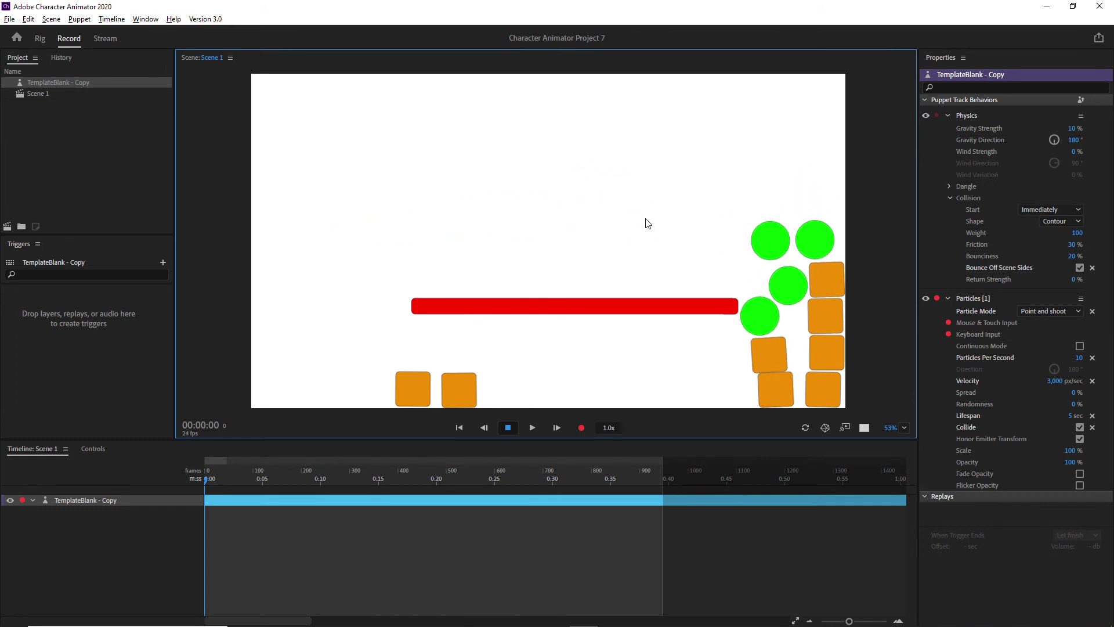
pyautogui.click(556, 175)
pyautogui.click(577, 182)
pyautogui.click(589, 156)
pyautogui.click(656, 191)
pyautogui.click(626, 159)
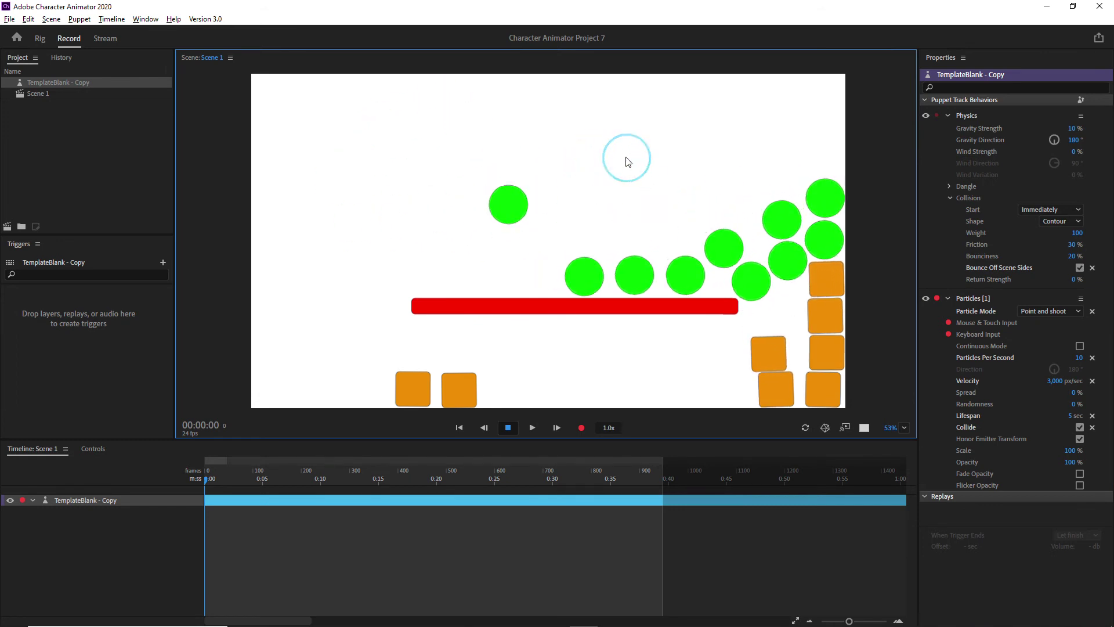
pyautogui.click(612, 147)
pyautogui.click(583, 119)
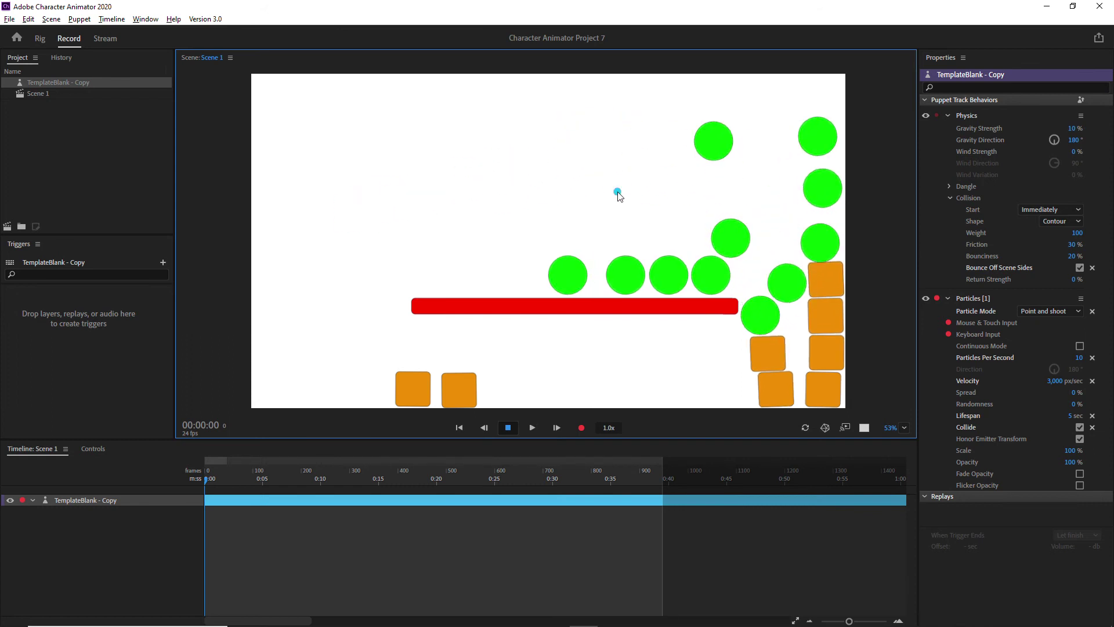
pyautogui.click(601, 199)
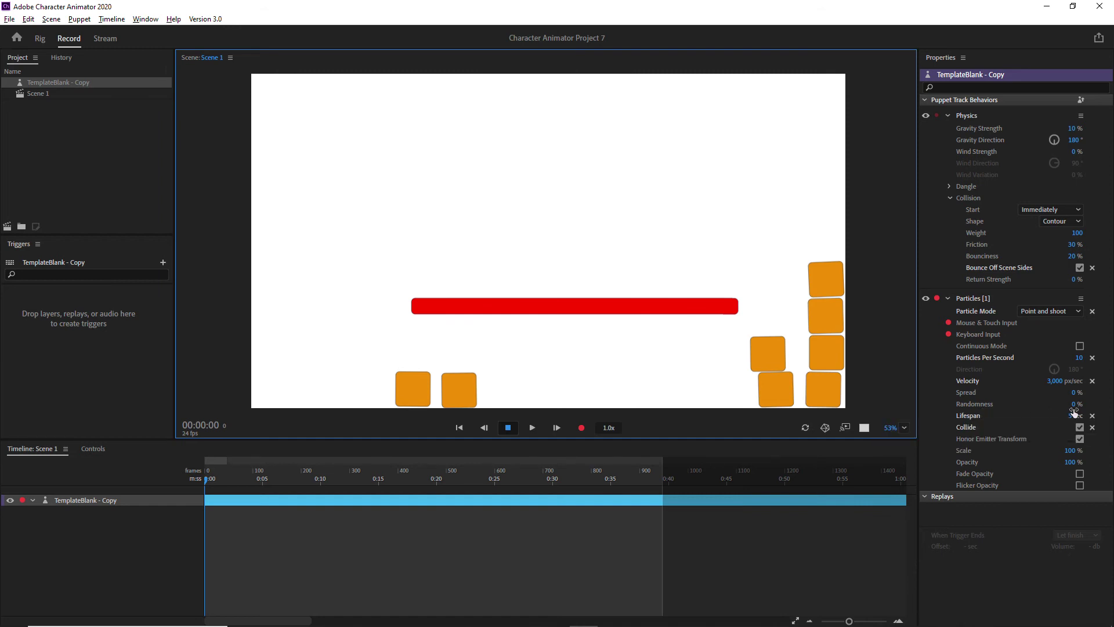
pyautogui.click(592, 239)
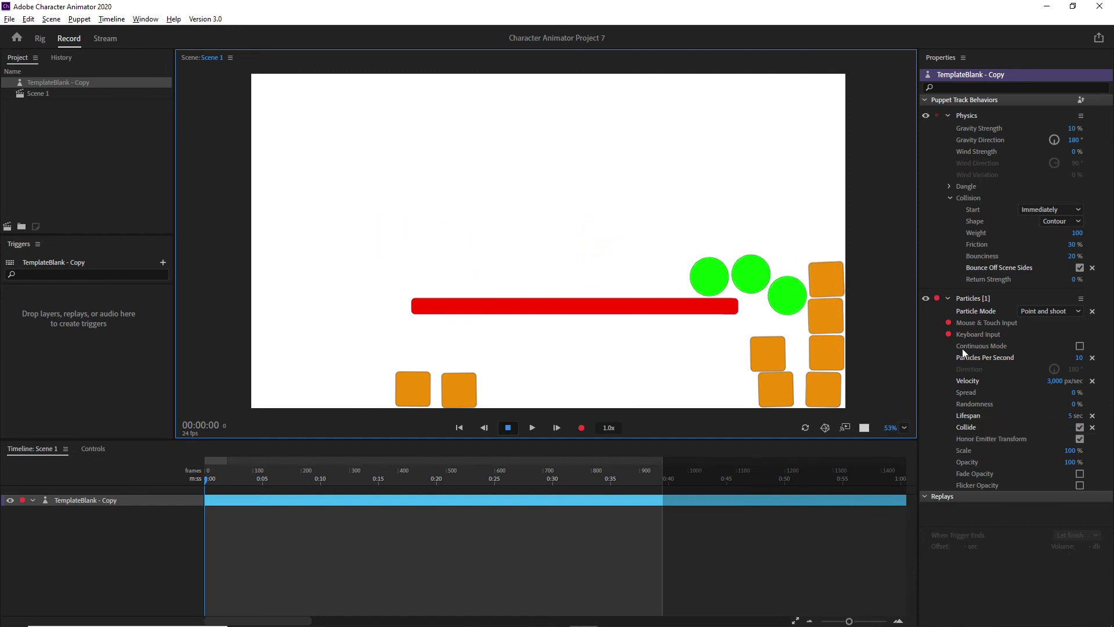
# - Try a Velocity of 1 px/sec and fire a green ball toward the space above the plank
pyautogui.click(1051, 380)
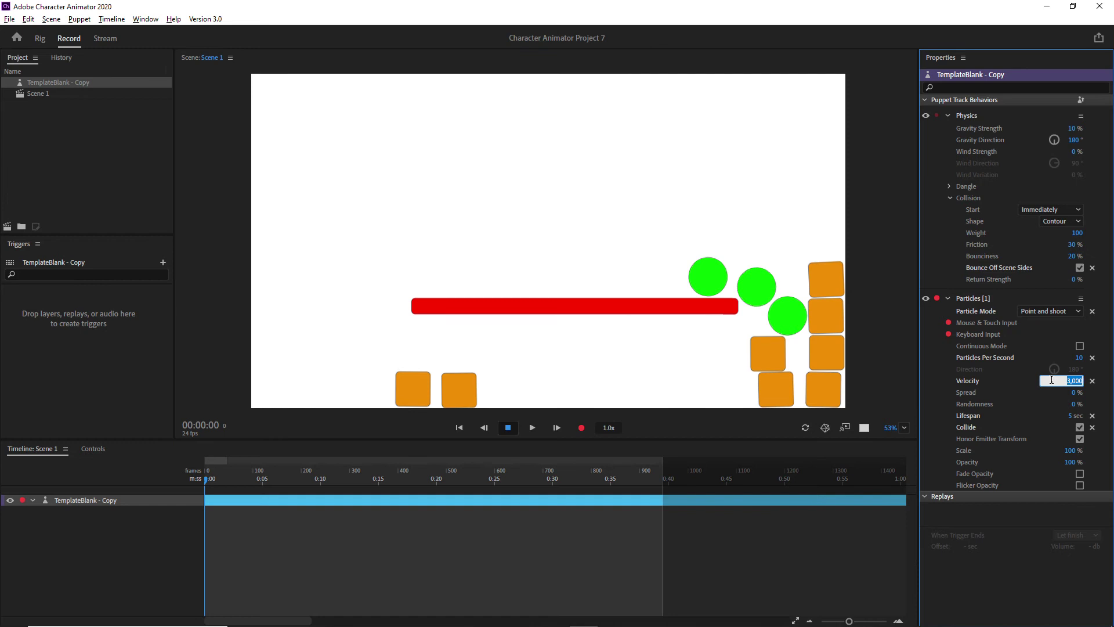
pyautogui.write('1')
pyautogui.press('Return')
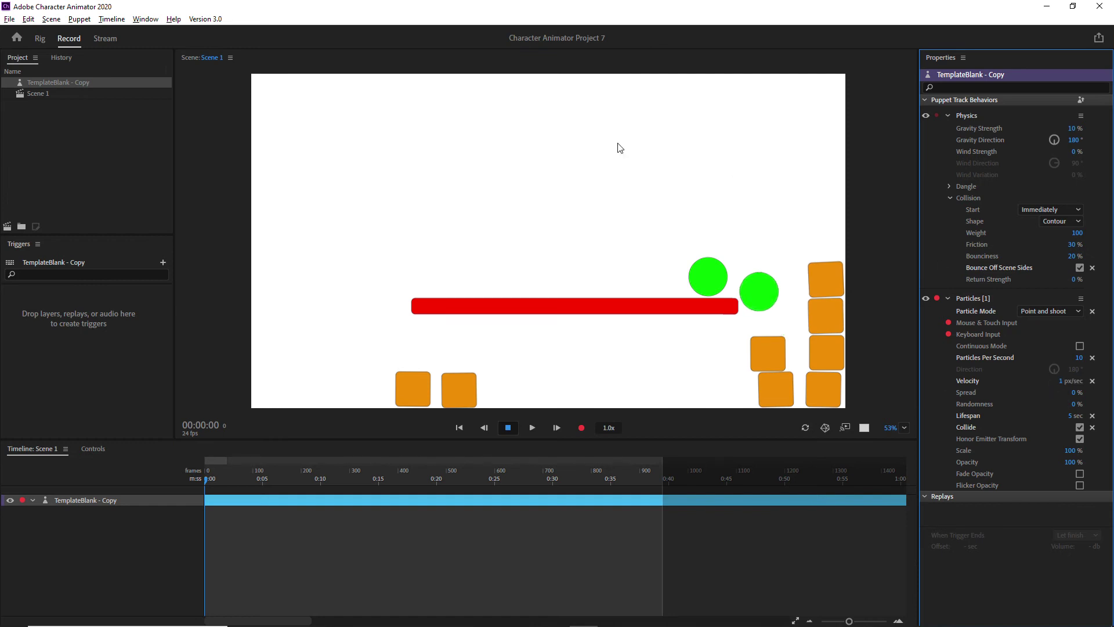
pyautogui.click(539, 169)
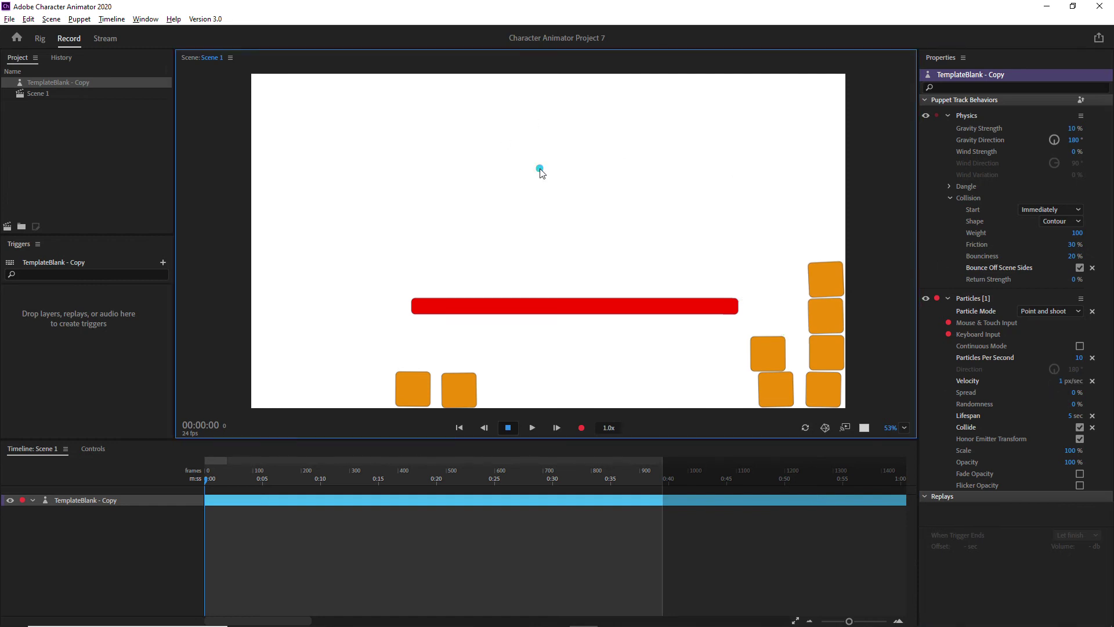
# - Try a Velocity of 2 px/sec and fire green balls toward the space above the plank's far end
pyautogui.click(1062, 381)
pyautogui.press('Return')
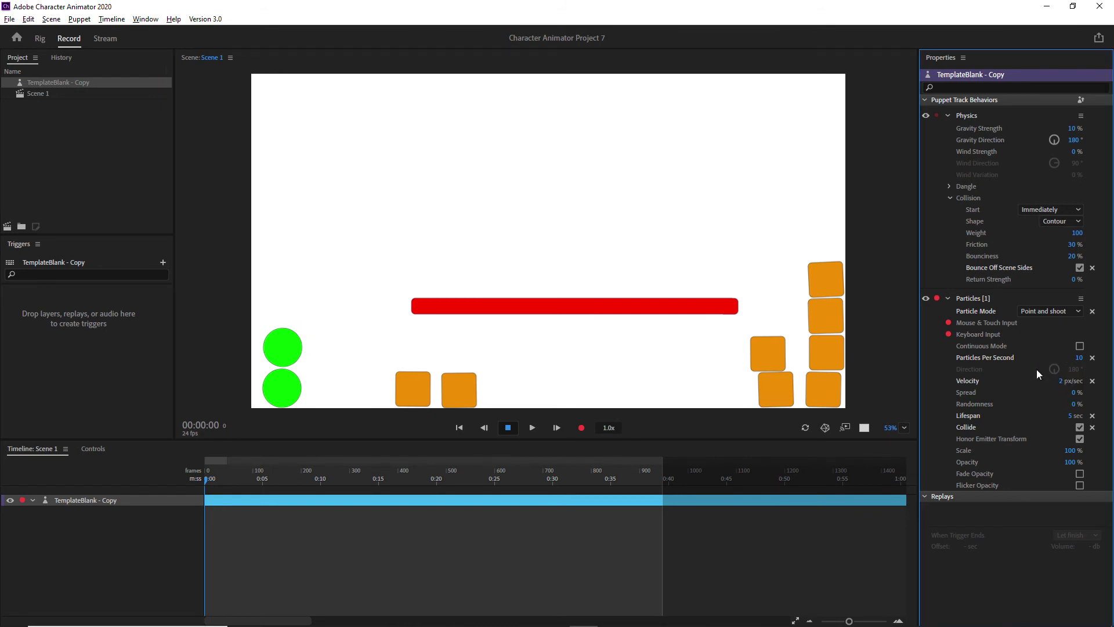
pyautogui.click(641, 226)
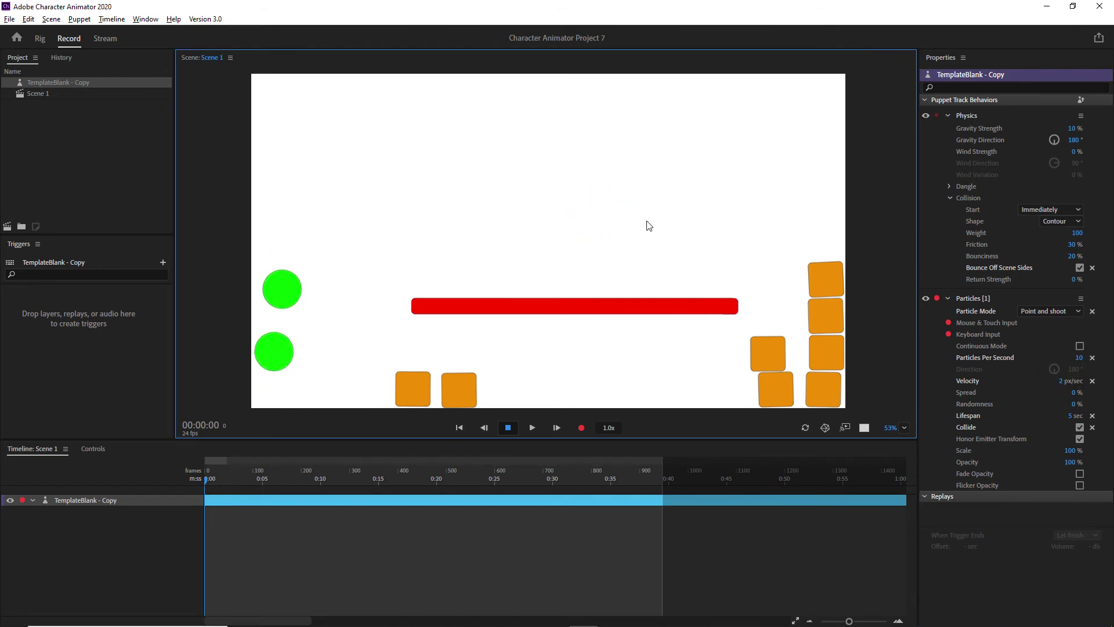
pyautogui.click(735, 237)
pyautogui.click(741, 236)
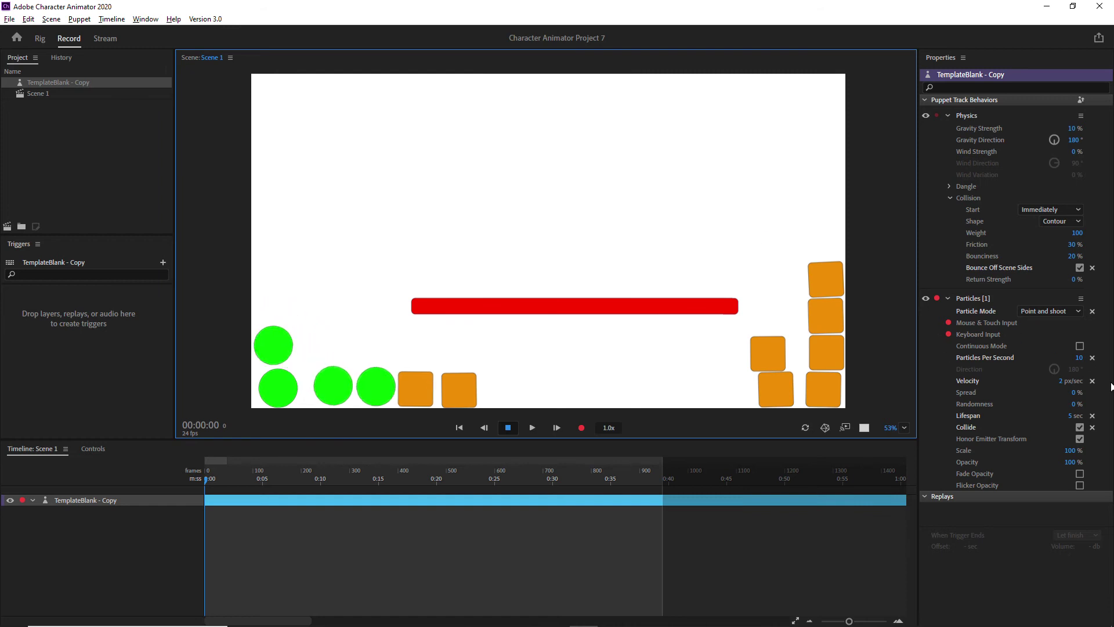
# - Try a Velocity of 10 px/sec and fire several green balls toward the space above the plank
pyautogui.click(1066, 381)
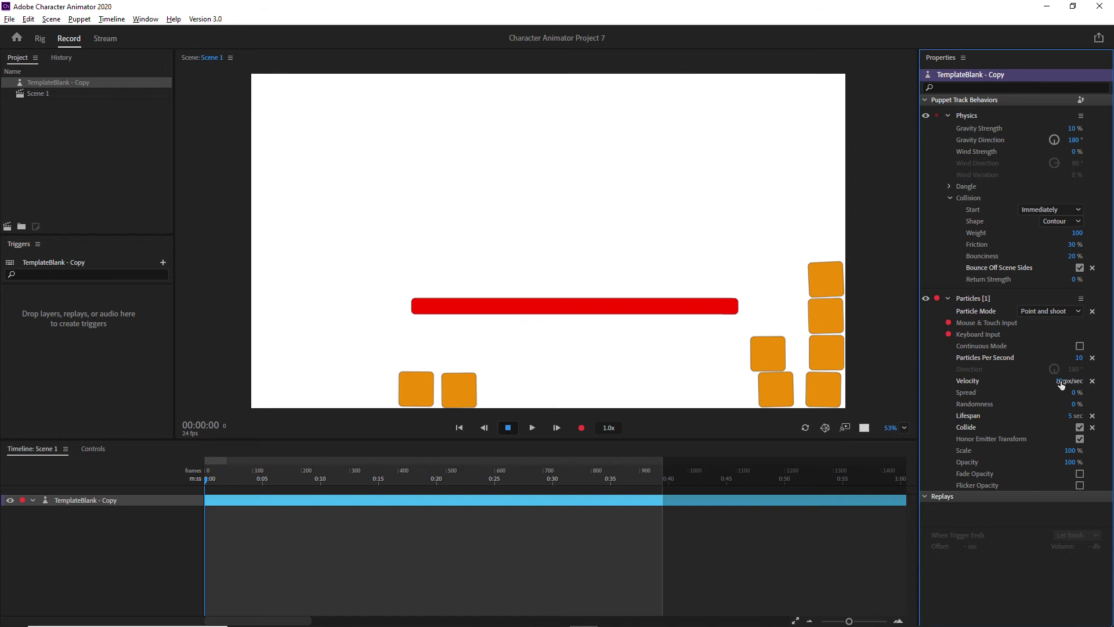
pyautogui.click(574, 141)
pyautogui.click(589, 186)
pyautogui.click(589, 188)
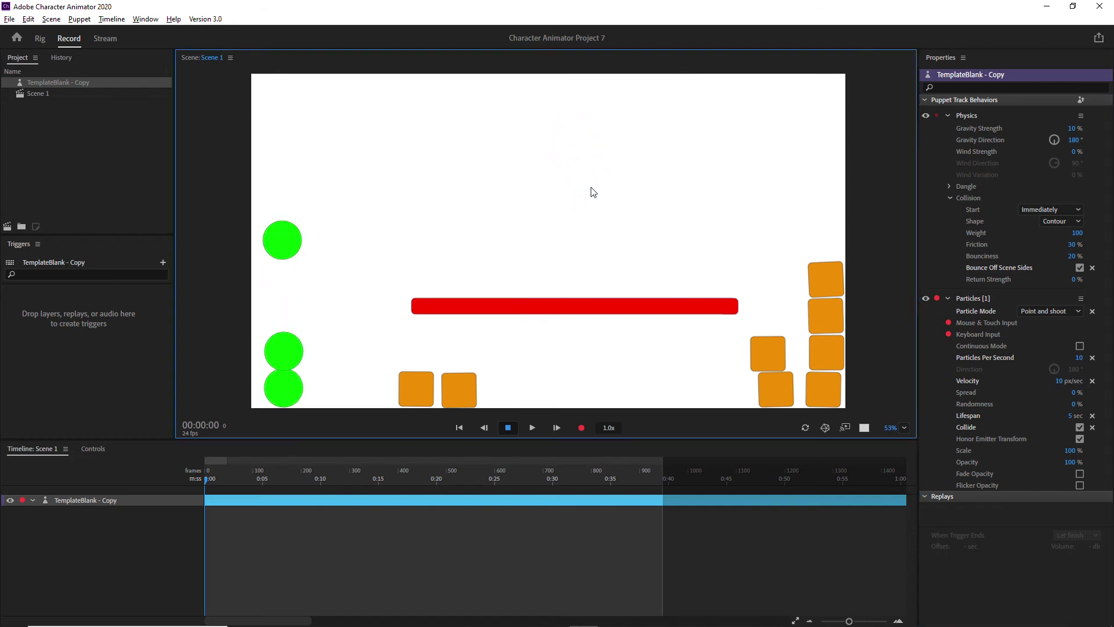
# - Keep the Particle Mode at Point and shoot and fire more green balls above the plank
pyautogui.click(1045, 311)
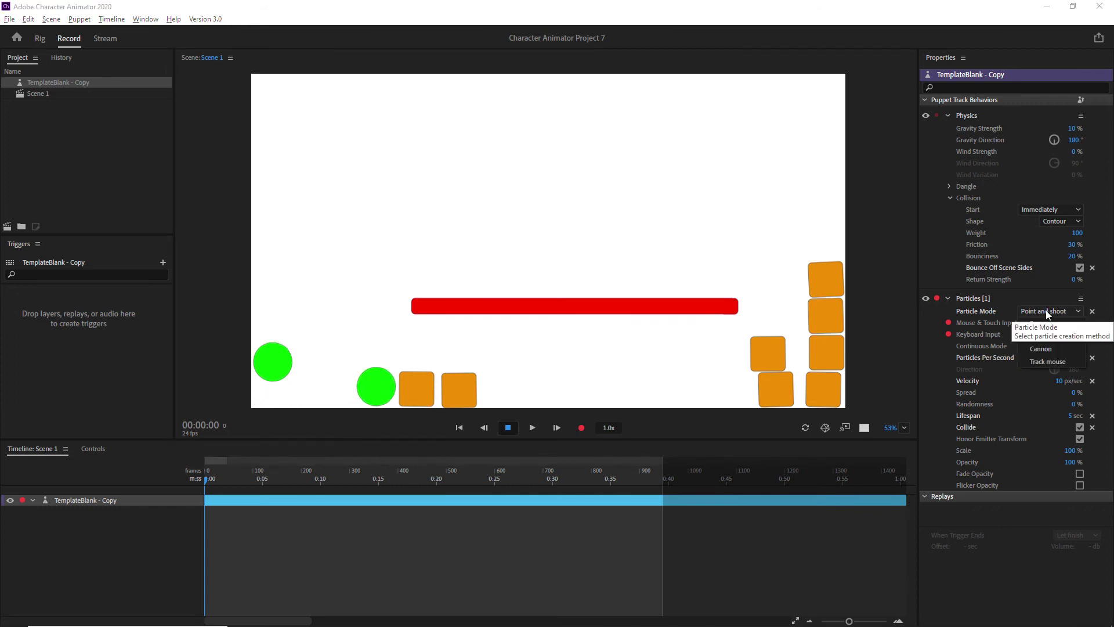
pyautogui.click(1041, 335)
pyautogui.click(593, 132)
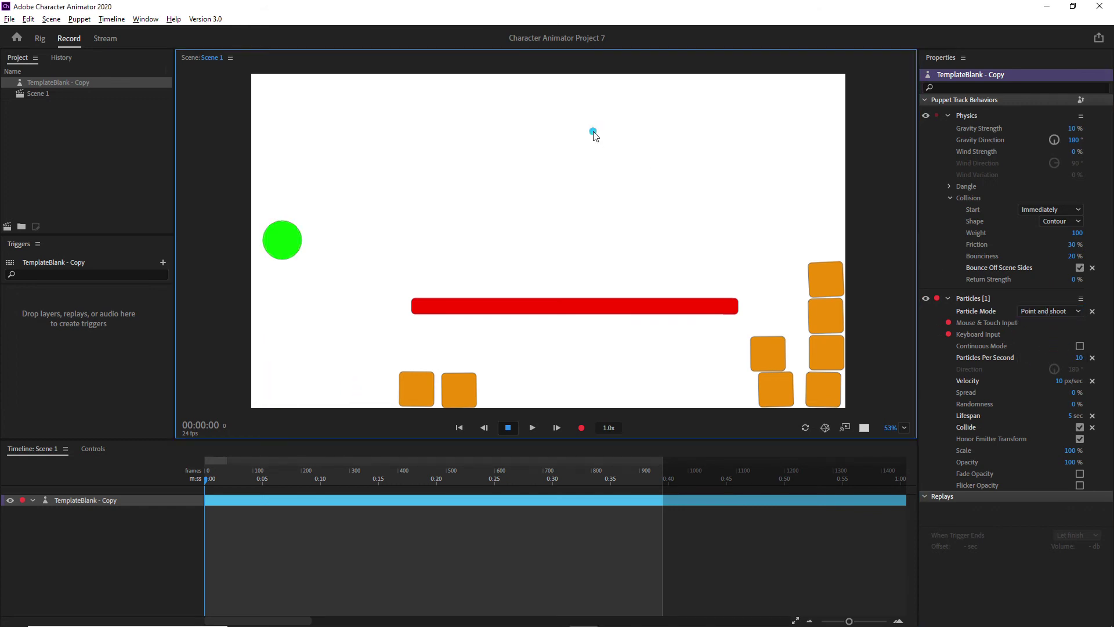
pyautogui.click(661, 195)
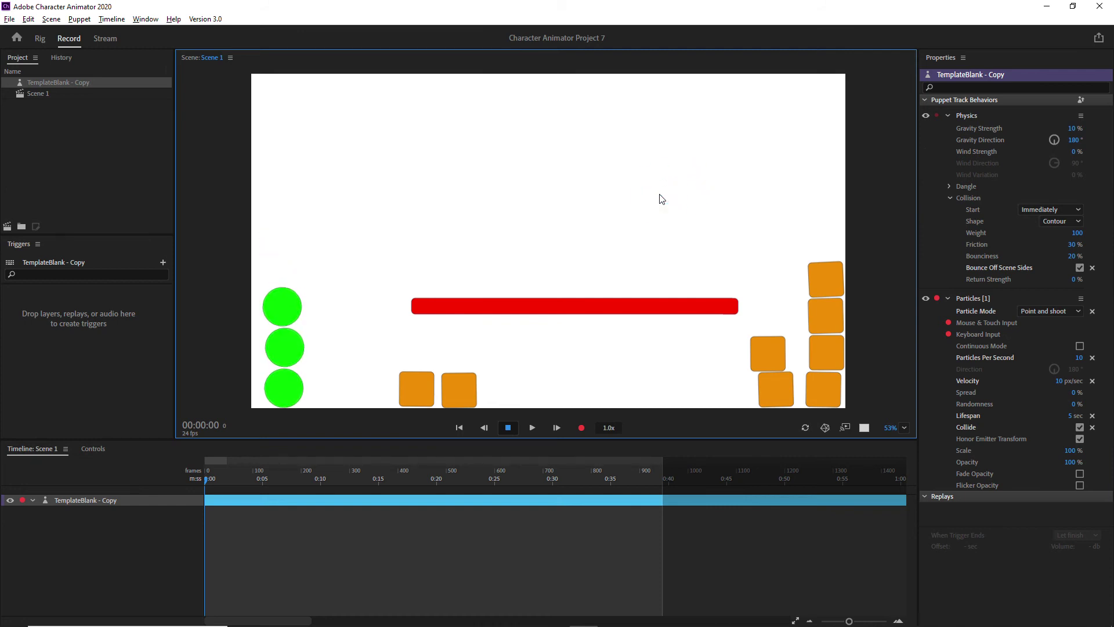
# - Restore Particles Per Second to 40 and Velocity to 1,500 px/sec, and fire green balls along the plank
pyautogui.moveTo(661, 199); pyautogui.dragTo(702, 177)
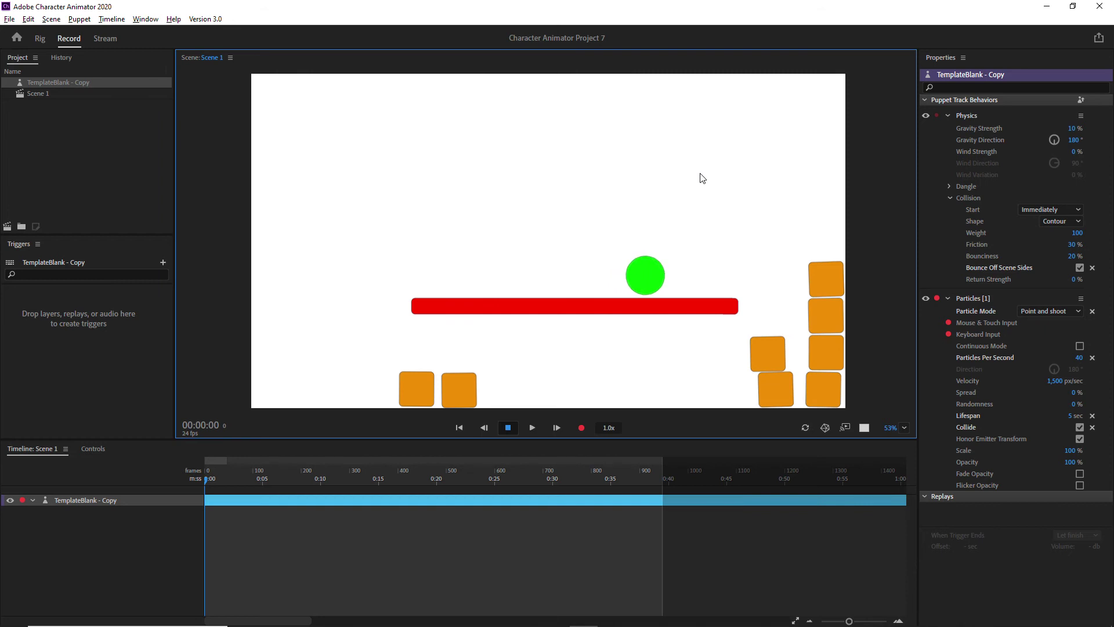
pyautogui.moveTo(609, 167); pyautogui.dragTo(647, 187)
pyautogui.click(586, 208)
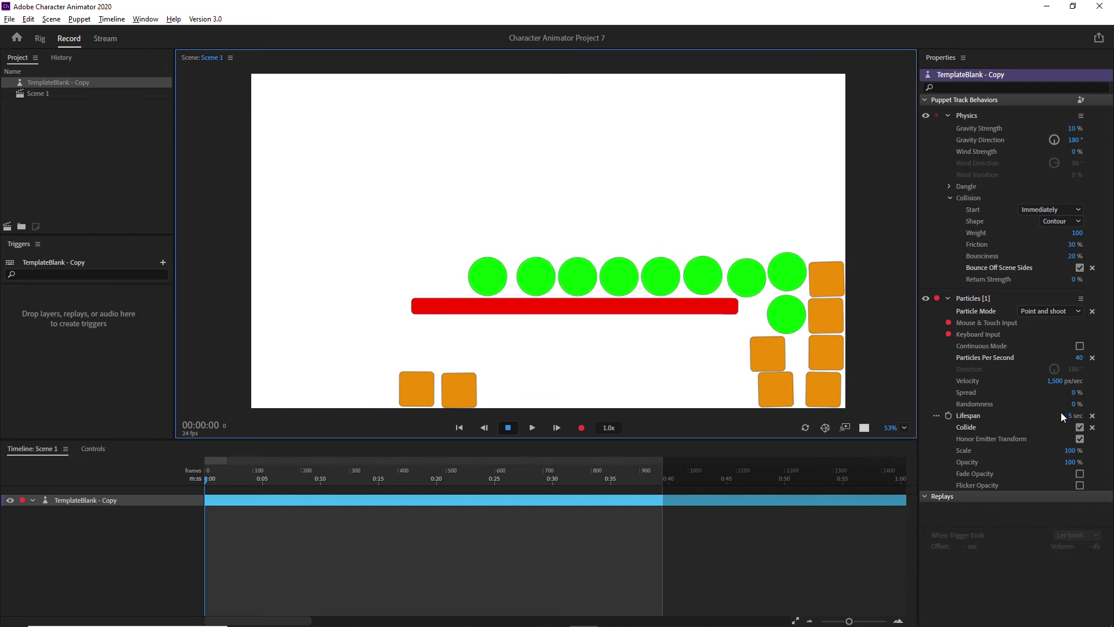
# - Try a Randomness of 5% for the particles and fire green balls above the plank
pyautogui.click(1074, 404)
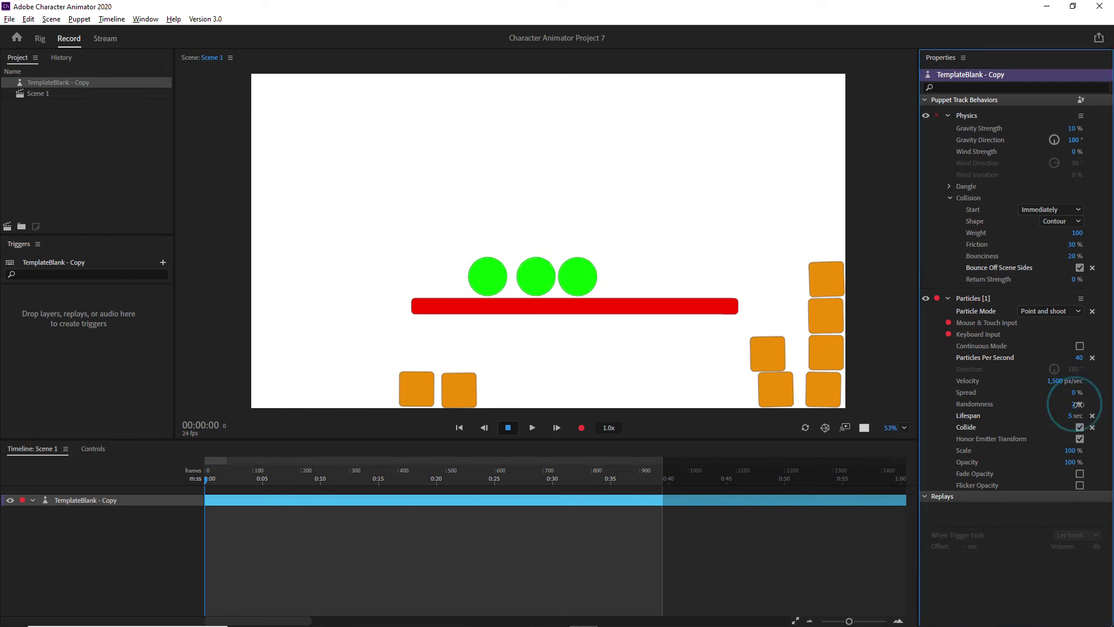
pyautogui.write('5')
pyautogui.click(641, 226)
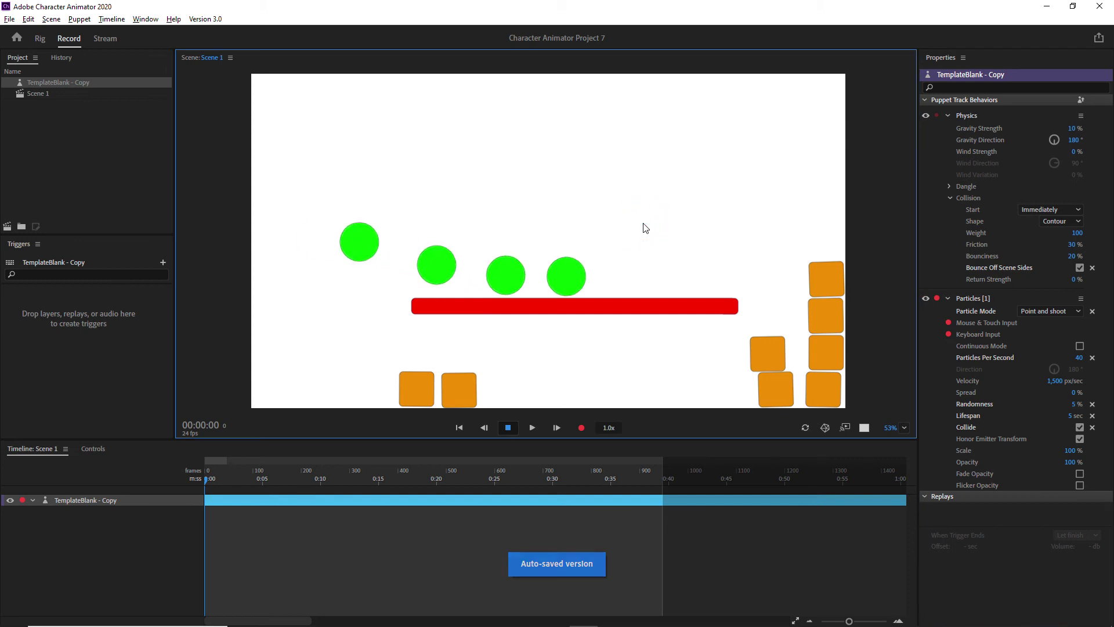
# - Set the particles' Randomness to 20% and fire green balls toward several points above the plank
pyautogui.click(1075, 405)
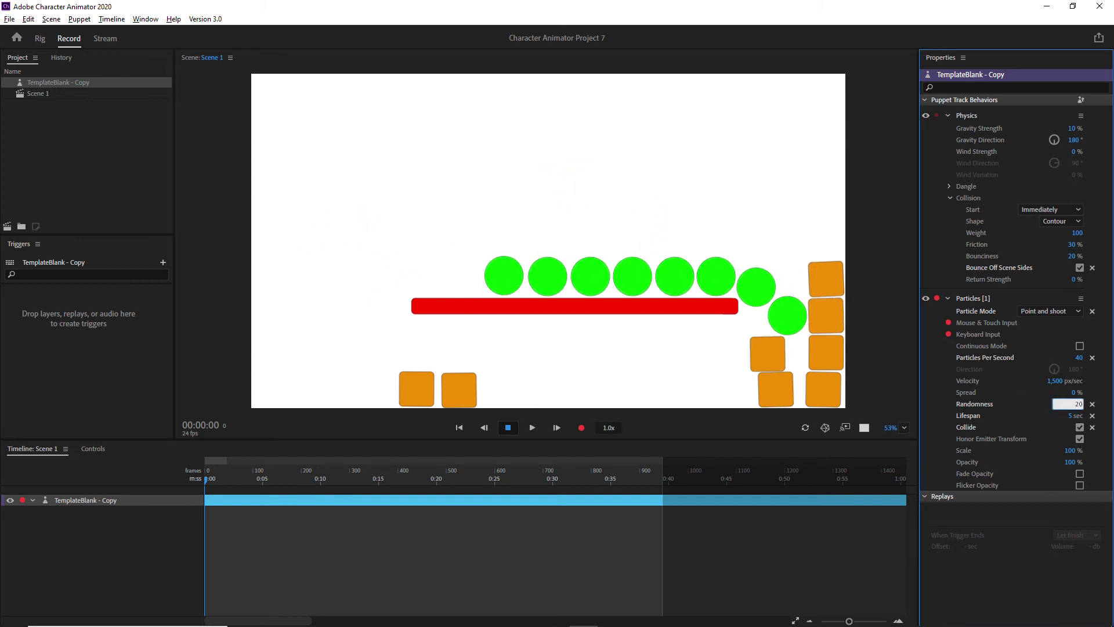
pyautogui.write('20')
pyautogui.press('Return')
pyautogui.click(512, 214)
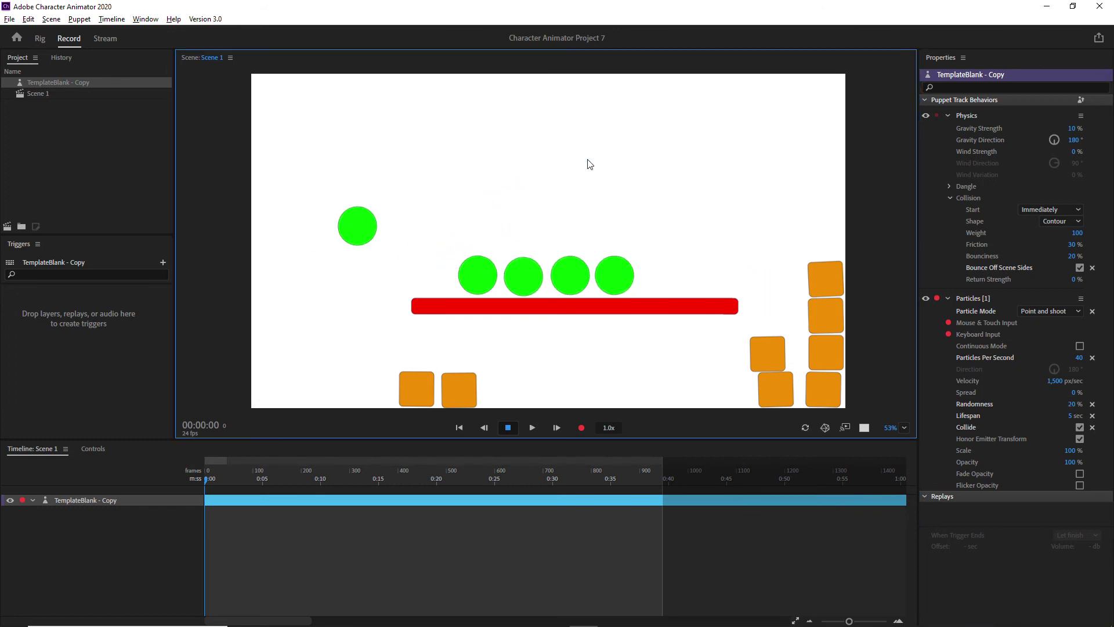
pyautogui.click(630, 174)
pyautogui.click(637, 179)
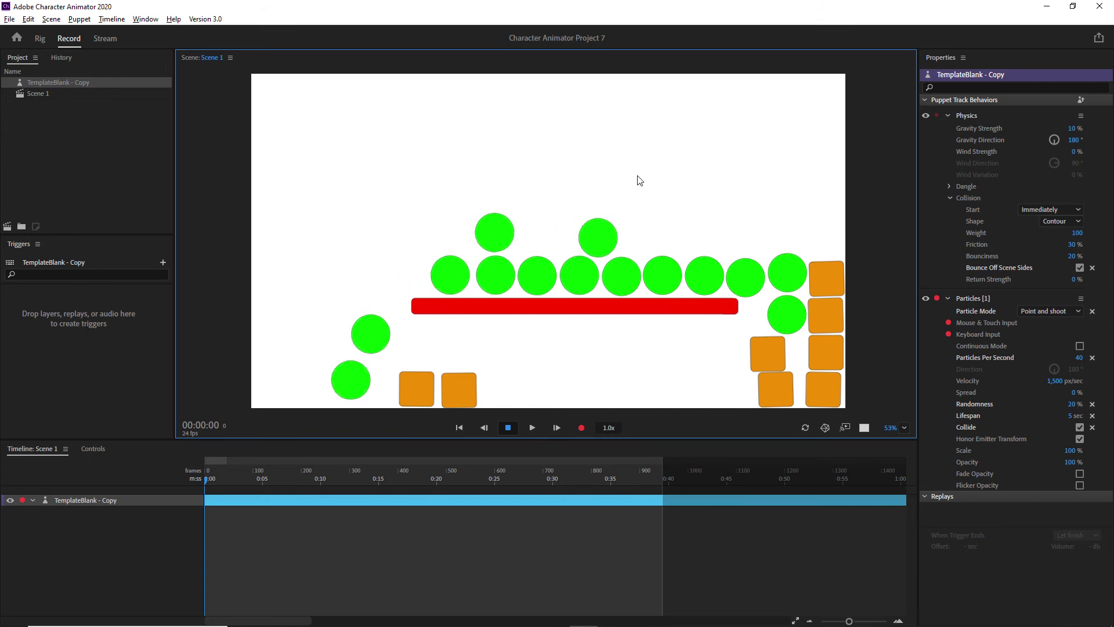
# - Set the particles' Spread to 16% and fire green balls toward different points in the scene
pyautogui.moveTo(1078, 393); pyautogui.dragTo(1087, 394)
pyautogui.click(549, 165)
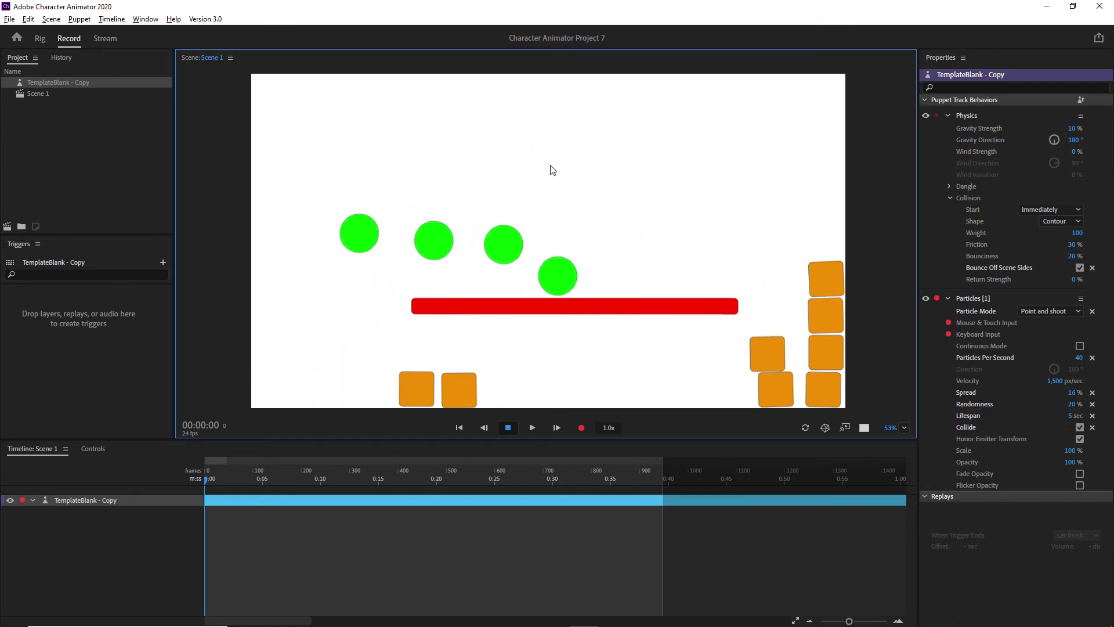
pyautogui.click(460, 184)
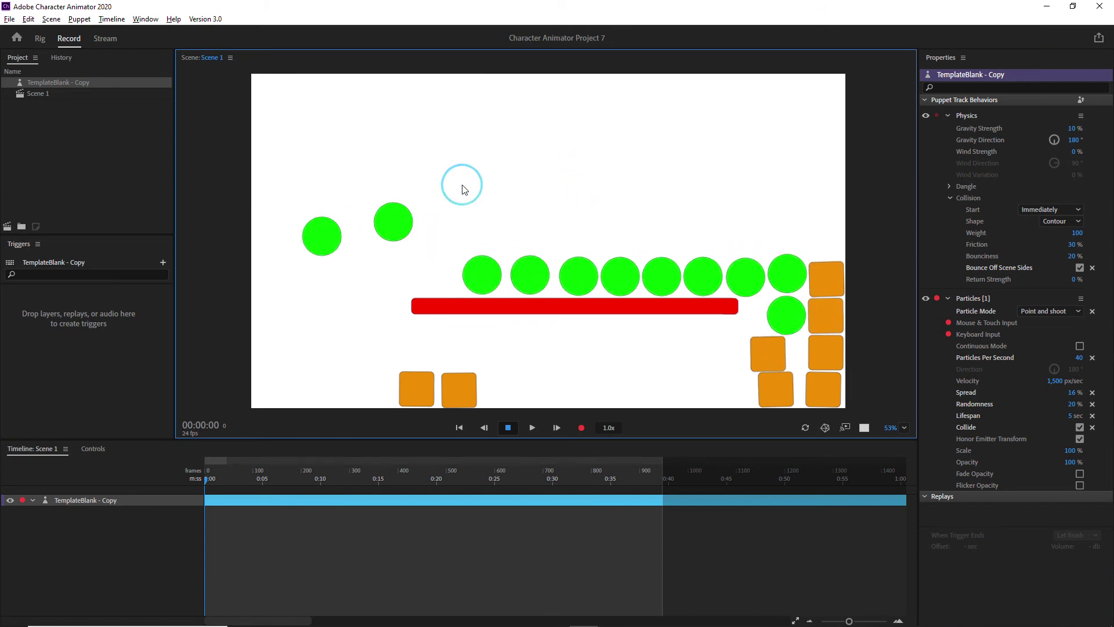
pyautogui.click(435, 201)
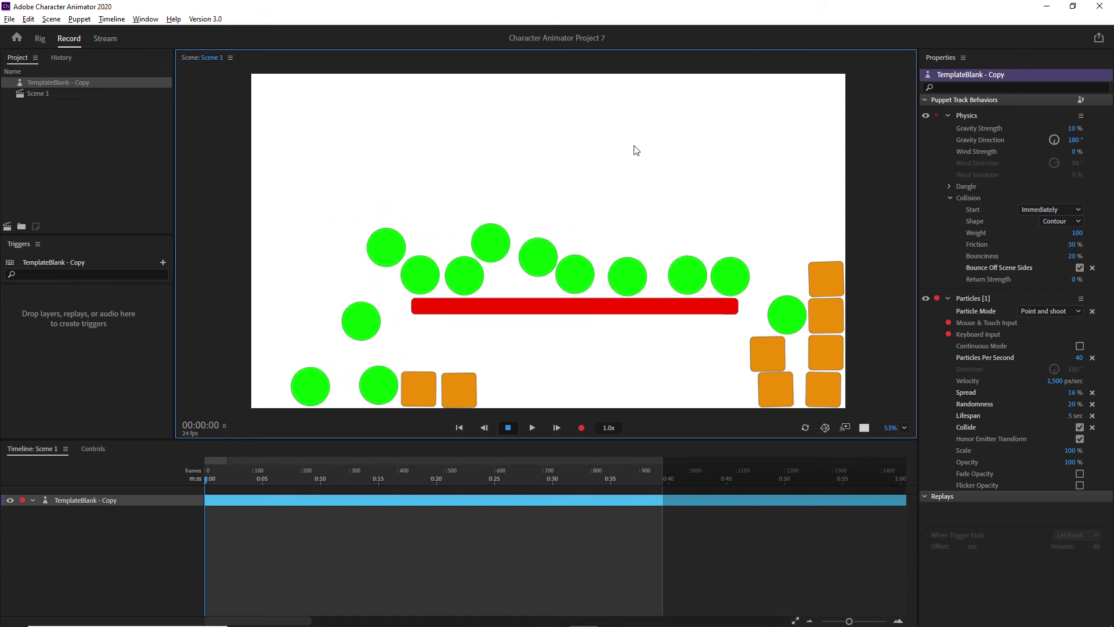
pyautogui.click(629, 130)
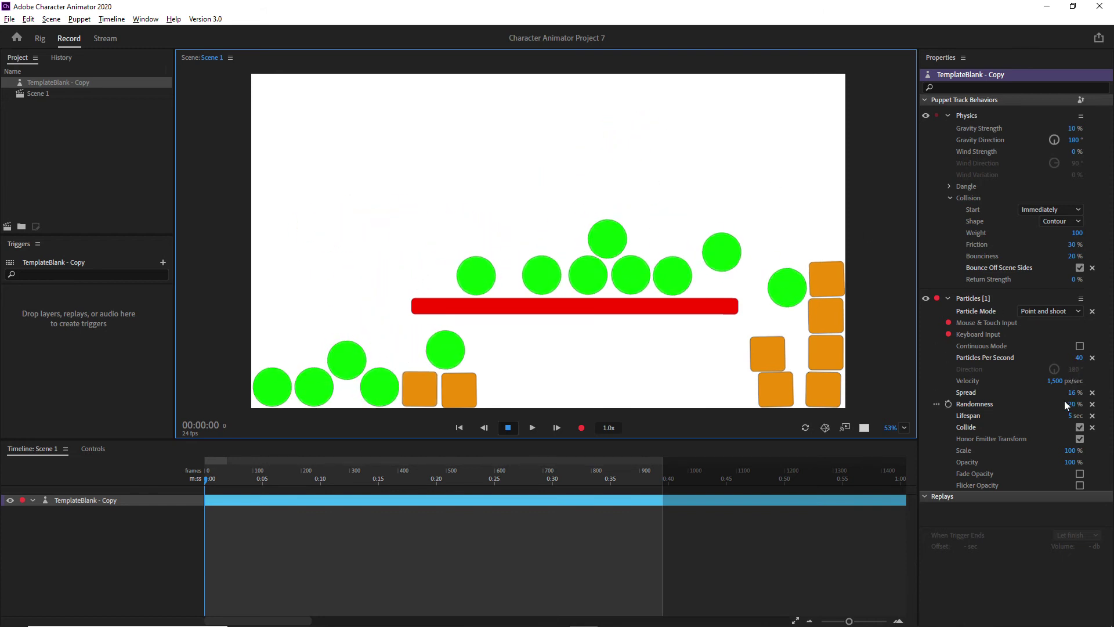
# - Set the particles' Velocity to 3 px/sec and fire green balls above the plank
pyautogui.click(1056, 382)
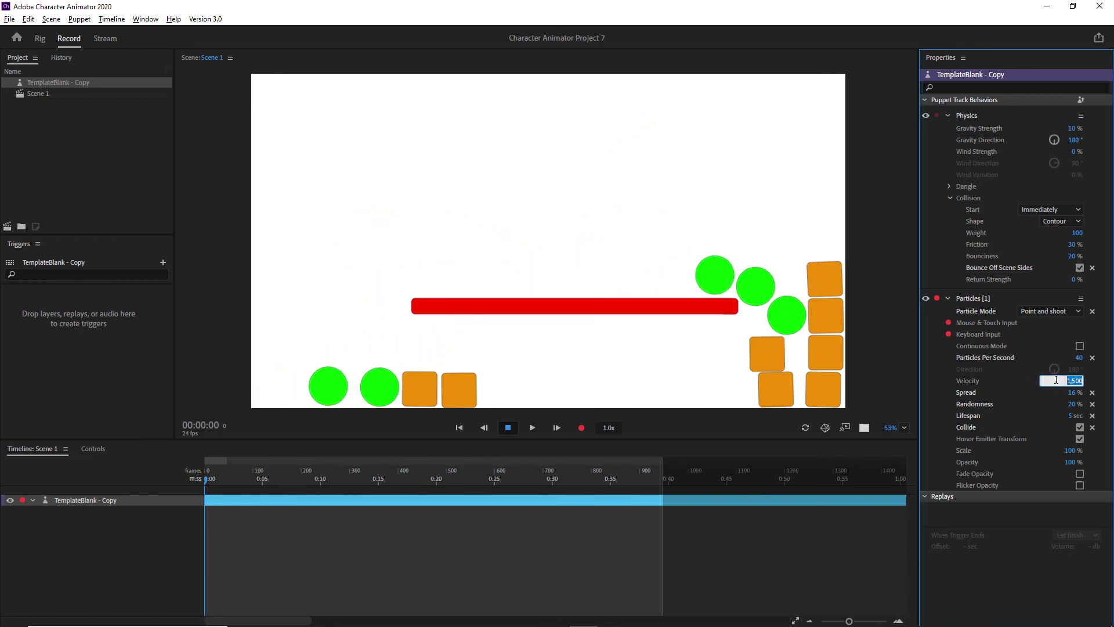
pyautogui.click(617, 165)
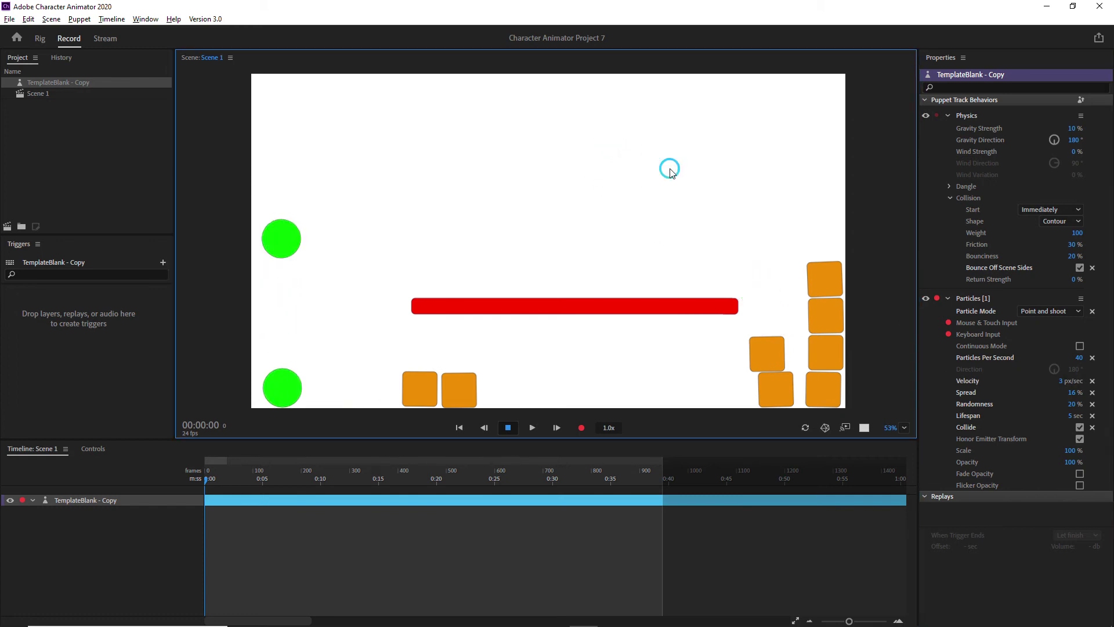
# - Try a Velocity of 3,000 px/sec for the particles and fire green balls above the plank
pyautogui.click(1062, 381)
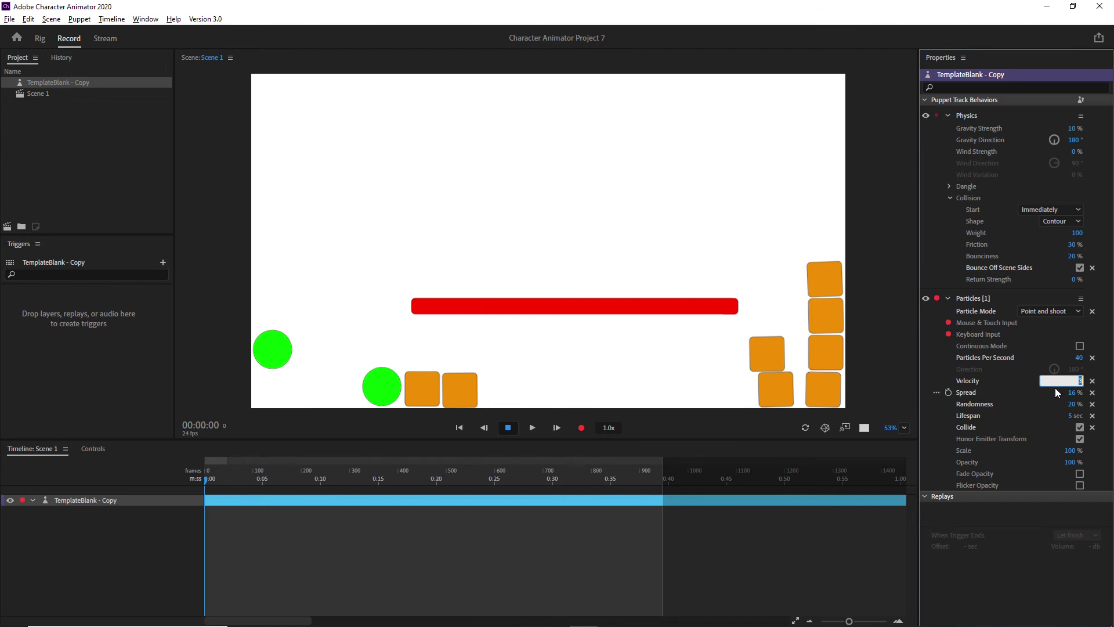
pyautogui.write('30000')
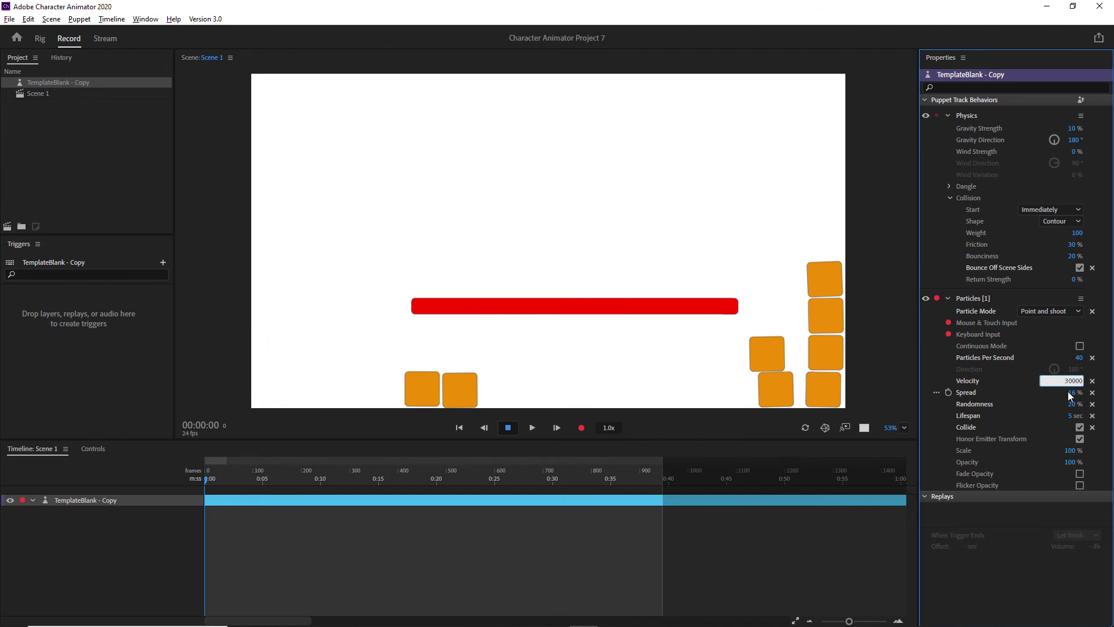
pyautogui.click(555, 174)
pyautogui.moveTo(667, 214); pyautogui.dragTo(704, 167)
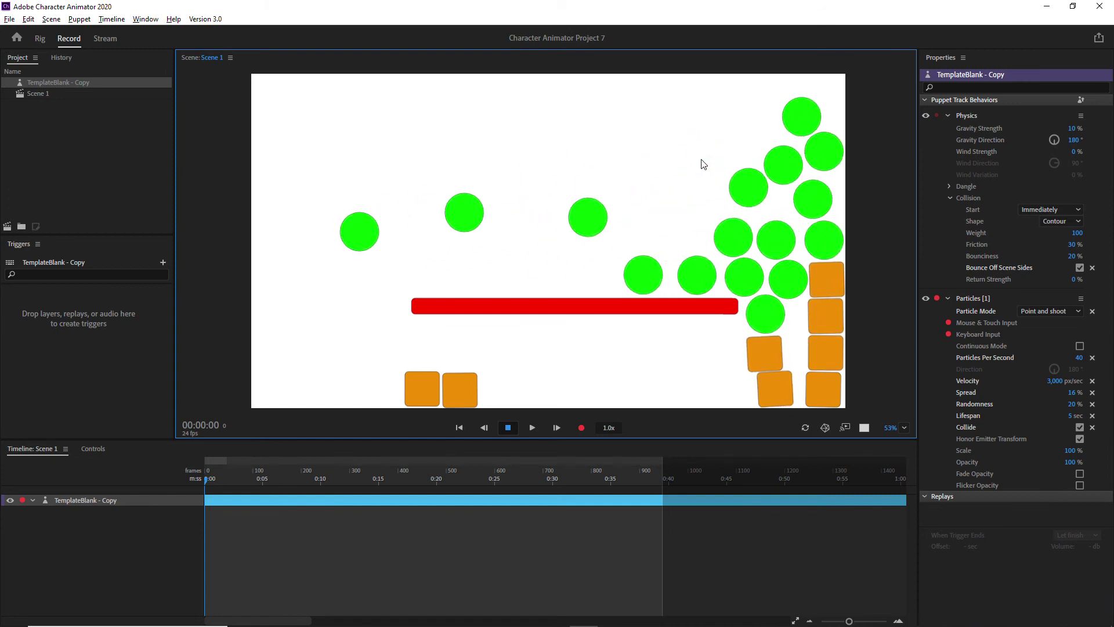
# - Set the particles' Velocity to 1,500 px/sec and fire green balls toward several points above the plank
pyautogui.click(1071, 380)
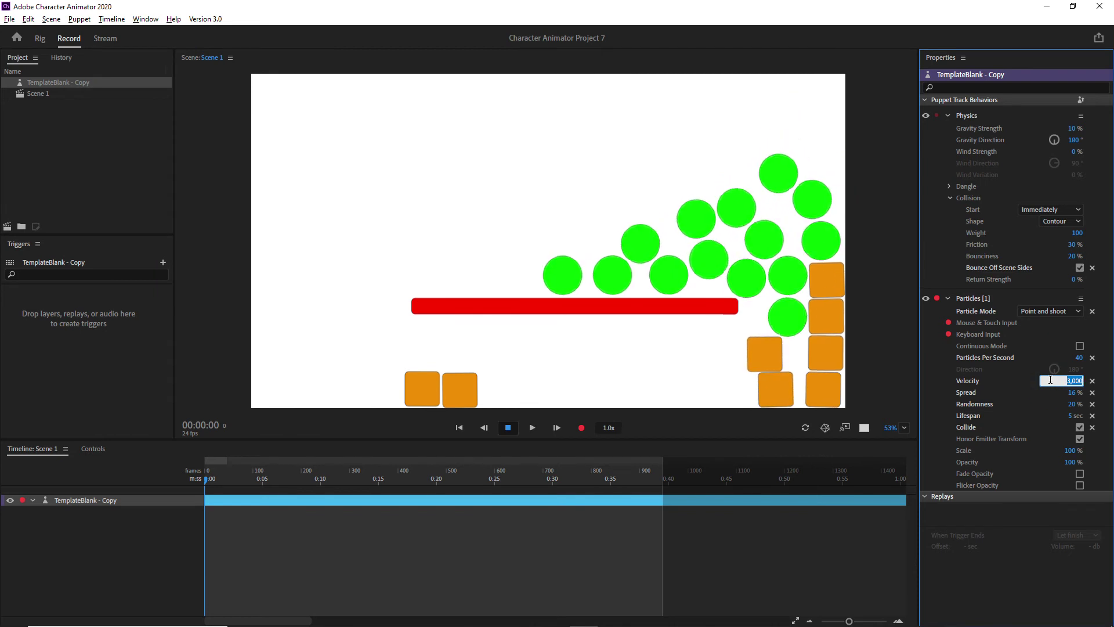
pyautogui.write('1,500')
pyautogui.press('Return')
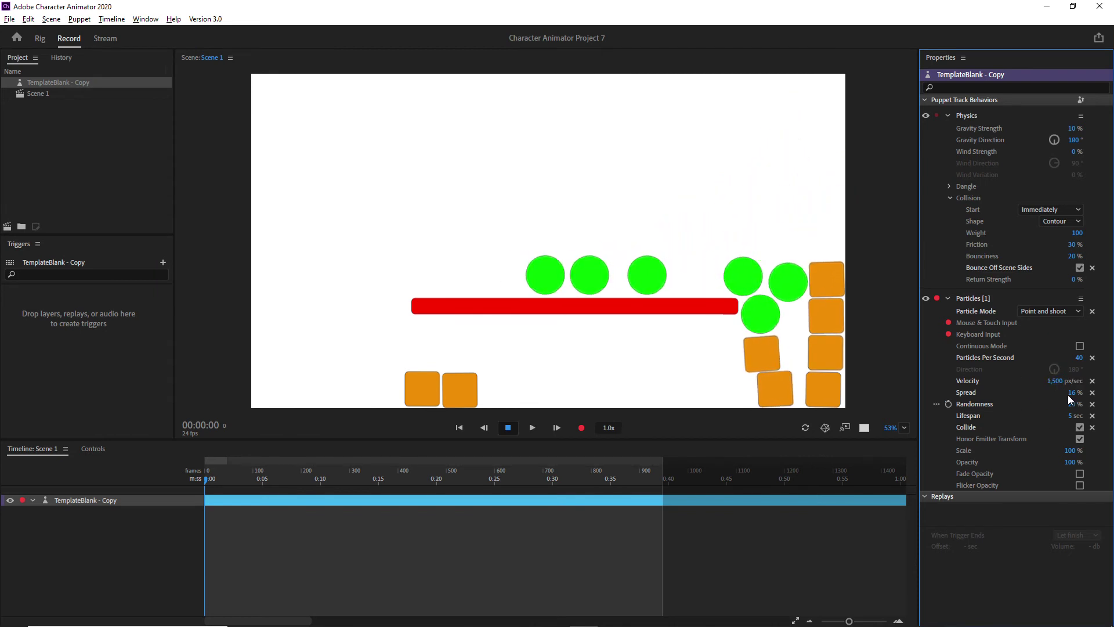
pyautogui.click(685, 183)
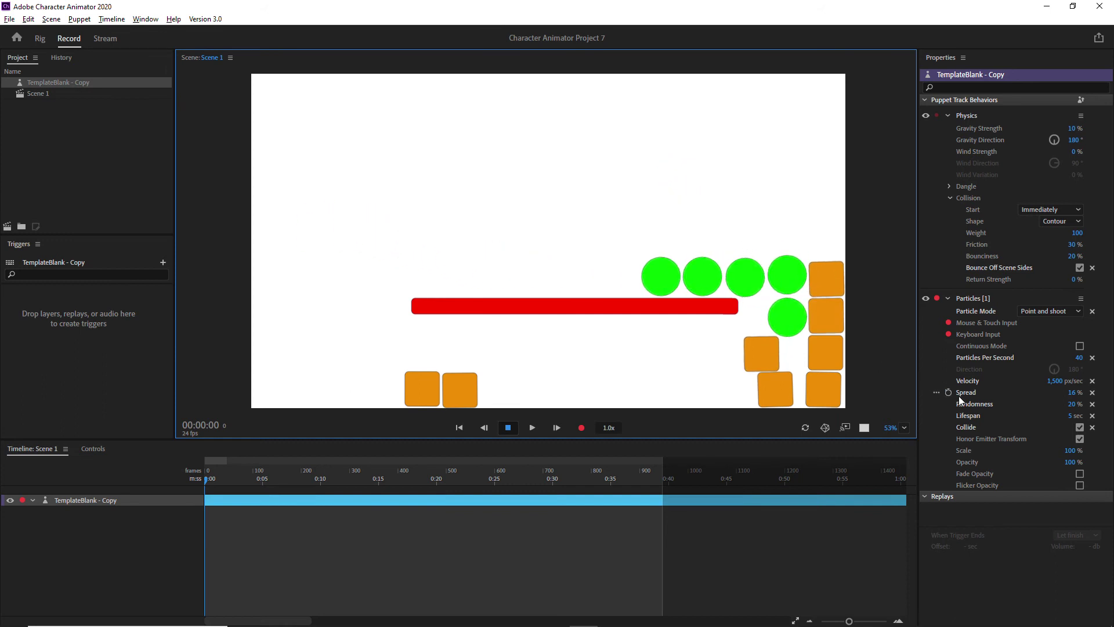
pyautogui.click(644, 196)
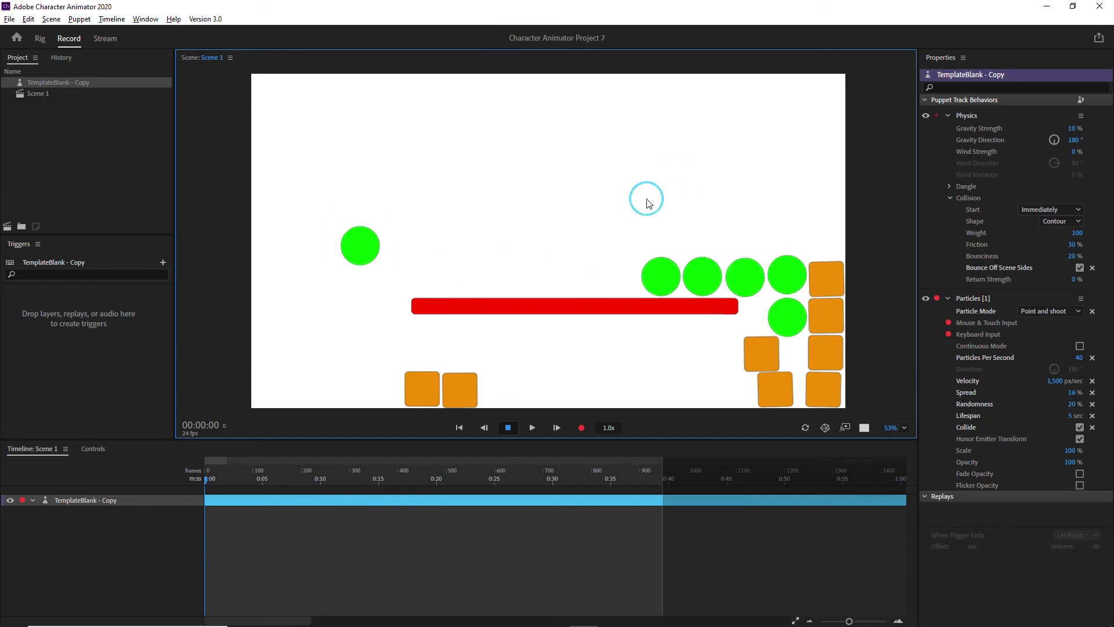
pyautogui.click(487, 151)
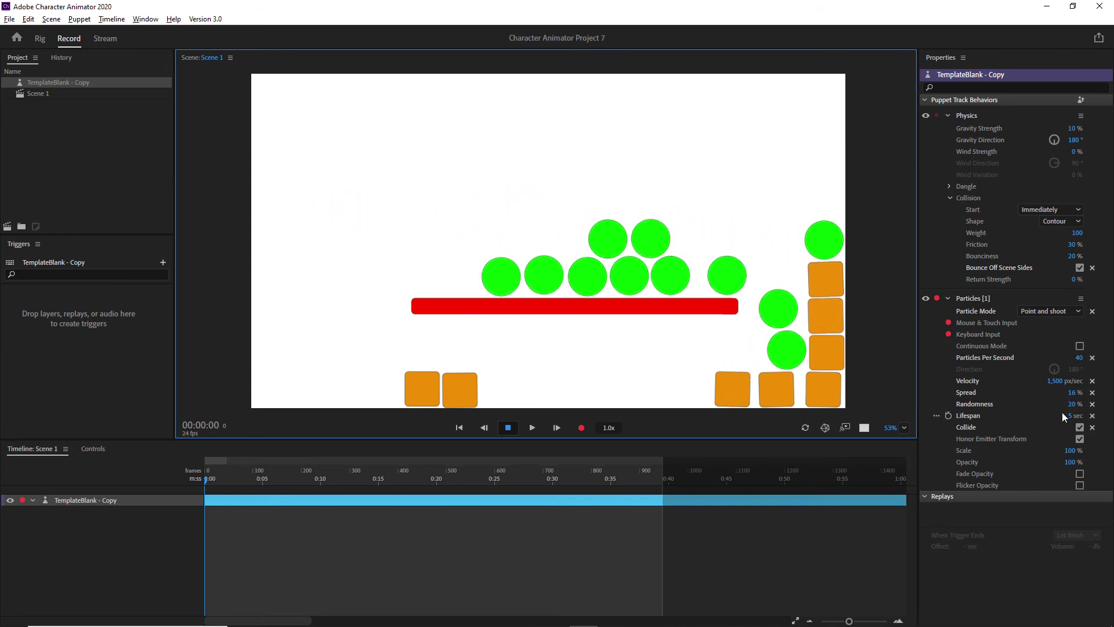
pyautogui.click(736, 187)
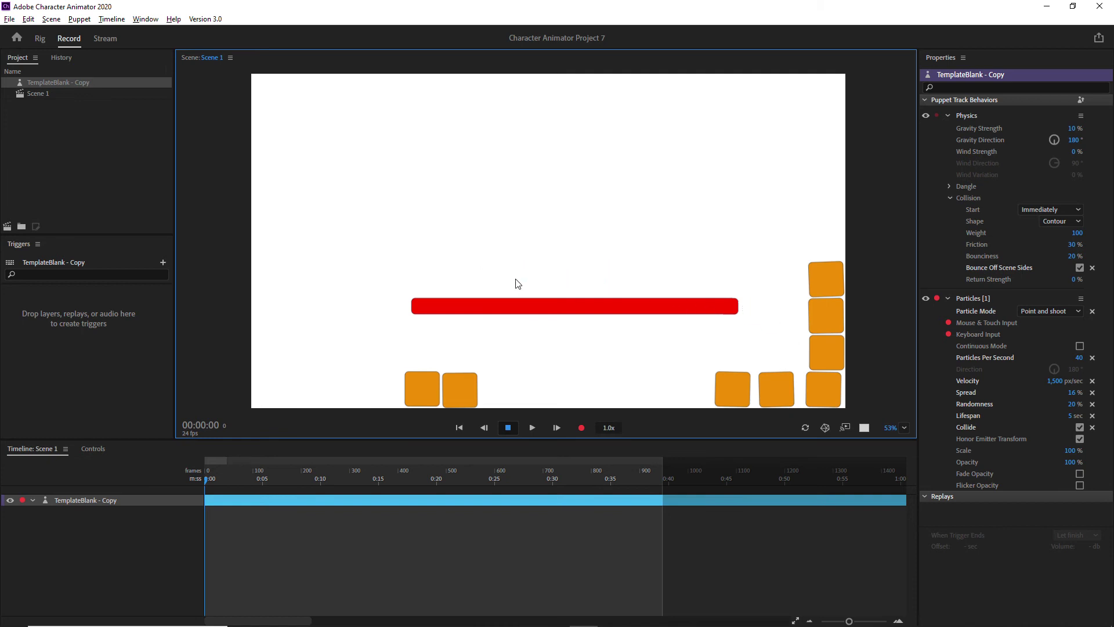
# - Try a Lifespan of 2 sec with Fade Opacity enabled and fire green balls along the plank
pyautogui.click(1070, 417)
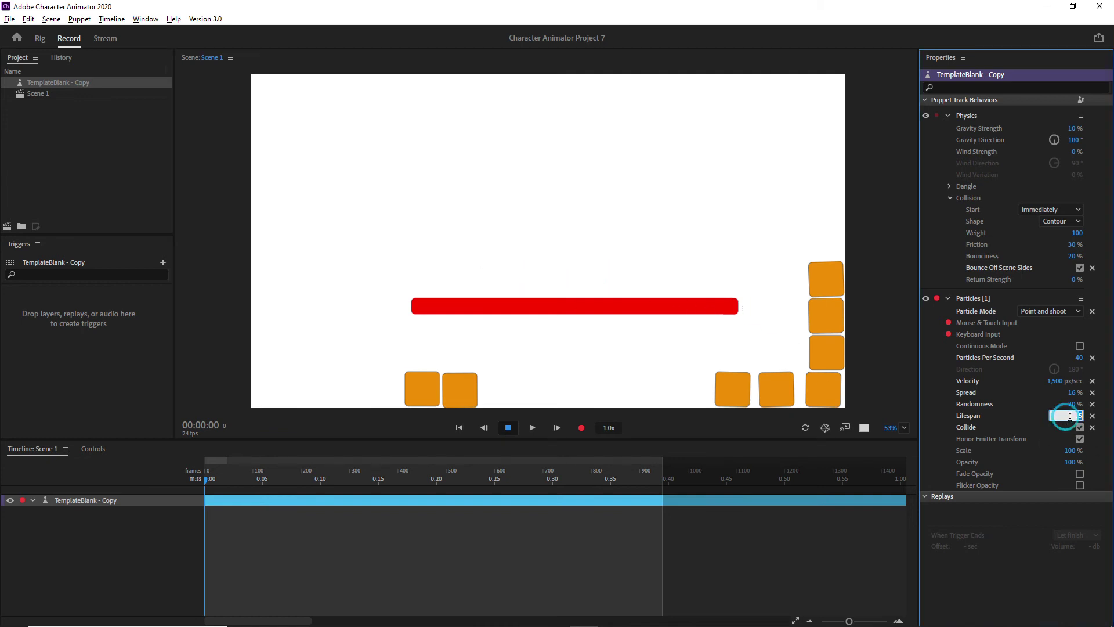
pyautogui.click(718, 199)
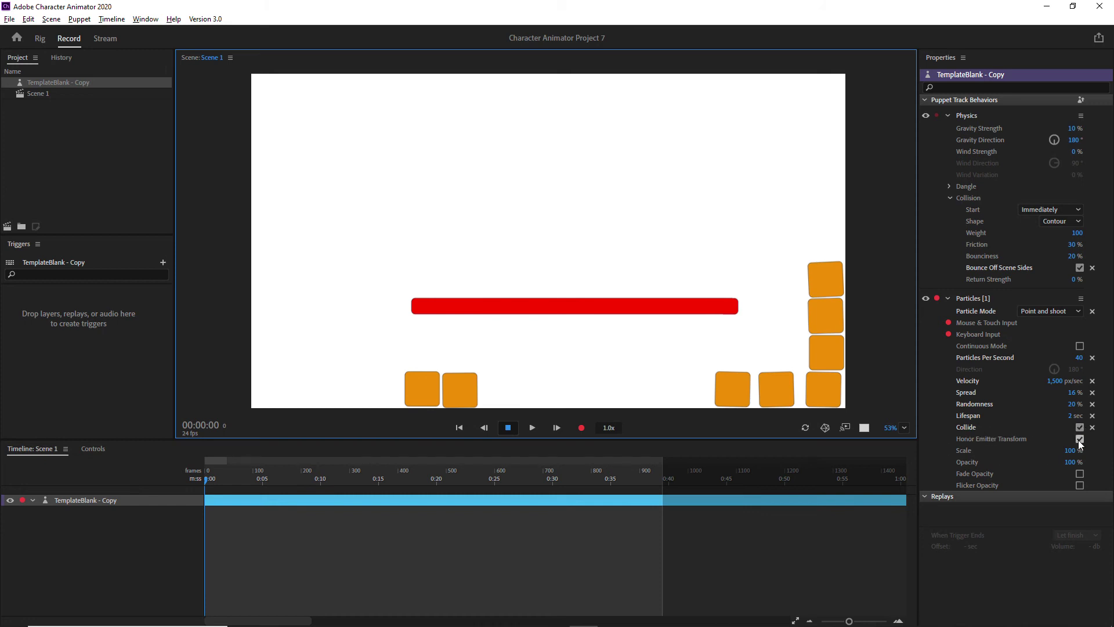
pyautogui.click(1079, 475)
pyautogui.click(627, 204)
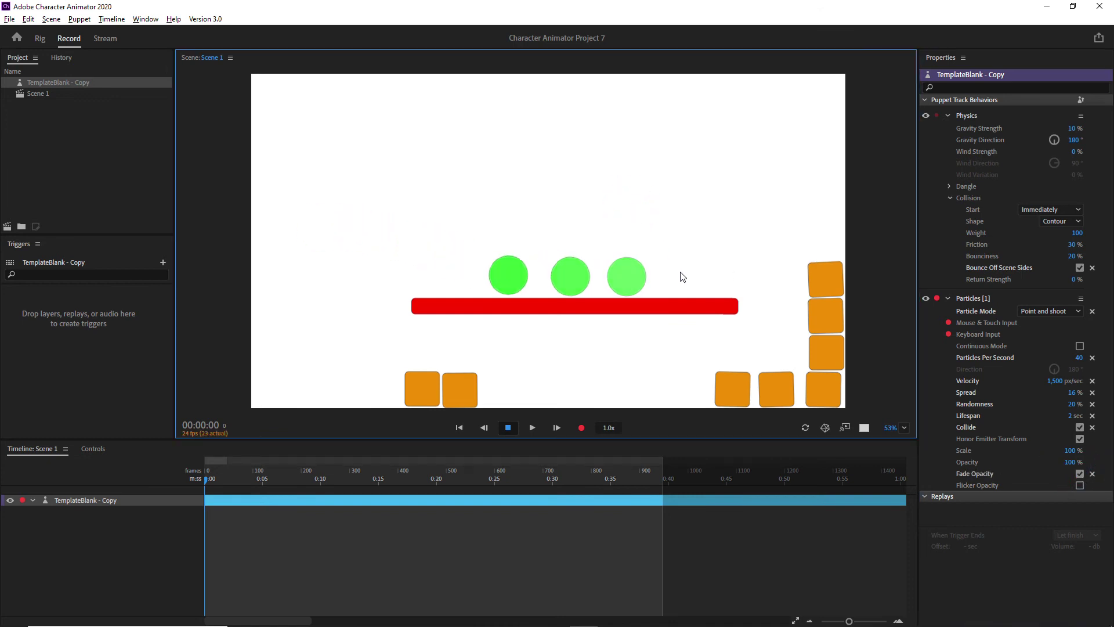
pyautogui.click(702, 271)
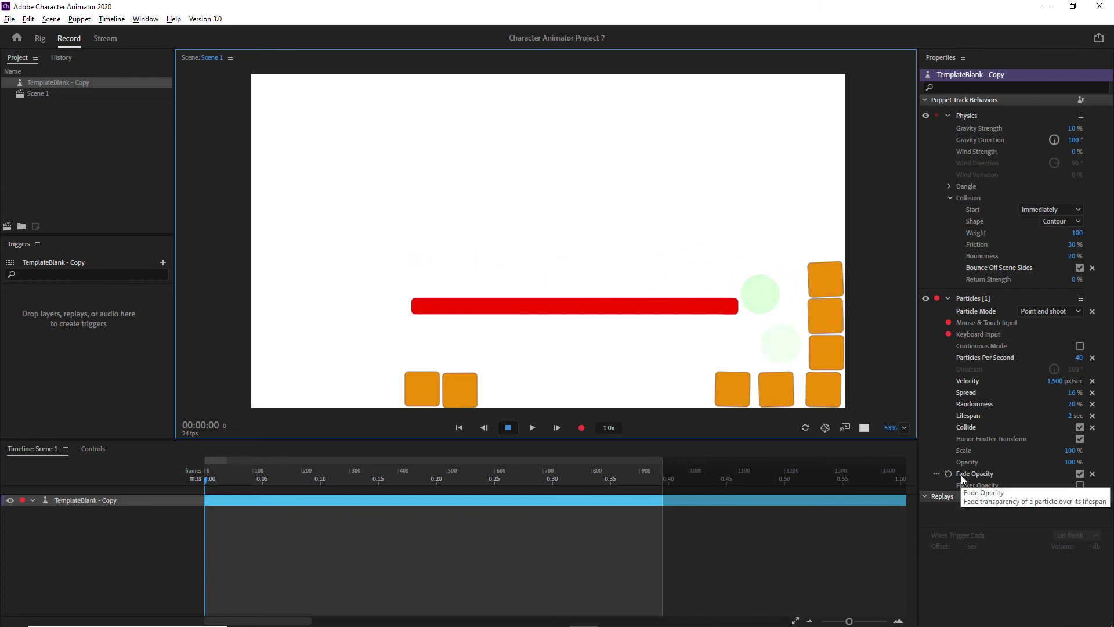
pyautogui.moveTo(561, 252); pyautogui.dragTo(668, 295)
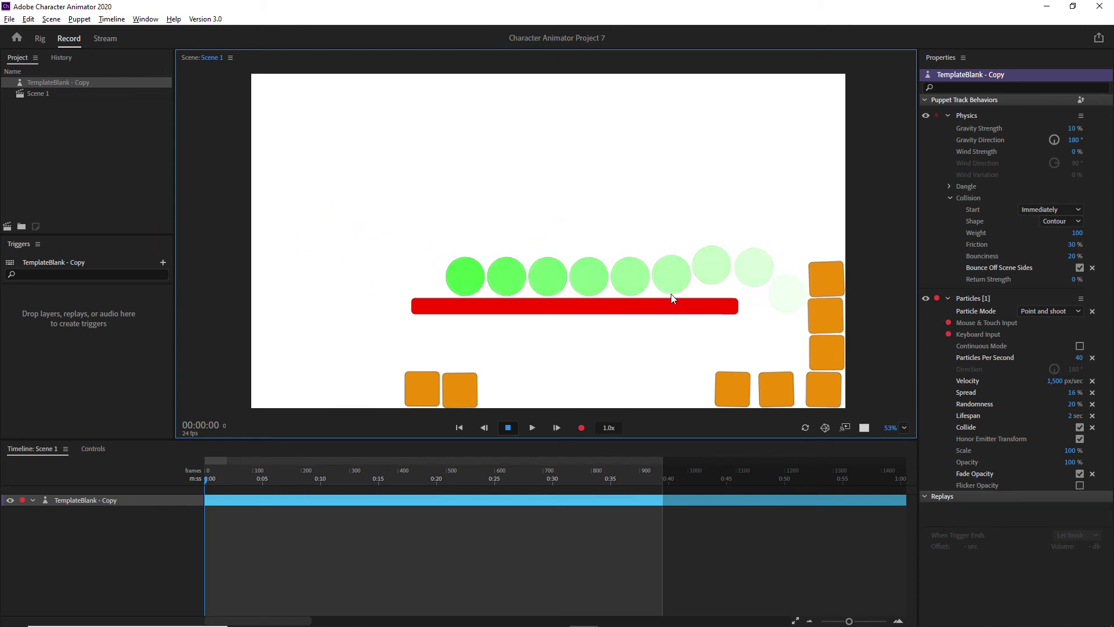
# - Set the particles' Lifespan to 5 sec and fire green balls above the plank
pyautogui.click(1072, 416)
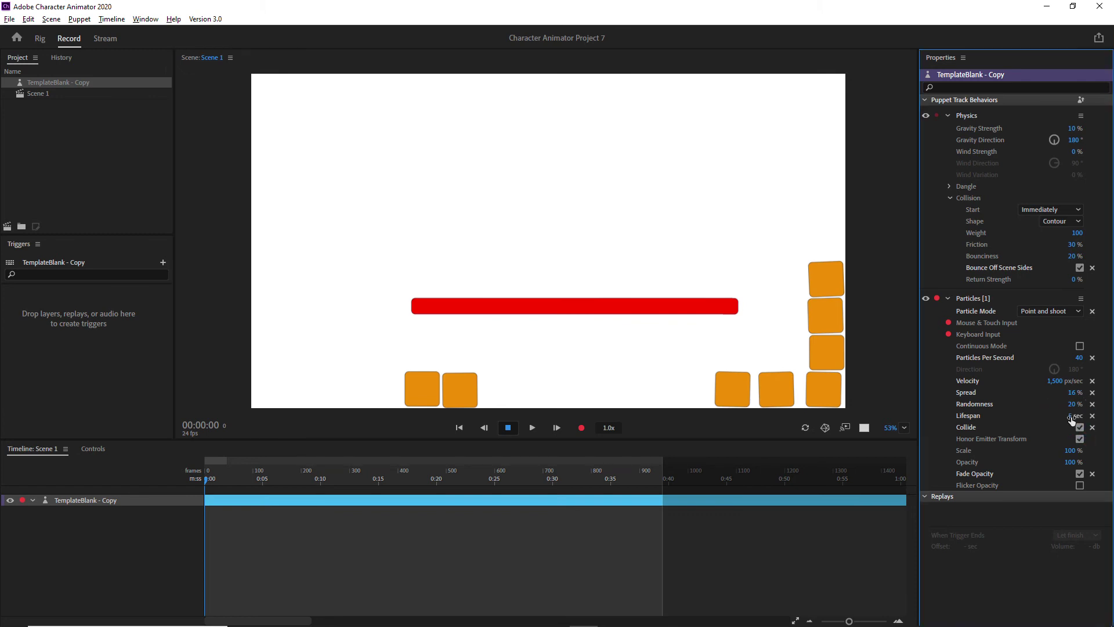
pyautogui.moveTo(696, 225); pyautogui.dragTo(696, 242)
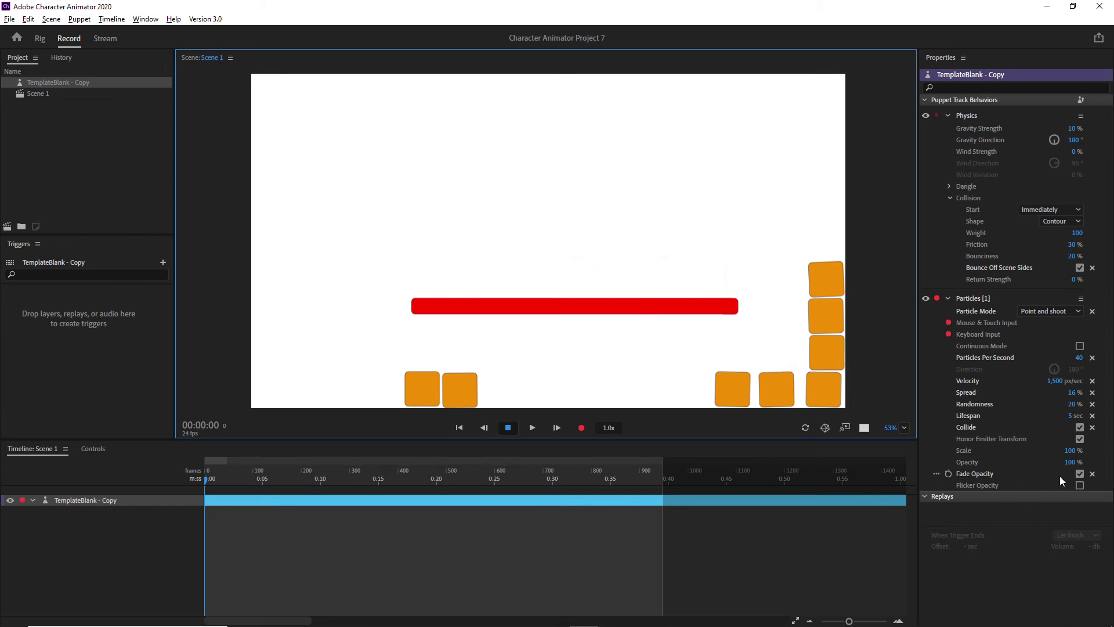
# - Replace Fade Opacity with Flicker Opacity for the particles and fire green balls above the plank
pyautogui.click(1079, 474)
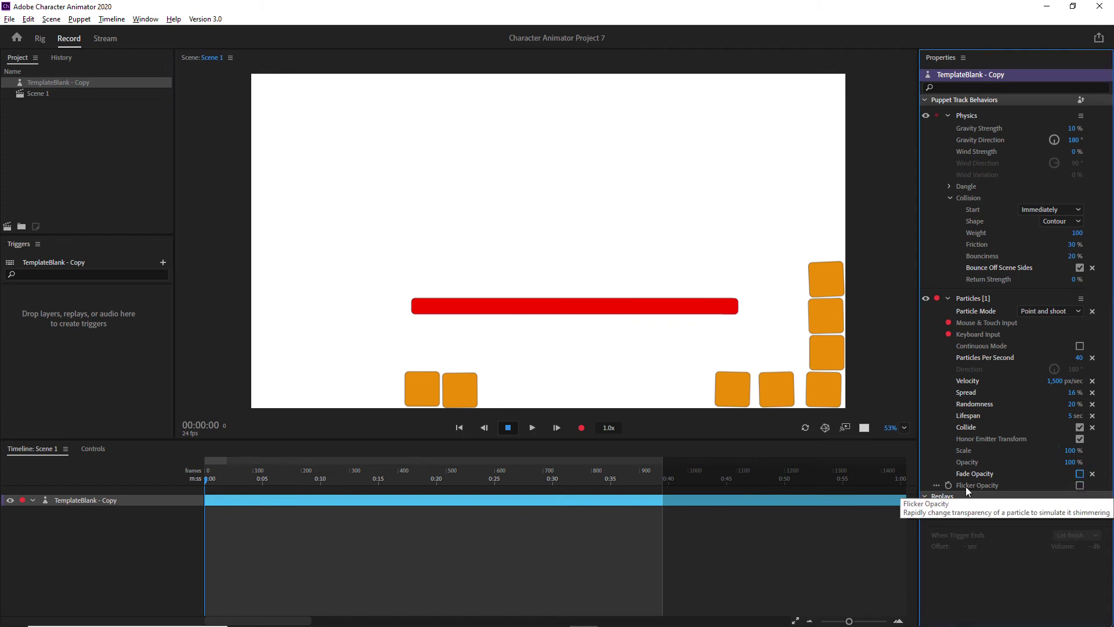
pyautogui.click(1080, 485)
pyautogui.click(589, 224)
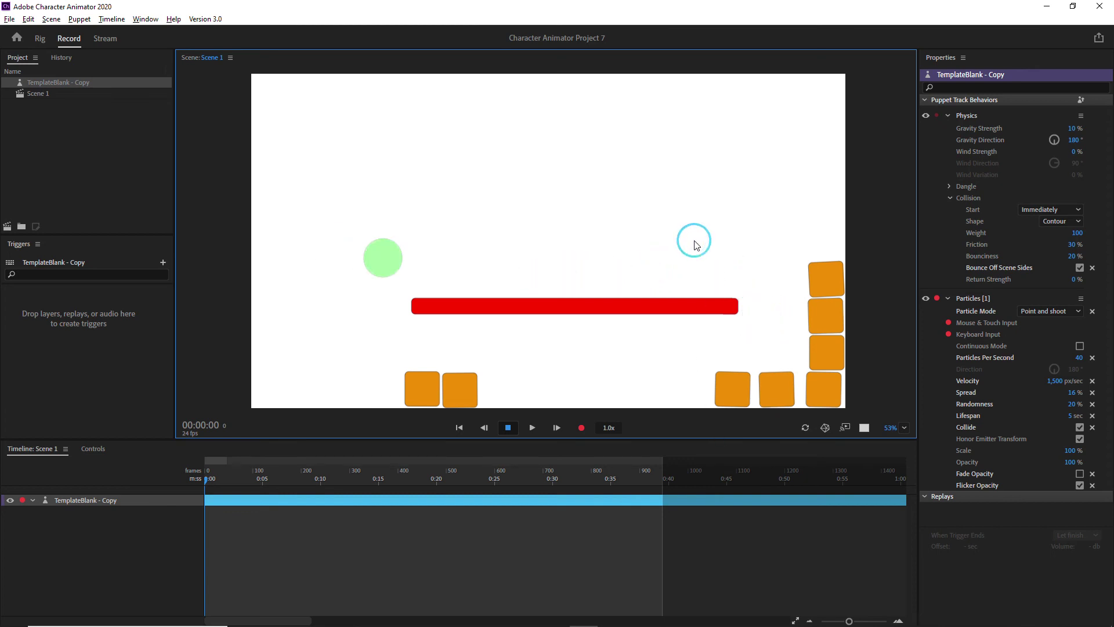
pyautogui.click(696, 244)
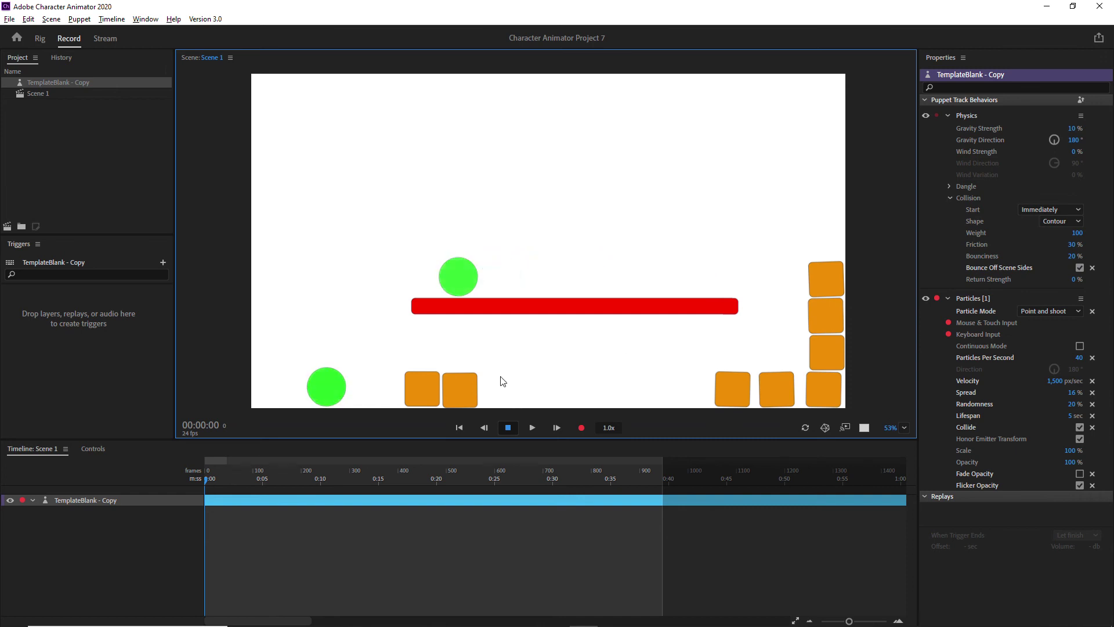
# - Disable Flicker Opacity for the particles and fire green balls above the plank
pyautogui.click(1080, 485)
pyautogui.click(515, 241)
# - Reload the scene through the Rig workspace, then shoot green balls at the boxes with Bounce Off Scene Sides disabled
pyautogui.click(40, 38)
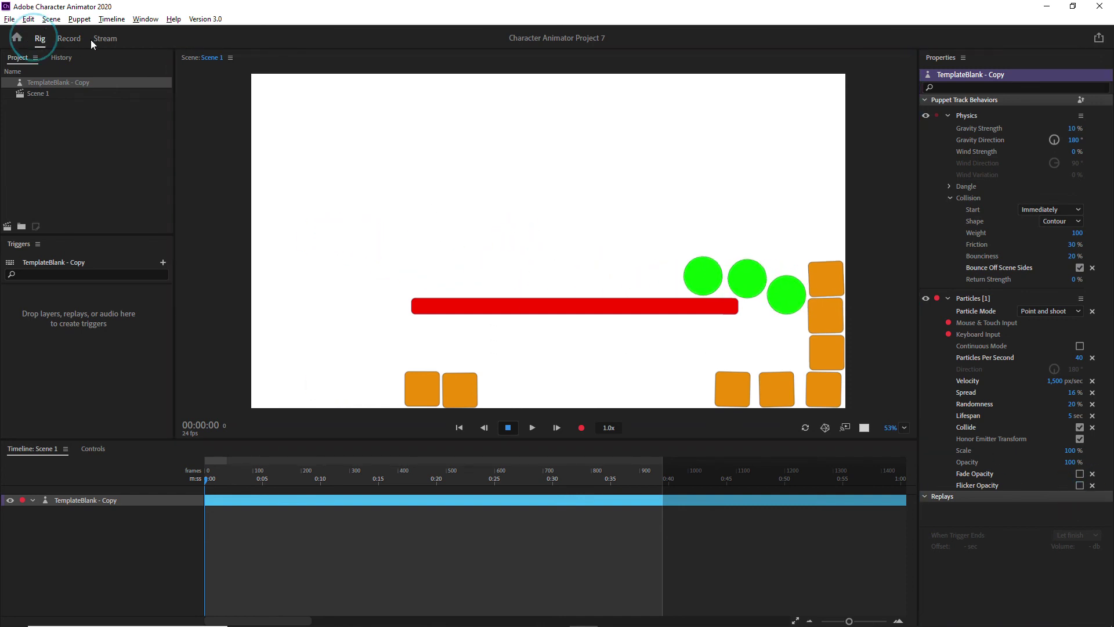
pyautogui.click(65, 38)
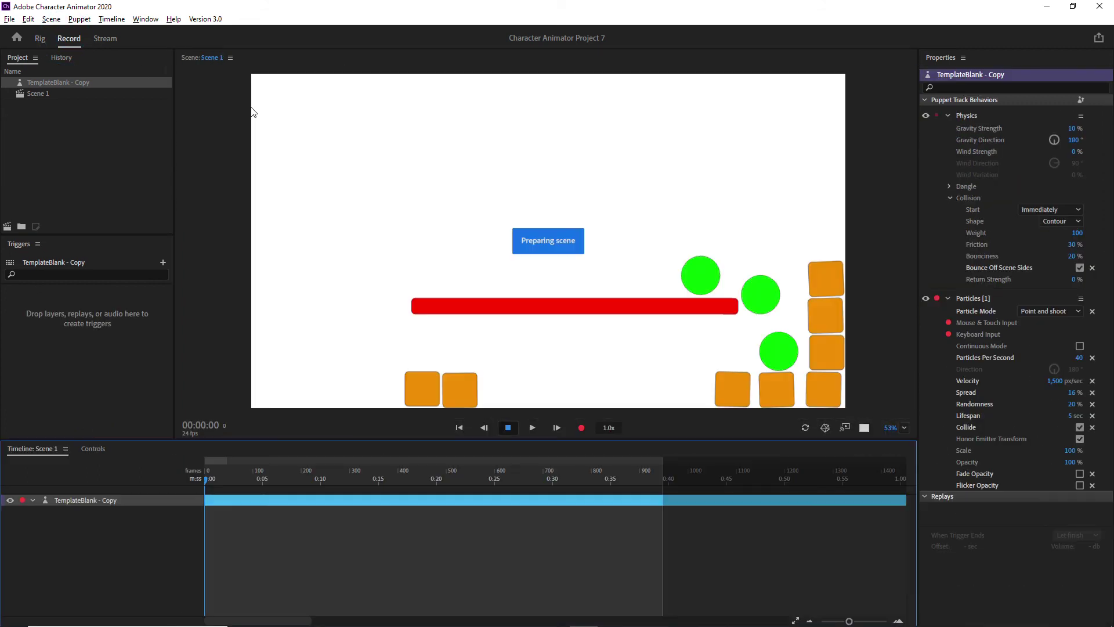
pyautogui.click(1080, 269)
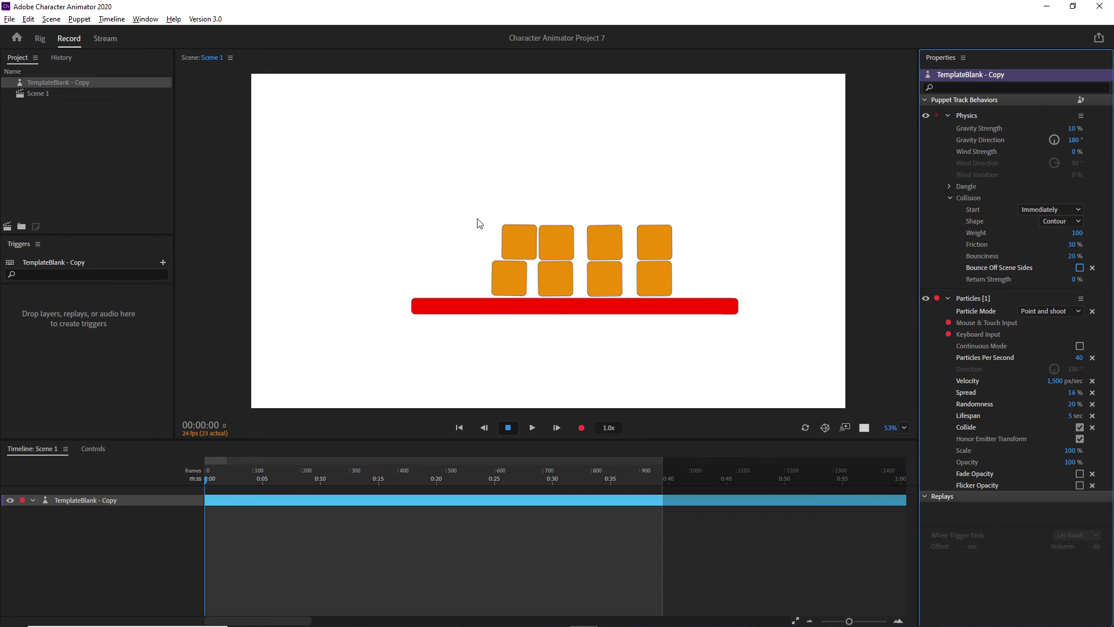
pyautogui.moveTo(490, 228); pyautogui.dragTo(608, 257)
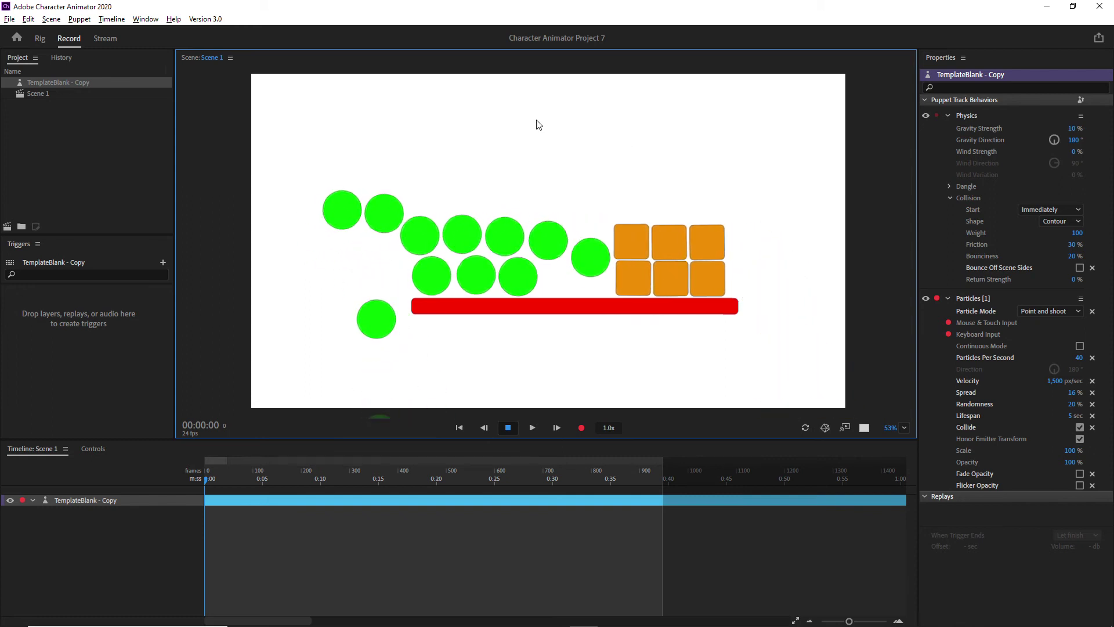
pyautogui.moveTo(520, 78); pyautogui.dragTo(544, 81)
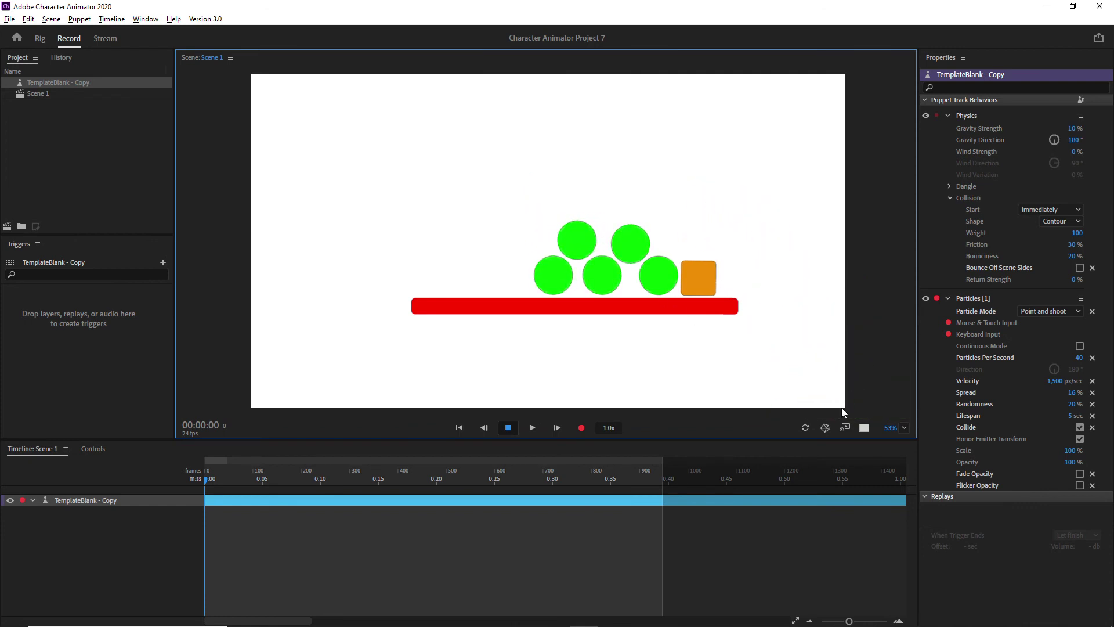
# - Enable Bounce Off Scene Sides in the Physics collision settings and fire green balls across the scene
pyautogui.click(1079, 268)
pyautogui.moveTo(698, 185)
pyautogui.mouseDown()
pyautogui.moveTo(737, 92)
pyautogui.moveTo(740, 104)
pyautogui.moveTo(752, 99)
pyautogui.moveTo(737, 47)
pyautogui.moveTo(698, 129)
pyautogui.moveTo(443, 232)
pyautogui.moveTo(377, 292)
pyautogui.moveTo(334, 374)
pyautogui.mouseUp()
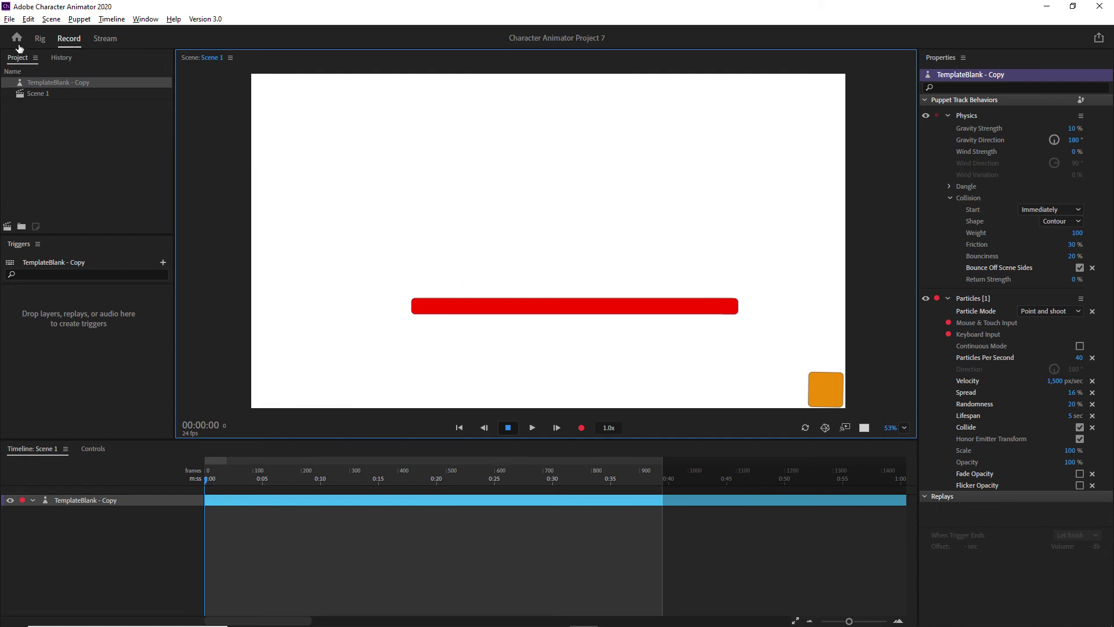
# - Open the recent Character Animator Project 5 and fire chickens toward the lower crate stack
pyautogui.click(17, 40)
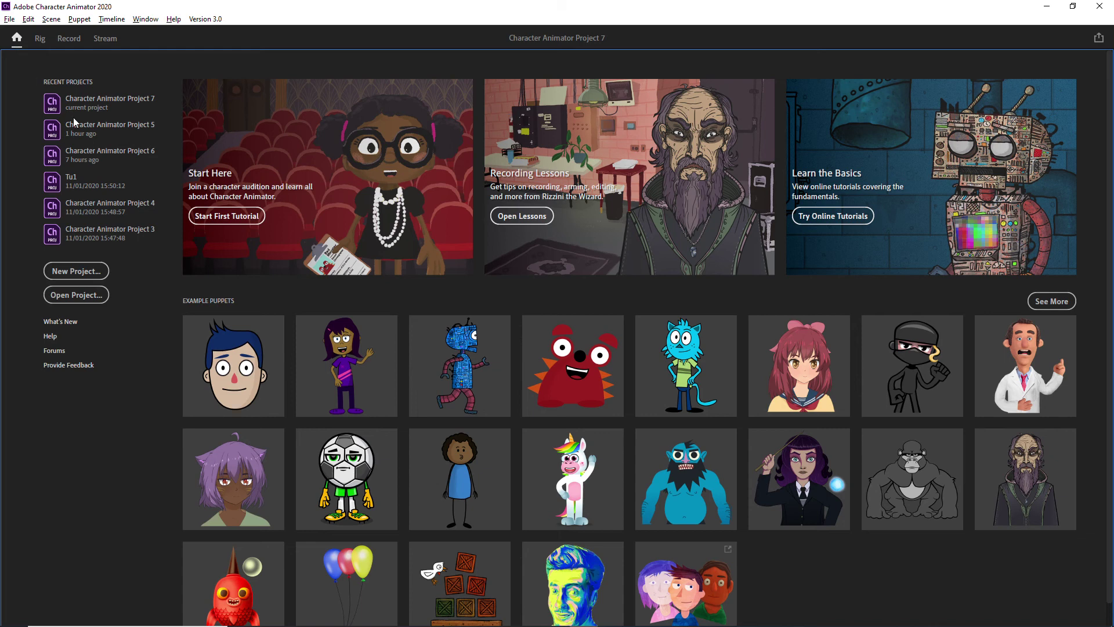
pyautogui.click(100, 131)
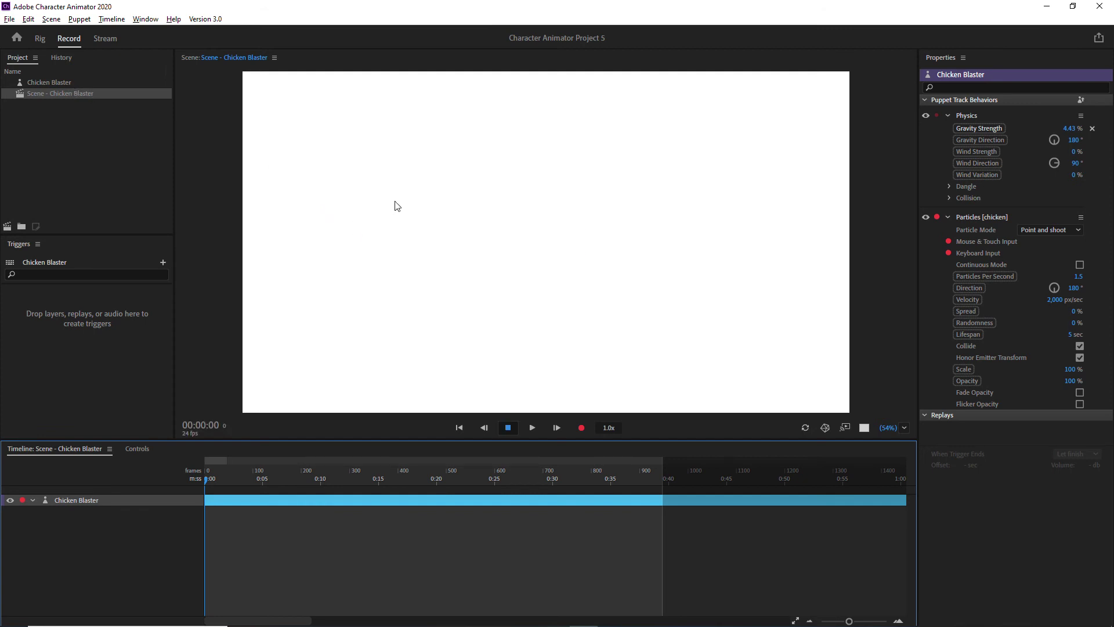
pyautogui.click(494, 230)
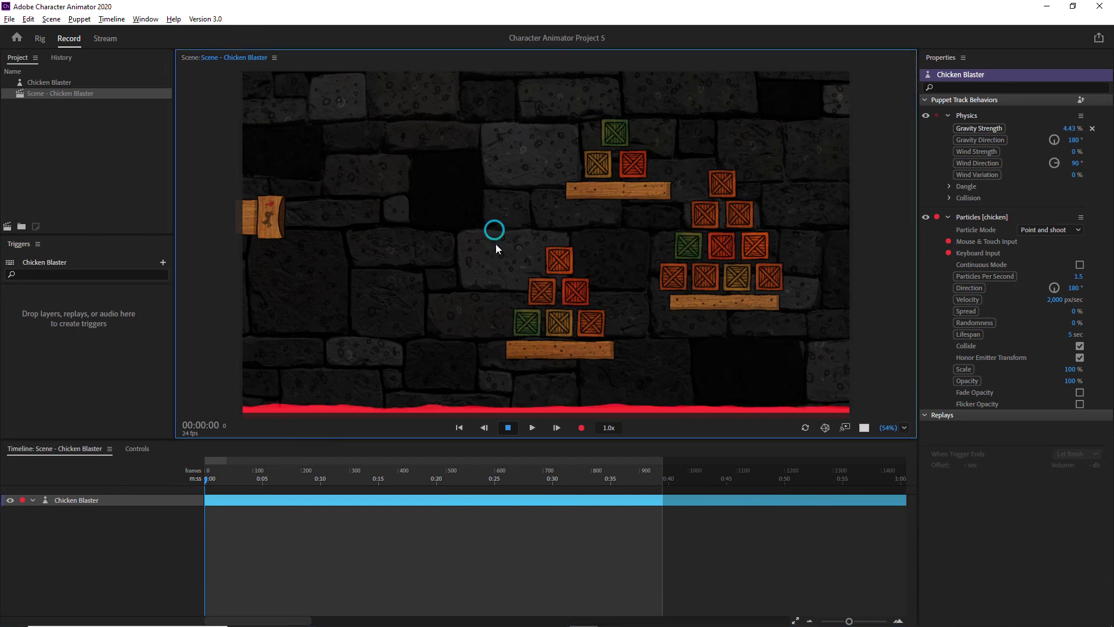
pyautogui.click(572, 298)
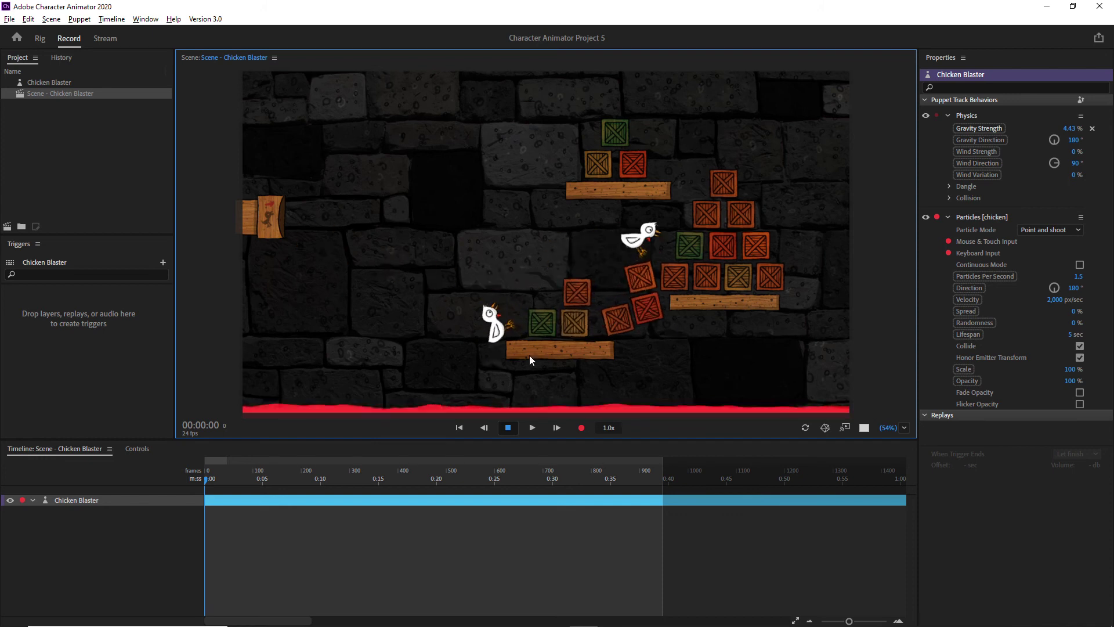
pyautogui.click(510, 377)
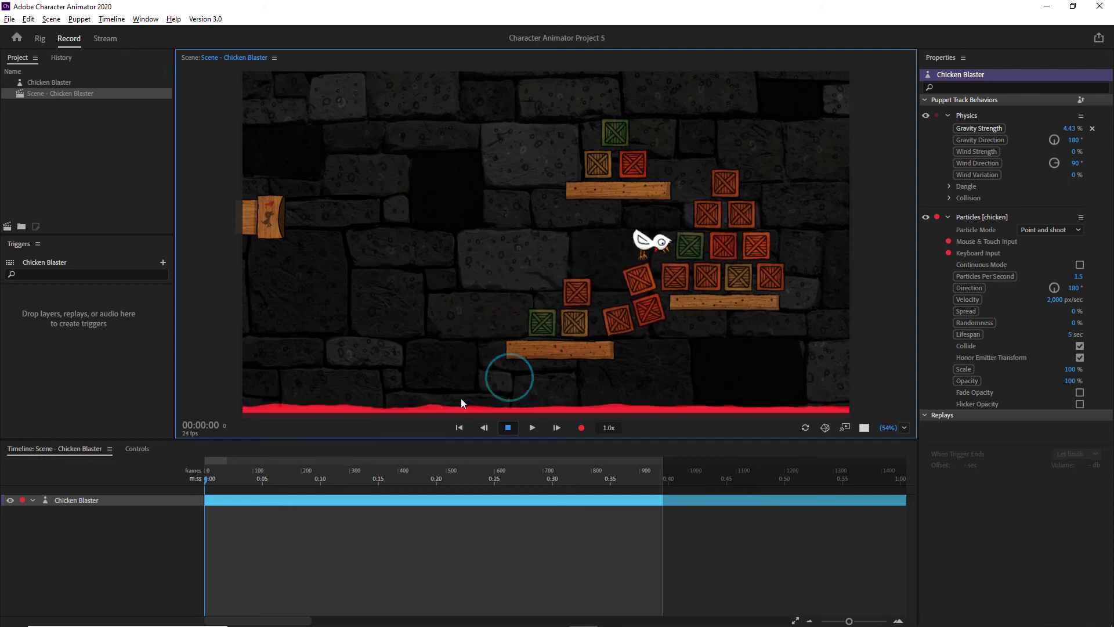
# - Fire a burst of chickens at the crates on the upper shelf of the Chicken Blaster scene
pyautogui.click(604, 142)
pyautogui.click(579, 123)
pyautogui.click(567, 103)
pyautogui.click(582, 143)
pyautogui.click(601, 149)
pyautogui.click(602, 151)
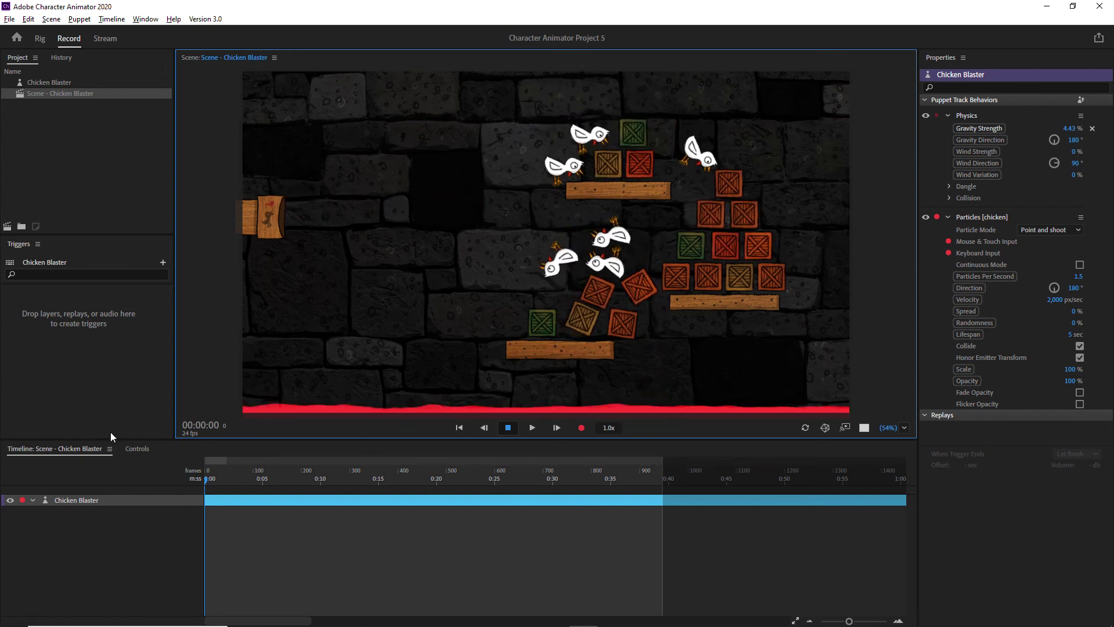
# - Show the puppet's Controls in Layout mode and place the Bounciness slider beside the Friction slider
pyautogui.click(137, 449)
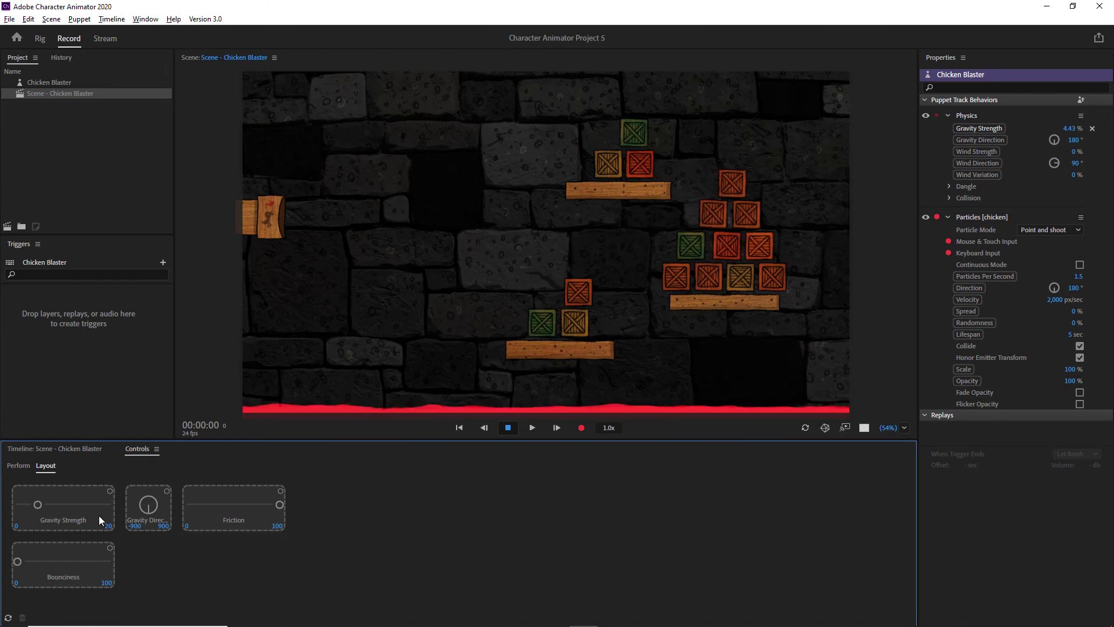
pyautogui.click(38, 504)
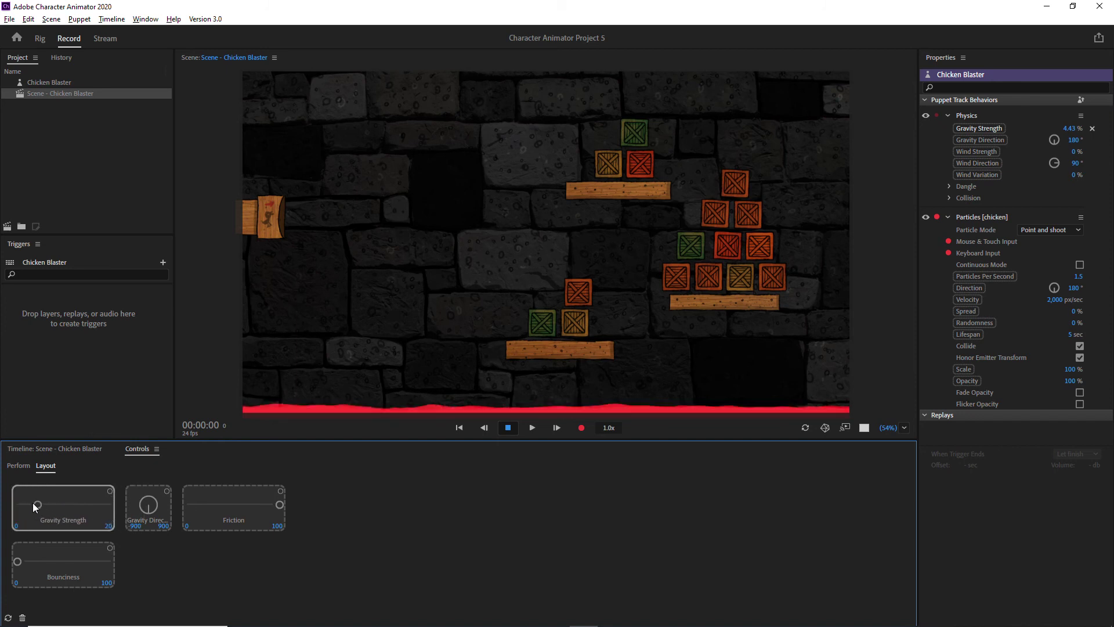
pyautogui.click(19, 466)
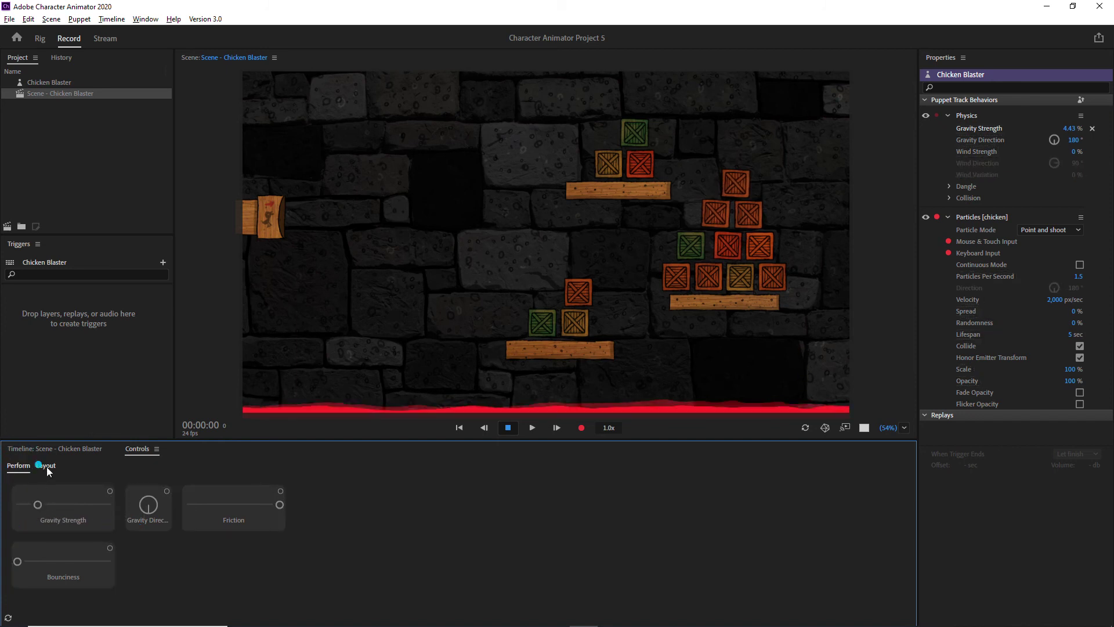
pyautogui.click(46, 465)
pyautogui.moveTo(63, 562); pyautogui.dragTo(335, 514)
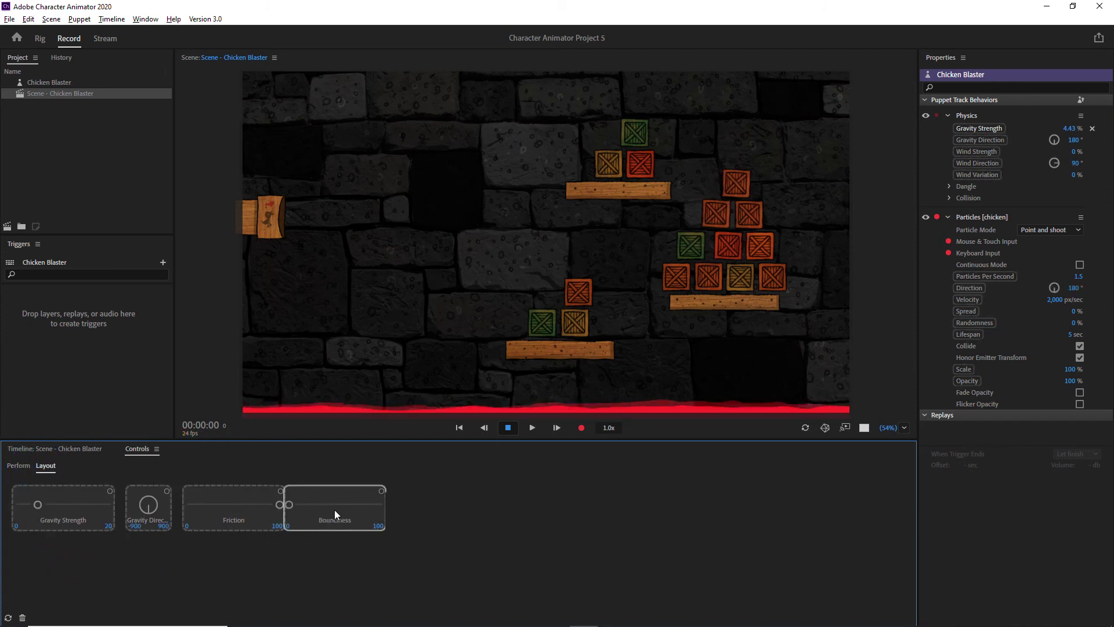
# - Put the Controls in Perform mode, set Gravity Strength to about 17.34 % and fire chickens toward the crates
pyautogui.click(20, 467)
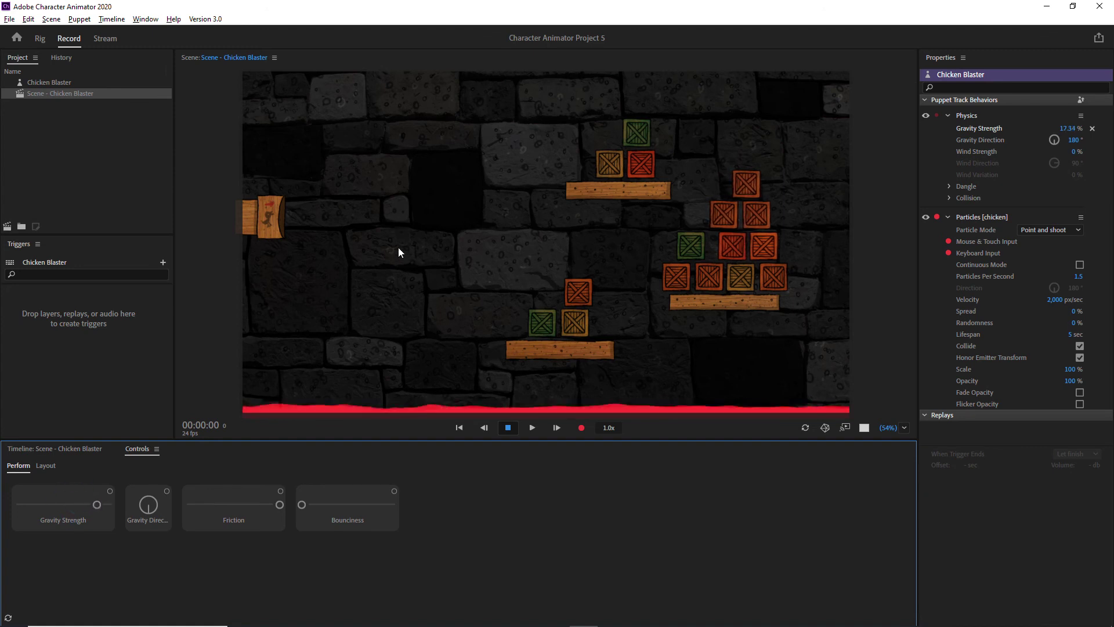
pyautogui.click(423, 231)
pyautogui.click(529, 157)
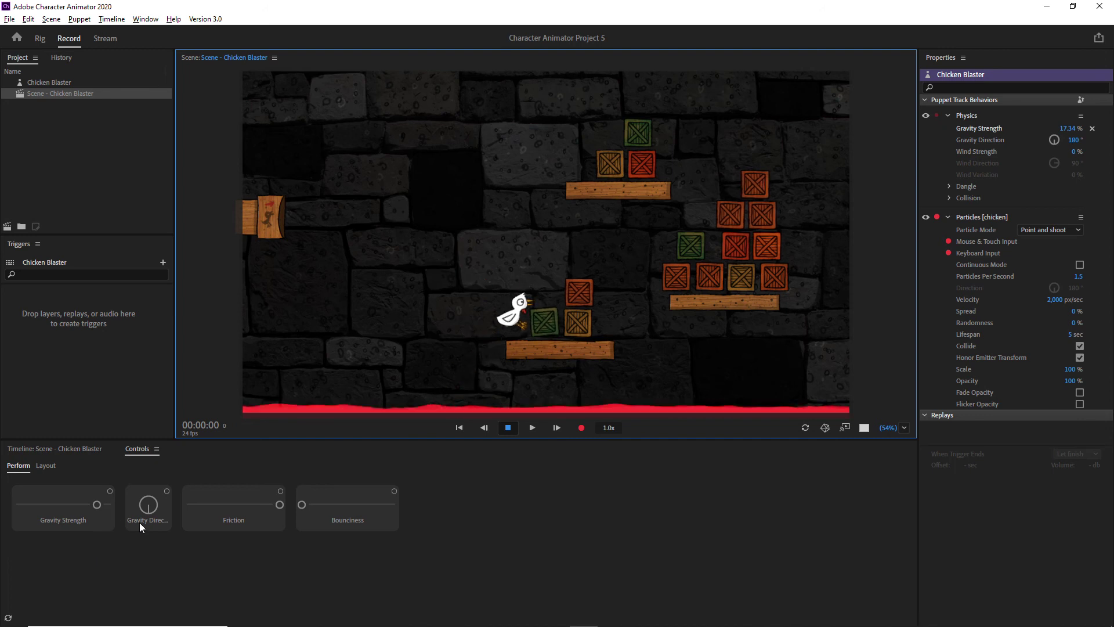
# - Lower the Chicken Blaster's Gravity Strength to 0 % and fire chickens at the crate stacks
pyautogui.click(36, 504)
pyautogui.moveTo(34, 502); pyautogui.dragTo(17, 504)
pyautogui.click(485, 145)
pyautogui.click(515, 161)
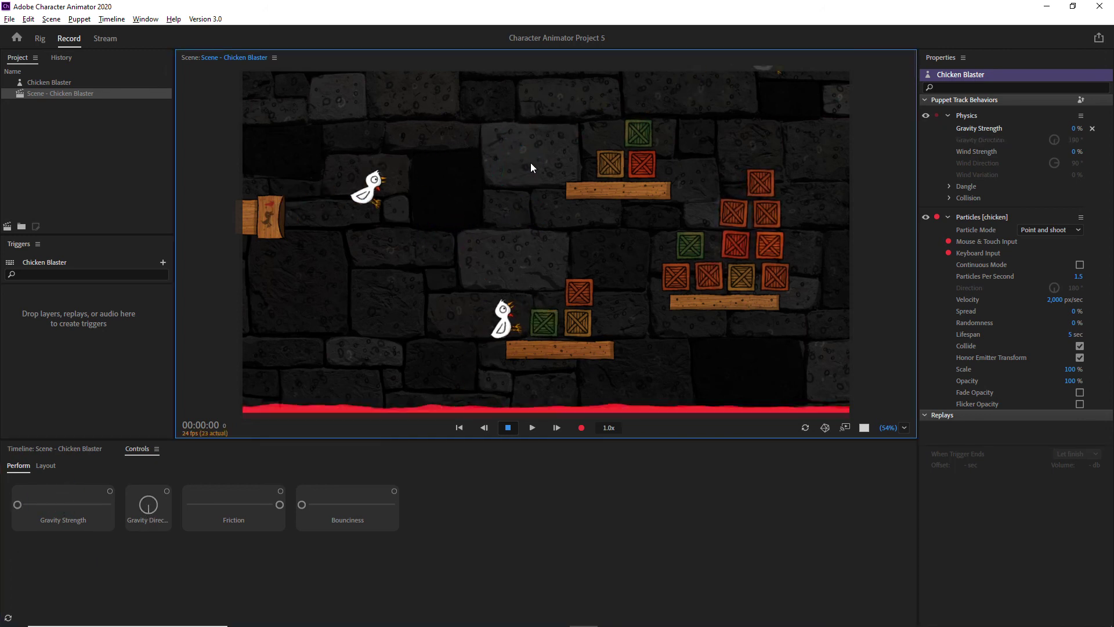
pyautogui.click(577, 297)
pyautogui.click(582, 329)
pyautogui.click(685, 270)
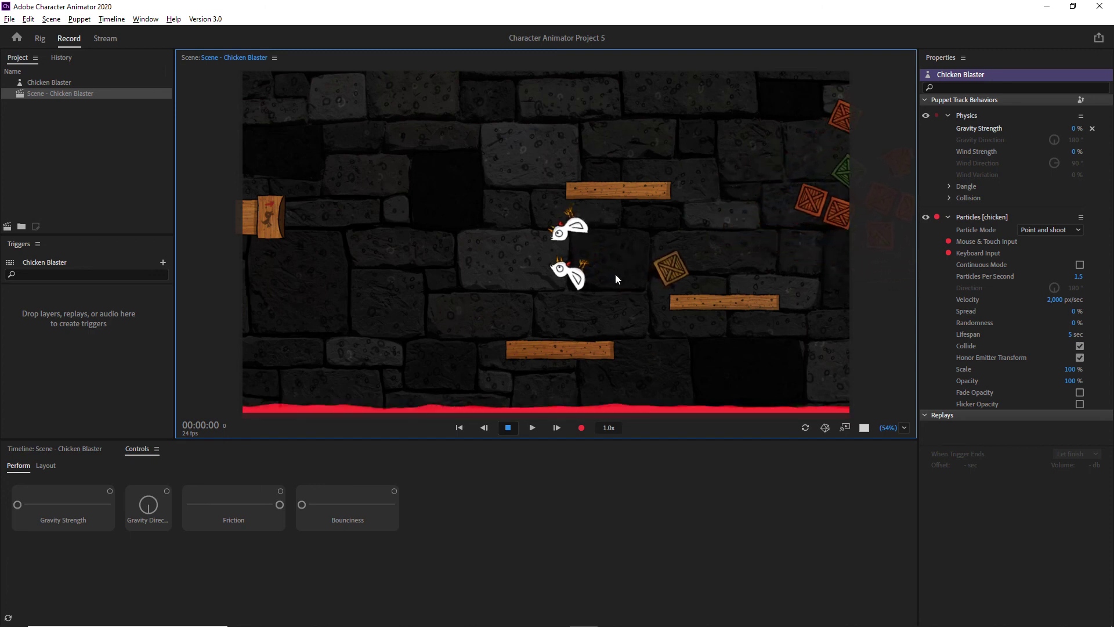
# - Reset the crates by switching to Rig mode and back to Record, and fire chickens at all three stacks
pyautogui.click(40, 38)
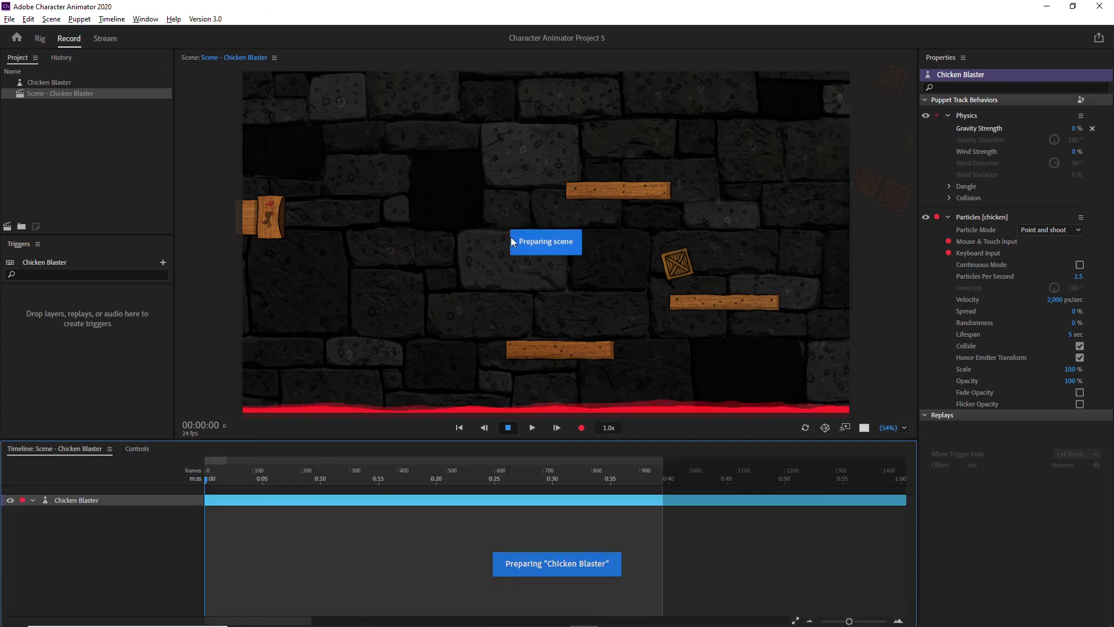
pyautogui.click(532, 273)
pyautogui.click(561, 216)
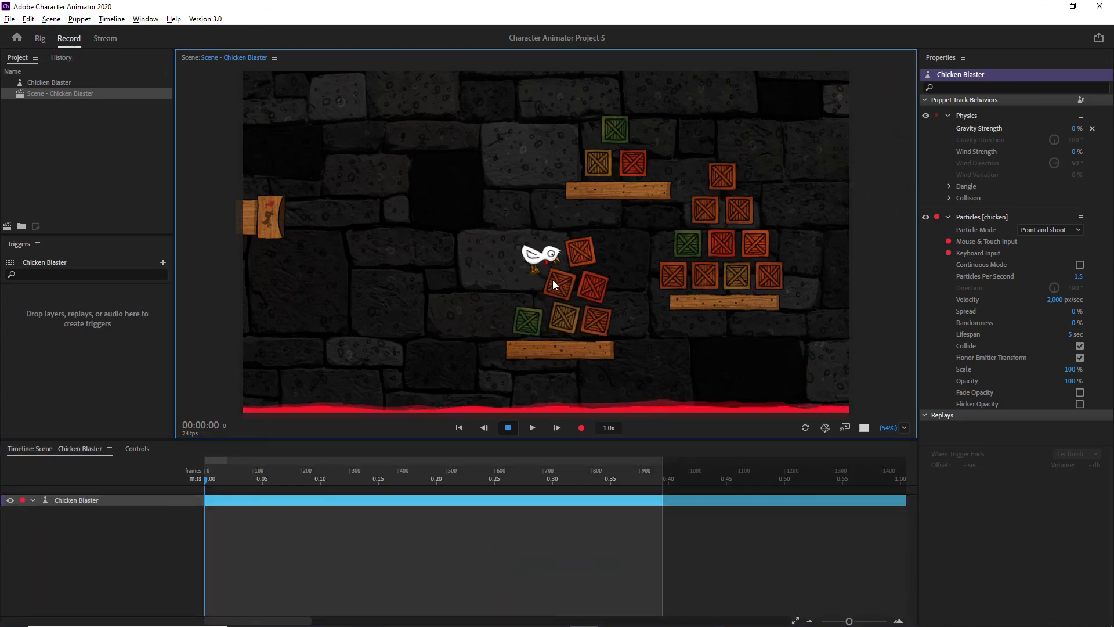
pyautogui.click(594, 147)
pyautogui.click(700, 223)
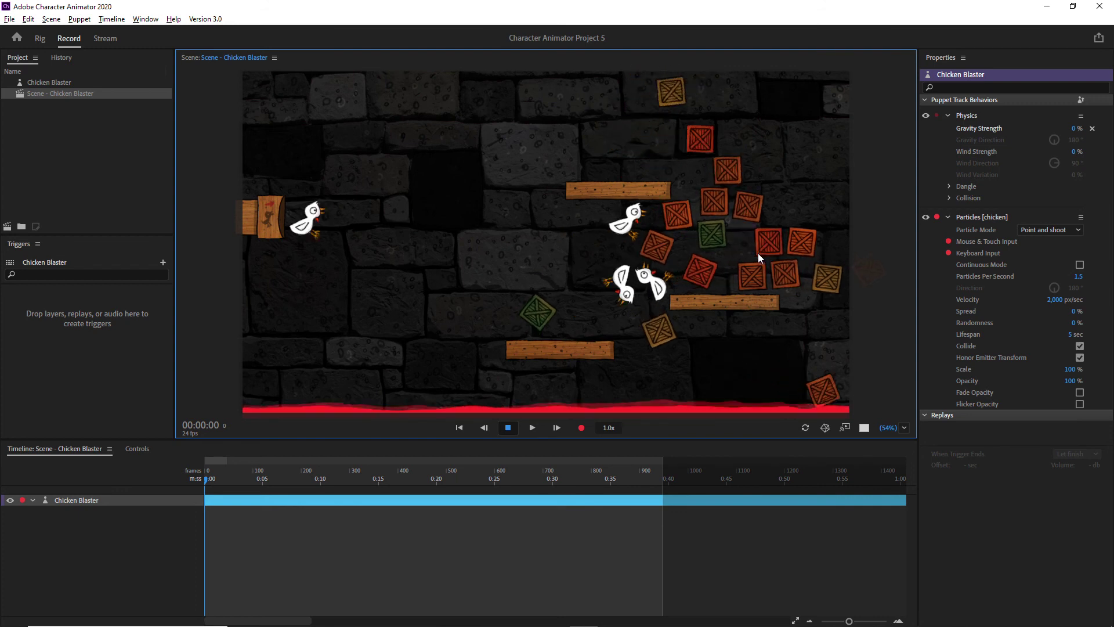
# - Set Gravity Strength to about 4.3 %, reset the crates through Rig mode and fire a chicken at the lower stack
pyautogui.click(139, 448)
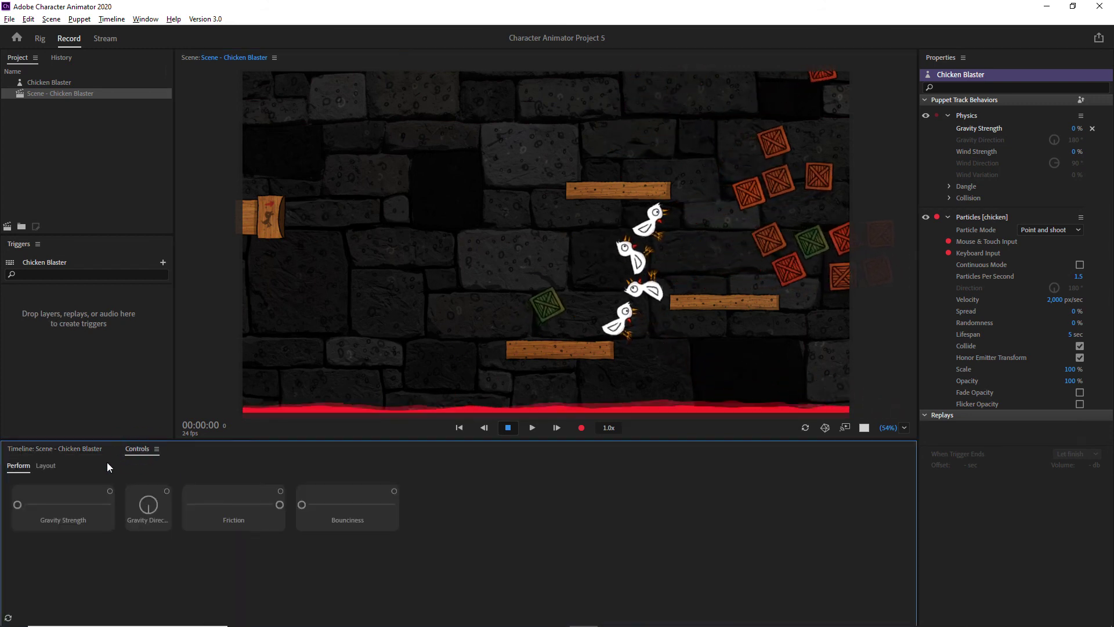
pyautogui.moveTo(22, 506); pyautogui.dragTo(29, 505)
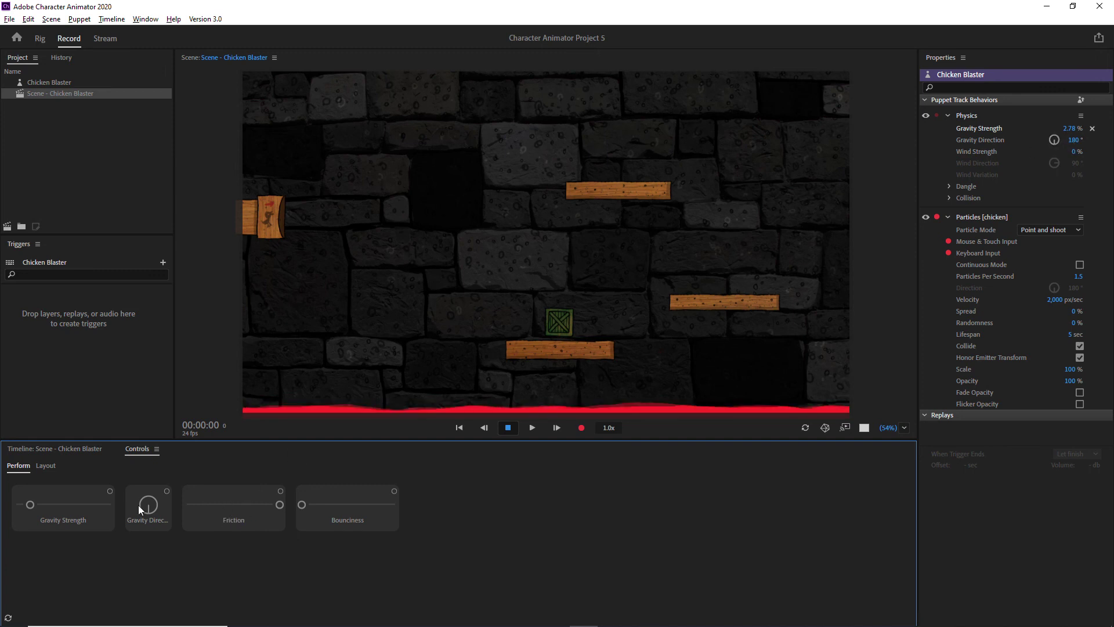
pyautogui.moveTo(32, 505); pyautogui.dragTo(37, 505)
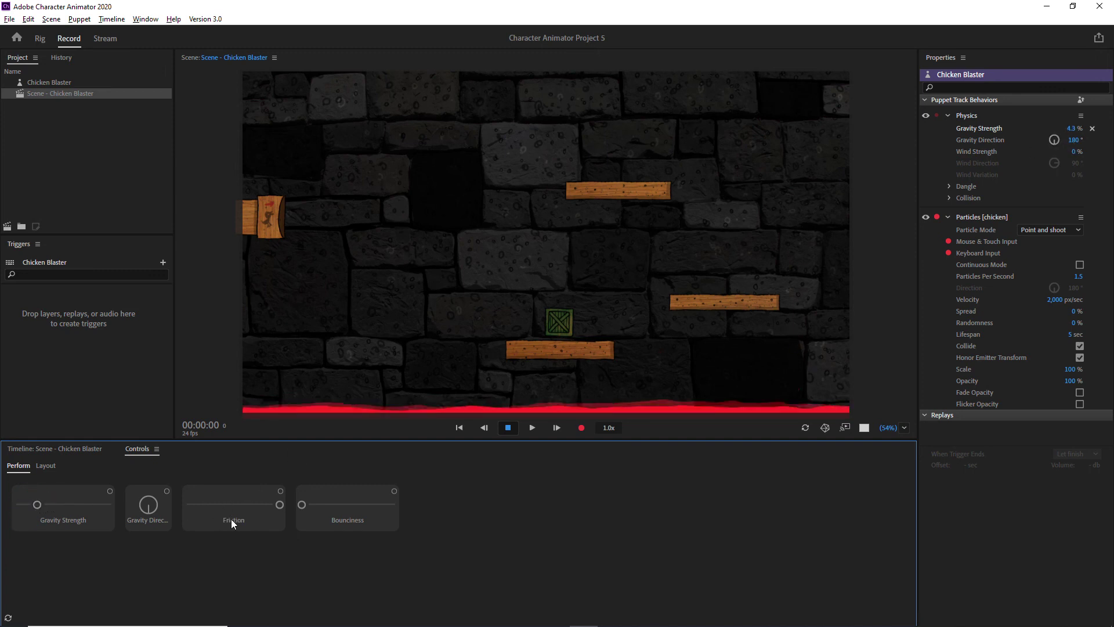
pyautogui.click(39, 40)
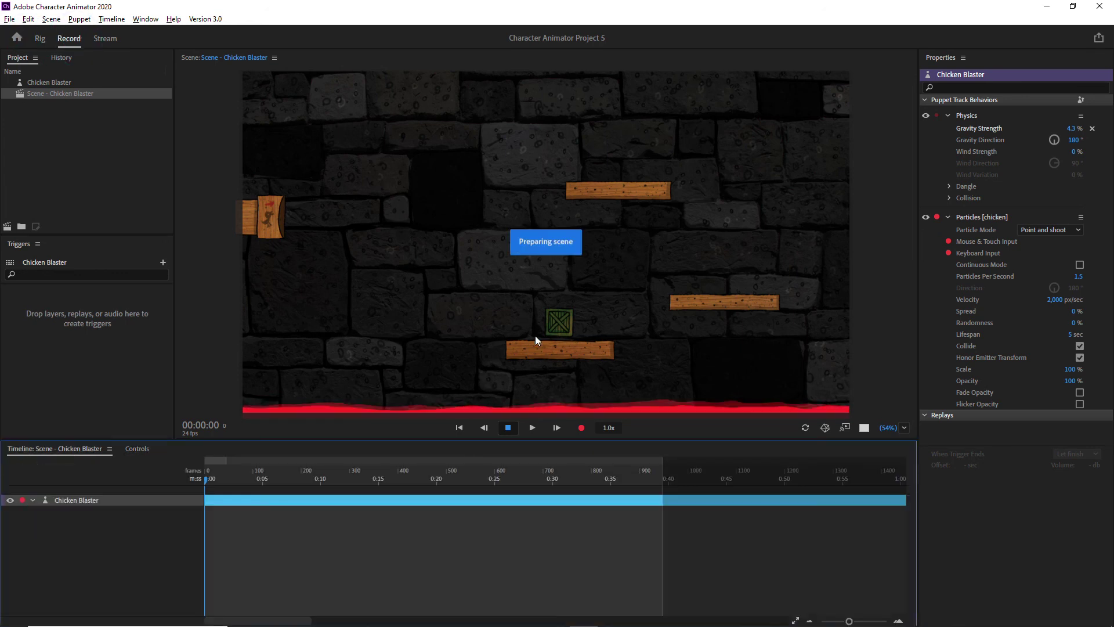
pyautogui.click(566, 314)
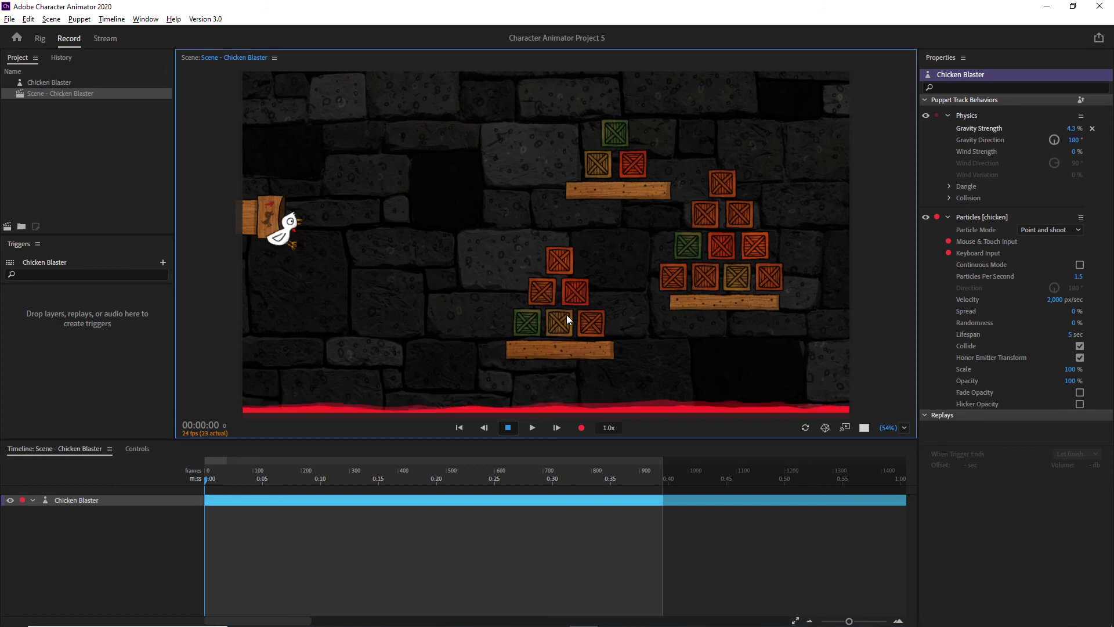
# - Lower the Friction control to its minimum and fire chickens at the lower crate stack
pyautogui.click(137, 448)
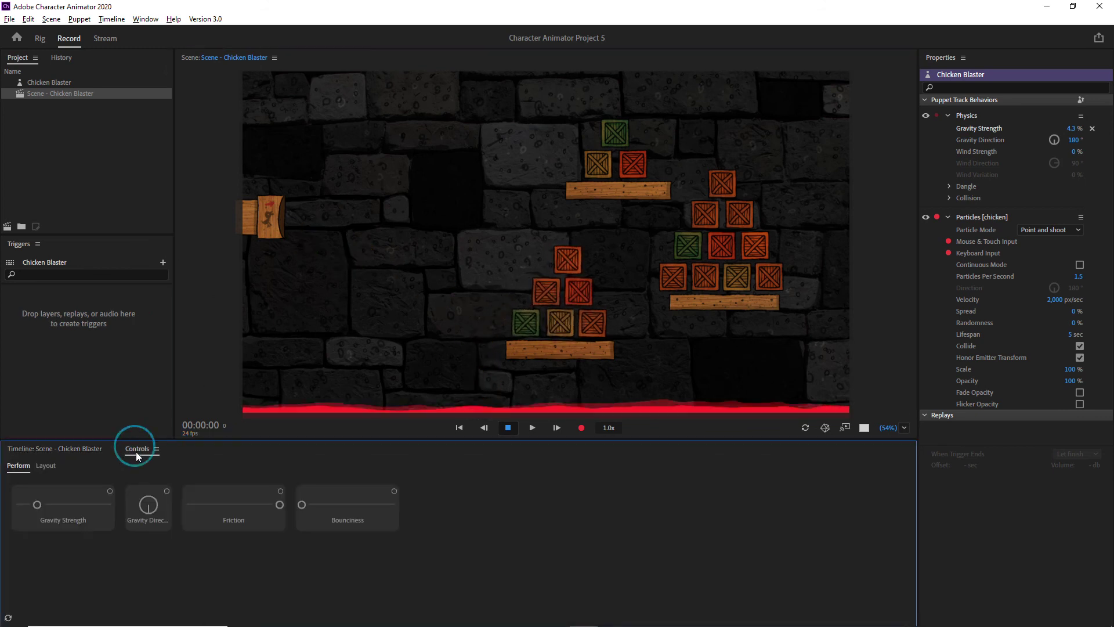
pyautogui.moveTo(280, 505); pyautogui.dragTo(155, 502)
pyautogui.click(523, 319)
pyautogui.click(596, 287)
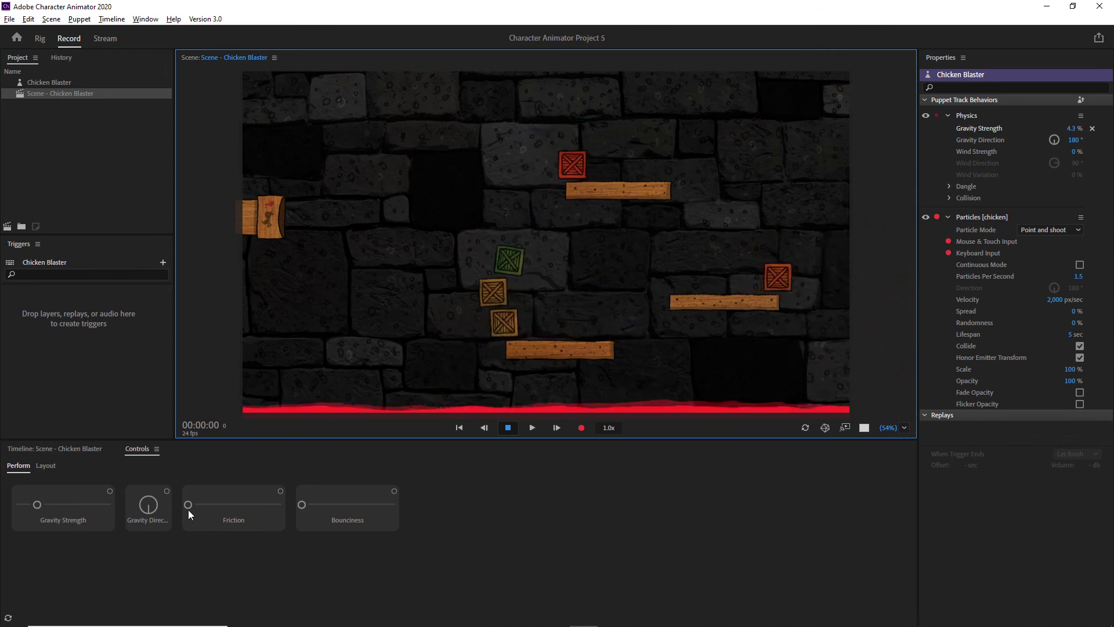
# - Reset the crates through Rig mode, raise Friction to roughly a third of its range and fire chickens at the lower shelf
pyautogui.click(42, 40)
pyautogui.click(67, 39)
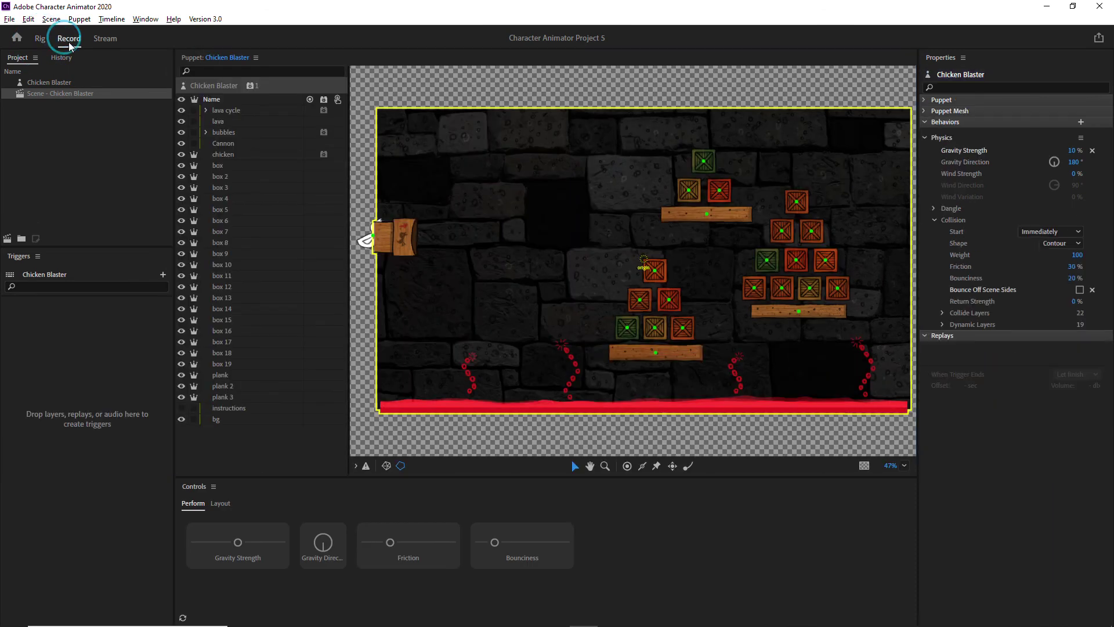
pyautogui.click(137, 449)
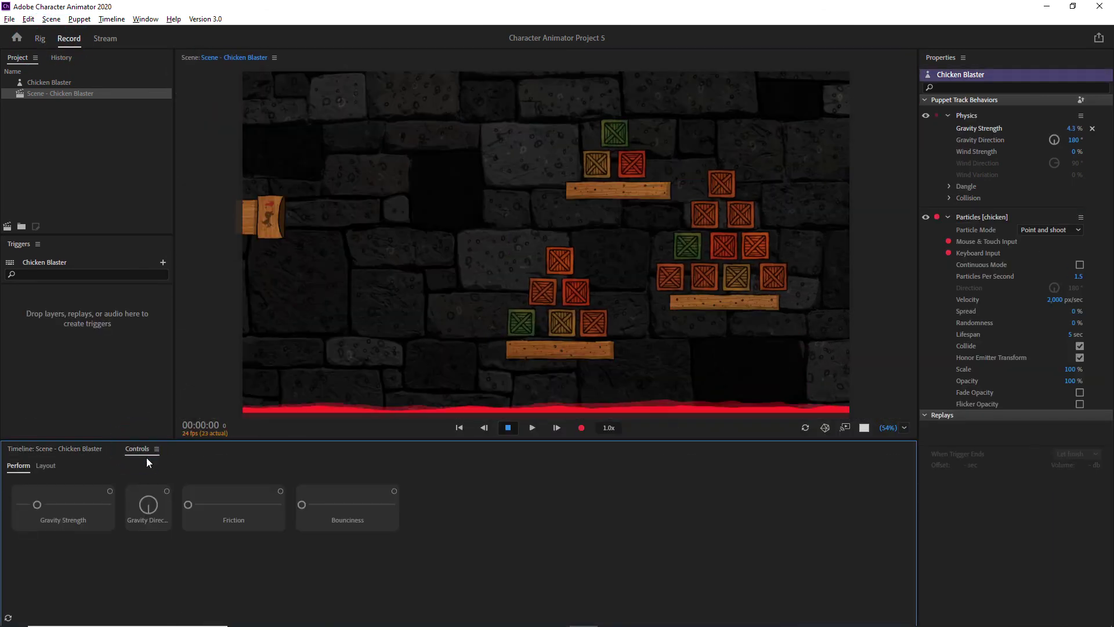
pyautogui.click(208, 504)
pyautogui.moveTo(211, 503); pyautogui.dragTo(216, 503)
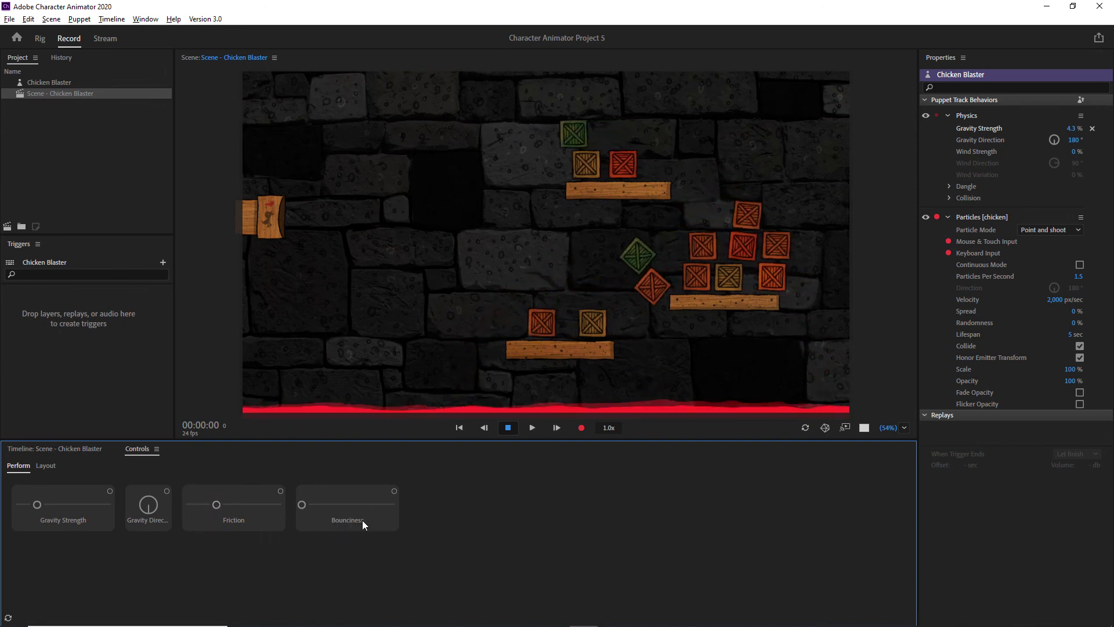
pyautogui.click(558, 305)
pyautogui.moveTo(558, 305); pyautogui.dragTo(608, 311)
# - Raise the Bounciness control to about three quarters of its range and fire chickens at the lower plank
pyautogui.moveTo(312, 508); pyautogui.dragTo(375, 504)
pyautogui.moveTo(551, 332); pyautogui.dragTo(551, 332)
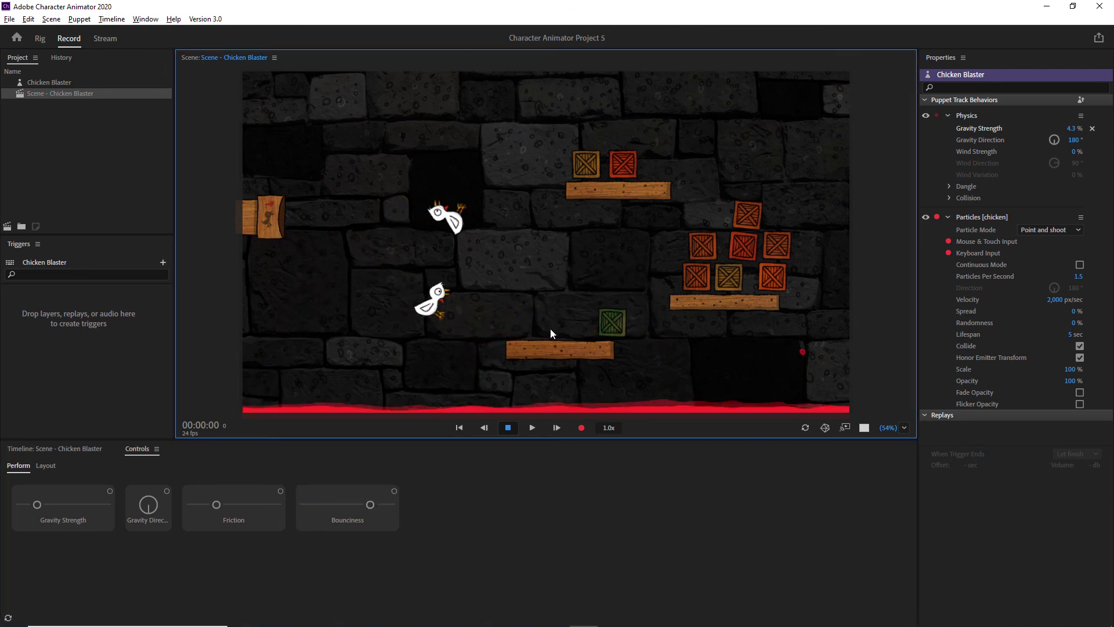
pyautogui.click(571, 337)
# - Lower Bounciness to a little under a third of its range and fire more chickens at the lower plank
pyautogui.moveTo(571, 334); pyautogui.dragTo(329, 504)
pyautogui.click(562, 346)
pyautogui.moveTo(563, 346); pyautogui.dragTo(588, 309)
# - Compare chicken shots with Bounciness at its minimum and at slightly more than half of its range
pyautogui.moveTo(330, 503); pyautogui.dragTo(304, 504)
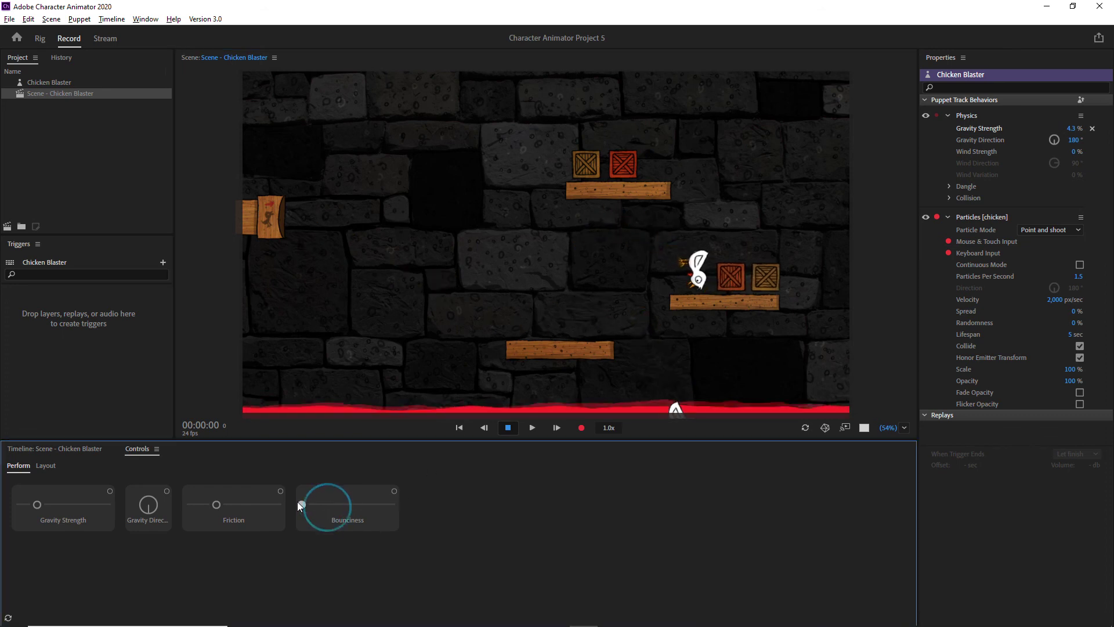
pyautogui.moveTo(570, 339); pyautogui.dragTo(588, 303)
pyautogui.moveTo(305, 505); pyautogui.dragTo(357, 505)
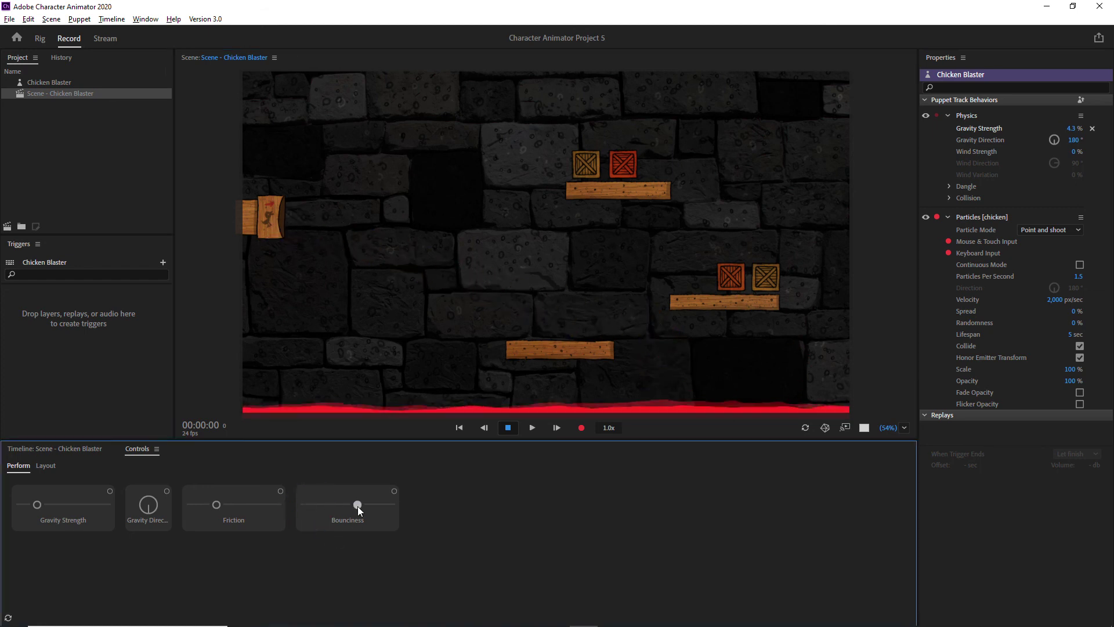
pyautogui.moveTo(572, 336); pyautogui.dragTo(616, 312)
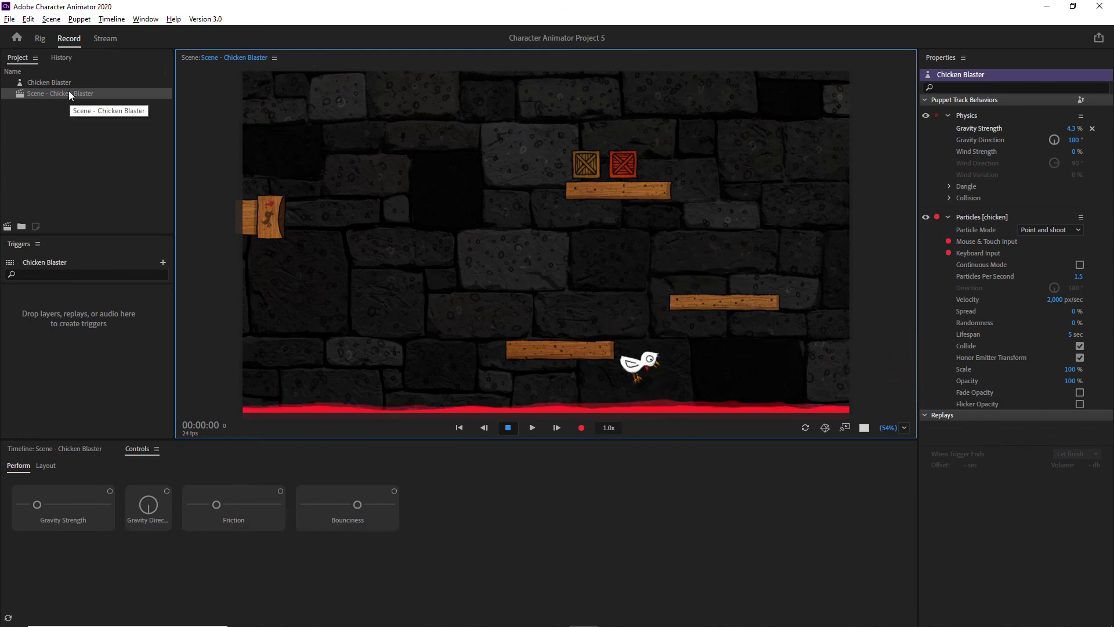
# - Open the recent Character Animator Project 7, show the puppet's Controls in Perform mode and fire a few green balls
pyautogui.click(17, 37)
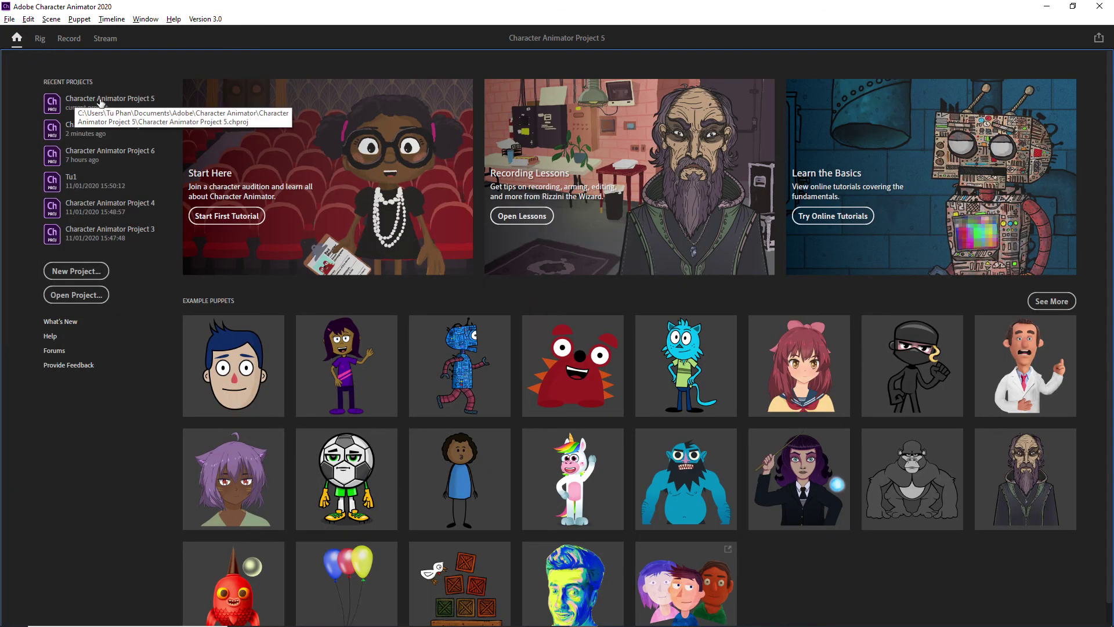
pyautogui.click(106, 129)
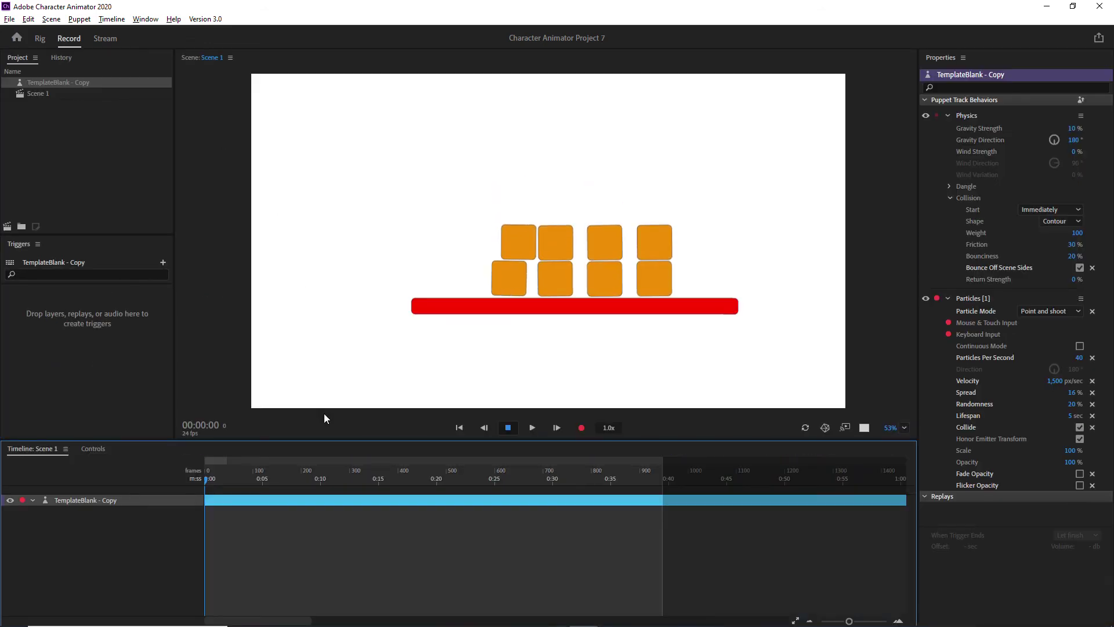
pyautogui.click(93, 450)
pyautogui.click(42, 466)
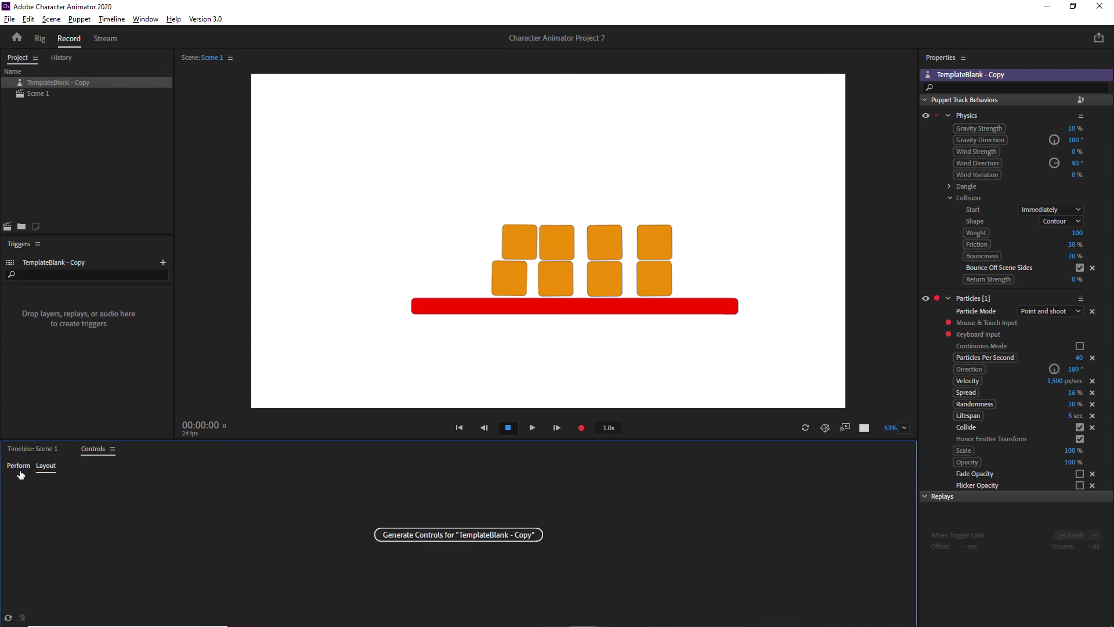
pyautogui.click(18, 469)
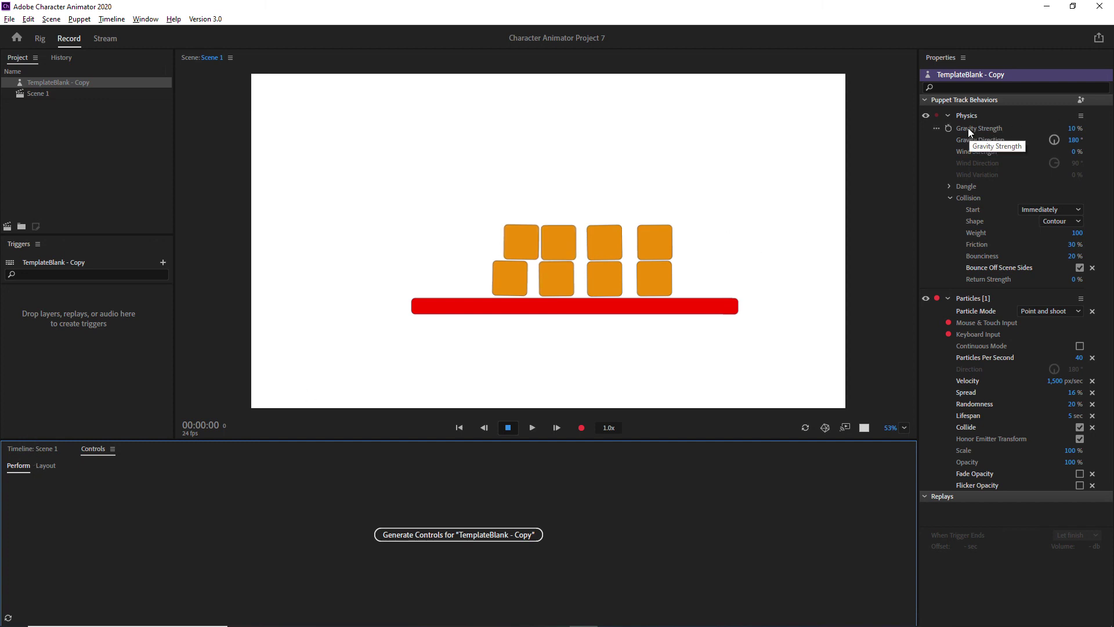
pyautogui.click(415, 398)
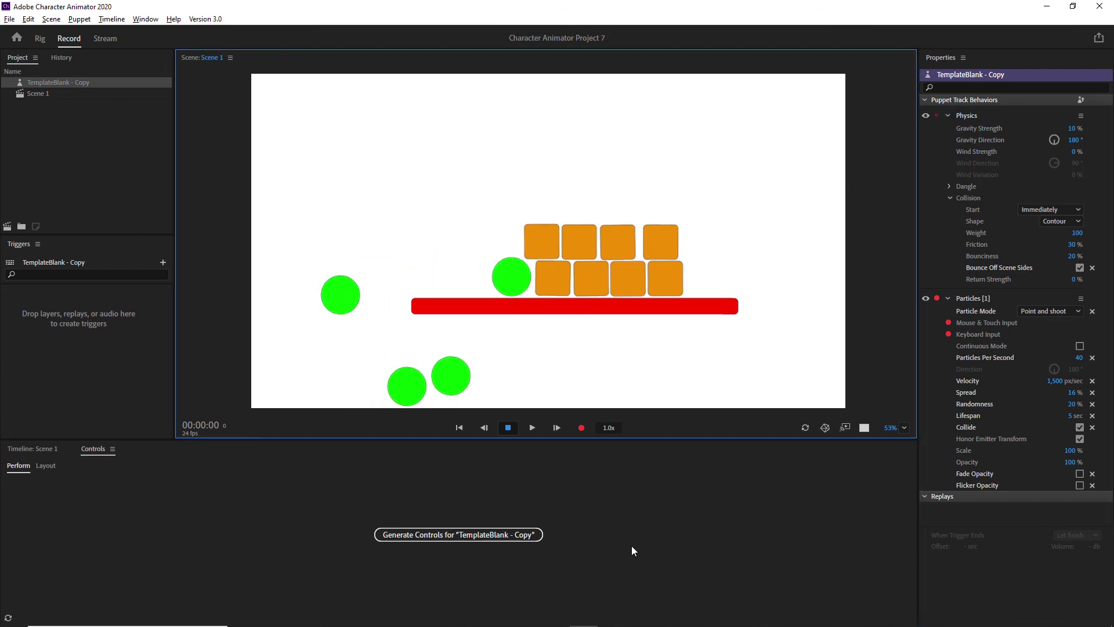
# - Add the Physics parameters Gravity Strength and Gravity Direction to the Controls panel
pyautogui.click(936, 128)
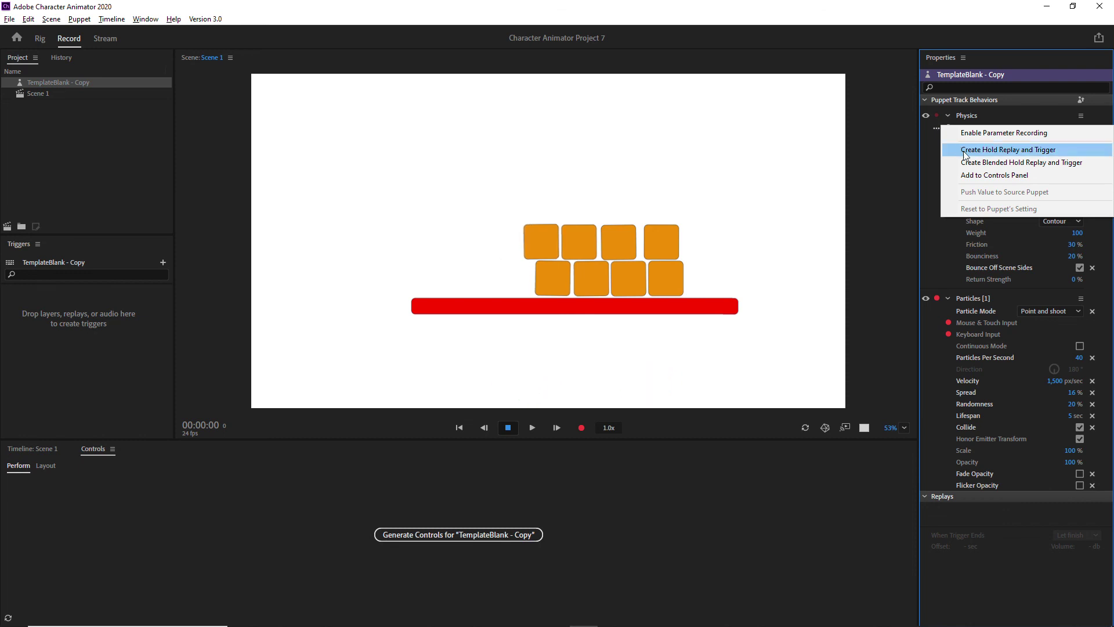
pyautogui.click(1007, 176)
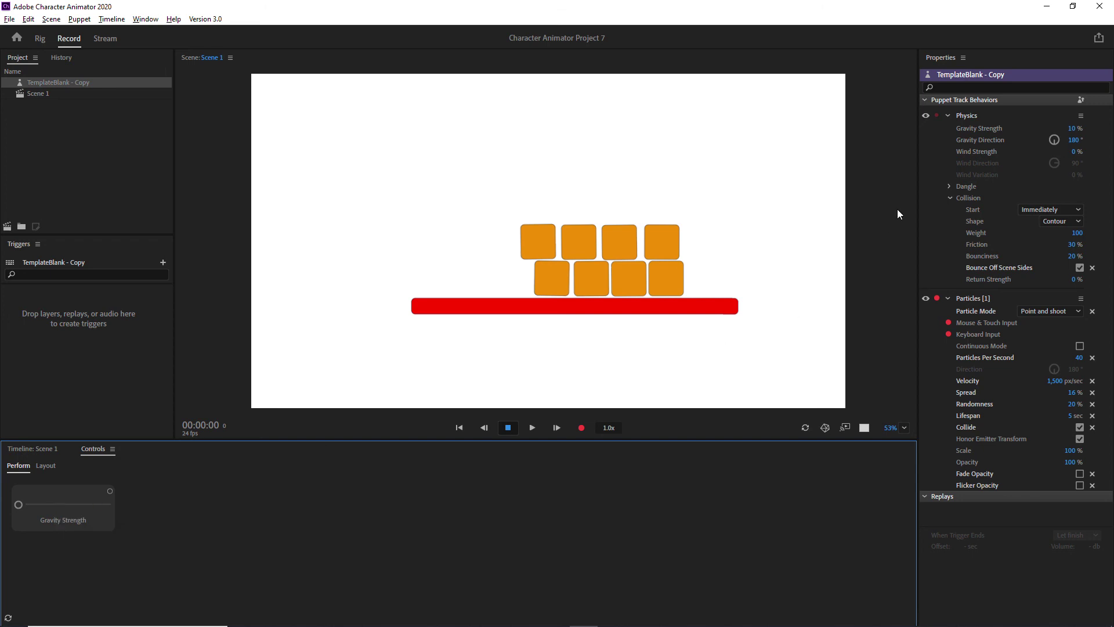
pyautogui.rightClick(966, 140)
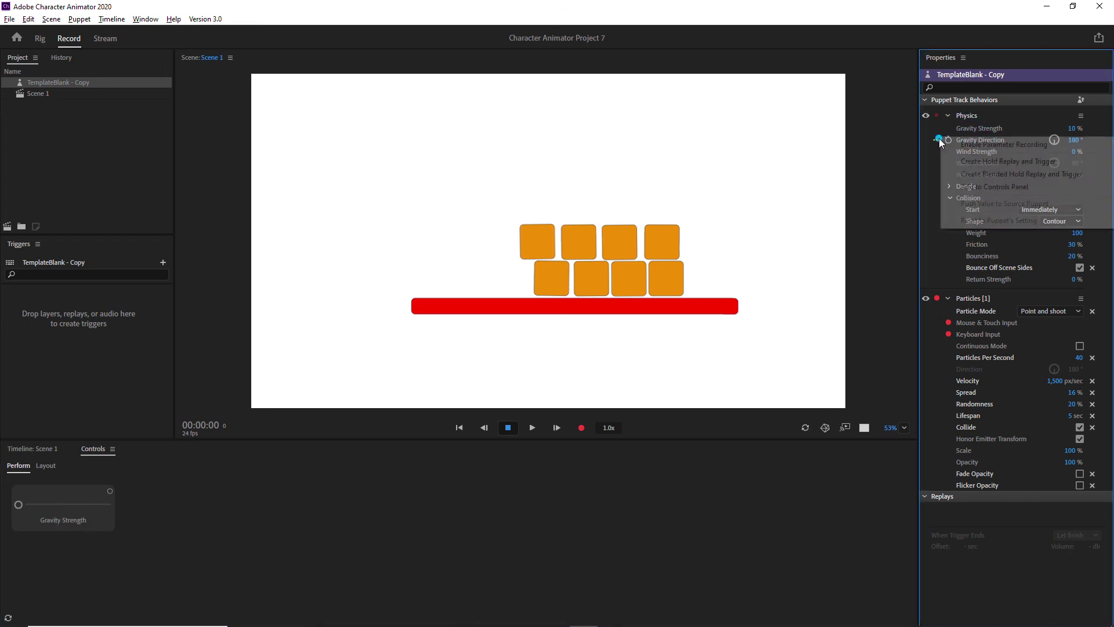
pyautogui.click(963, 186)
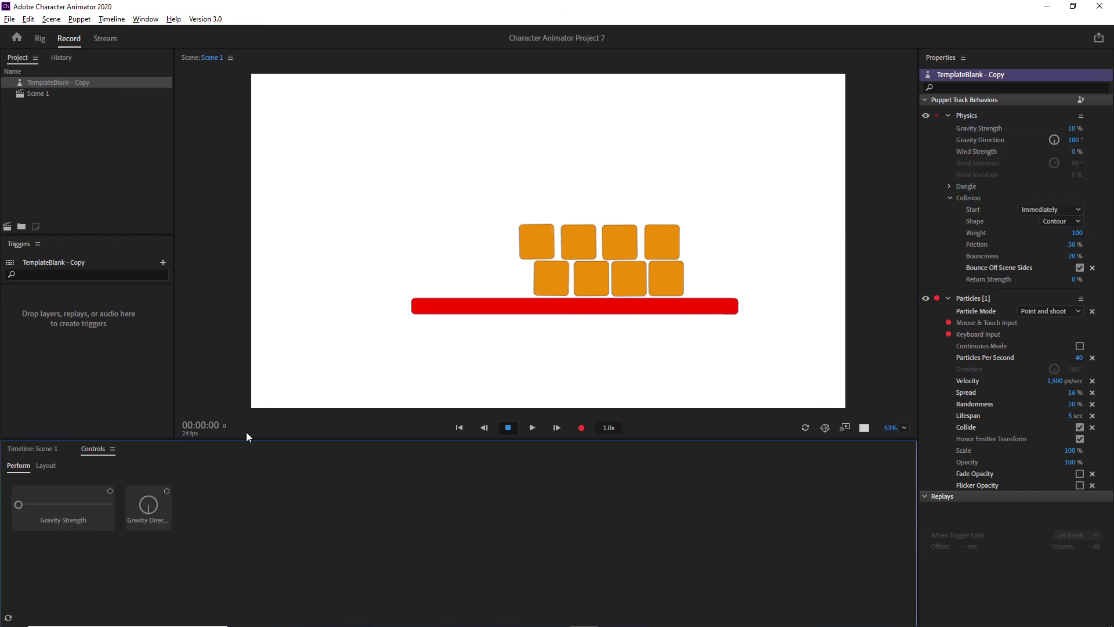
# - Fire green balls at the orange boxes while setting Gravity Strength to about 203.67 % and down to 112.53 %
pyautogui.moveTo(437, 272); pyautogui.dragTo(730, 274)
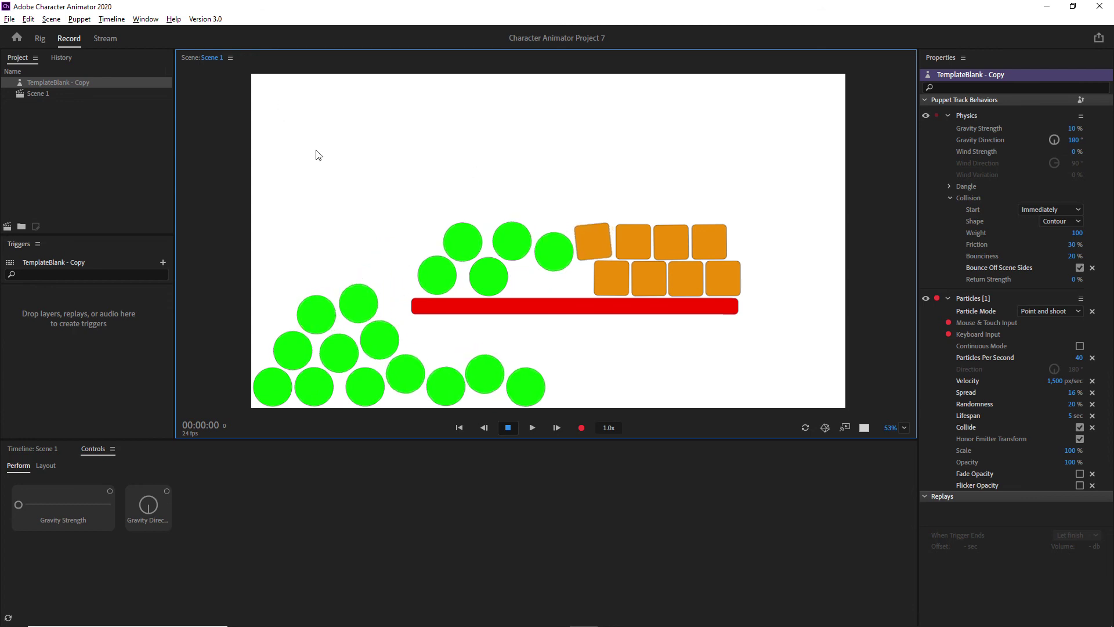
pyautogui.click(20, 504)
pyautogui.moveTo(23, 507); pyautogui.dragTo(38, 508)
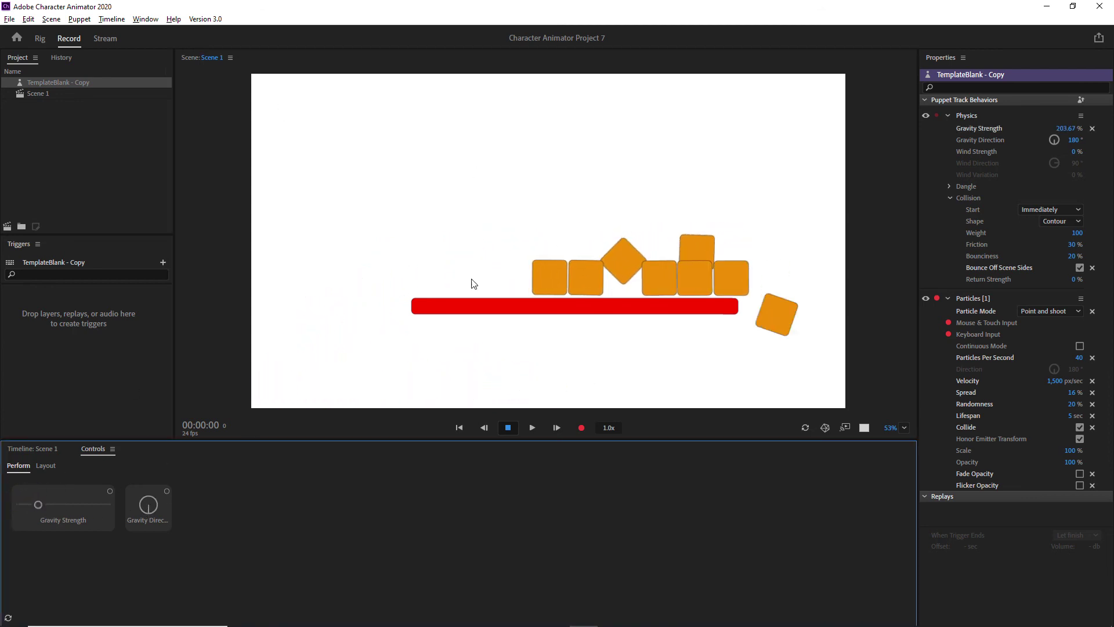
pyautogui.click(423, 298)
pyautogui.moveTo(46, 503); pyautogui.dragTo(28, 502)
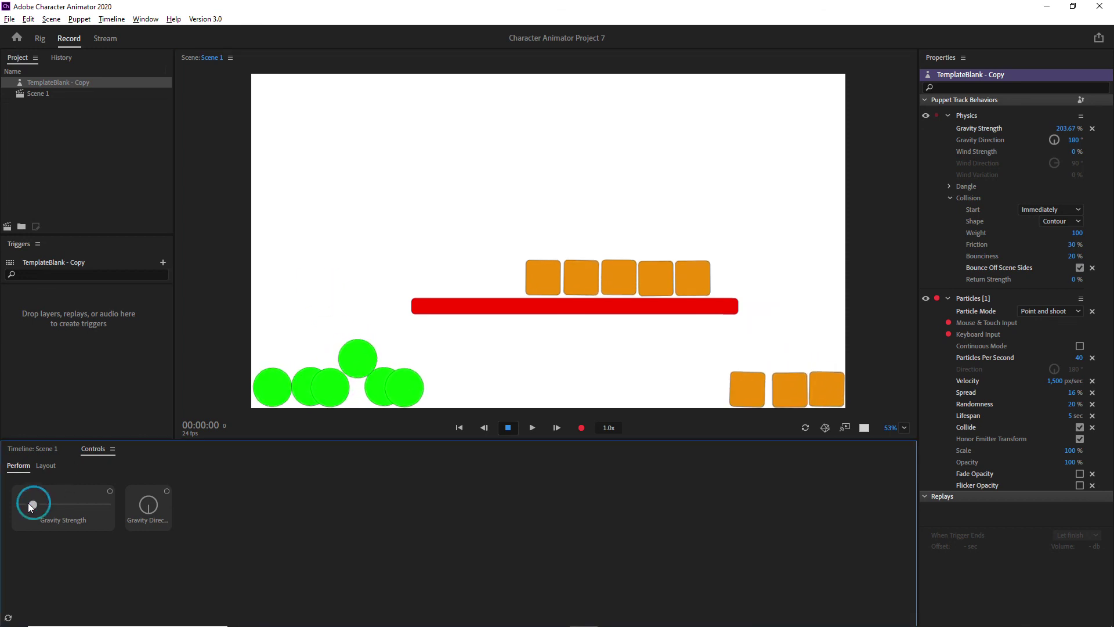
pyautogui.click(609, 230)
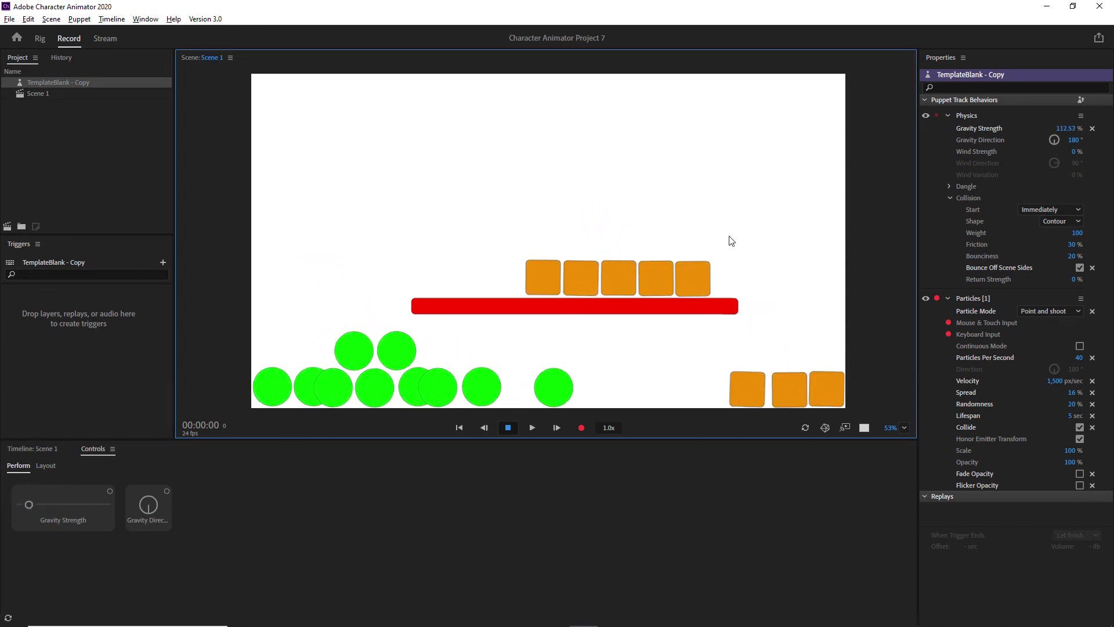
# - Set the particle Velocity to 4,000 px/sec, fire green balls across the scene and raise Gravity Strength to about 381.65 %
pyautogui.click(1057, 381)
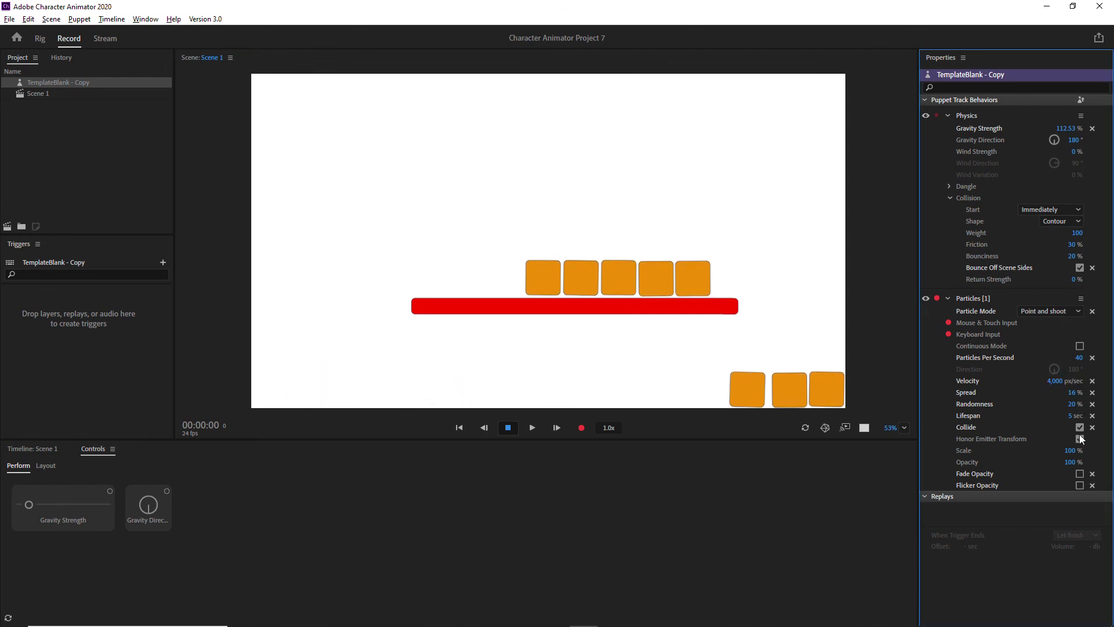
pyautogui.moveTo(454, 186); pyautogui.dragTo(719, 86)
pyautogui.moveTo(28, 505); pyautogui.dragTo(56, 504)
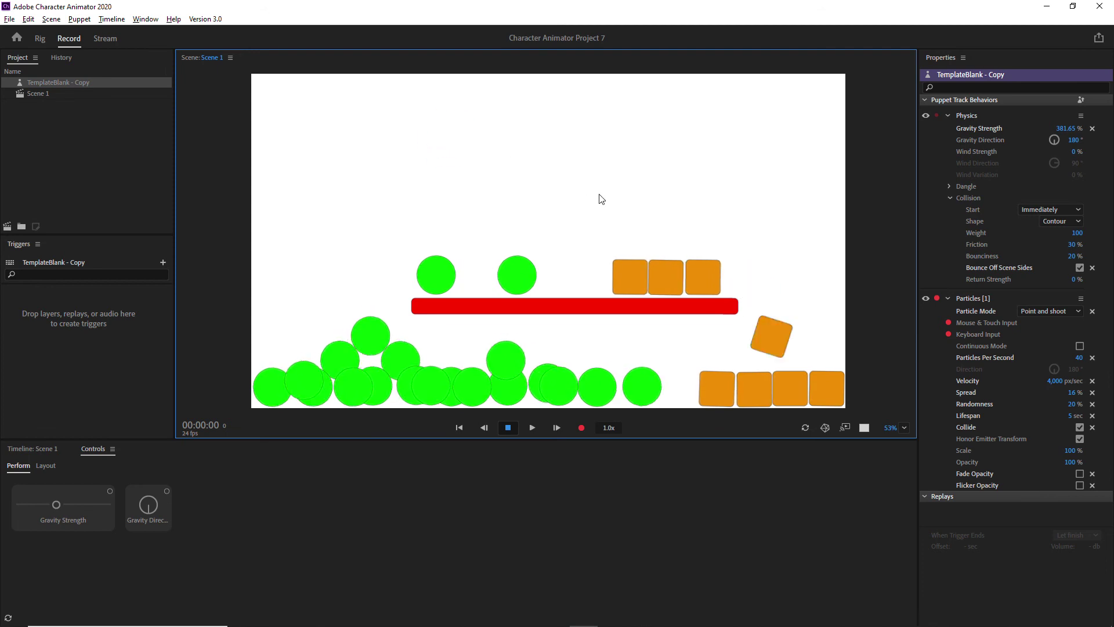